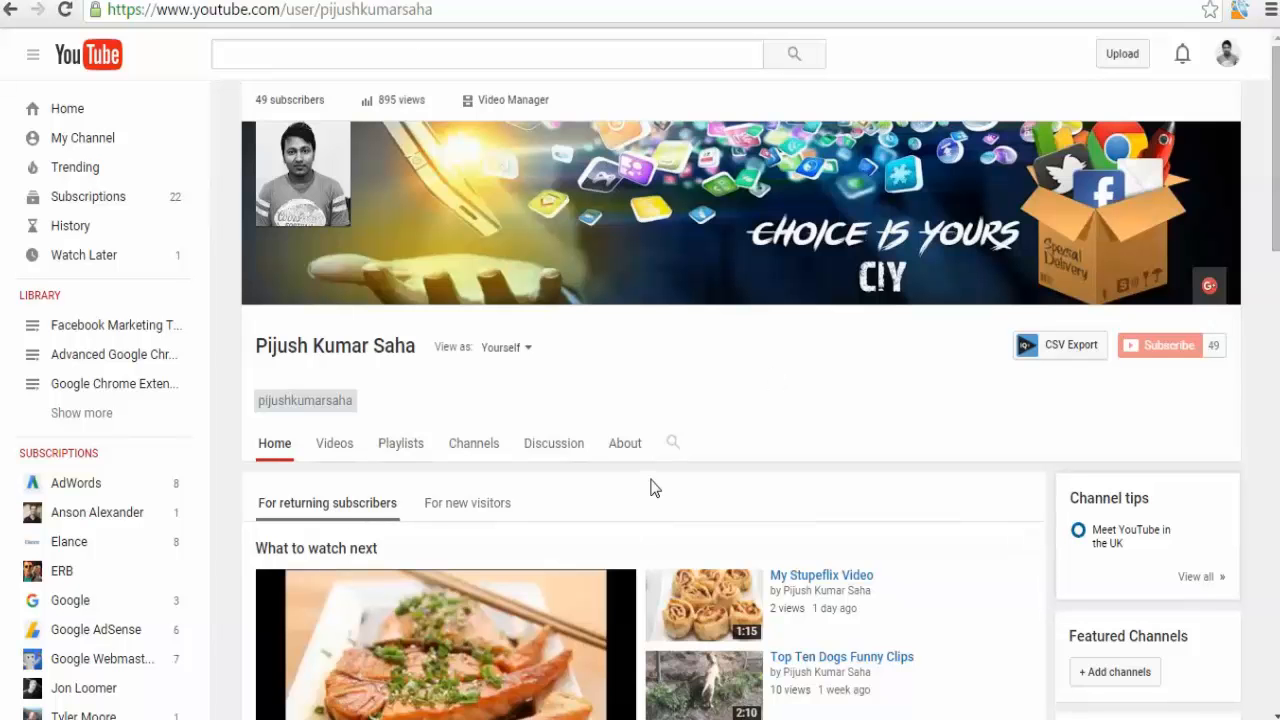
Browse the sections of the channel's home page.
{"action": "scroll", "coordinate": [650, 485], "scroll_direction": "down", "scroll_amount": 6}
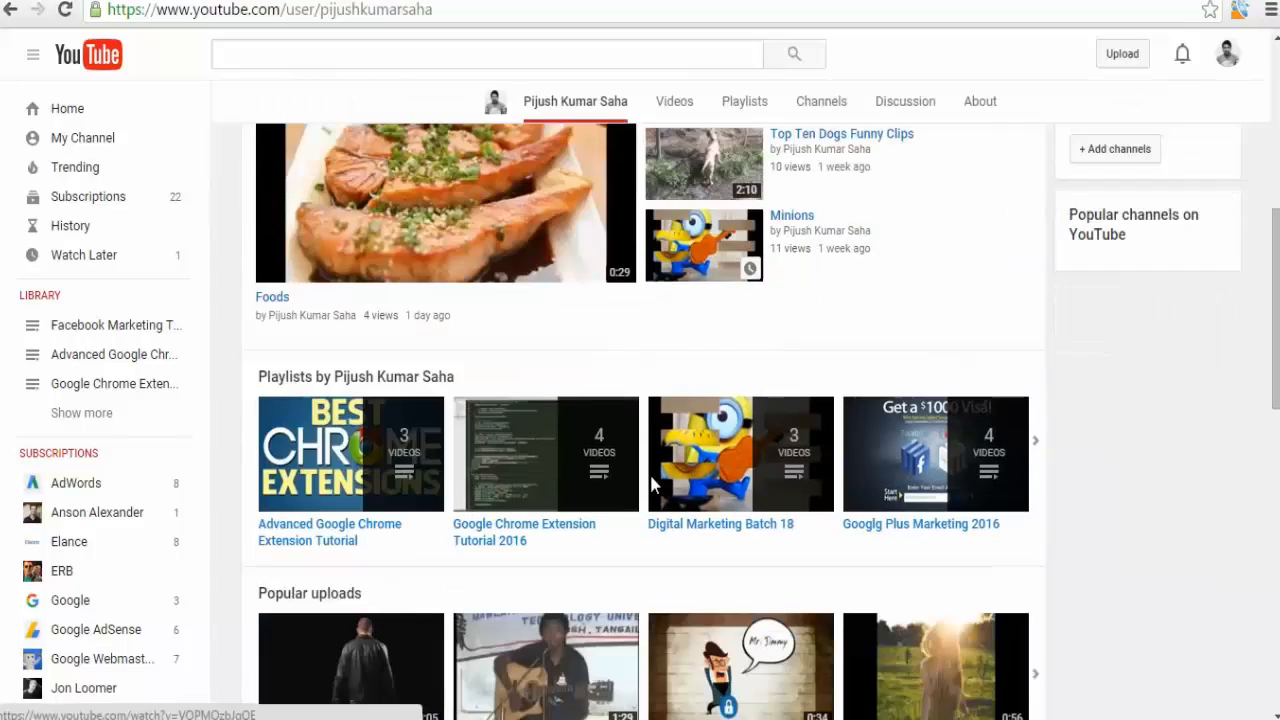
{"action": "scroll", "coordinate": [650, 485], "scroll_direction": "down", "scroll_amount": 3}
{"action": "scroll", "coordinate": [655, 485], "scroll_direction": "down", "scroll_amount": 5}
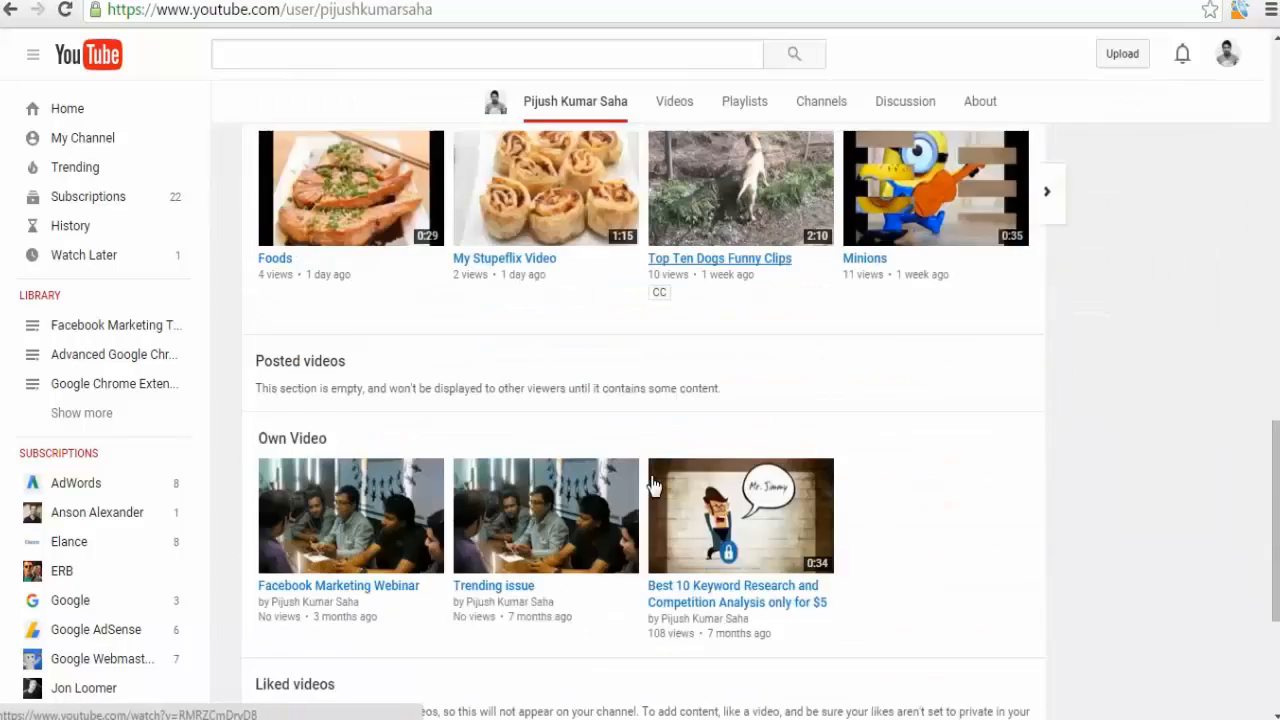
{"action": "scroll", "coordinate": [655, 485], "scroll_direction": "up", "scroll_amount": 6}
{"action": "scroll", "coordinate": [650, 485], "scroll_direction": "up", "scroll_amount": 8}
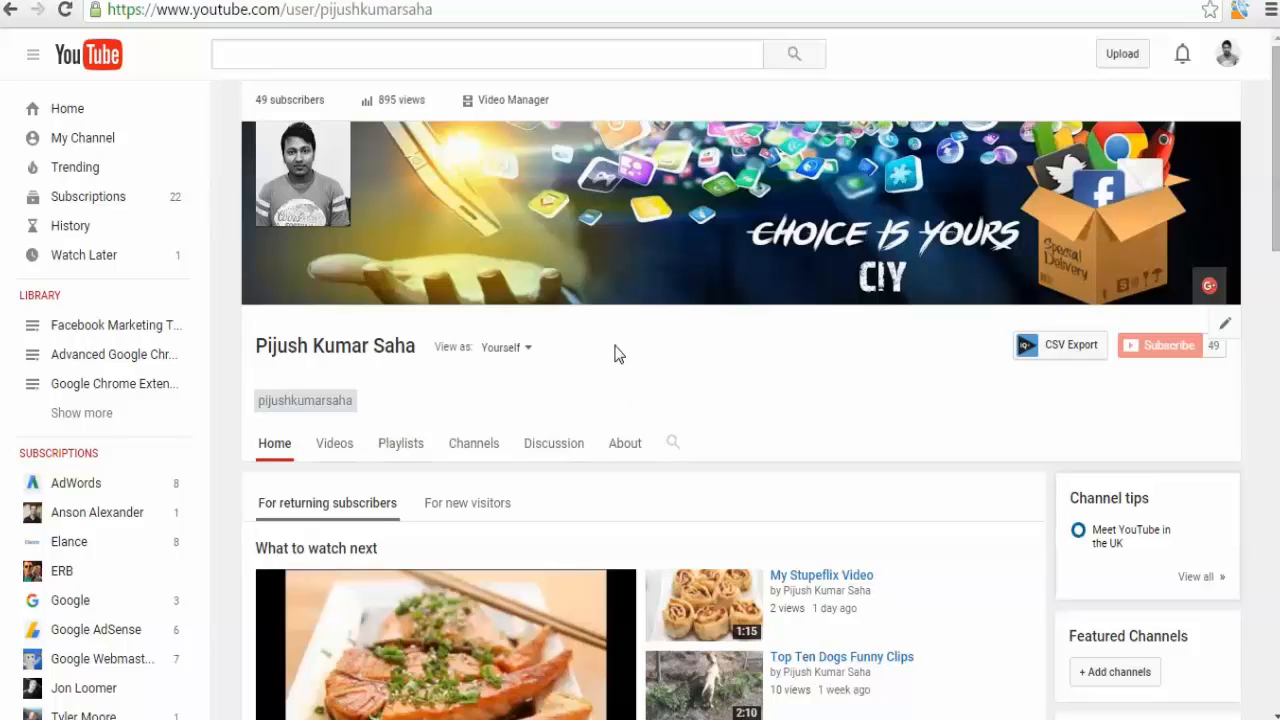
Open the Creator Studio dashboard from the account menu, look it over, and return to the channel page.
{"action": "left_click", "coordinate": [1228, 56]}
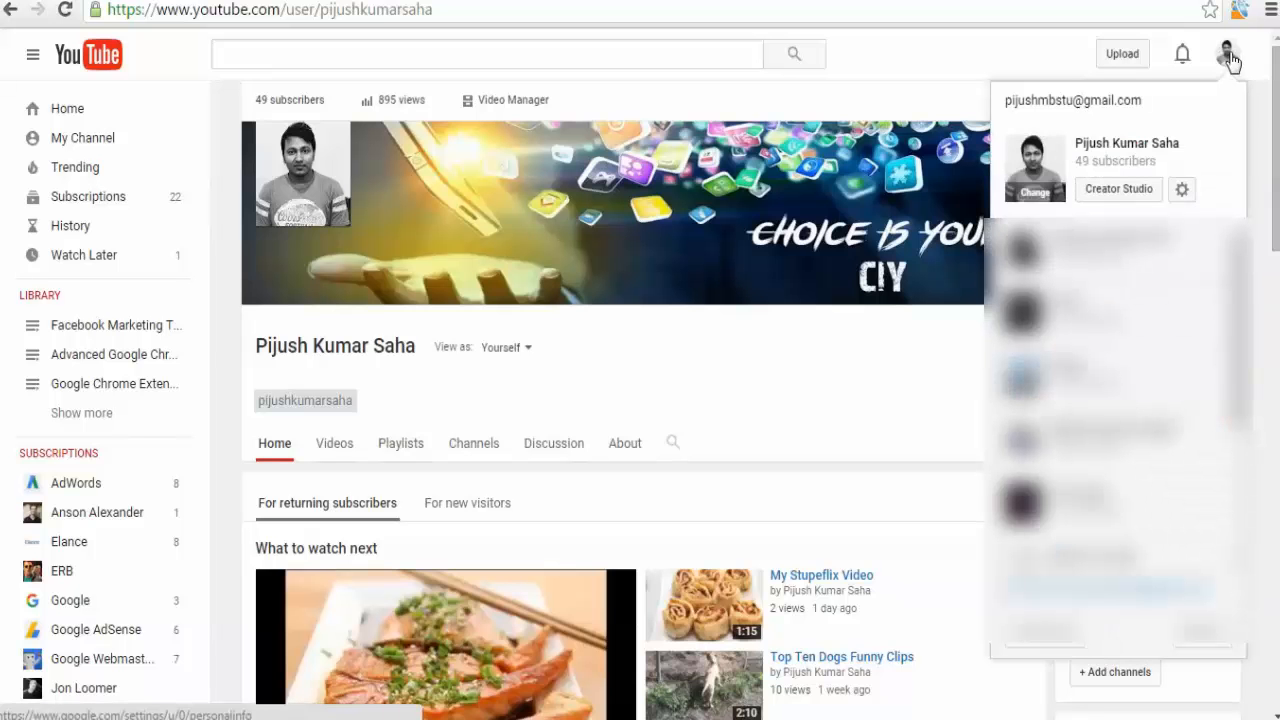
{"action": "left_click", "coordinate": [1141, 193]}
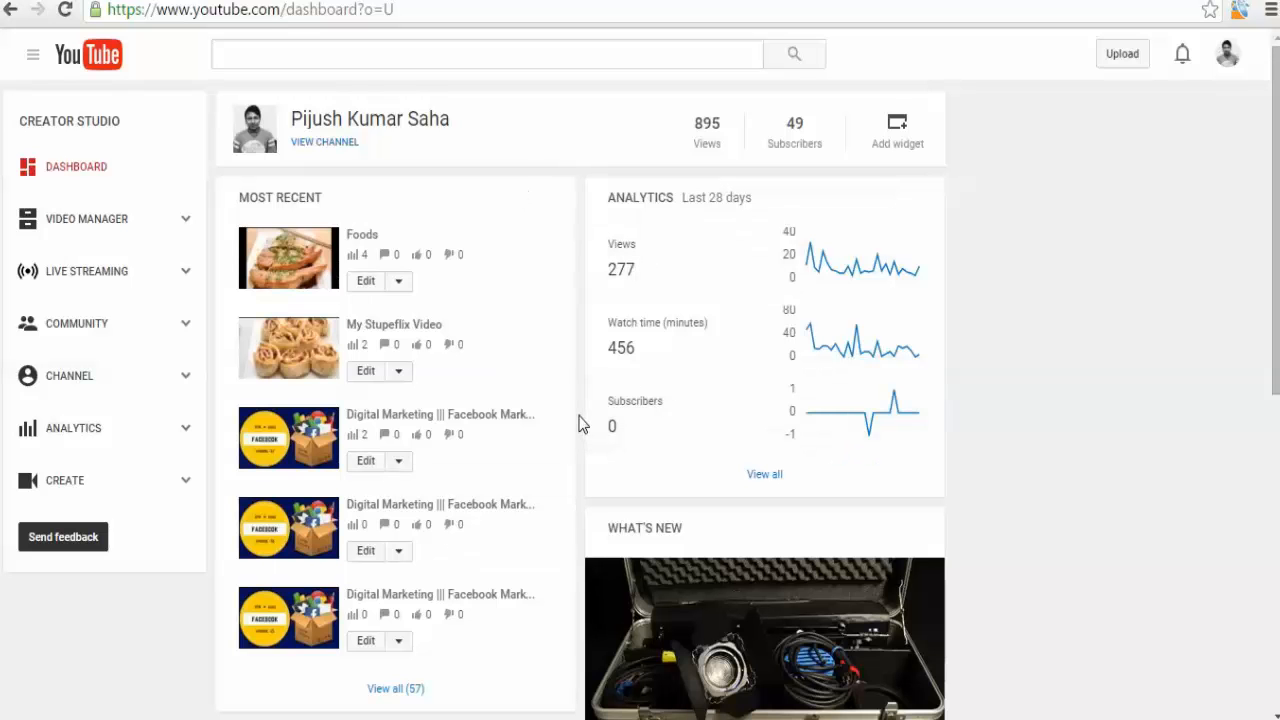
{"action": "scroll", "coordinate": [580, 424], "scroll_direction": "down", "scroll_amount": 4}
{"action": "scroll", "coordinate": [580, 424], "scroll_direction": "up", "scroll_amount": 4}
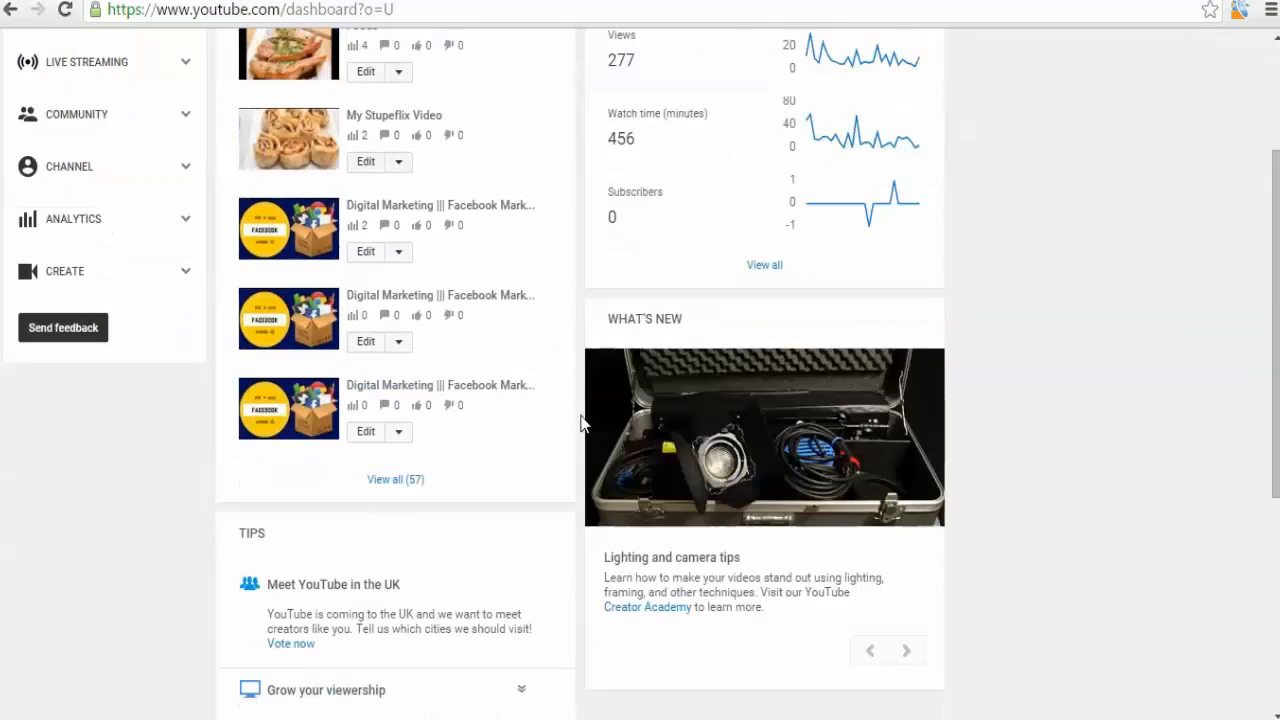
{"action": "left_click", "coordinate": [280, 1]}
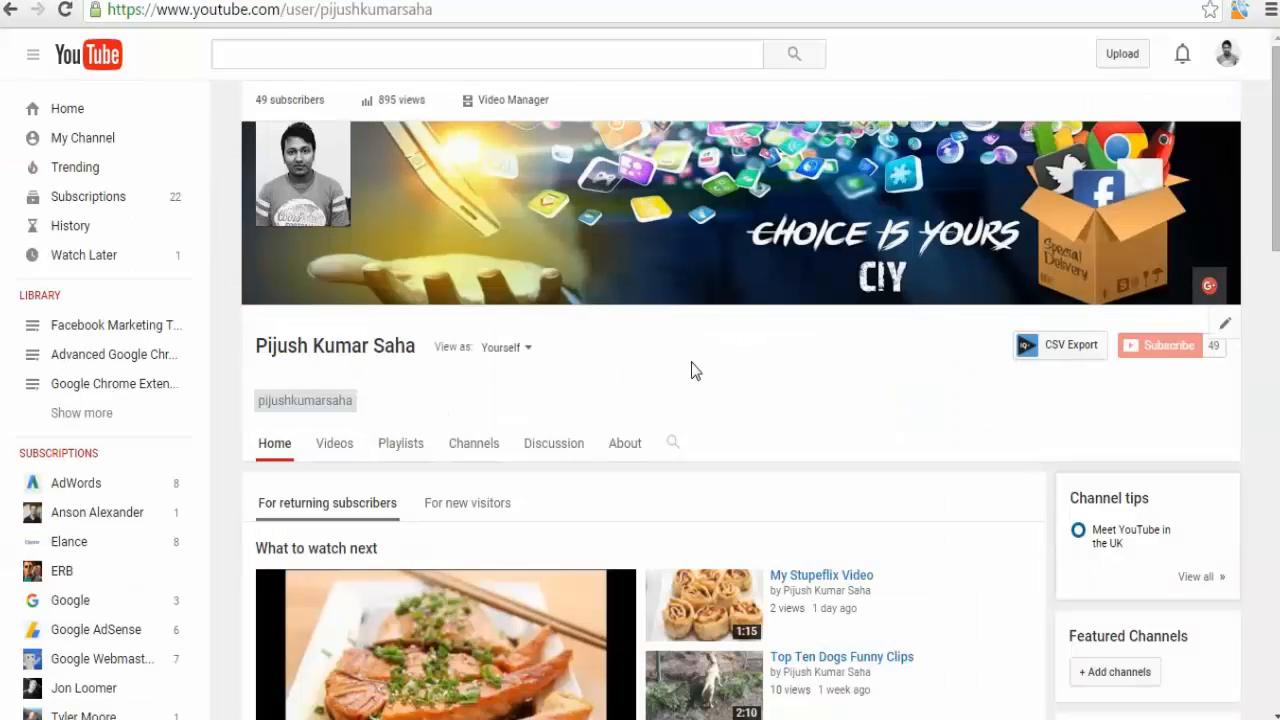
Open the channel's About section and review its description and details.
{"action": "left_click", "coordinate": [620, 445]}
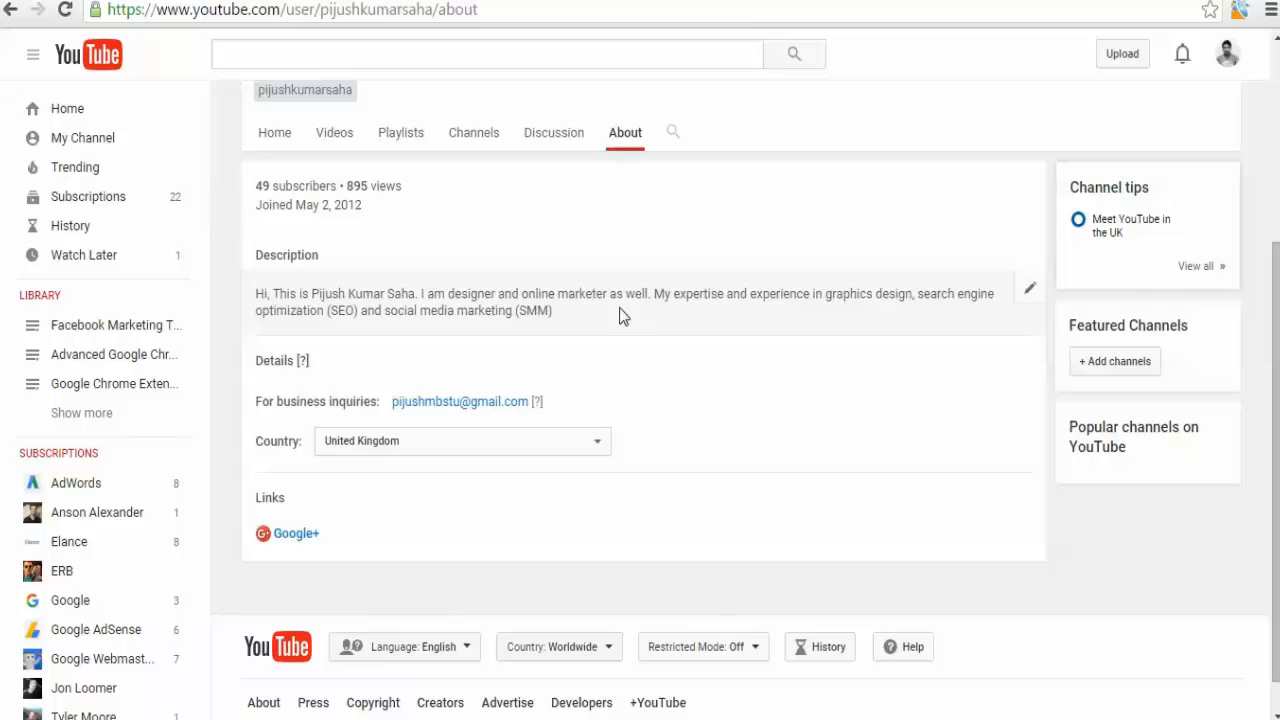
{"action": "scroll", "coordinate": [620, 316], "scroll_direction": "up", "scroll_amount": 2}
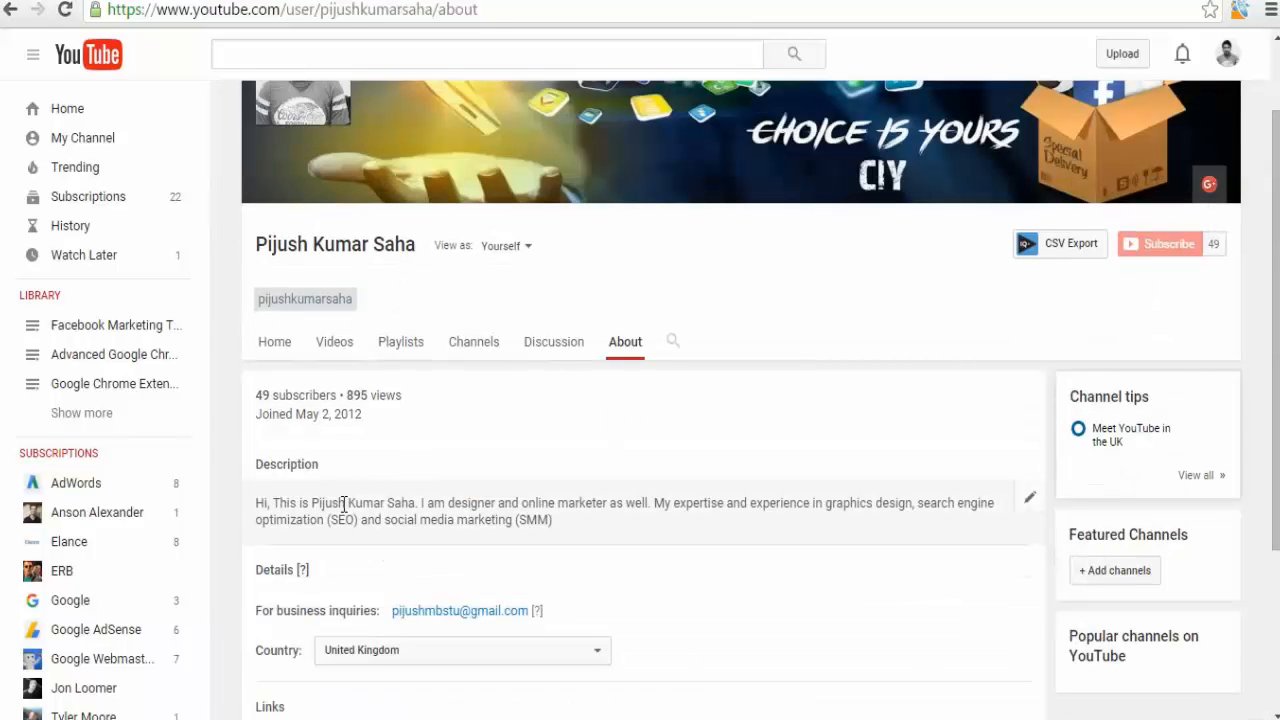
{"action": "scroll", "coordinate": [343, 503], "scroll_direction": "down", "scroll_amount": 2}
{"action": "scroll", "coordinate": [343, 503], "scroll_direction": "up", "scroll_amount": 3}
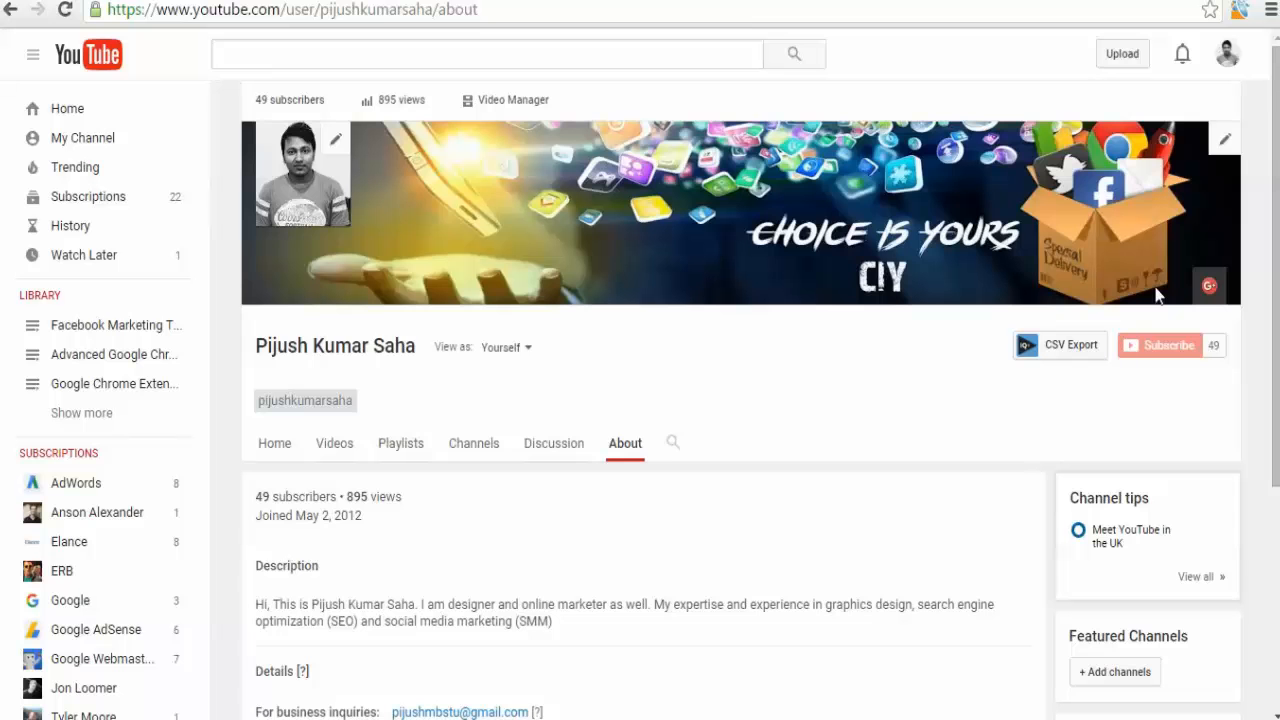
Open the channel art's link editor to view the custom links settings.
{"action": "left_click", "coordinate": [1226, 144]}
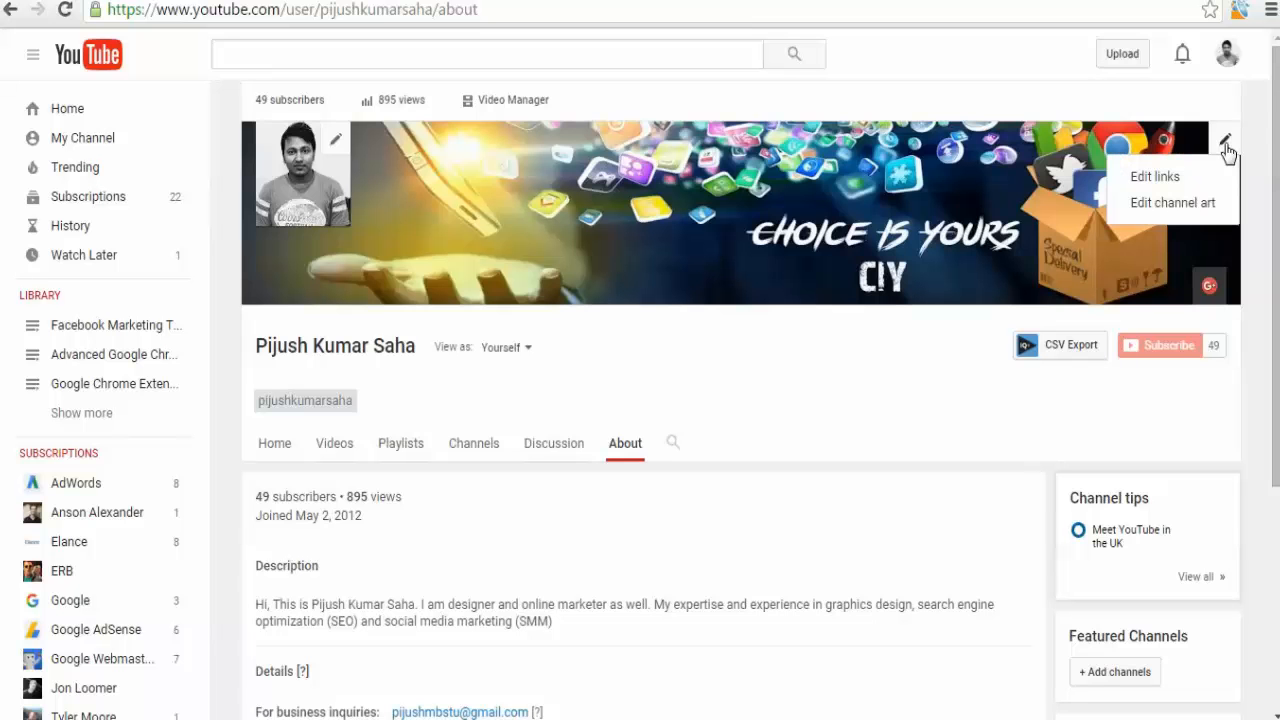
{"action": "left_click", "coordinate": [1157, 177]}
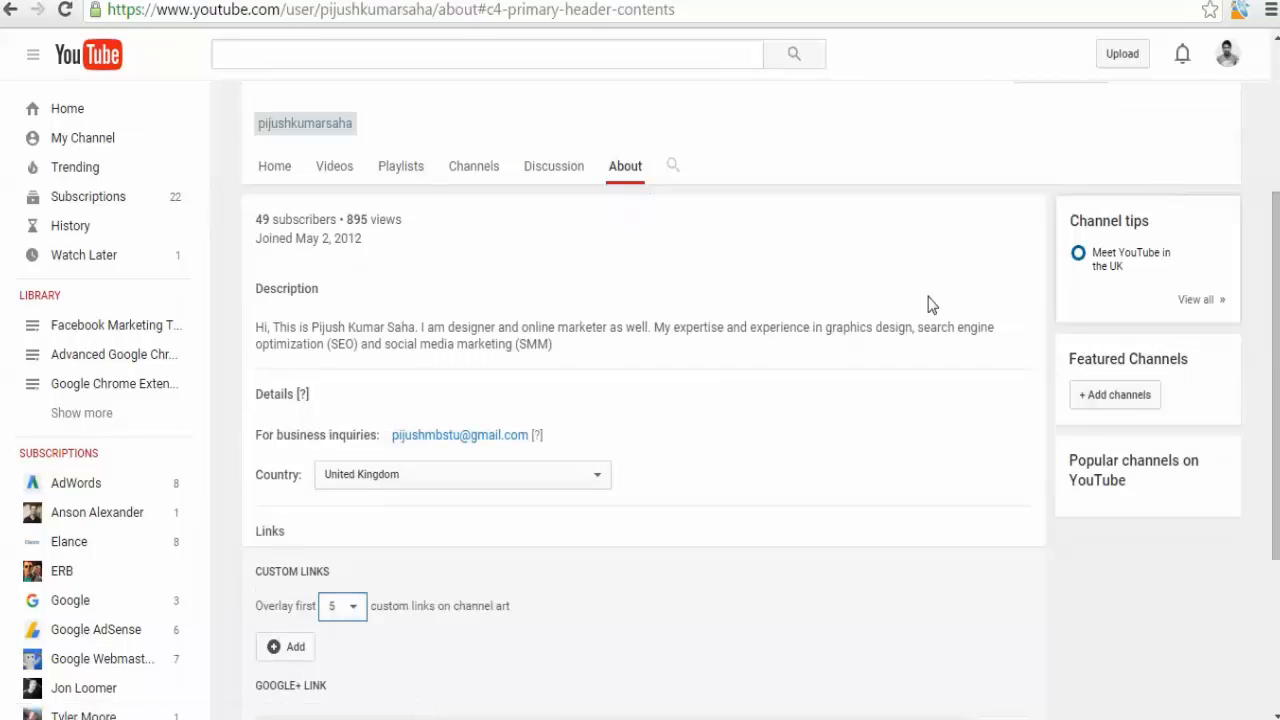
{"action": "scroll", "coordinate": [680, 400], "scroll_direction": "up", "scroll_amount": 3}
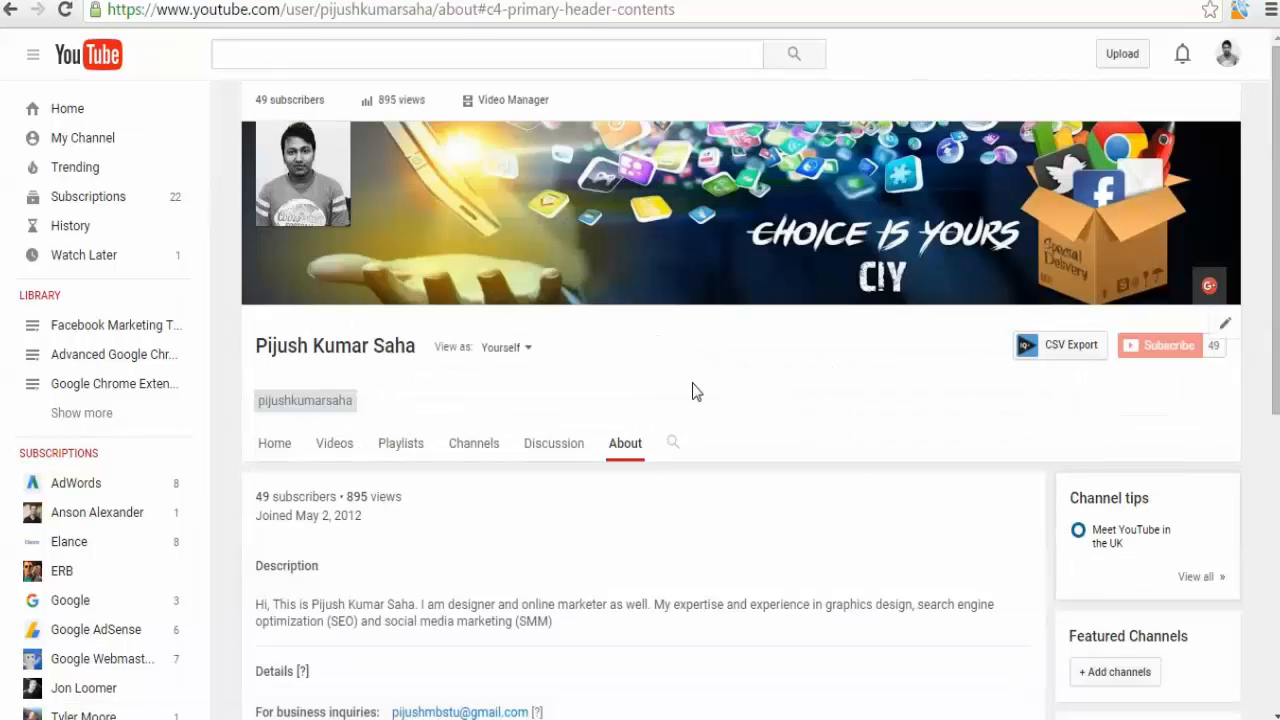
{"action": "mouse_move", "coordinate": [1160, 298]}
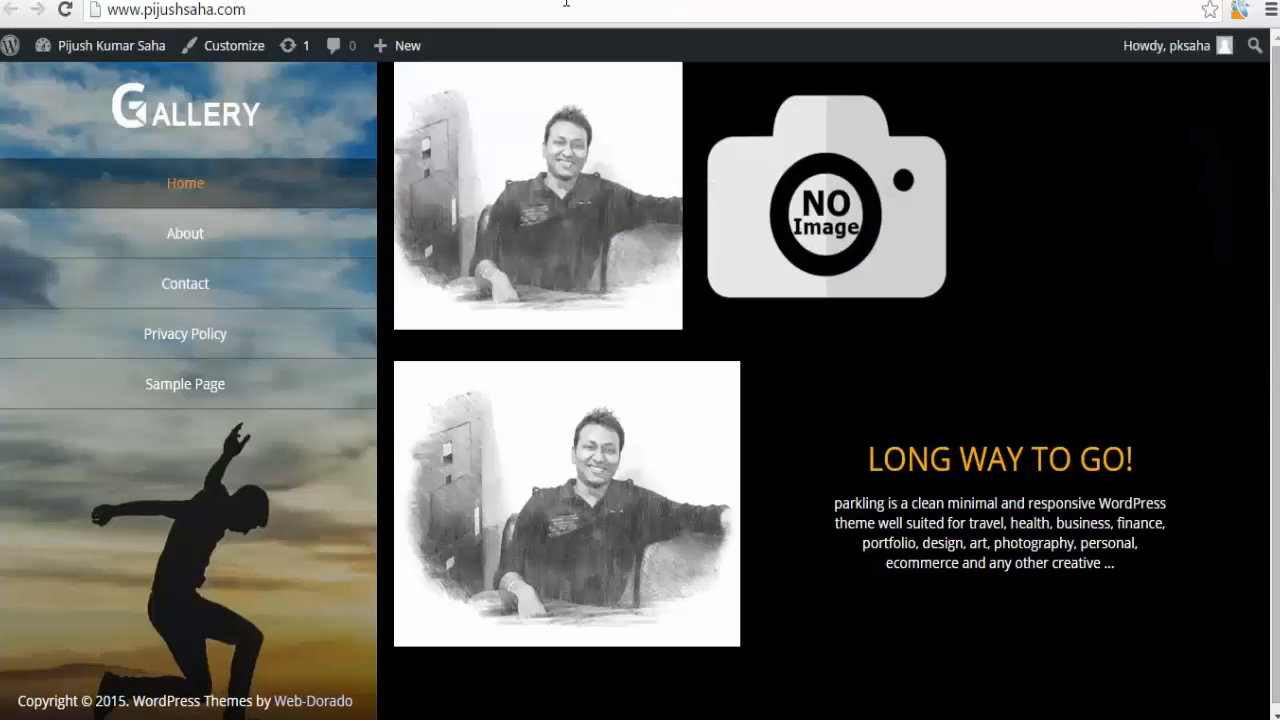
Open the channel's Advanced settings in Creator Studio and remove the pending associated website.
{"action": "left_click", "coordinate": [566, 3]}
{"action": "key", "text": "ctrl+c"}
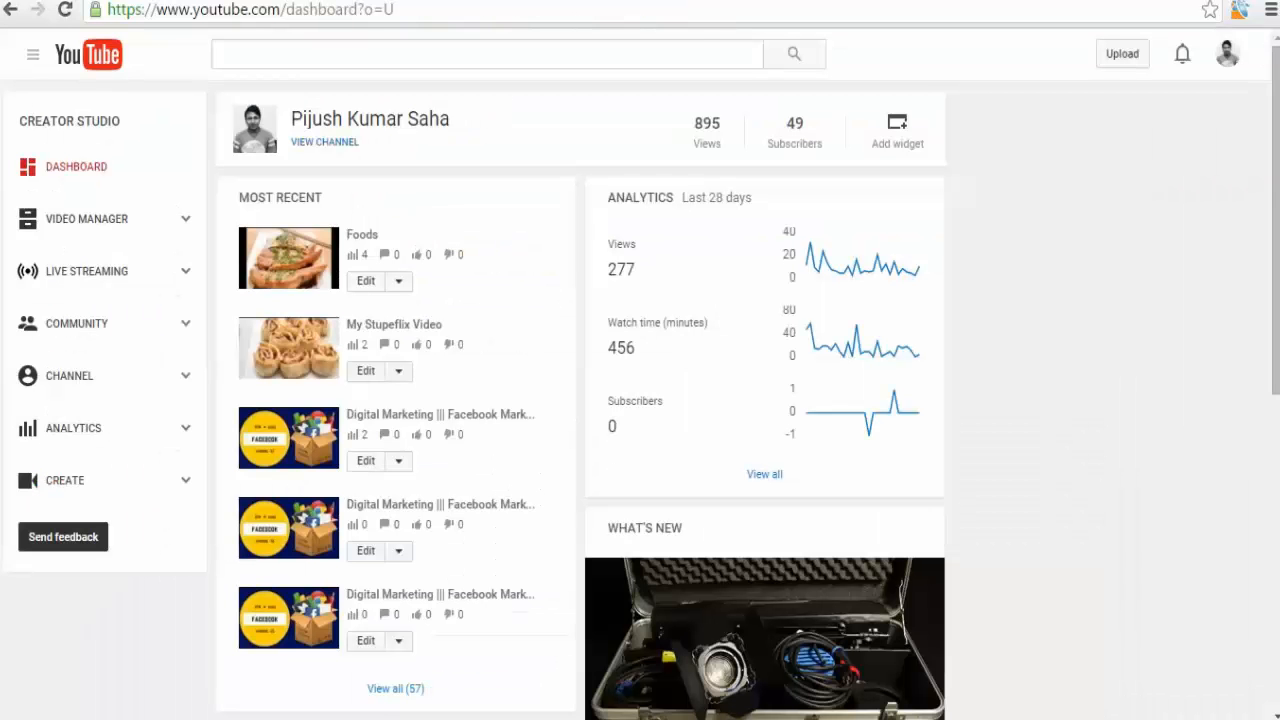
{"action": "left_click", "coordinate": [110, 390]}
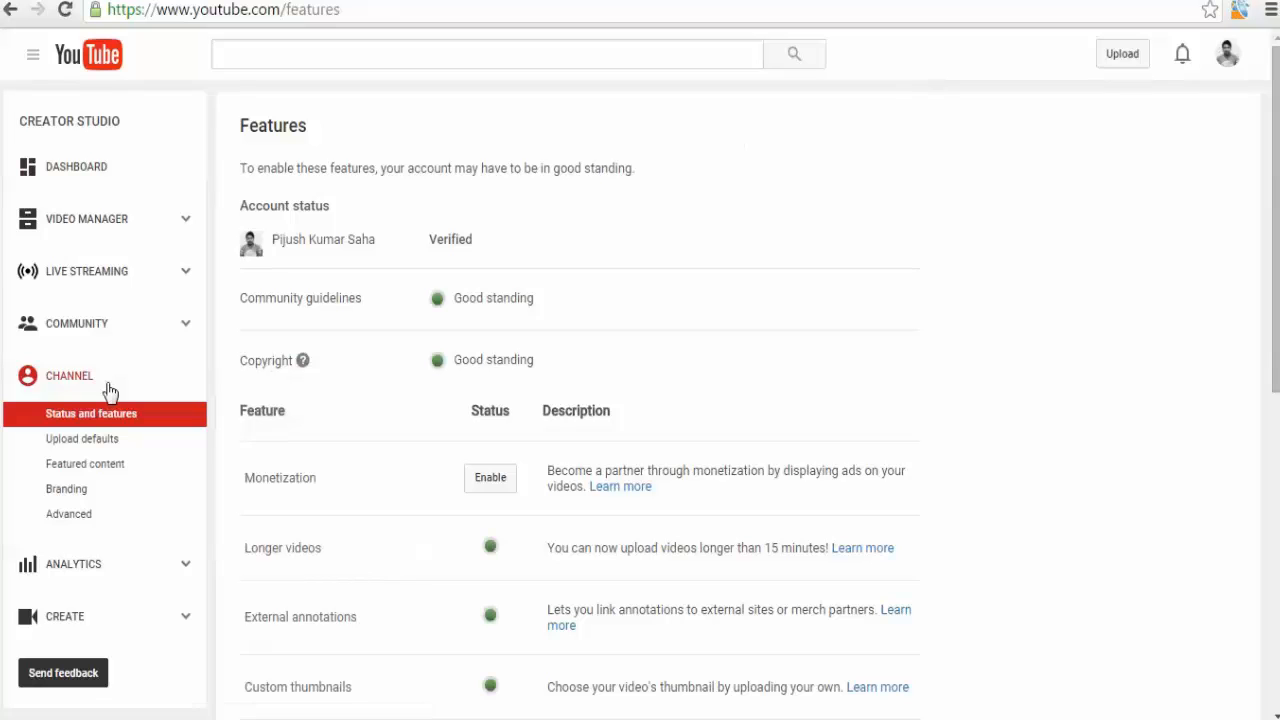
{"action": "left_click", "coordinate": [115, 522]}
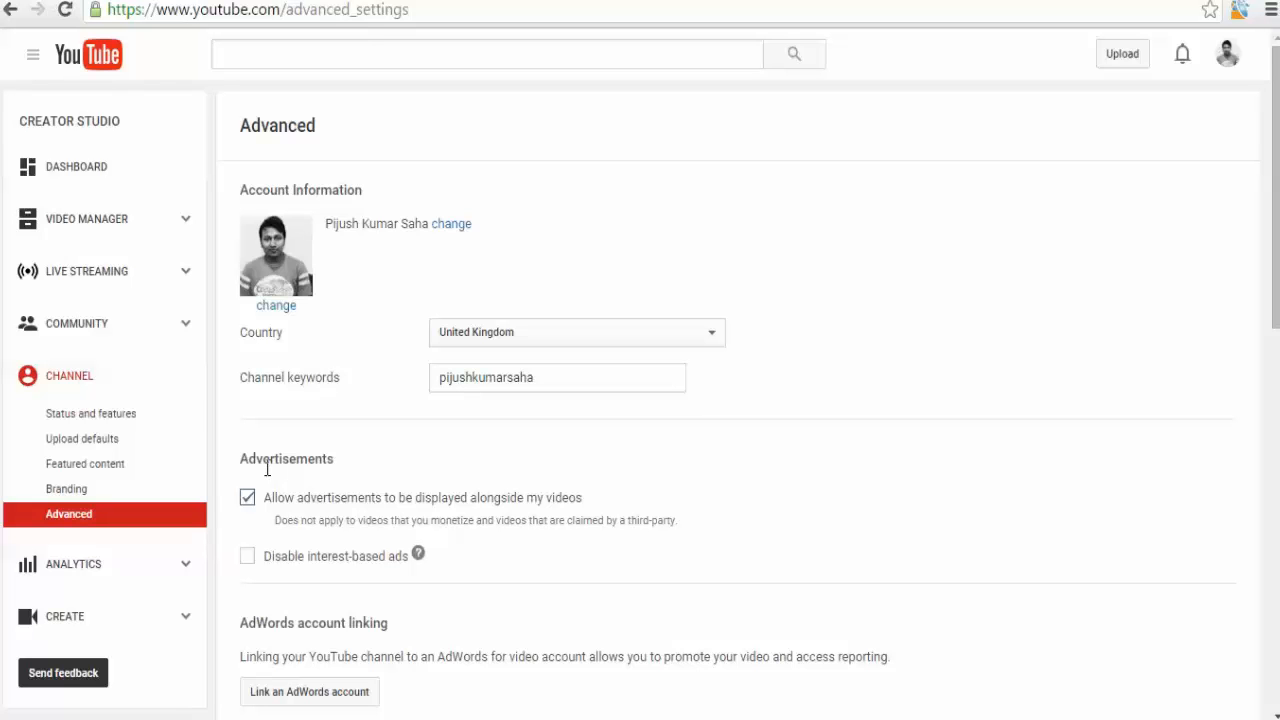
{"action": "scroll", "coordinate": [267, 470], "scroll_direction": "down", "scroll_amount": 5}
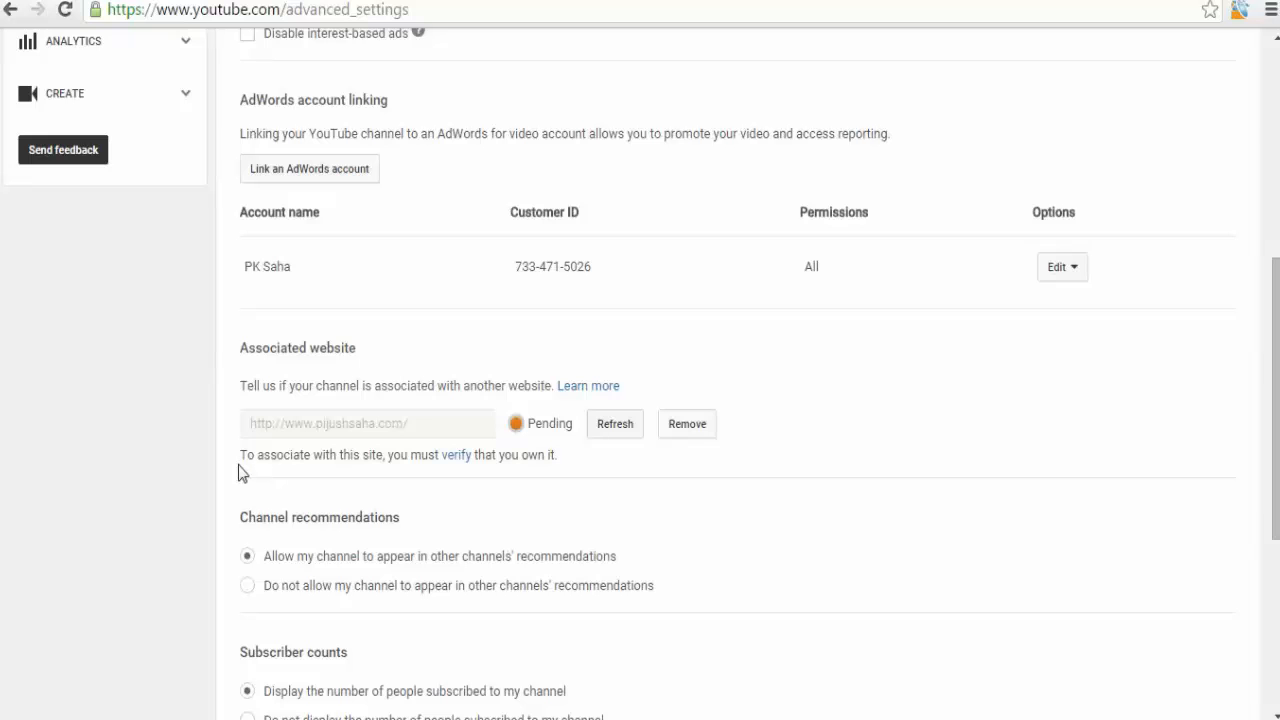
{"action": "left_click", "coordinate": [687, 424]}
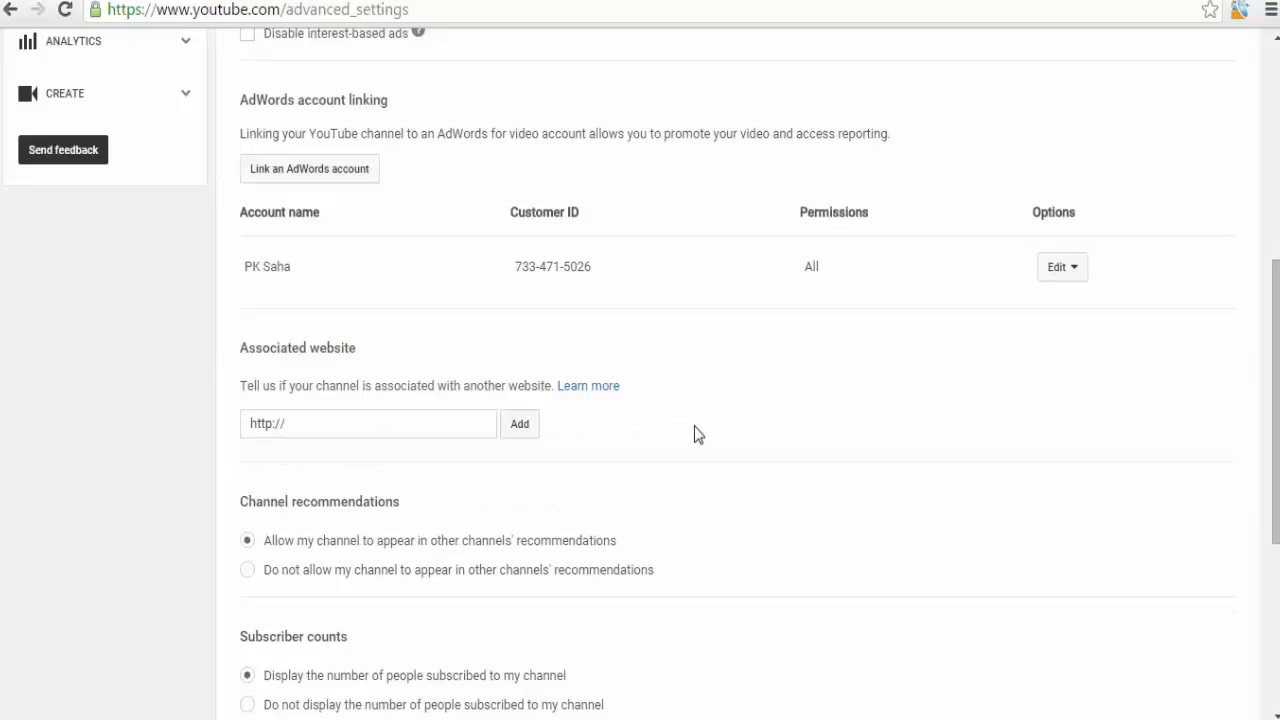
Paste the site's URL into the associated website field and add it.
{"action": "left_click", "coordinate": [381, 431]}
{"action": "key", "text": "ctrl+v"}
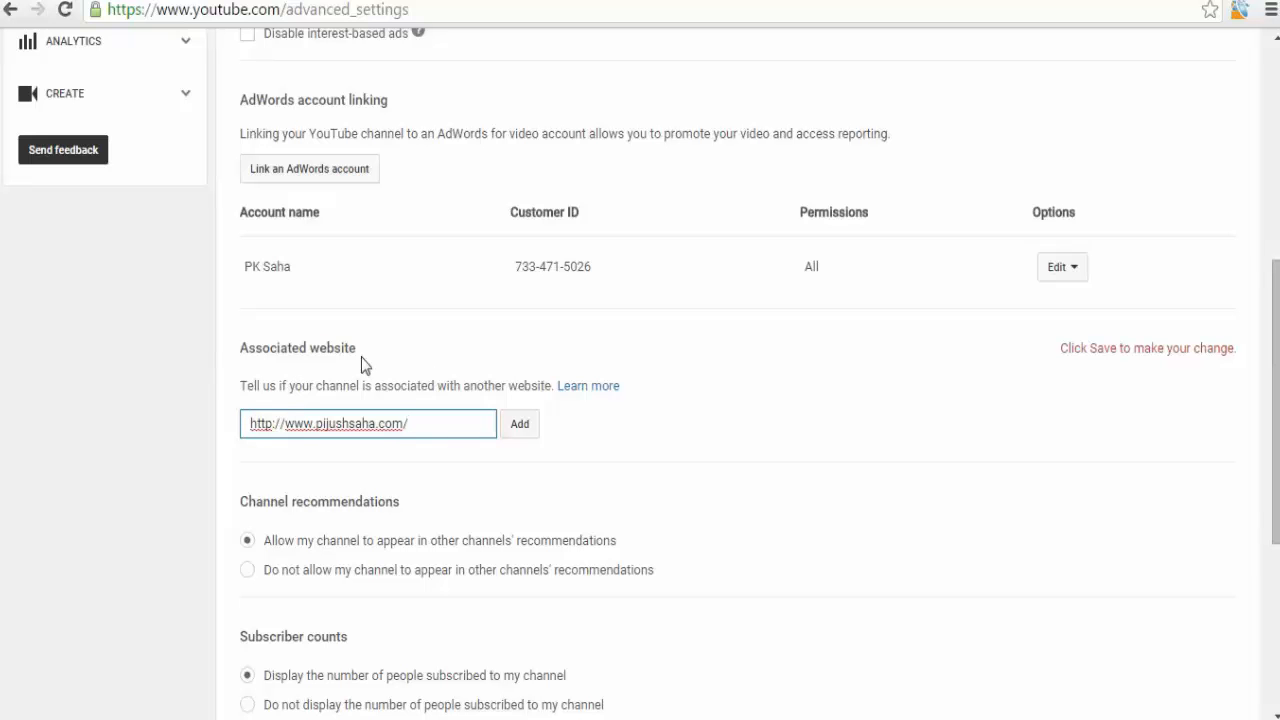
{"action": "left_click", "coordinate": [528, 433]}
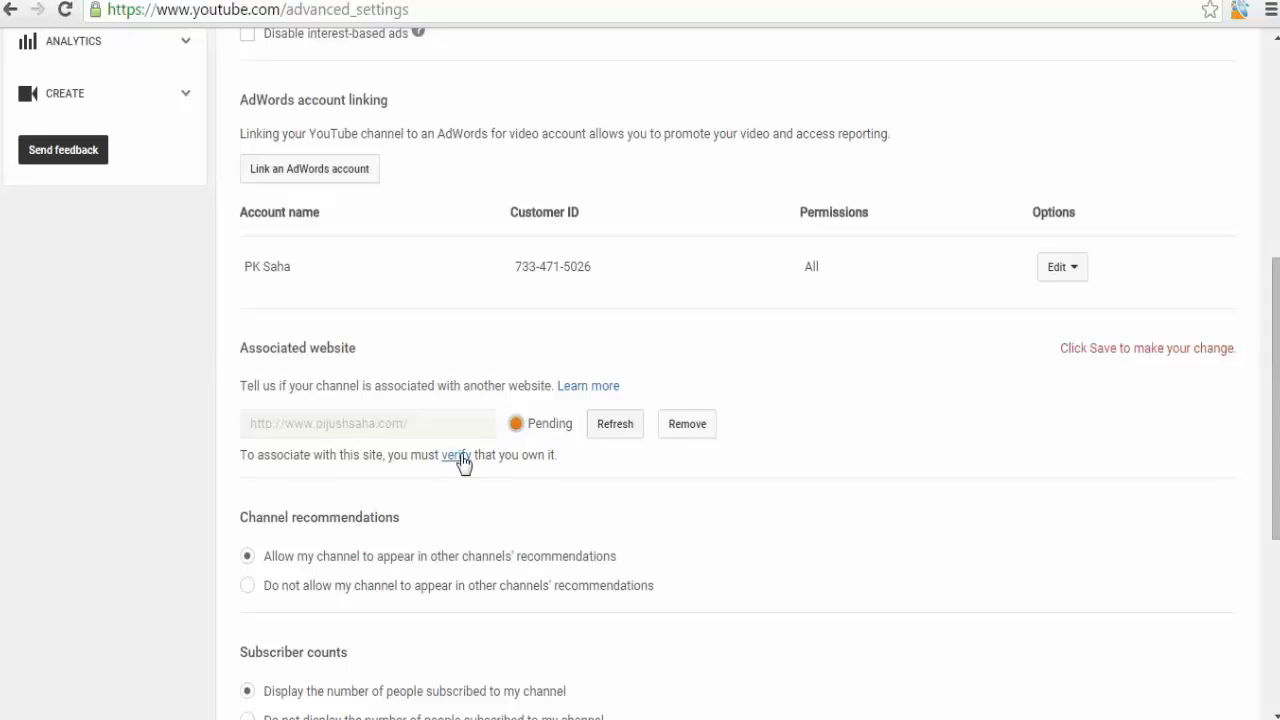
Open website ownership verification, choose the HTML tag alternate method, and select its meta tag for copying.
{"action": "left_click", "coordinate": [458, 458]}
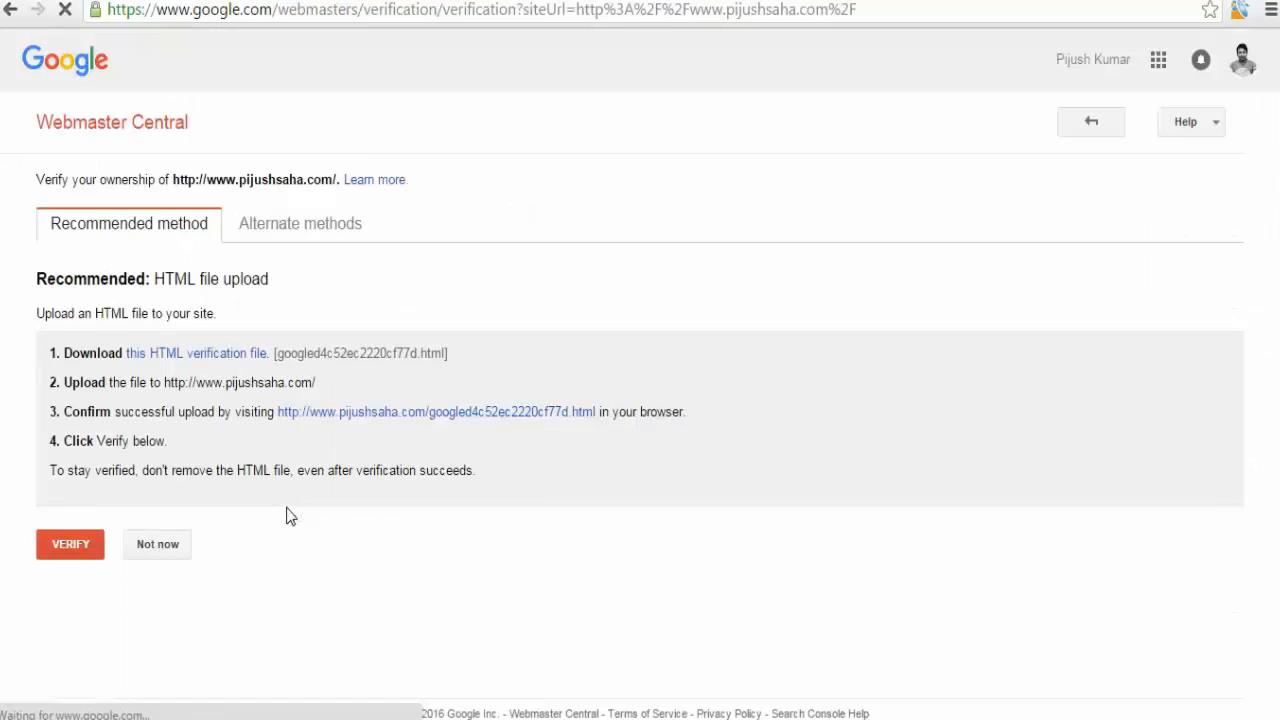
{"action": "left_click", "coordinate": [325, 234]}
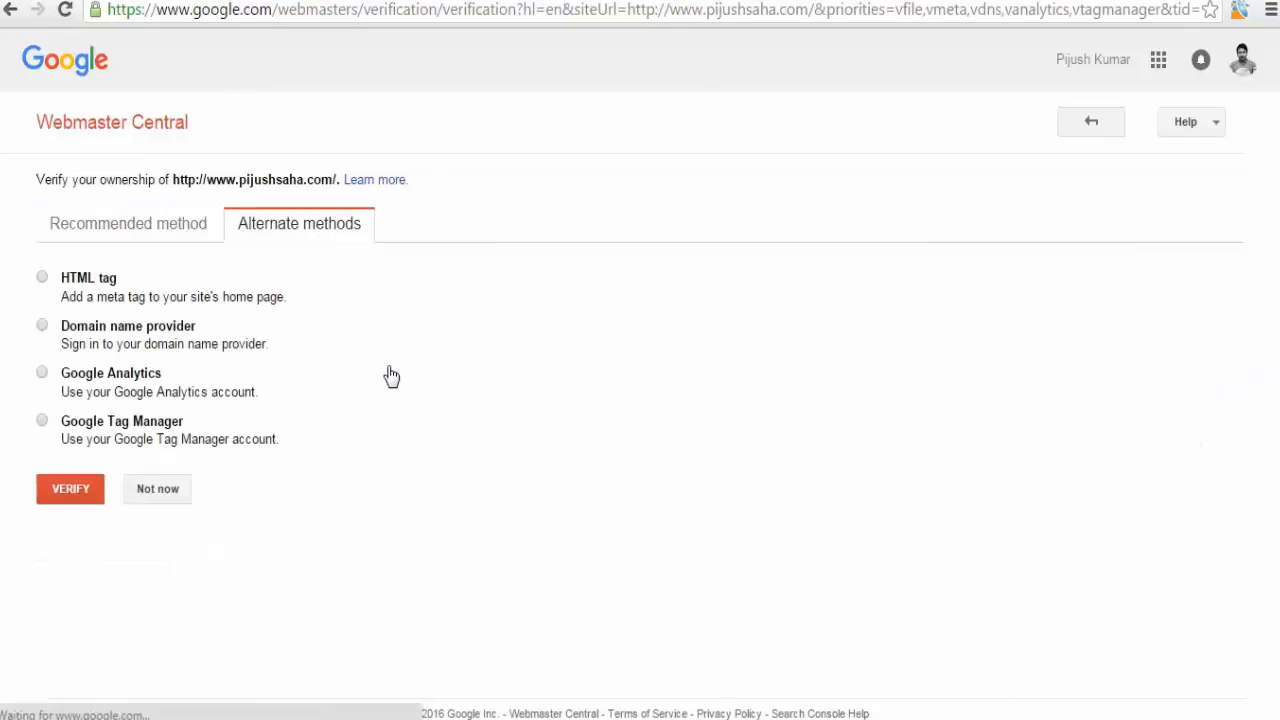
{"action": "left_click", "coordinate": [183, 238]}
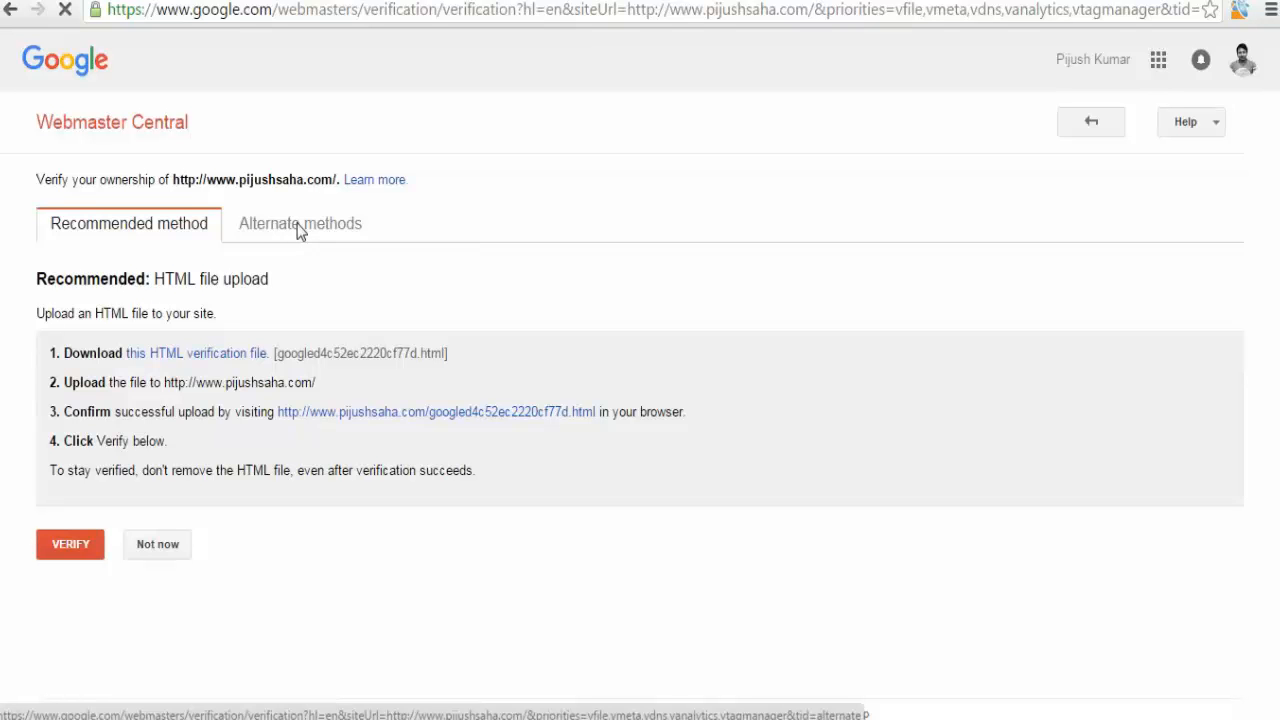
{"action": "left_click", "coordinate": [298, 230]}
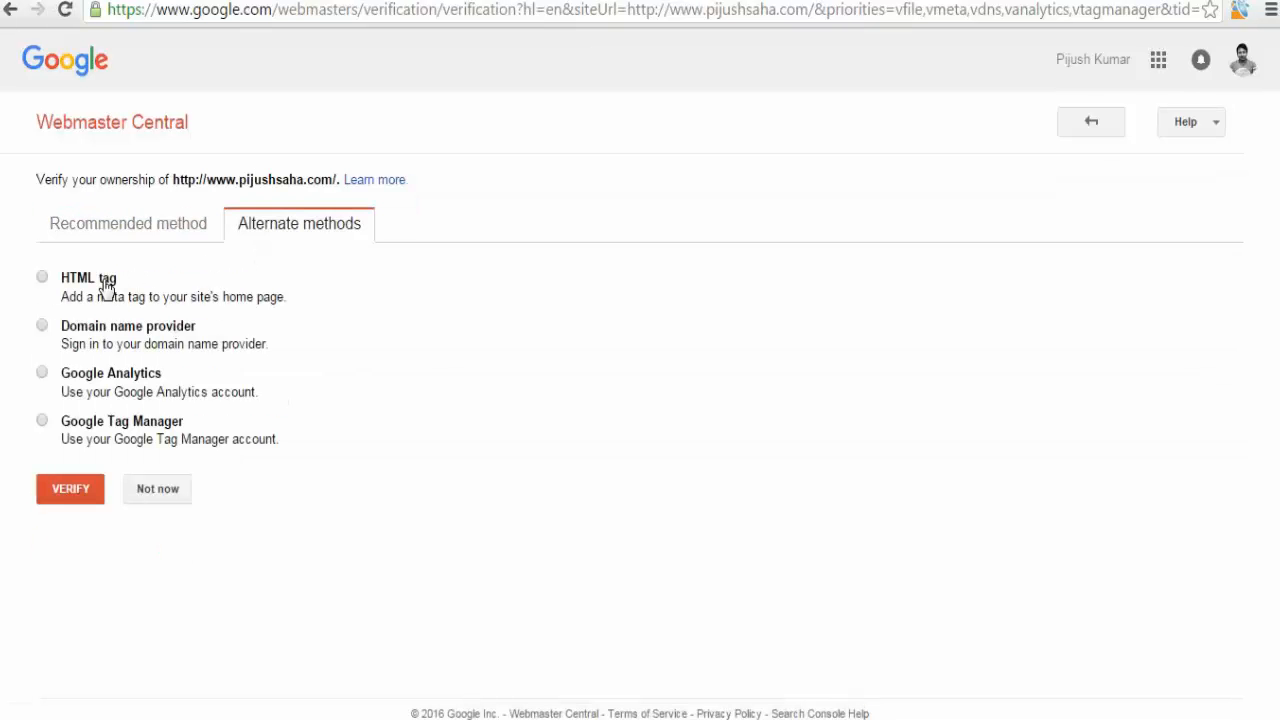
{"action": "left_click", "coordinate": [107, 288]}
{"action": "left_click", "coordinate": [376, 381]}
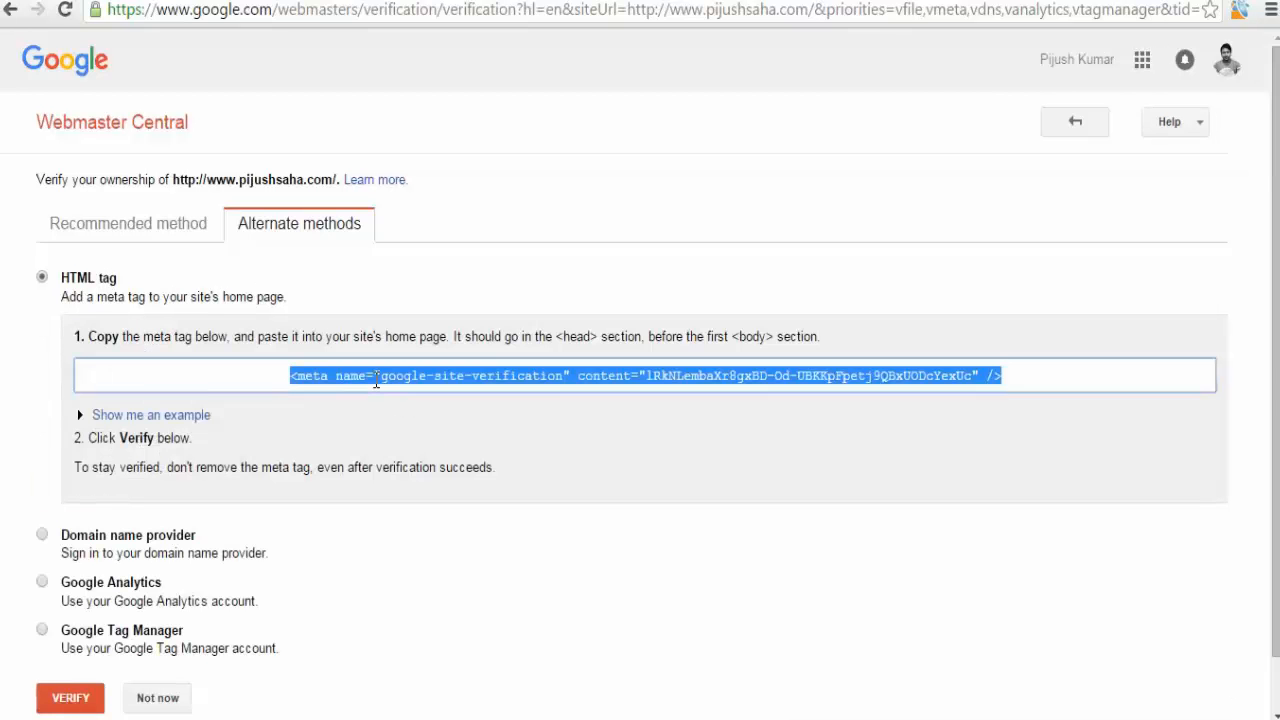
Expand the example showing where the meta tag goes within the page's head section.
{"action": "left_click", "coordinate": [190, 418]}
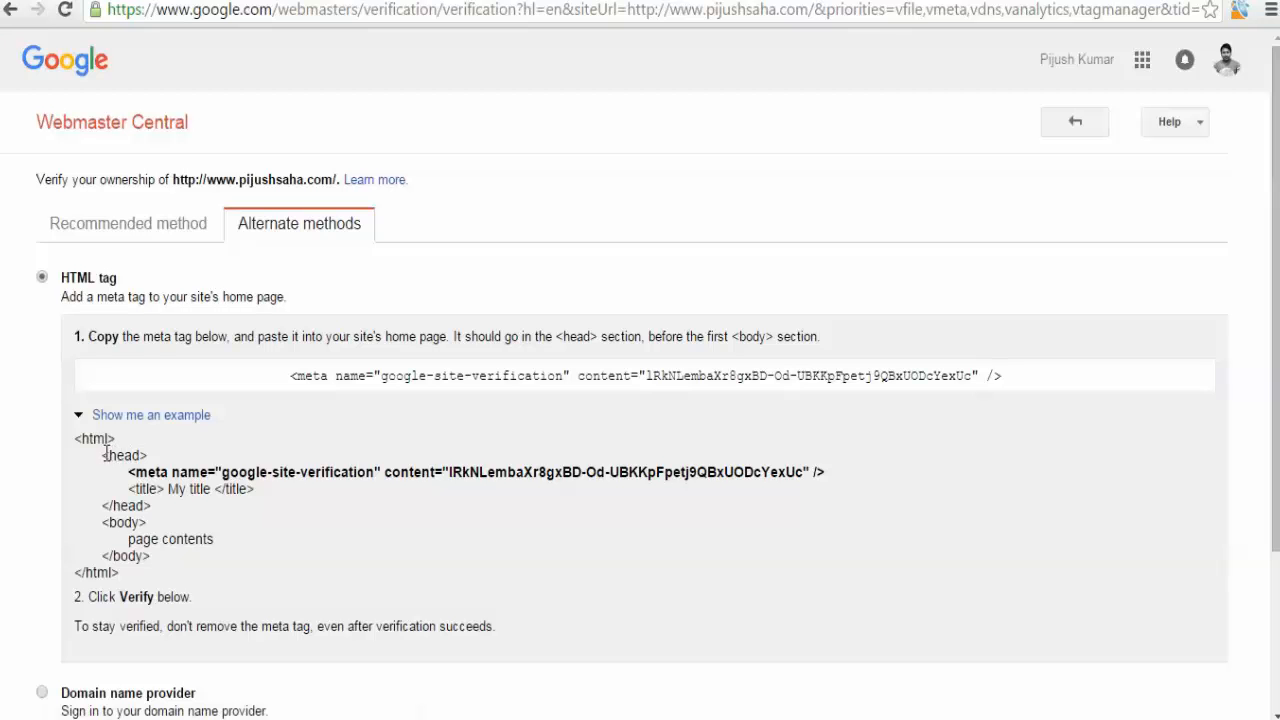
{"action": "left_click_drag", "start_coordinate": [103, 455], "coordinate": [148, 456]}
{"action": "left_click_drag", "start_coordinate": [122, 505], "coordinate": [146, 505]}
Switch to the WordPress admin and open the Theme Header (header.php) in the theme Editor.
{"action": "left_click", "coordinate": [176, 394]}
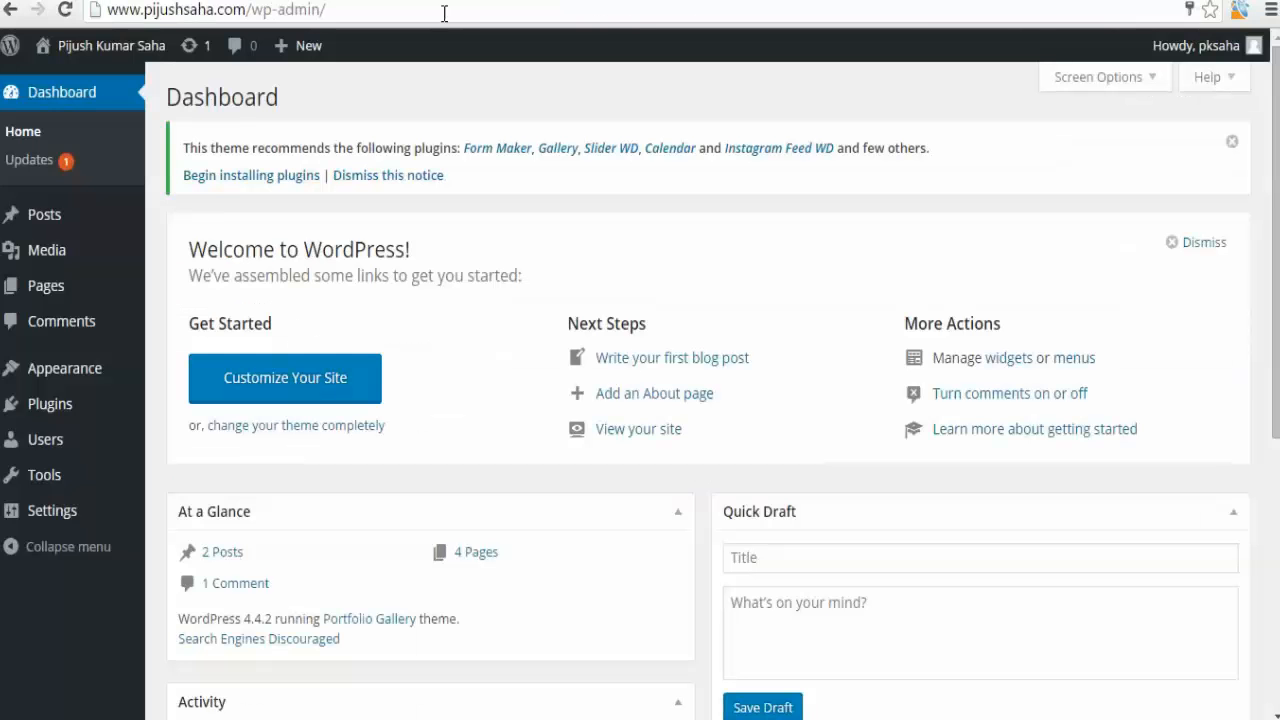
{"action": "mouse_move", "coordinate": [108, 383]}
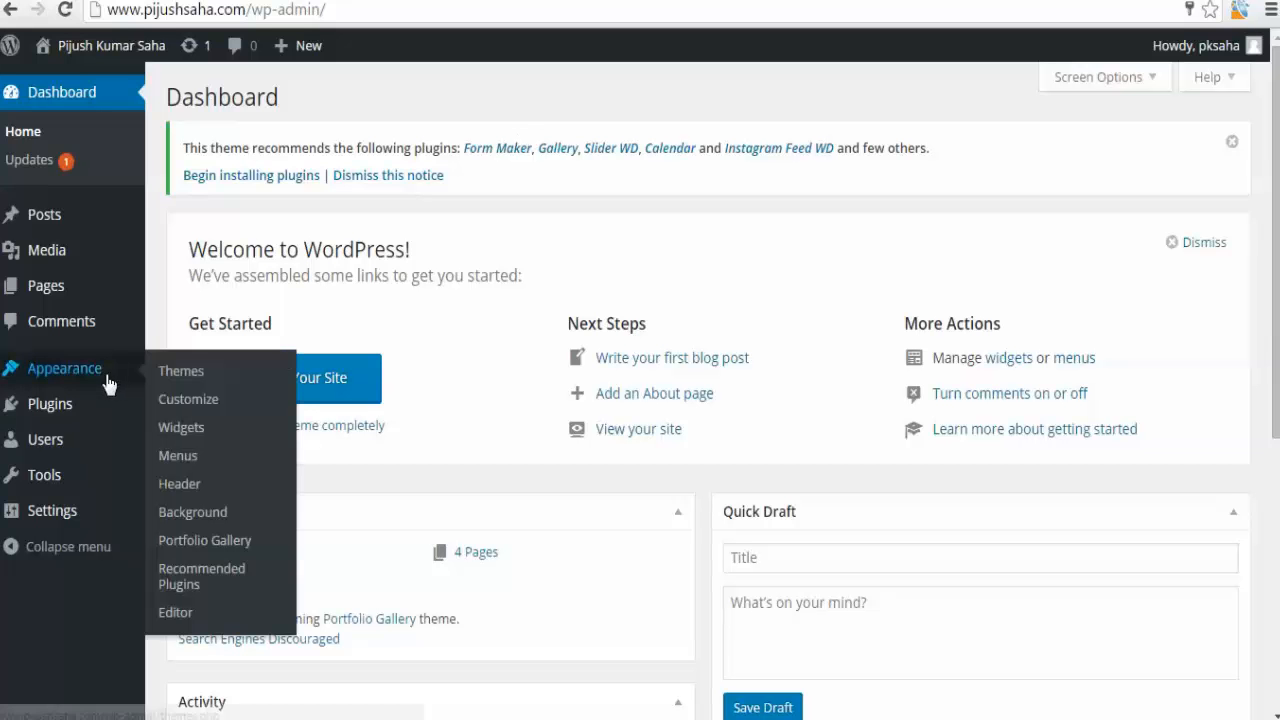
{"action": "left_click", "coordinate": [186, 612]}
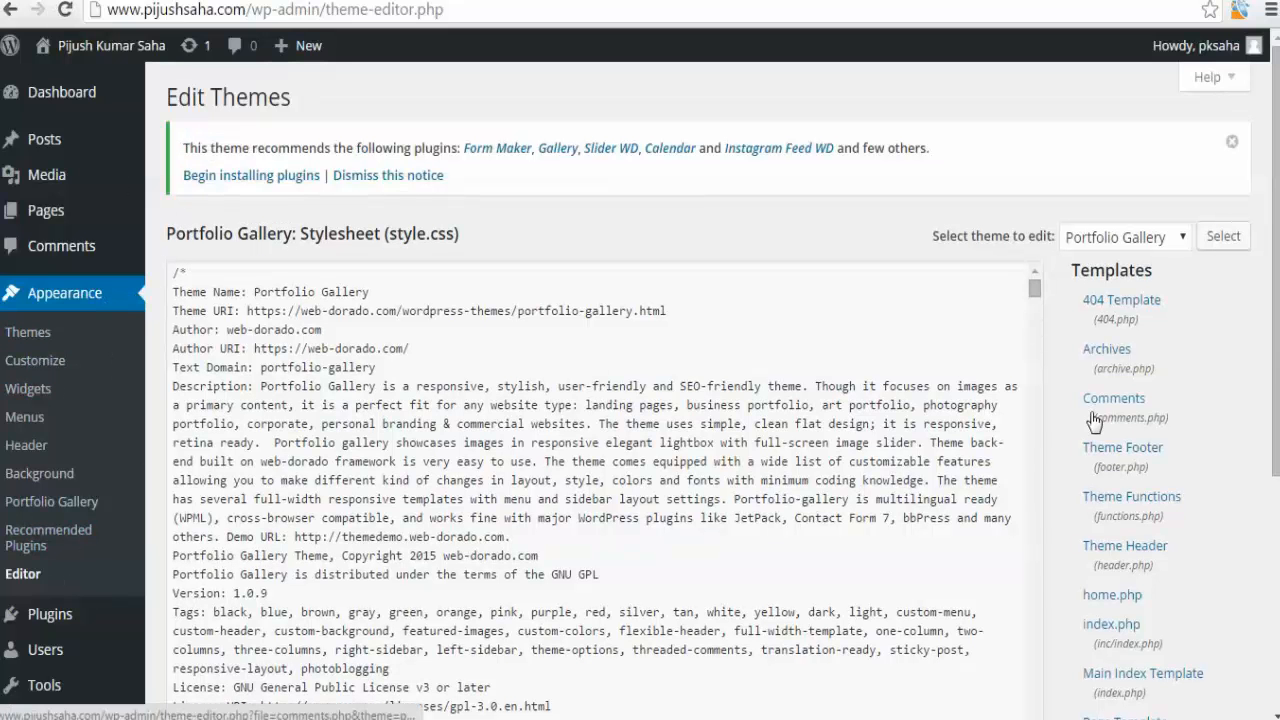
{"action": "scroll", "coordinate": [1093, 420], "scroll_direction": "down", "scroll_amount": 4}
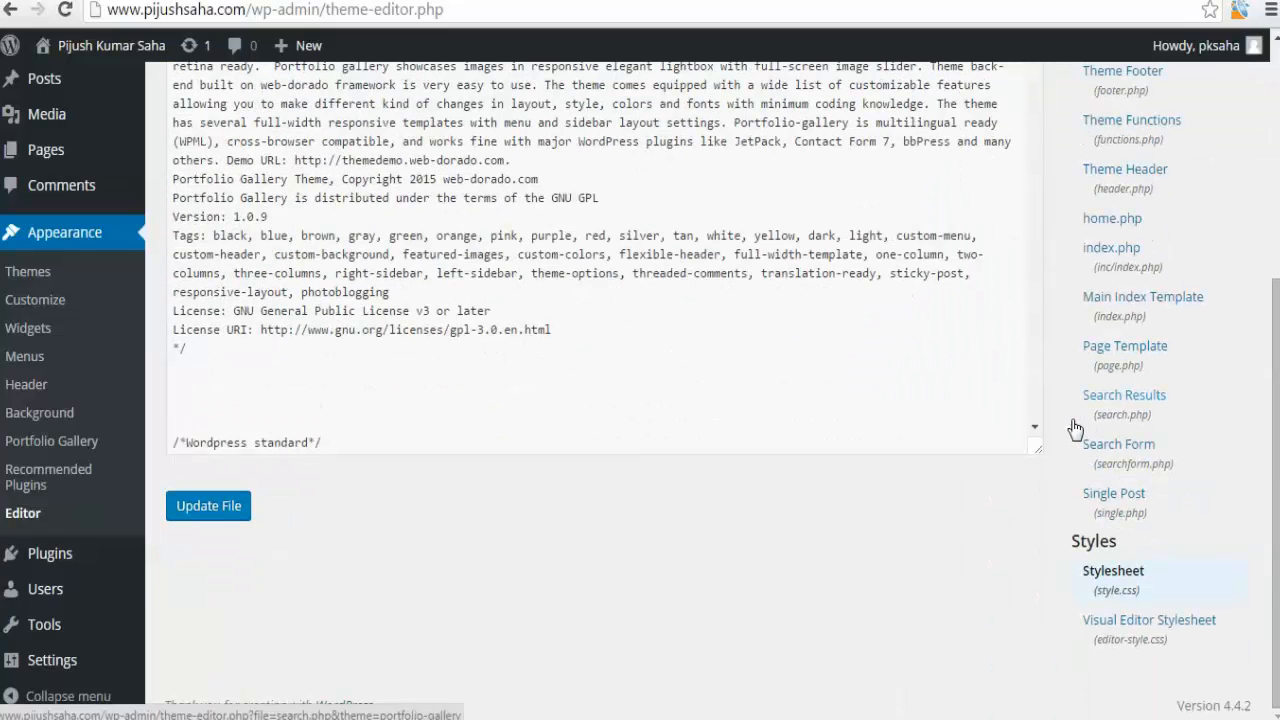
{"action": "left_click", "coordinate": [1119, 177]}
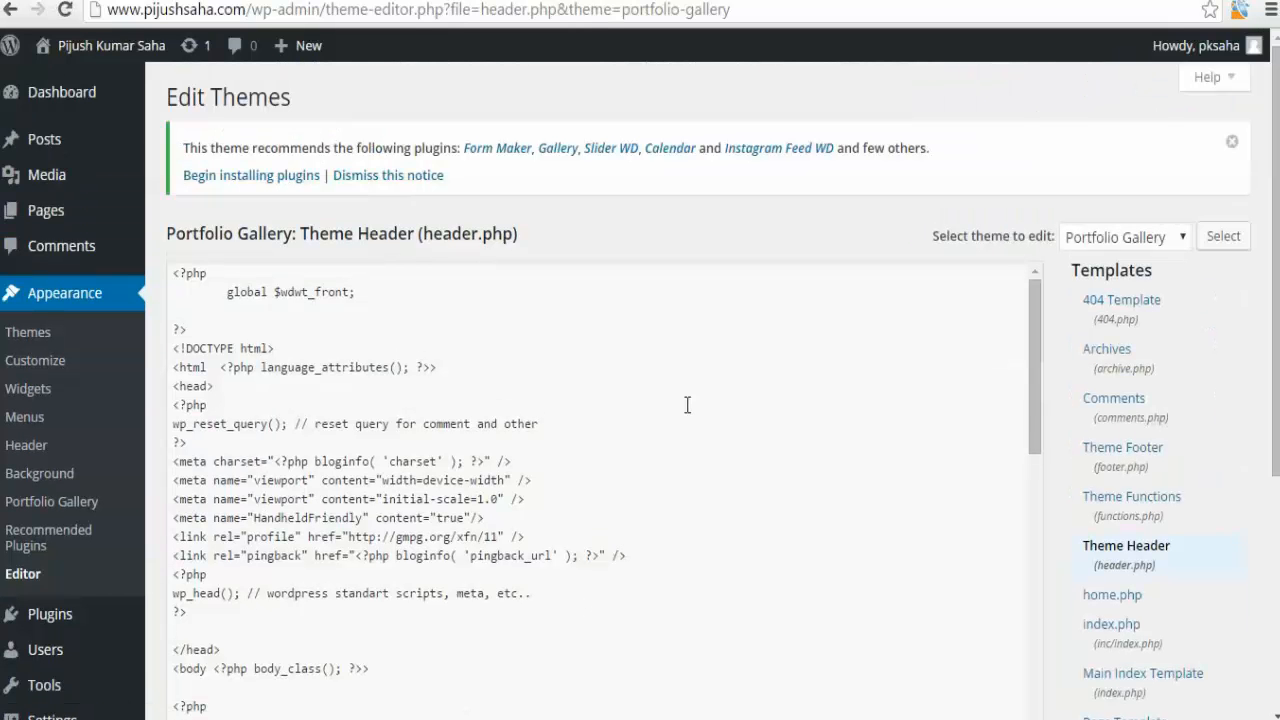
Paste the copied site-verification meta tag on a new line in the head, after the HandheldFriendly meta tag.
{"action": "left_click", "coordinate": [688, 405]}
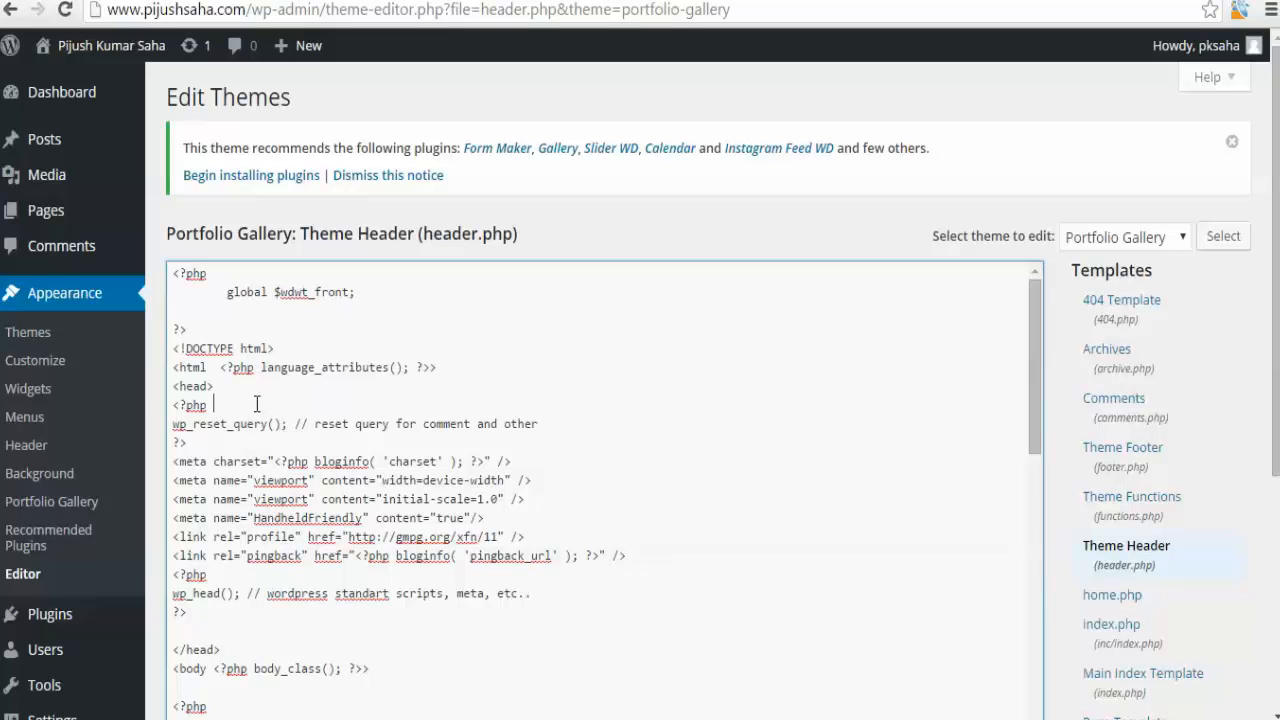
{"action": "left_click_drag", "start_coordinate": [219, 388], "coordinate": [148, 393]}
{"action": "left_click", "coordinate": [277, 482]}
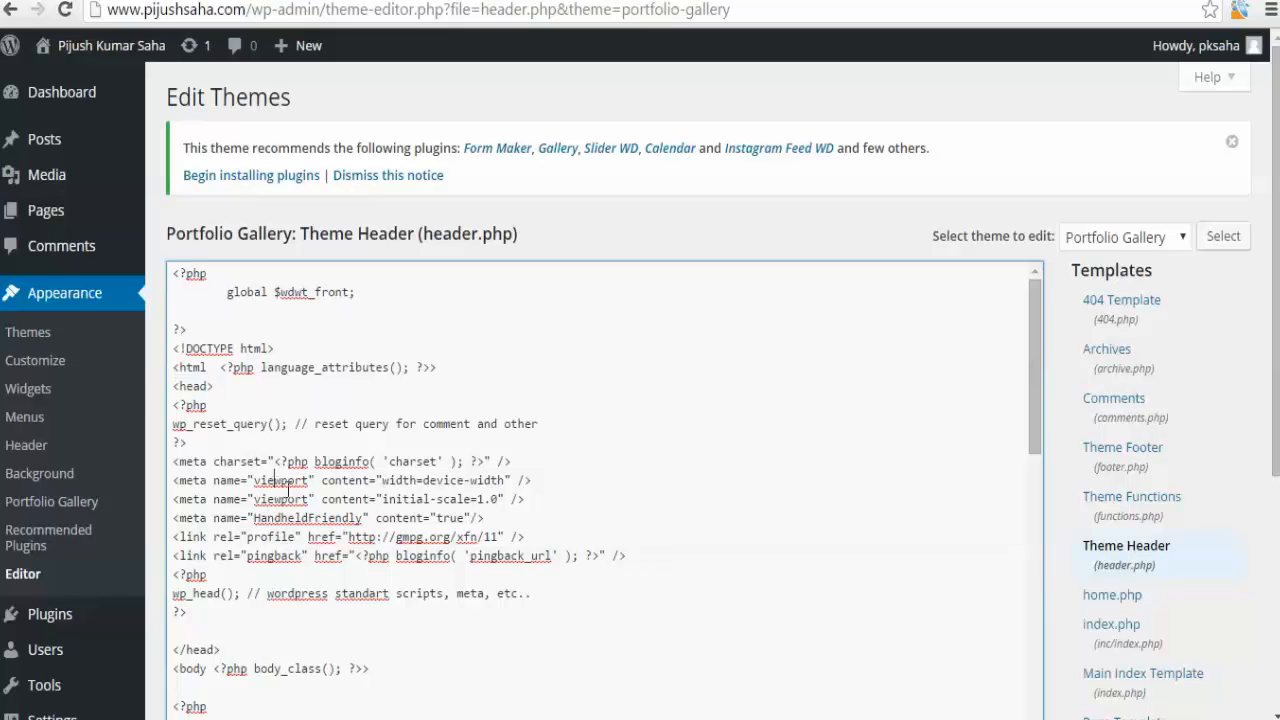
{"action": "left_click", "coordinate": [528, 519]}
{"action": "key", "text": "Return"}
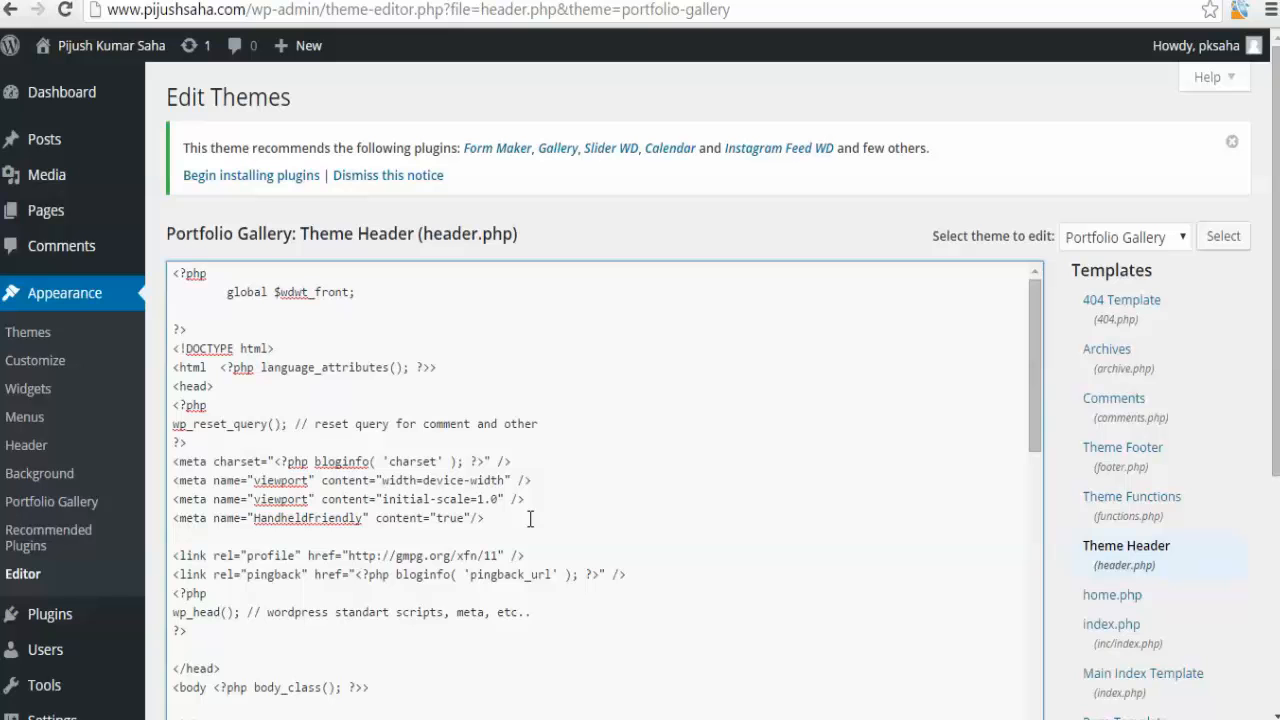
{"action": "type", "text": "<meta name=\"google-site-verification\" content=\"lRkNLembaXr8gxBD-Od-UBKKpFpetj9QBxUODcYexUc\" />"}
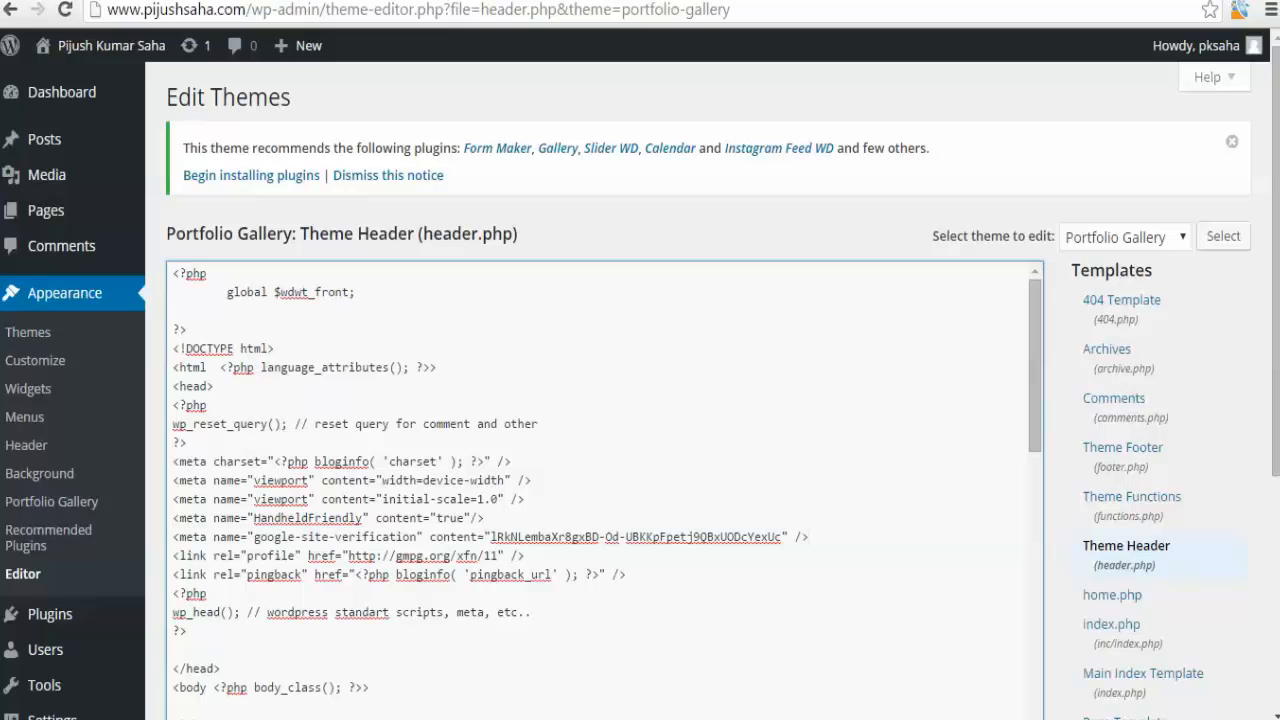
{"action": "scroll", "coordinate": [163, 700], "scroll_direction": "down", "scroll_amount": 3}
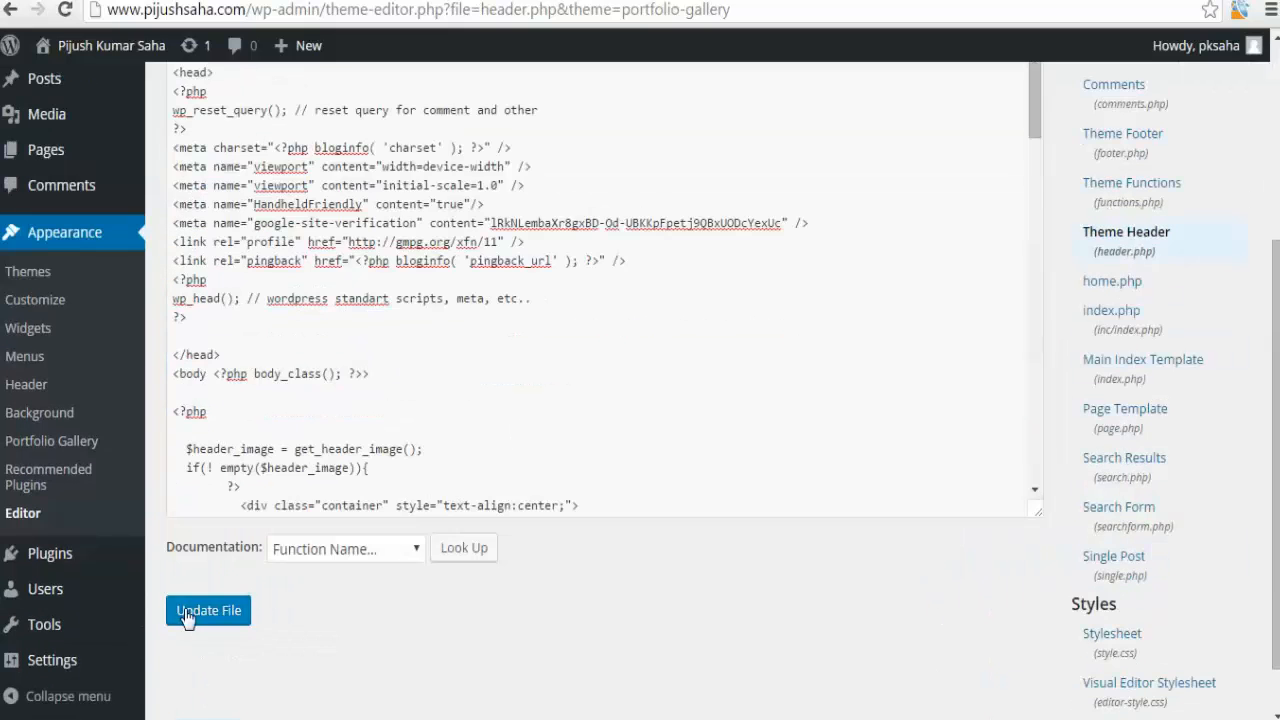
Save the updated Theme Header file containing the verification meta tag.
{"action": "left_click", "coordinate": [186, 612]}
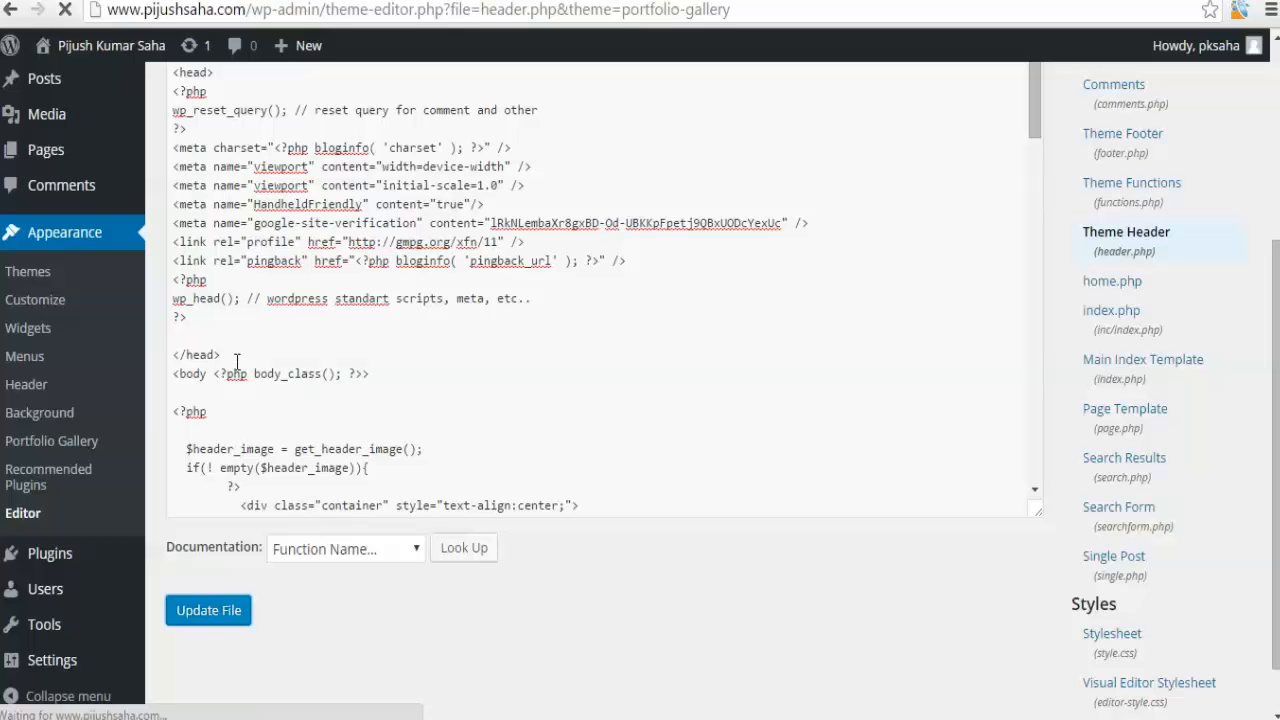
{"action": "left_click", "coordinate": [235, 358]}
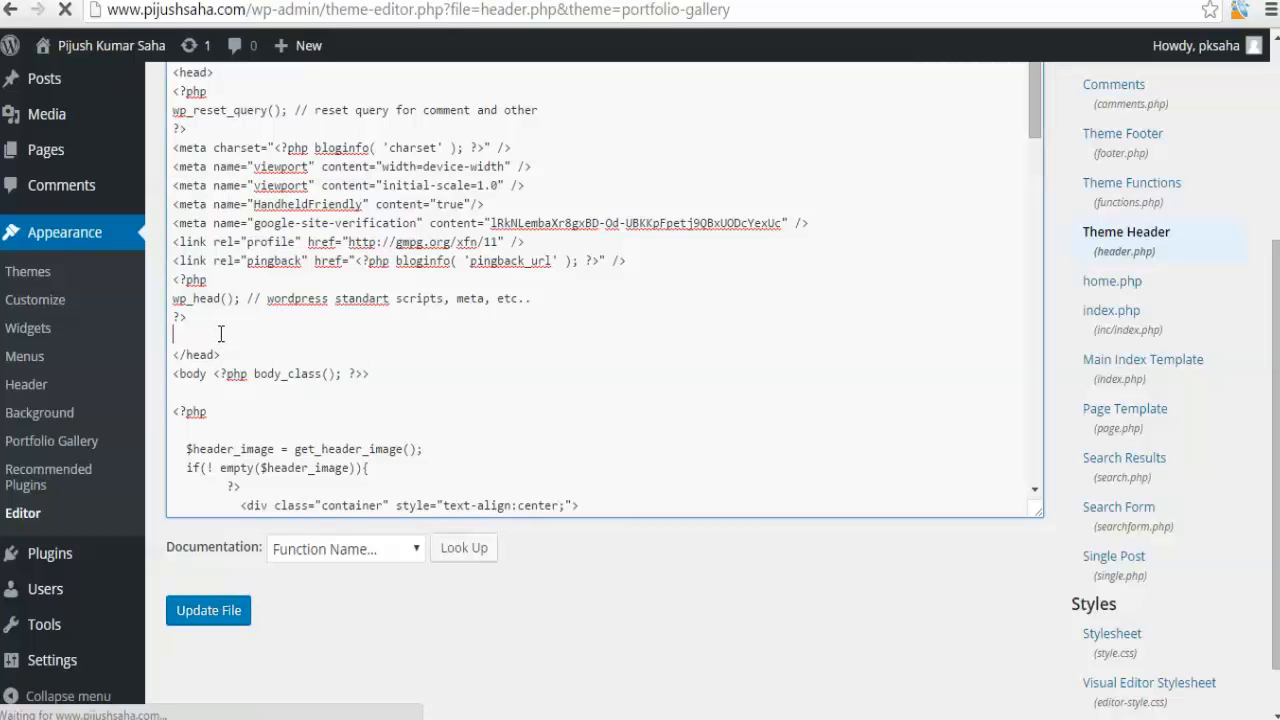
{"action": "left_click_drag", "start_coordinate": [220, 354], "coordinate": [174, 354]}
{"action": "left_click", "coordinate": [178, 350]}
{"action": "scroll", "coordinate": [178, 350], "scroll_direction": "up", "scroll_amount": 1}
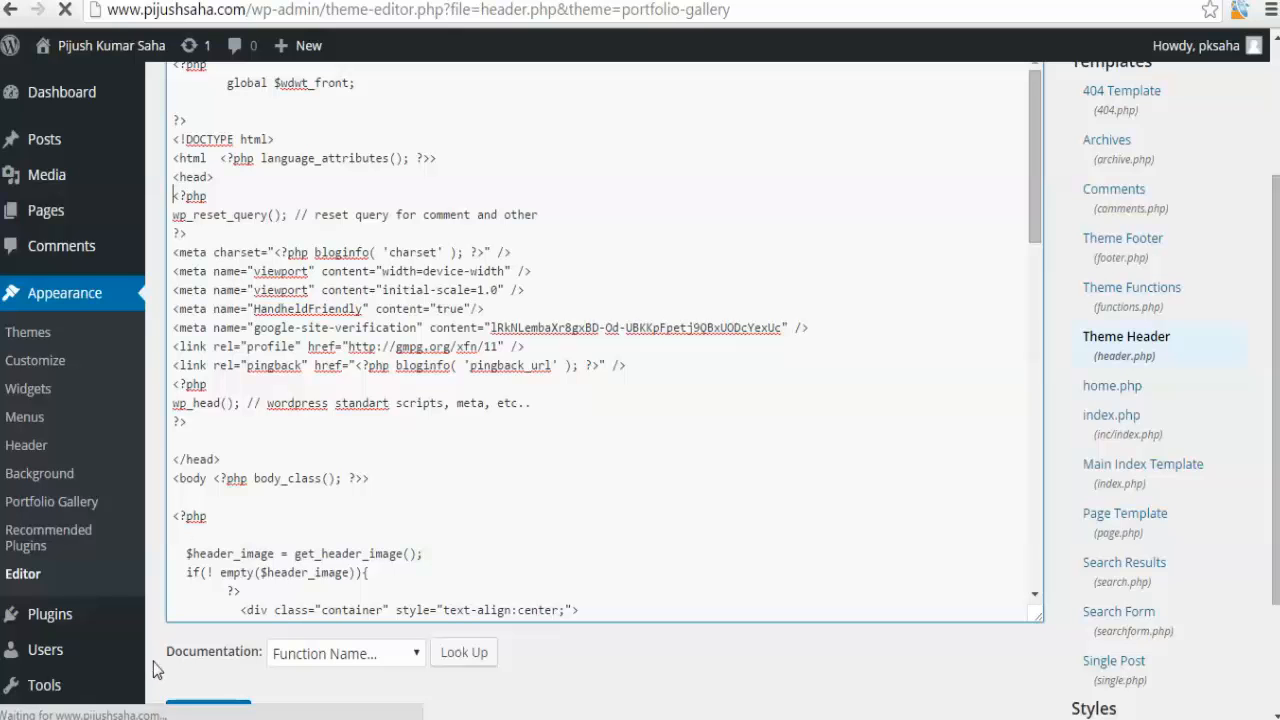
{"action": "scroll", "coordinate": [160, 662], "scroll_direction": "down", "scroll_amount": 1}
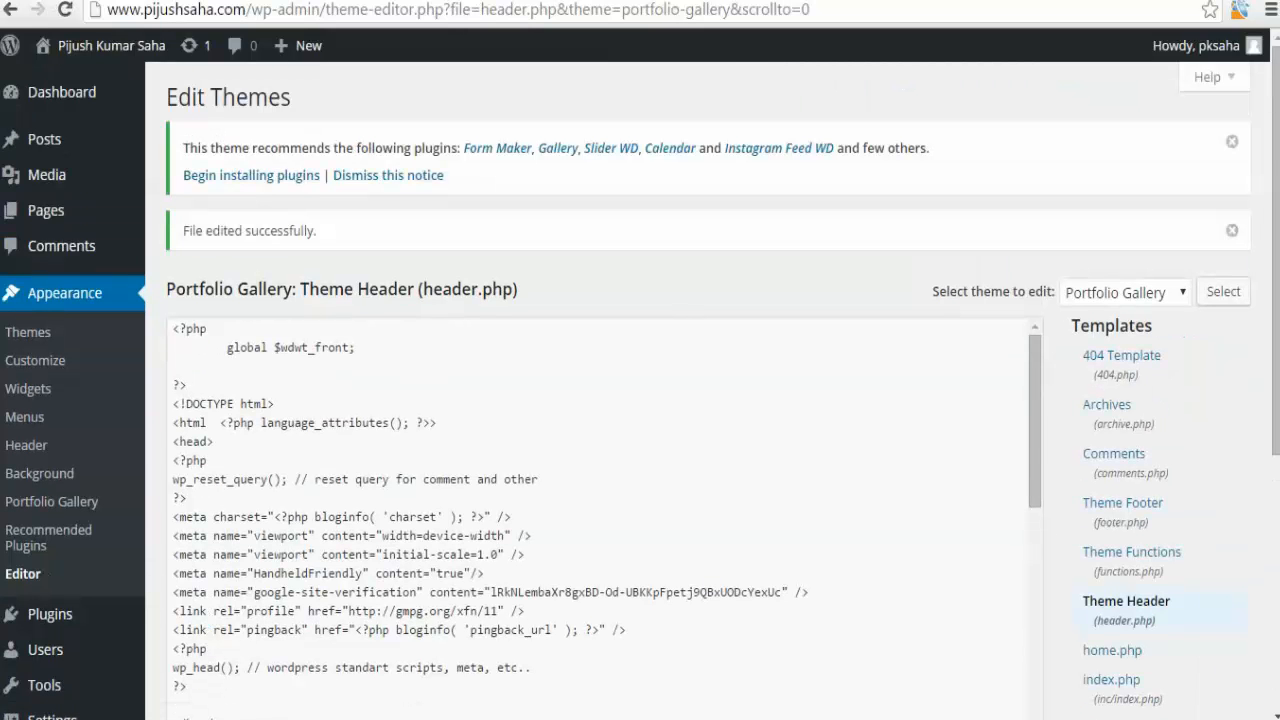
Switch to the YouTube channel's About page and open its links for editing.
{"action": "key", "text": "ctrl+Tab"}
{"action": "scroll", "coordinate": [136, 358], "scroll_direction": "down", "scroll_amount": 3}
{"action": "left_click", "coordinate": [80, 645]}
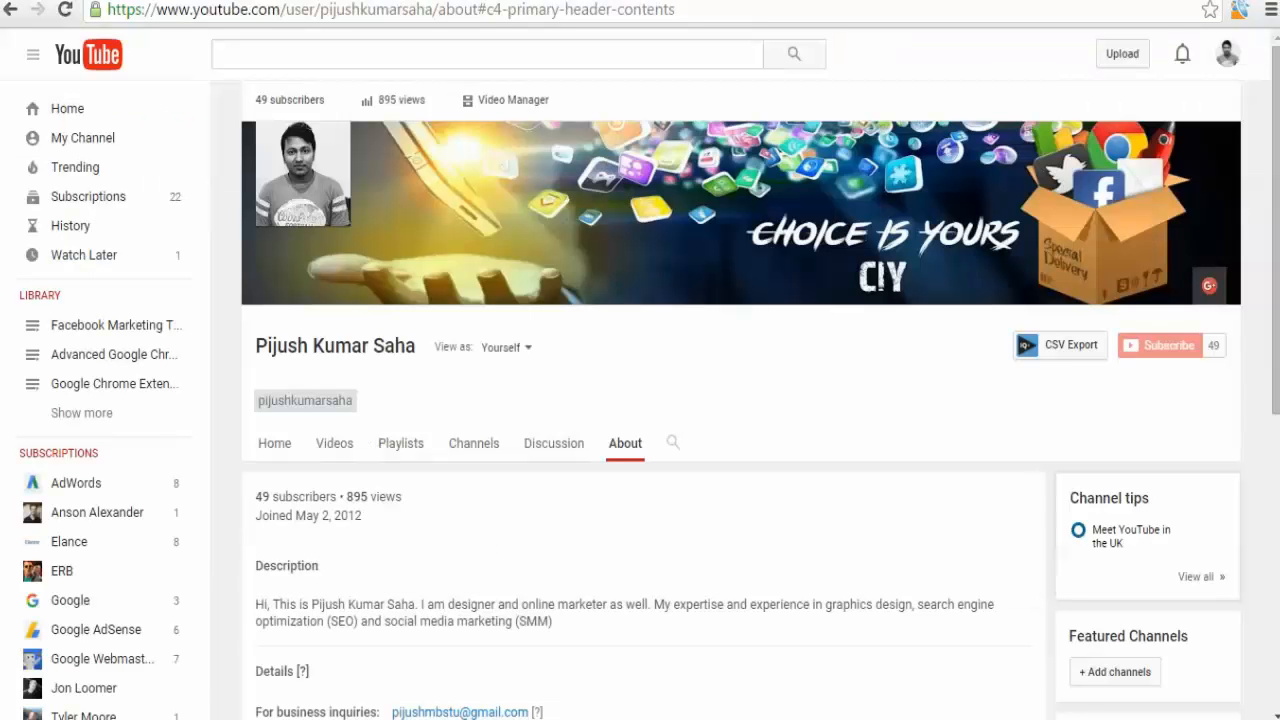
{"action": "mouse_move", "coordinate": [1113, 188]}
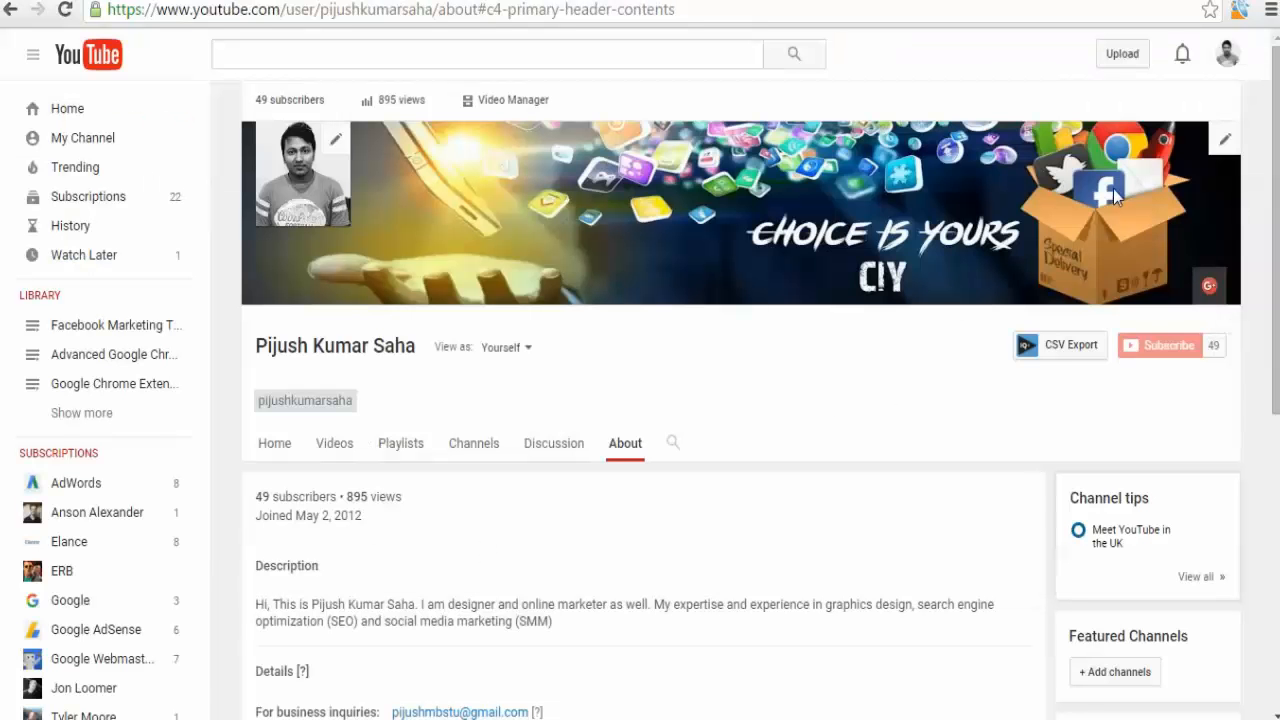
{"action": "left_click", "coordinate": [1227, 143]}
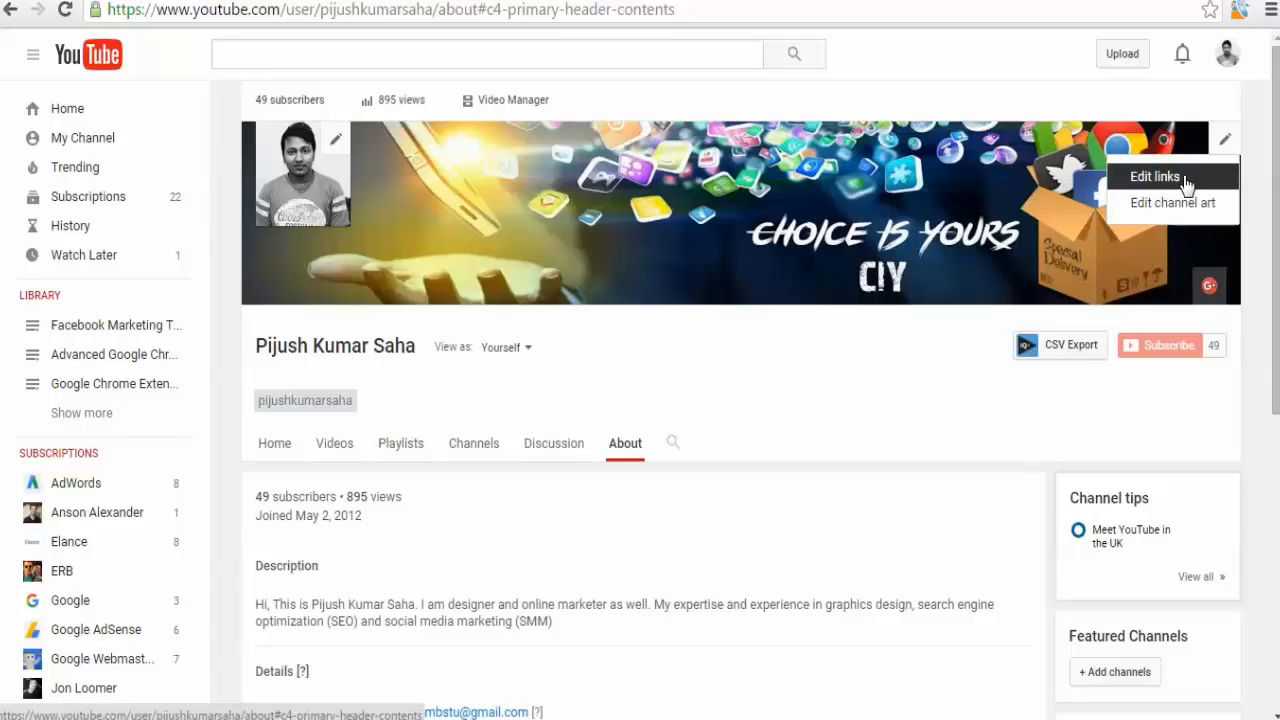
{"action": "left_click", "coordinate": [1155, 177]}
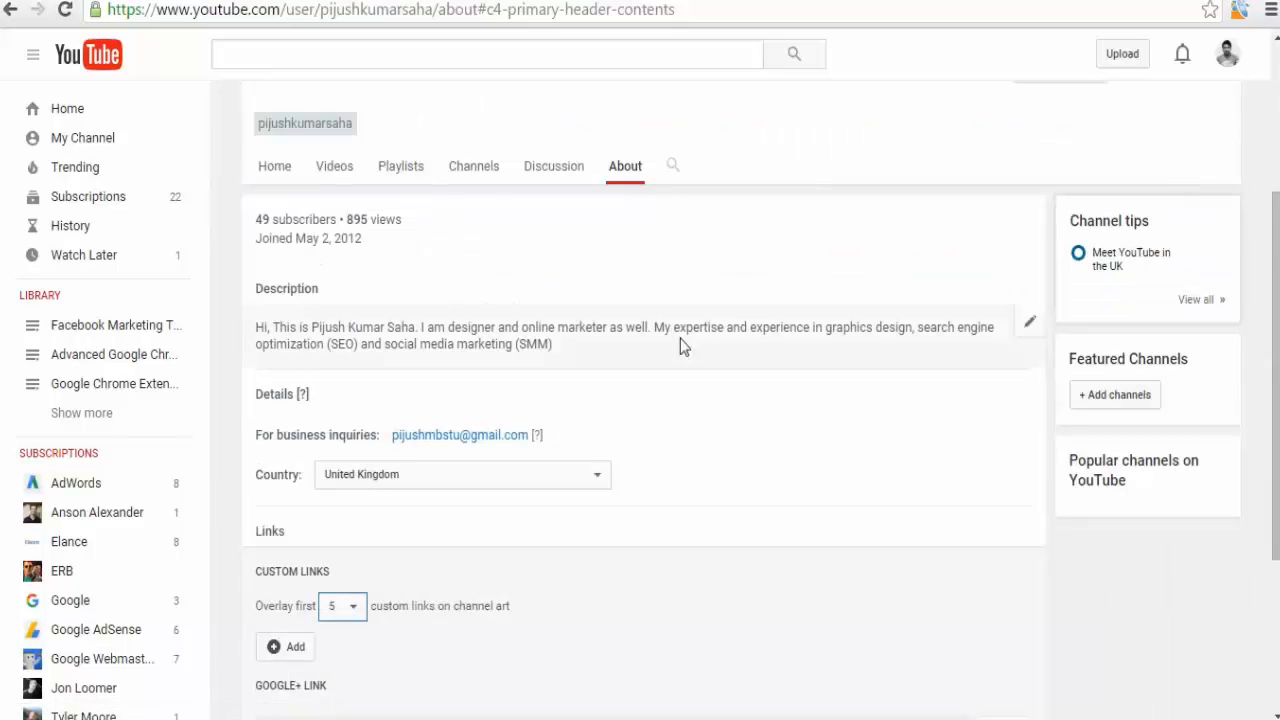
Add a custom link titled Website and paste the site's URL into it.
{"action": "scroll", "coordinate": [680, 343], "scroll_direction": "down", "scroll_amount": 2}
{"action": "left_click", "coordinate": [308, 506]}
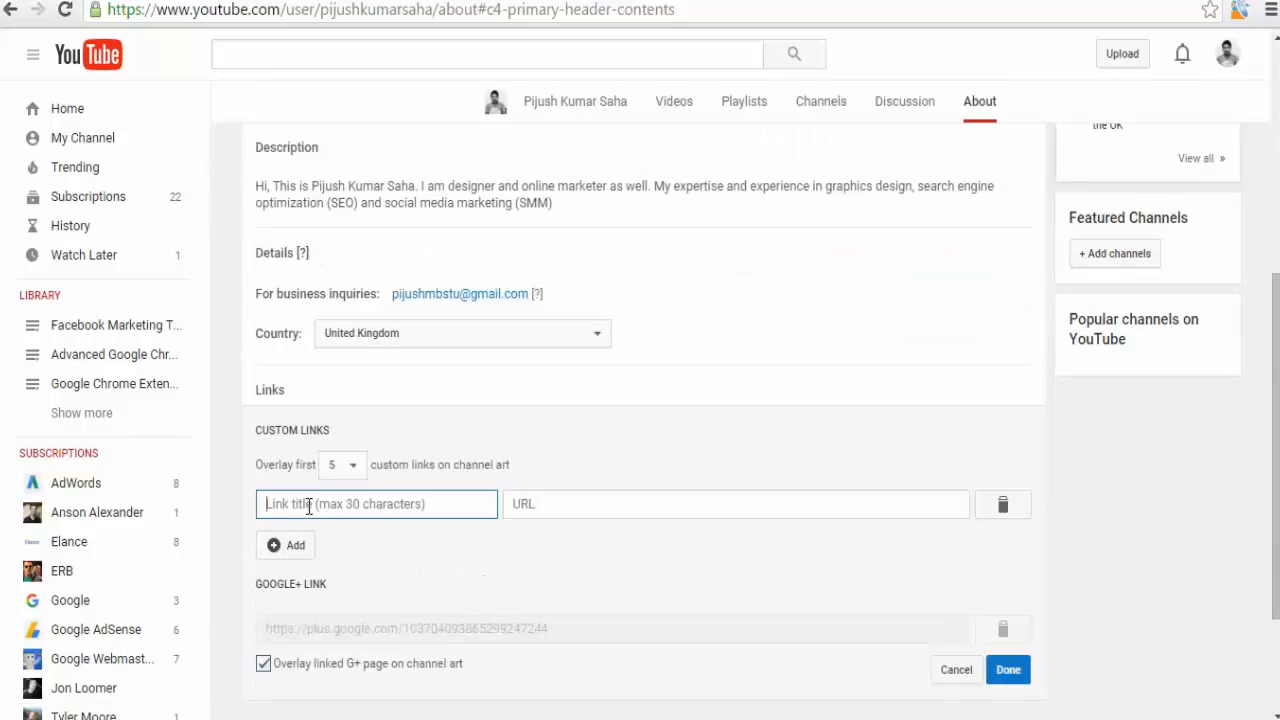
{"action": "type", "text": "Website"}
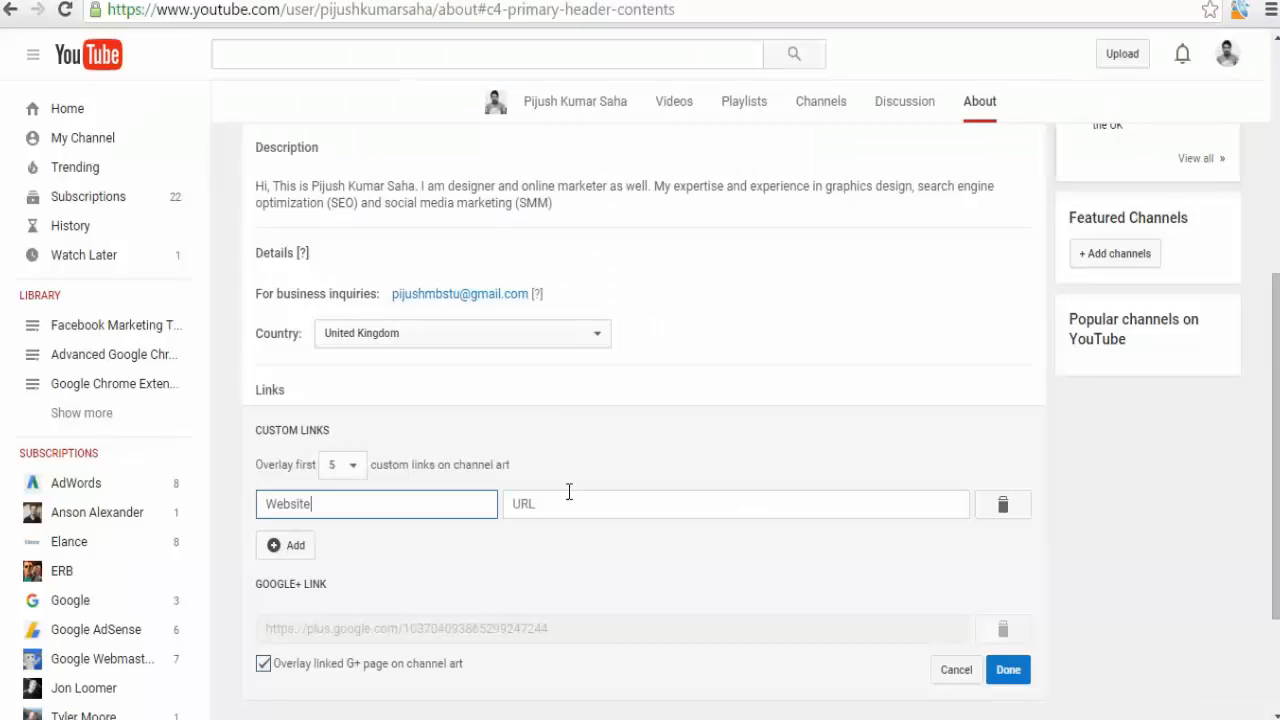
{"action": "left_click", "coordinate": [569, 504]}
{"action": "type", "text": "http://www.pijushsaha.com/"}
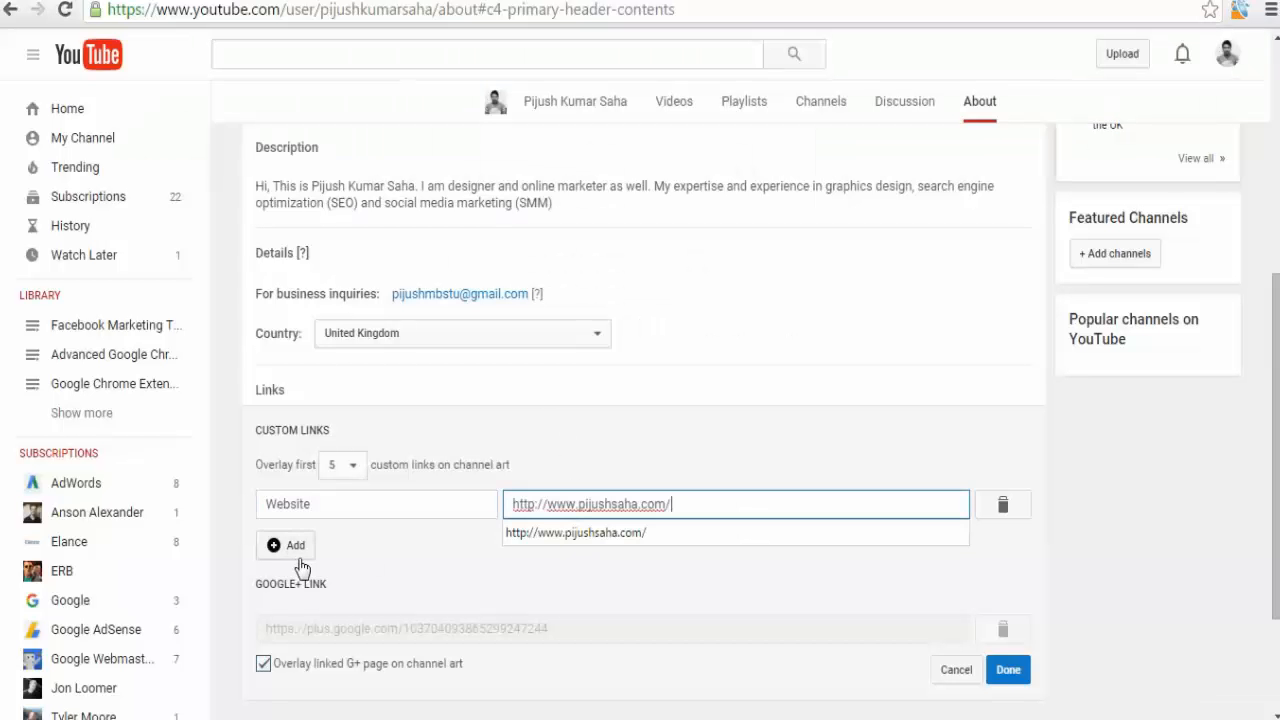
Add a custom link titled Facebook and paste the Facebook profile URL copied from the Notepad list.
{"action": "left_click", "coordinate": [299, 557]}
{"action": "left_click", "coordinate": [298, 541]}
{"action": "type", "text": "Fac"}
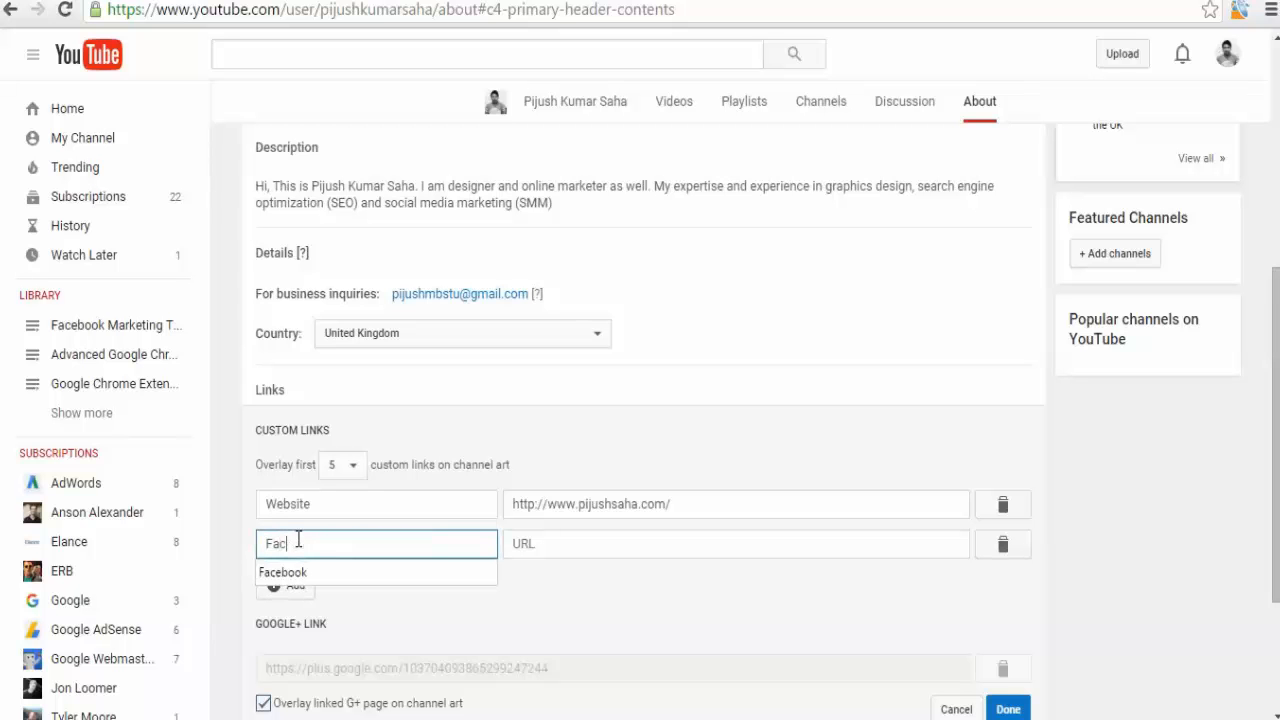
{"action": "type", "text": "ebook"}
{"action": "left_click", "coordinate": [557, 545]}
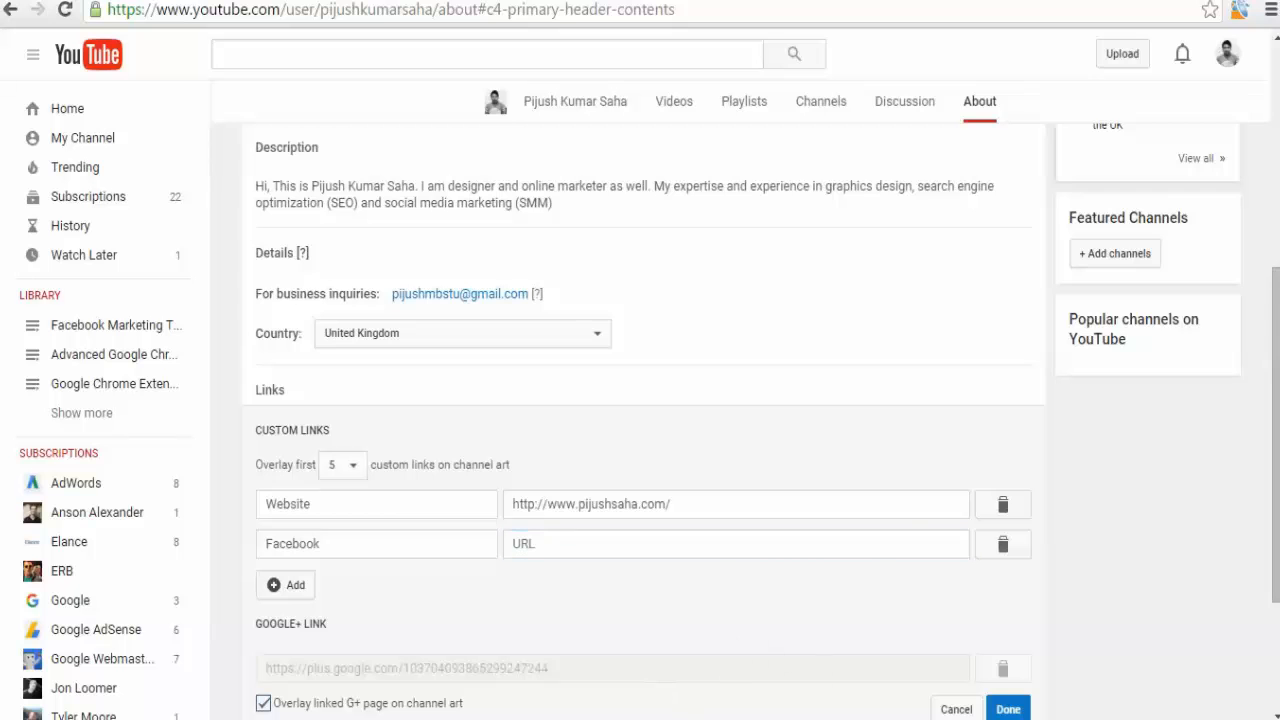
{"action": "left_click", "coordinate": [806, 718]}
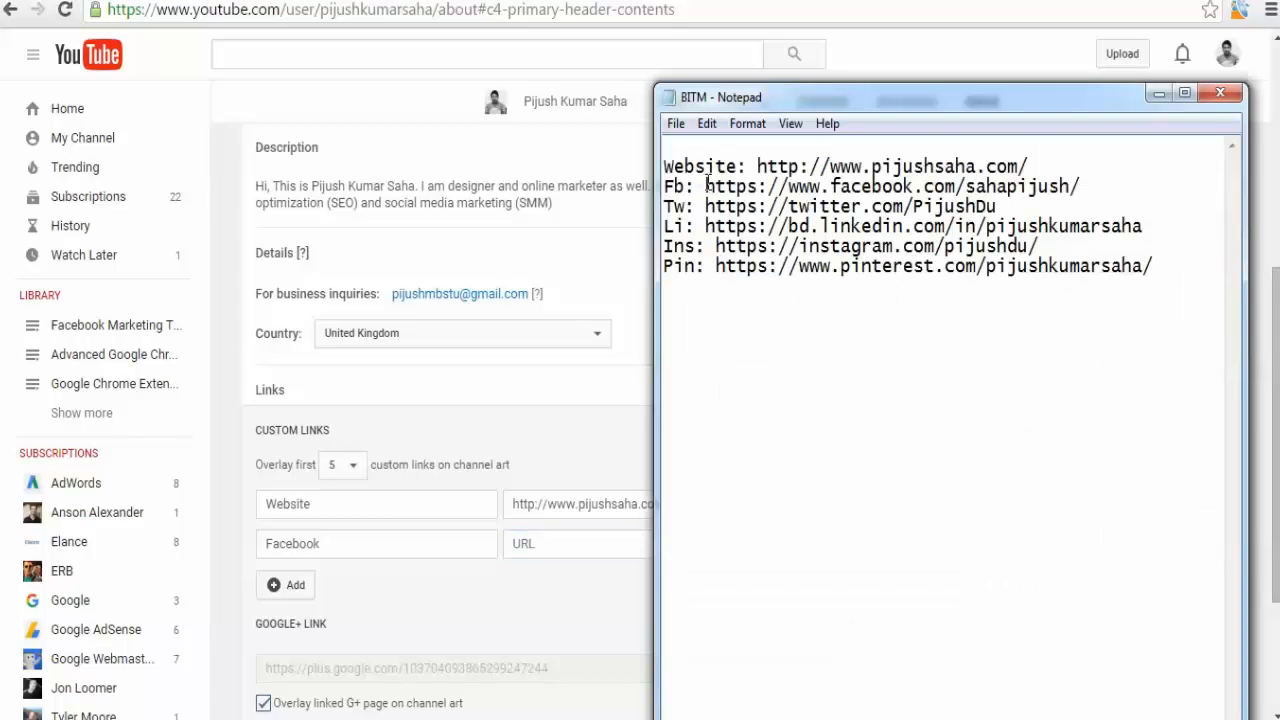
{"action": "left_click_drag", "start_coordinate": [707, 186], "coordinate": [1128, 199]}
{"action": "key", "text": "ctrl+c"}
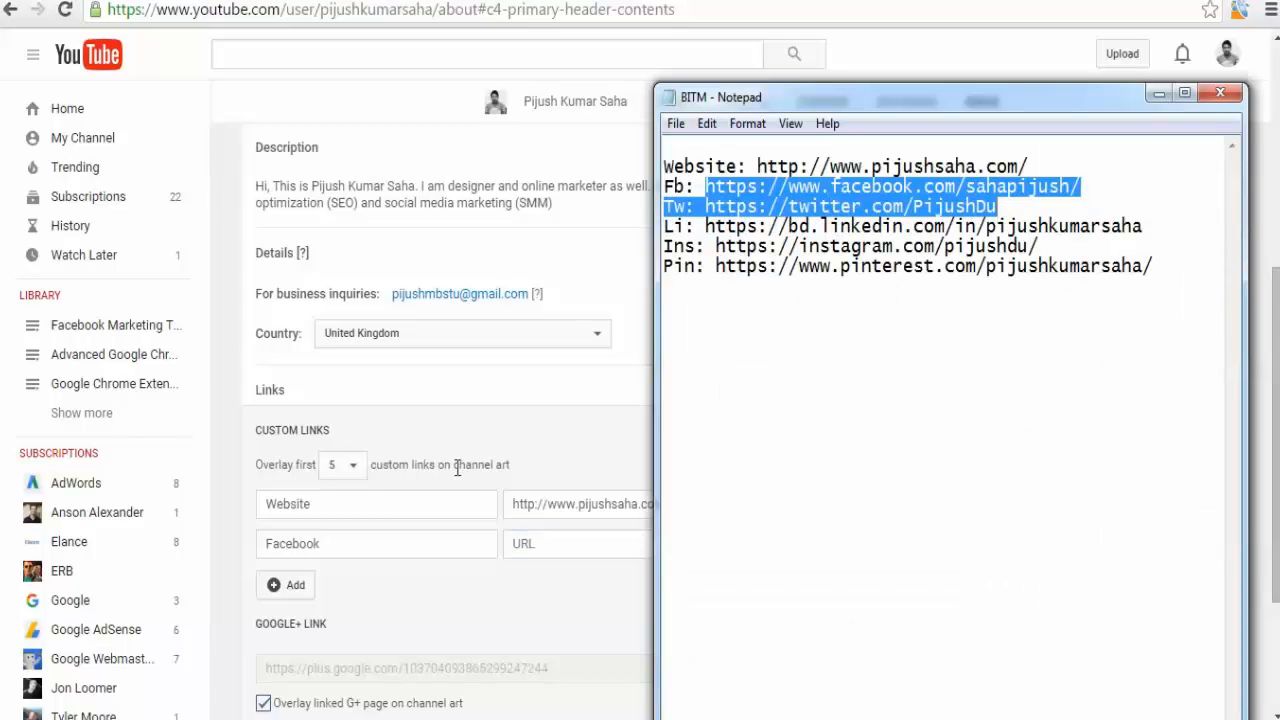
{"action": "left_click", "coordinate": [545, 543]}
{"action": "key", "text": "ctrl+v"}
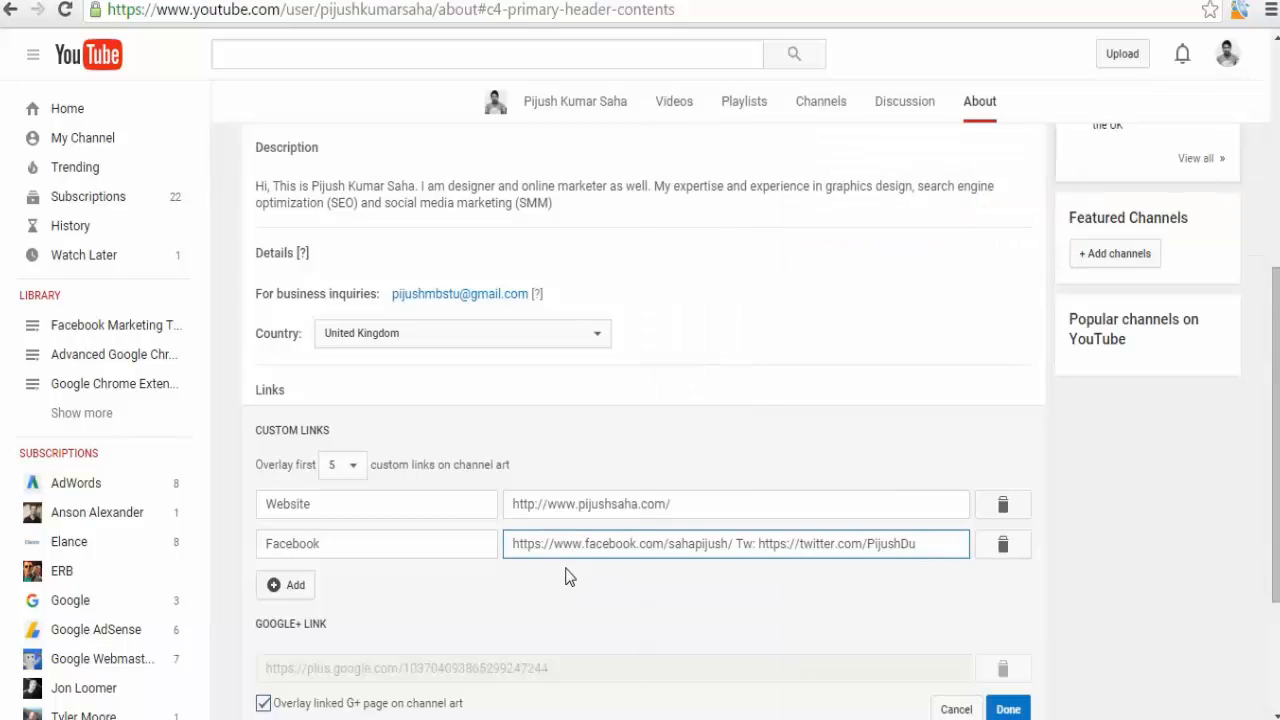
Add a Twitter link and move the Twitter profile URL out of the Facebook field into it.
{"action": "left_click", "coordinate": [286, 587]}
{"action": "left_click", "coordinate": [317, 593]}
{"action": "type", "text": "Twitter"}
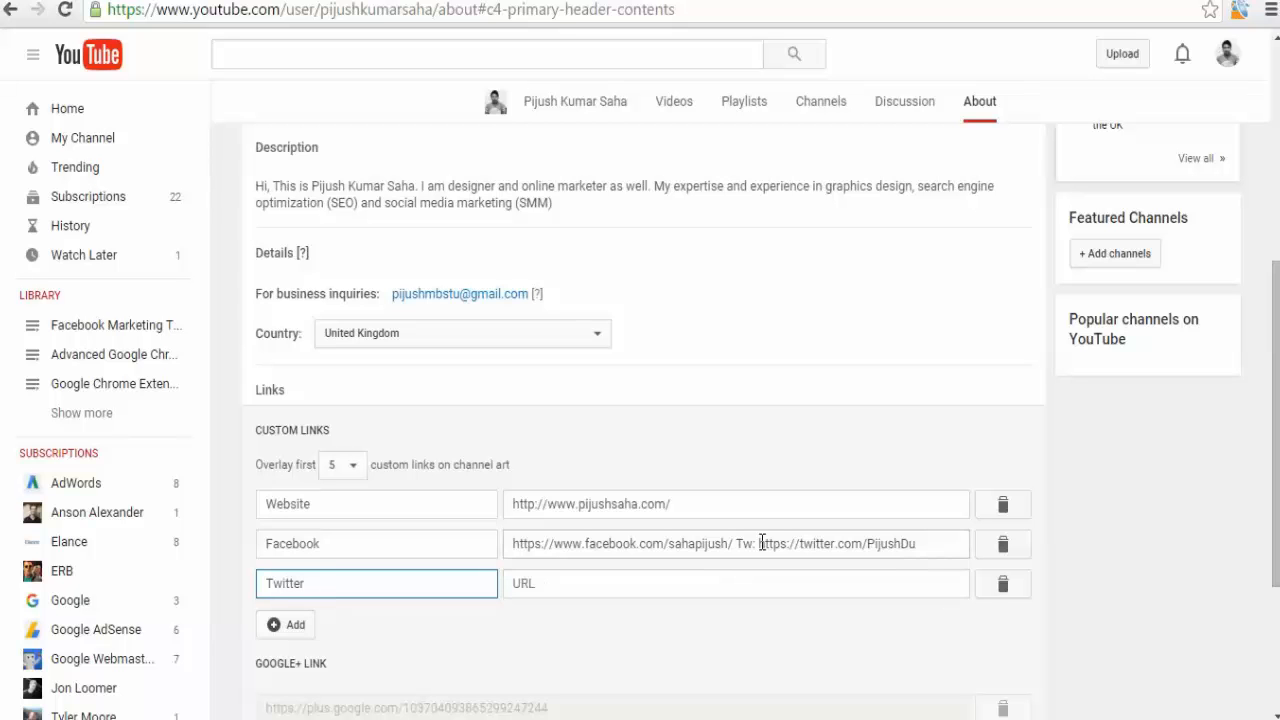
{"action": "left_click_drag", "start_coordinate": [762, 543], "coordinate": [963, 543]}
{"action": "key", "text": "ctrl+x"}
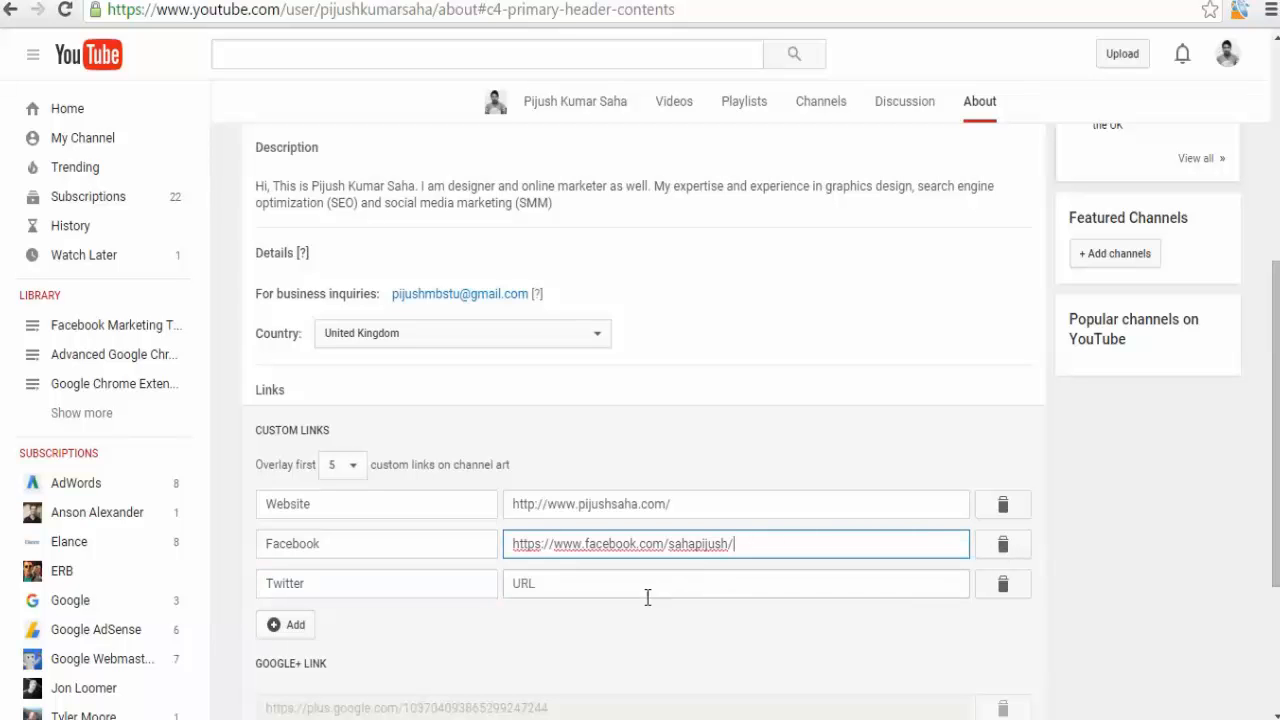
{"action": "left_click", "coordinate": [611, 583]}
{"action": "key", "text": "ctrl+v"}
Add a LinkedIn link and paste the LinkedIn profile URL copied from the Notepad list.
{"action": "left_click", "coordinate": [291, 627]}
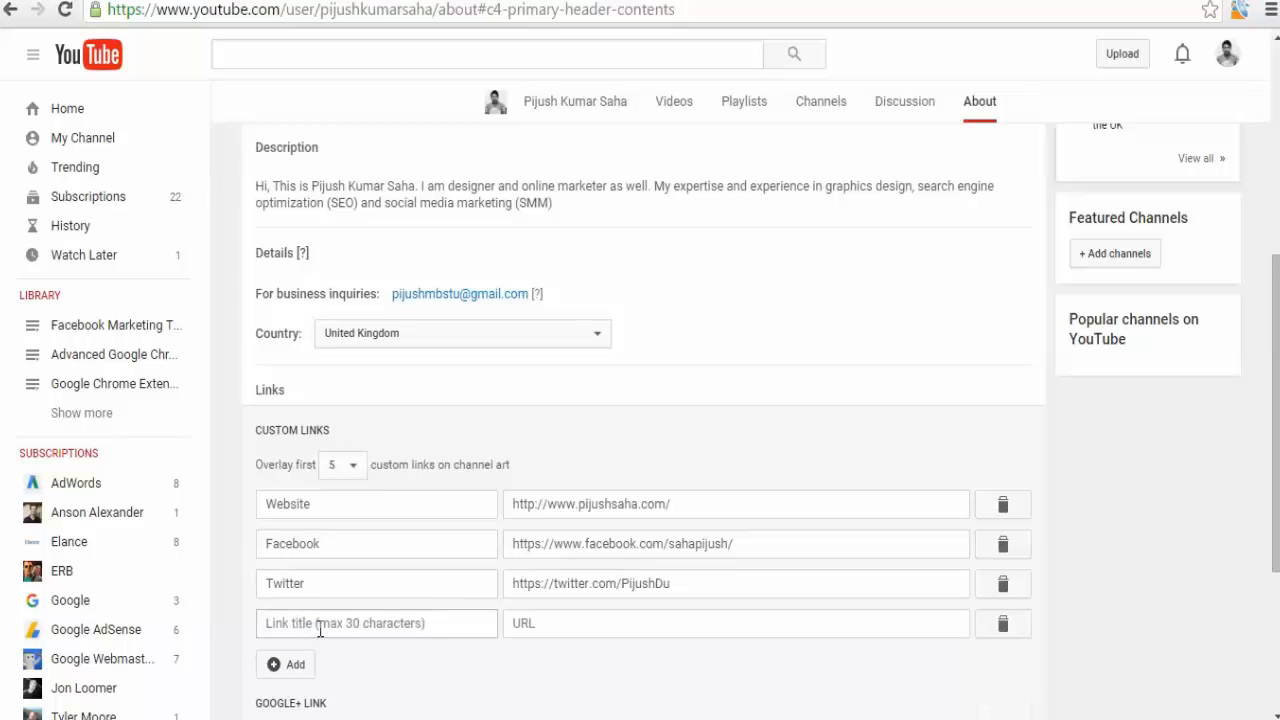
{"action": "left_click", "coordinate": [316, 622]}
{"action": "type", "text": "LinkedIn"}
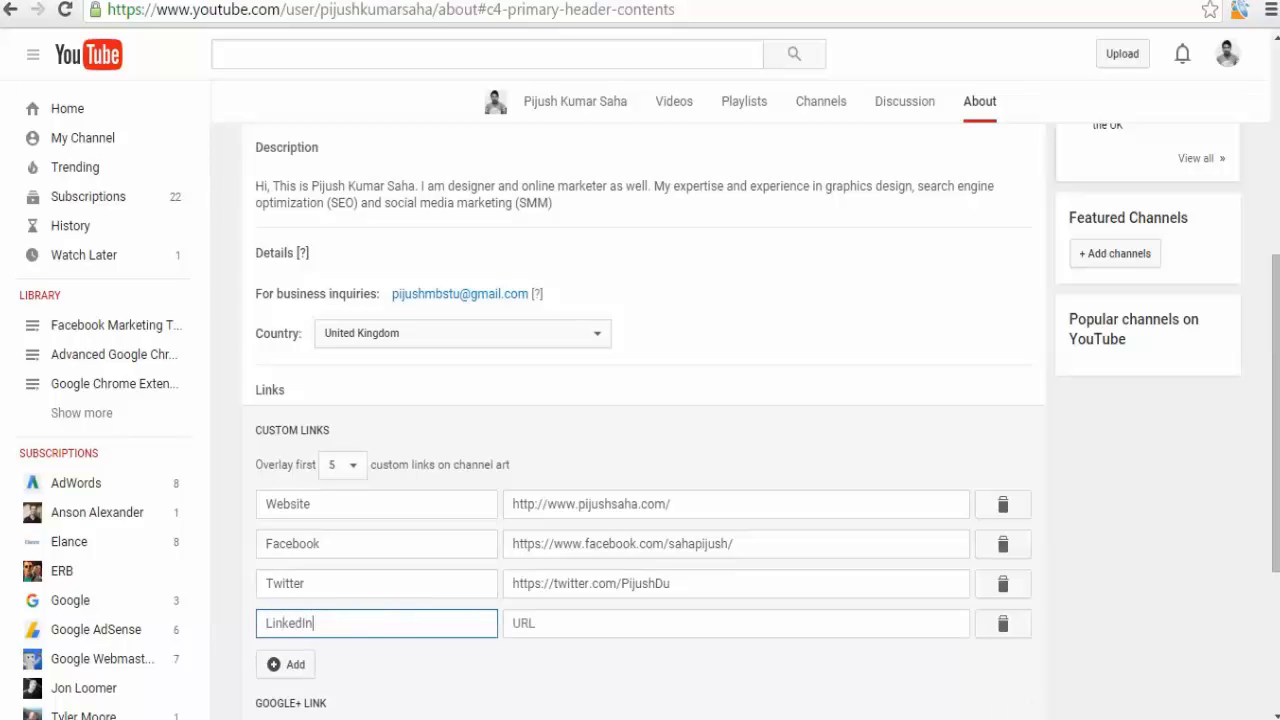
{"action": "key", "text": "alt+Tab"}
{"action": "left_click", "coordinate": [721, 246]}
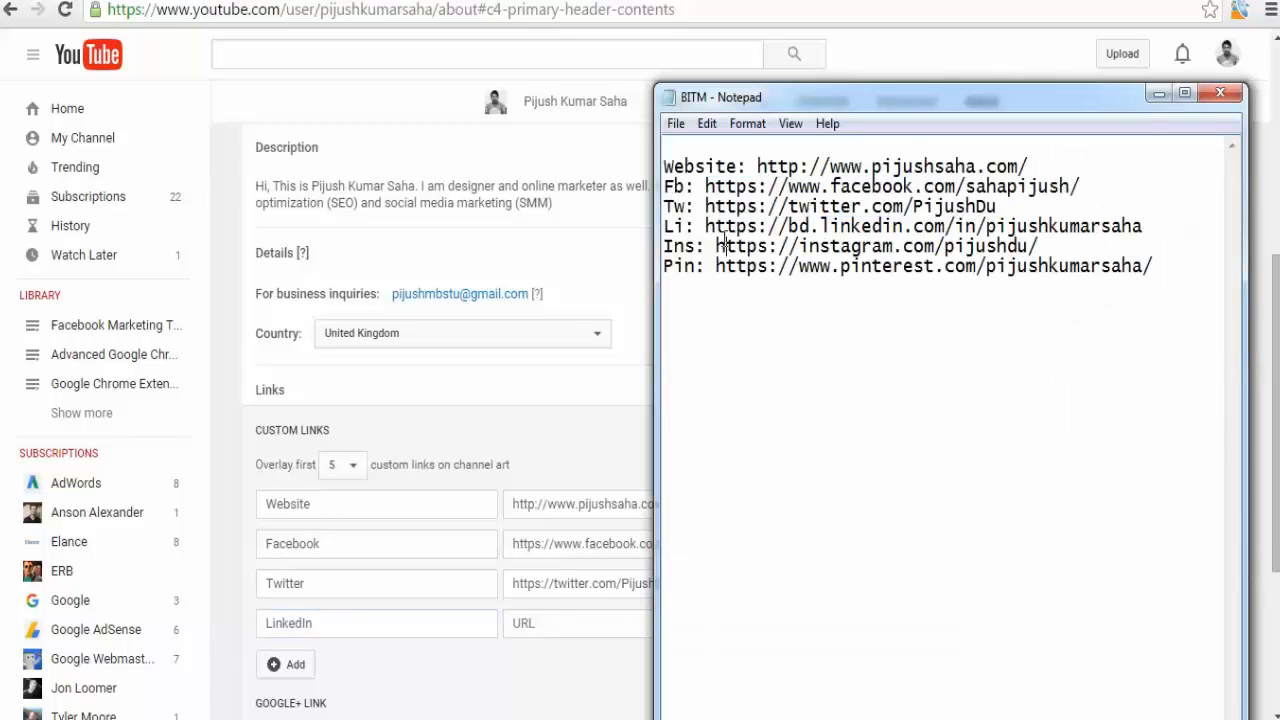
{"action": "left_click_drag", "start_coordinate": [707, 225], "coordinate": [1173, 236]}
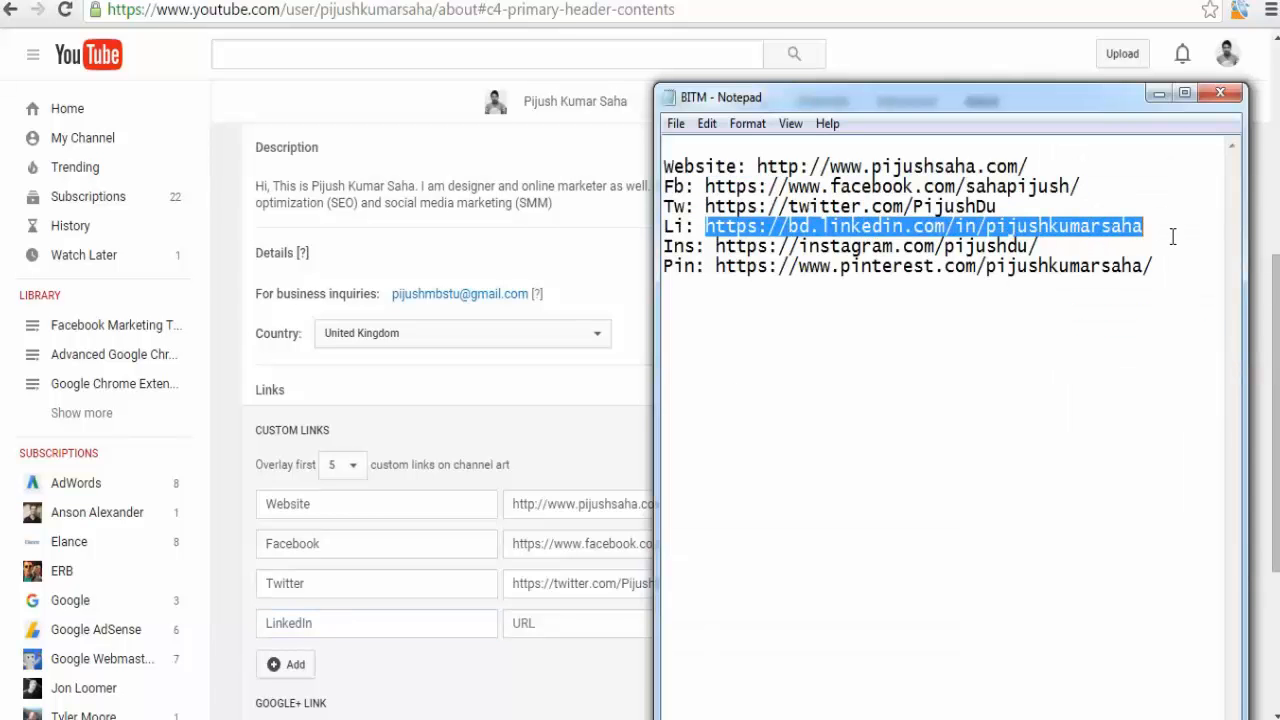
{"action": "key", "text": "ctrl+c"}
{"action": "left_click", "coordinate": [540, 622]}
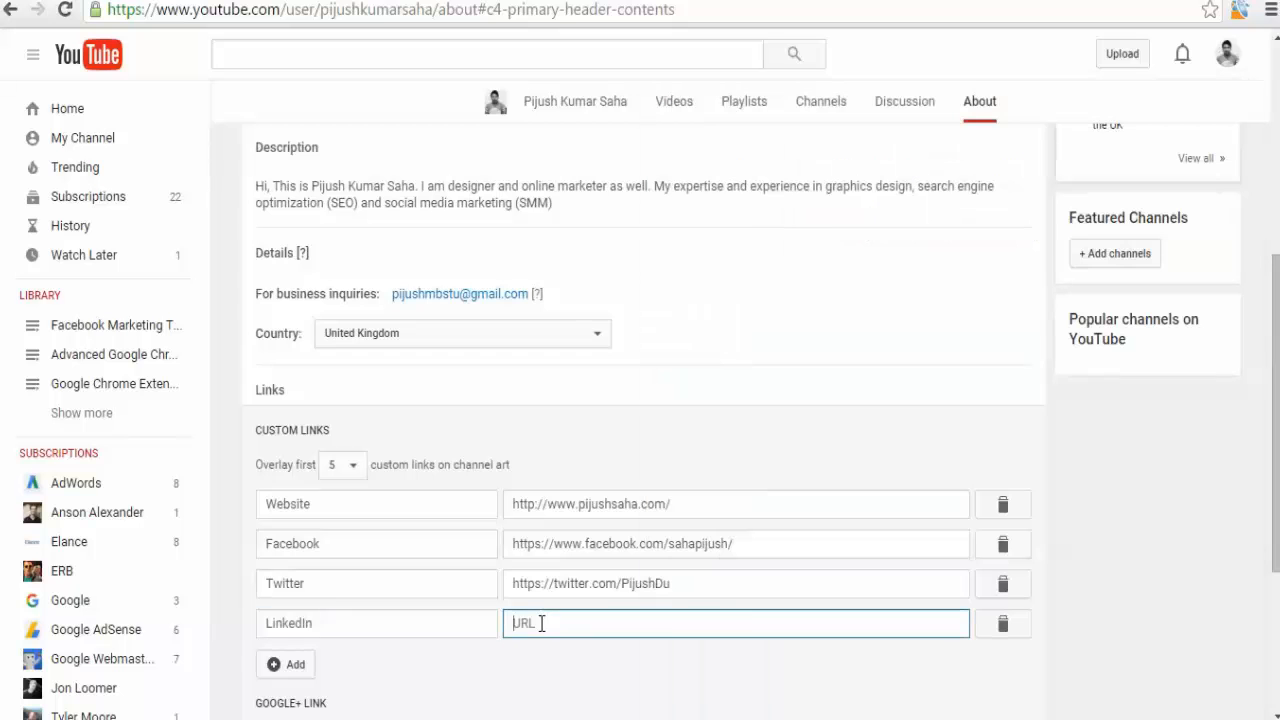
{"action": "key", "text": "ctrl+v"}
Add an Instagram link and paste the Instagram profile URL copied from the Notepad list.
{"action": "left_click", "coordinate": [288, 665]}
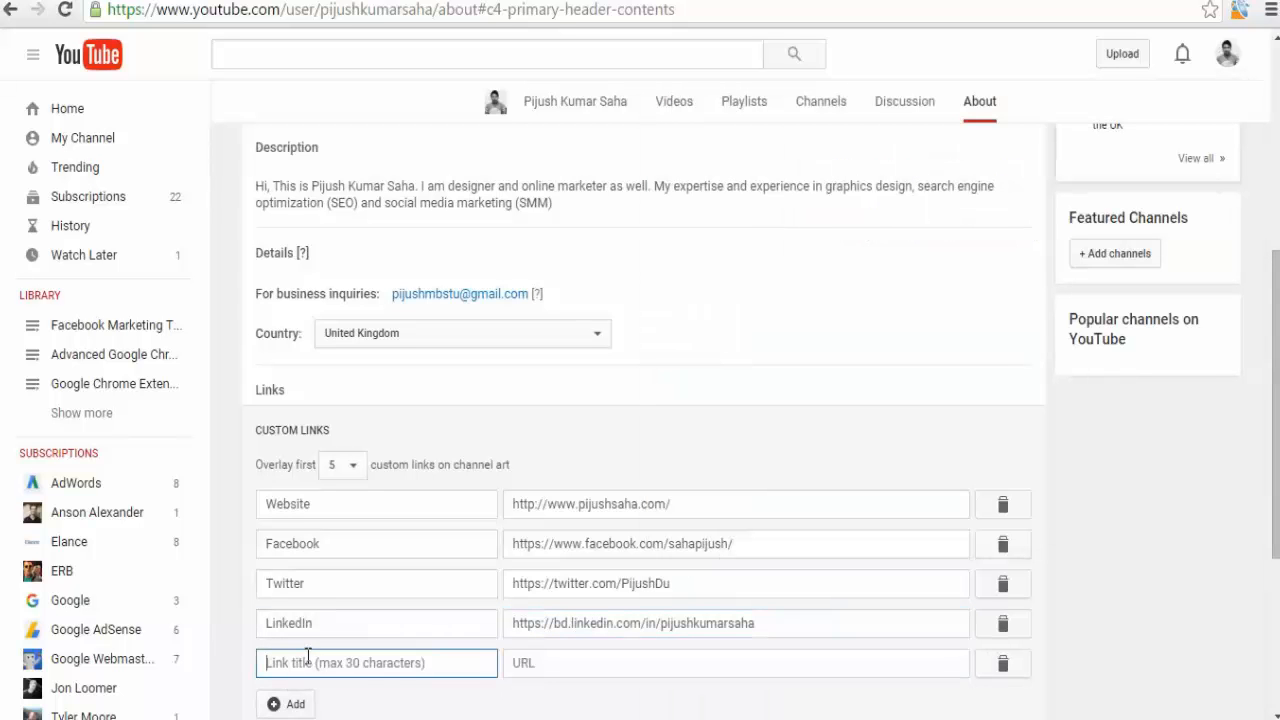
{"action": "type", "text": "I"}
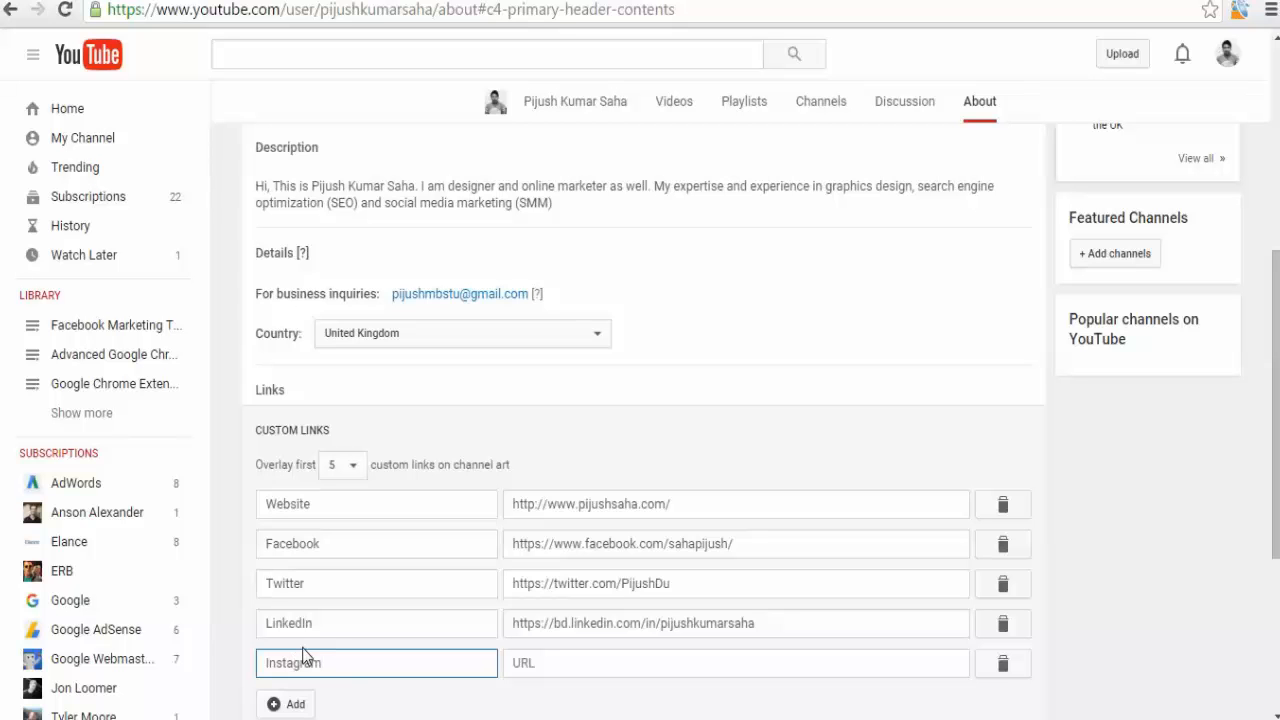
{"action": "type", "text": "nstagram"}
{"action": "key", "text": "alt+Tab"}
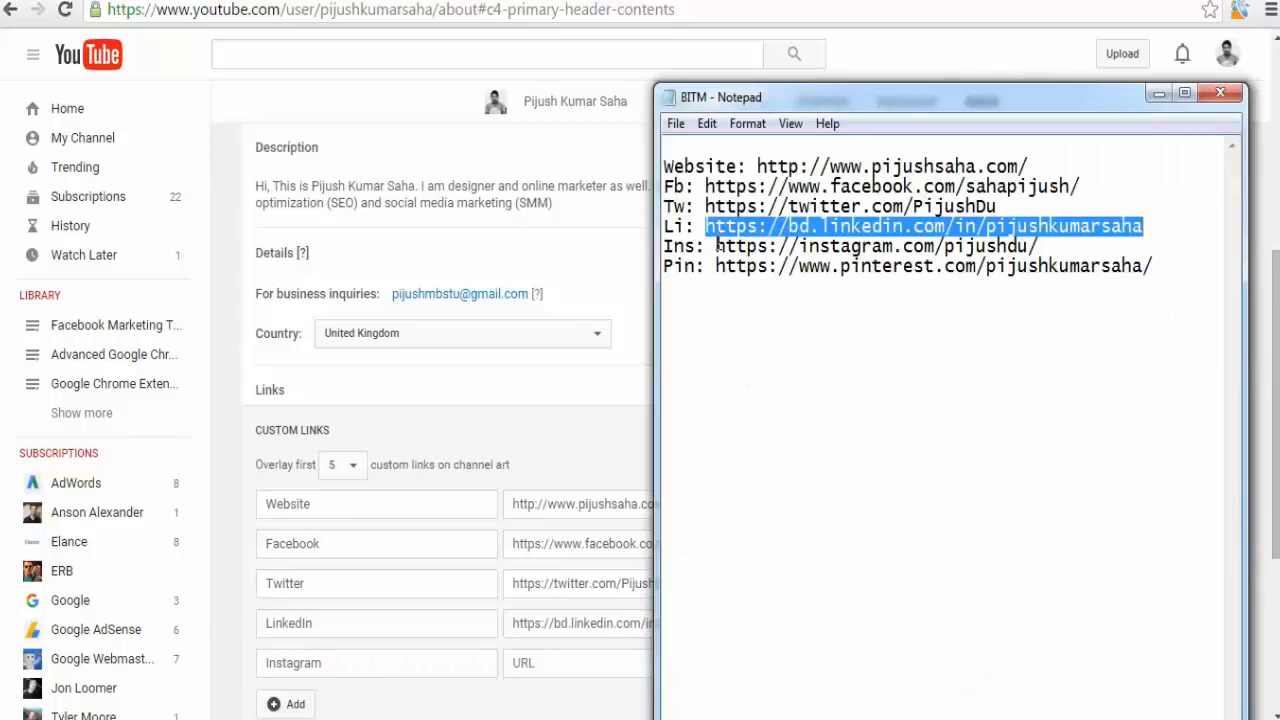
{"action": "left_click_drag", "start_coordinate": [716, 246], "coordinate": [1076, 238]}
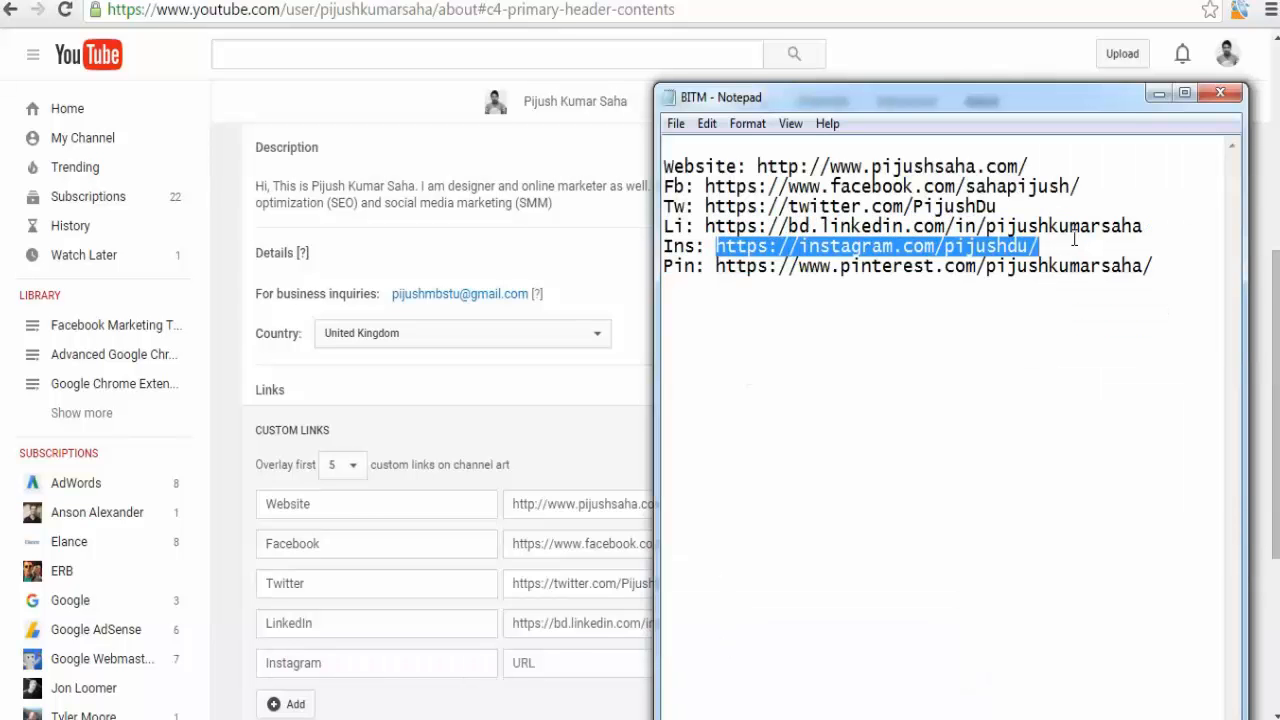
{"action": "key", "text": "ctrl+c"}
{"action": "left_click", "coordinate": [641, 649]}
{"action": "key", "text": "ctrl+v"}
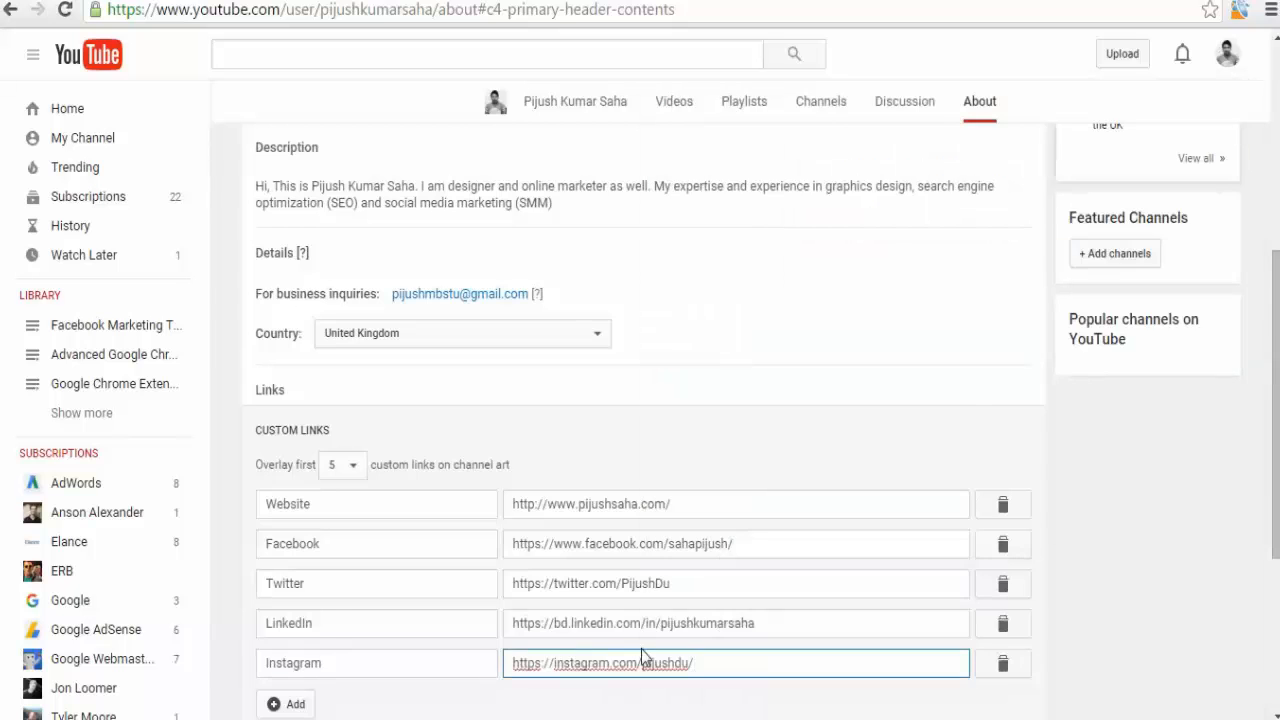
Add a Pinterest link with the Pinterest profile URL copied from the Notepad list and save the custom links.
{"action": "scroll", "coordinate": [641, 649], "scroll_direction": "down", "scroll_amount": 2}
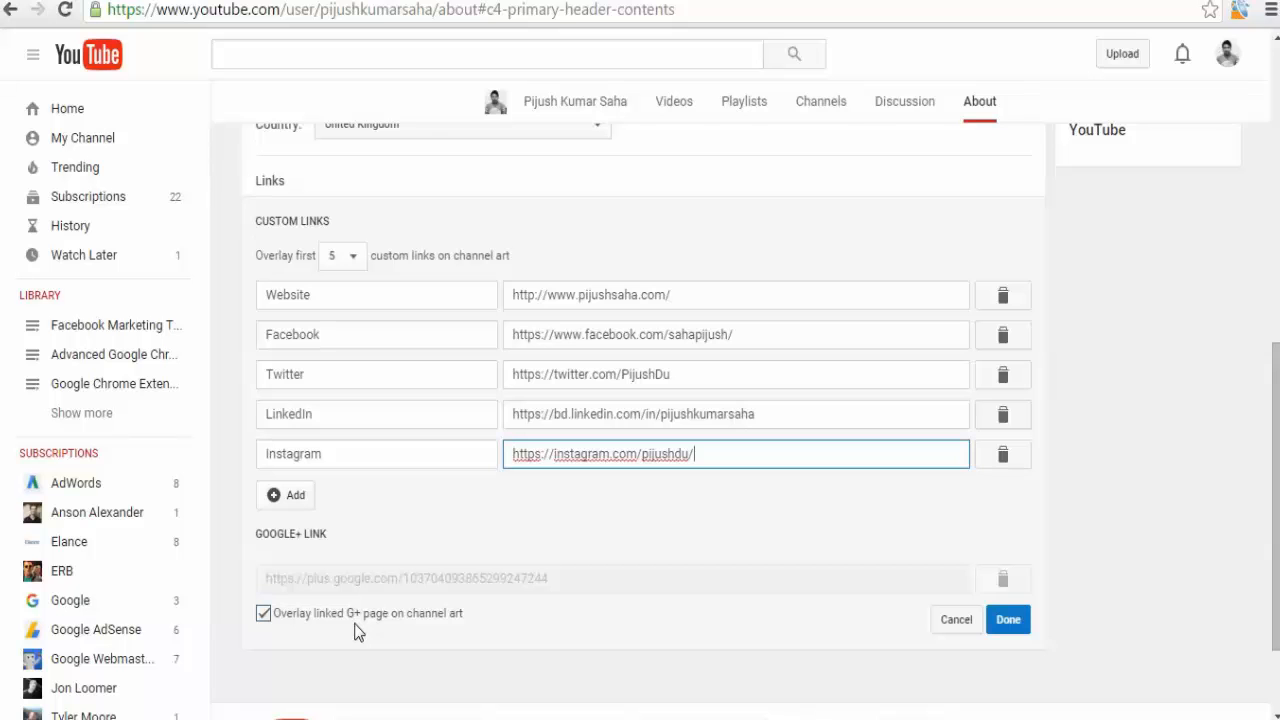
{"action": "scroll", "coordinate": [420, 590], "scroll_direction": "up", "scroll_amount": 5}
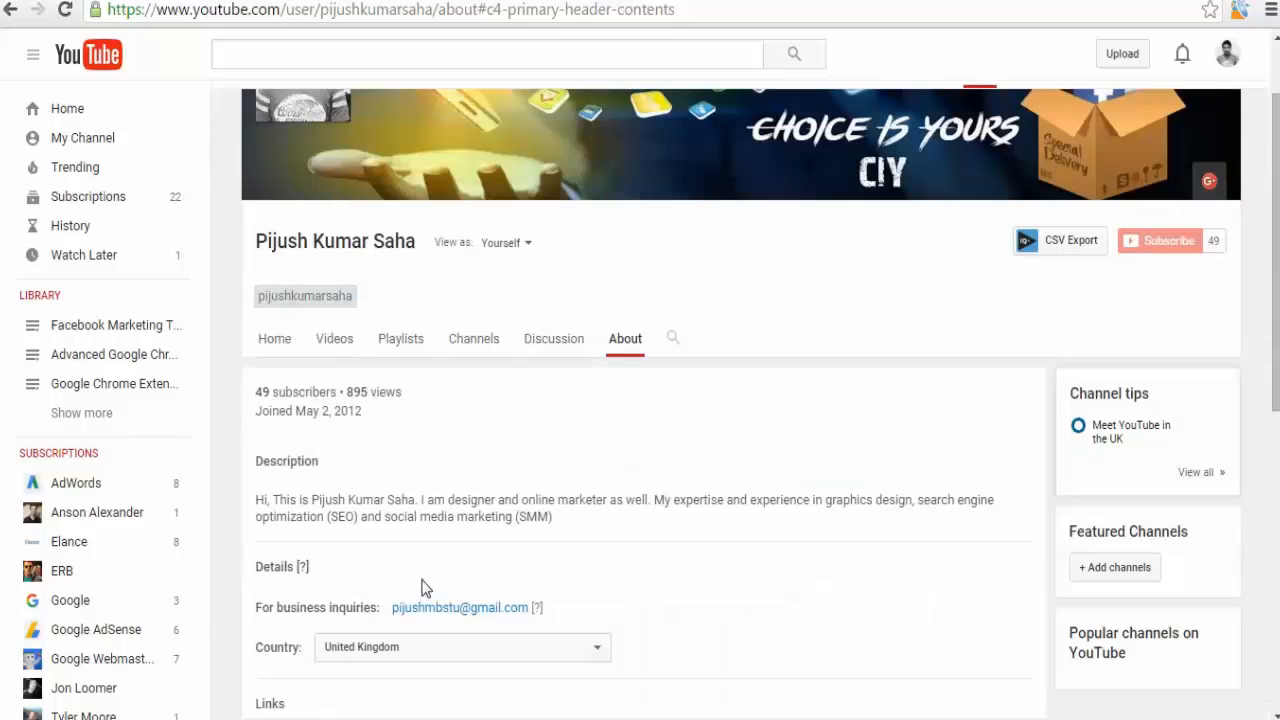
{"action": "scroll", "coordinate": [697, 445], "scroll_direction": "down", "scroll_amount": 3}
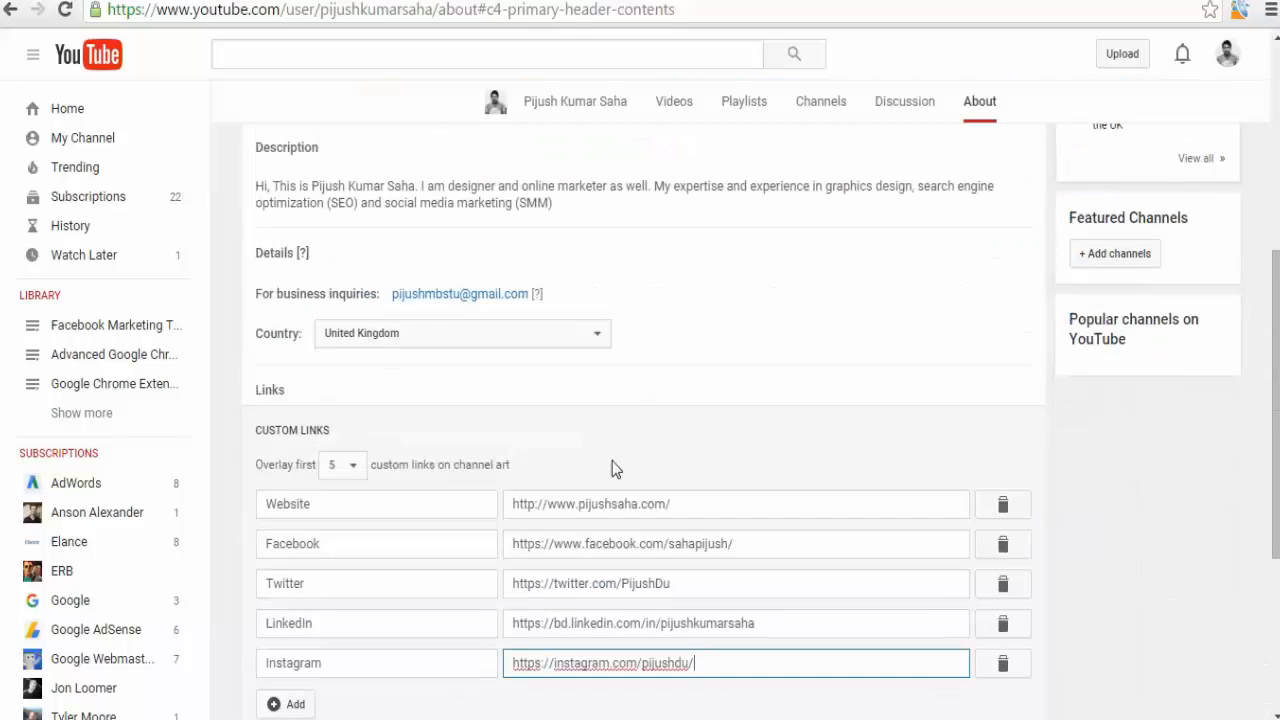
{"action": "scroll", "coordinate": [613, 469], "scroll_direction": "down", "scroll_amount": 2}
{"action": "left_click", "coordinate": [294, 498]}
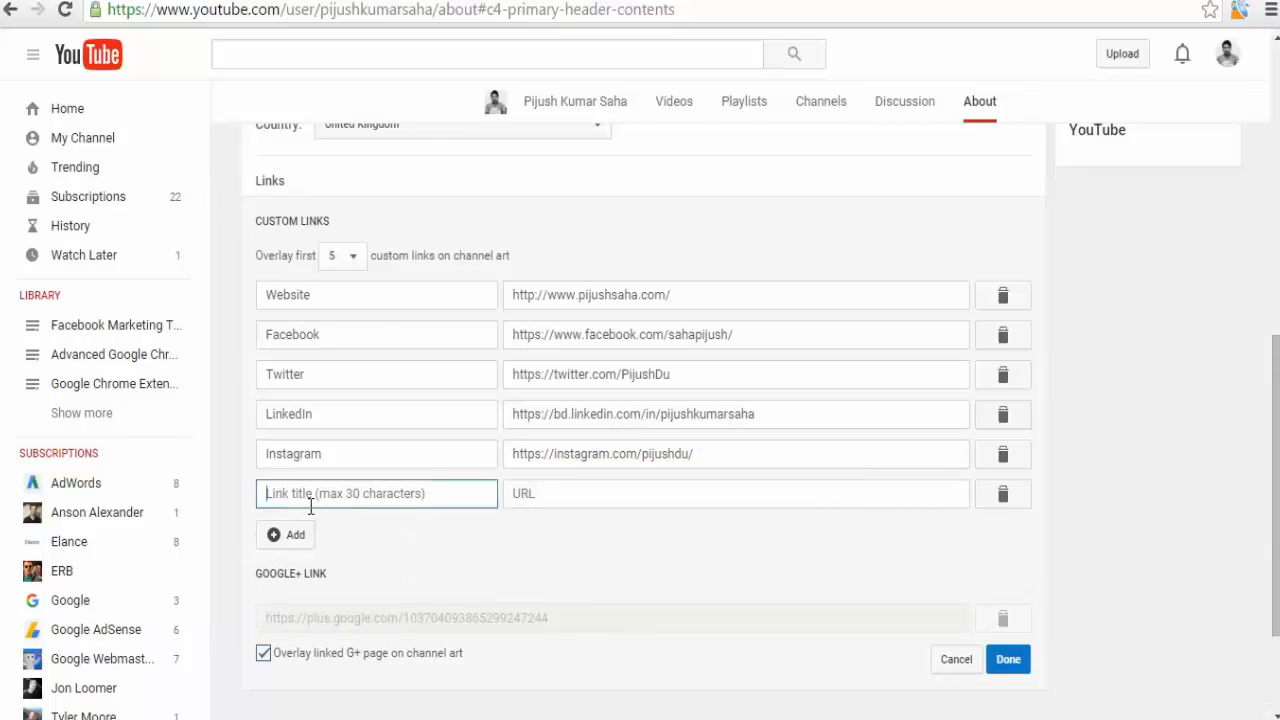
{"action": "type", "text": "Pinterest"}
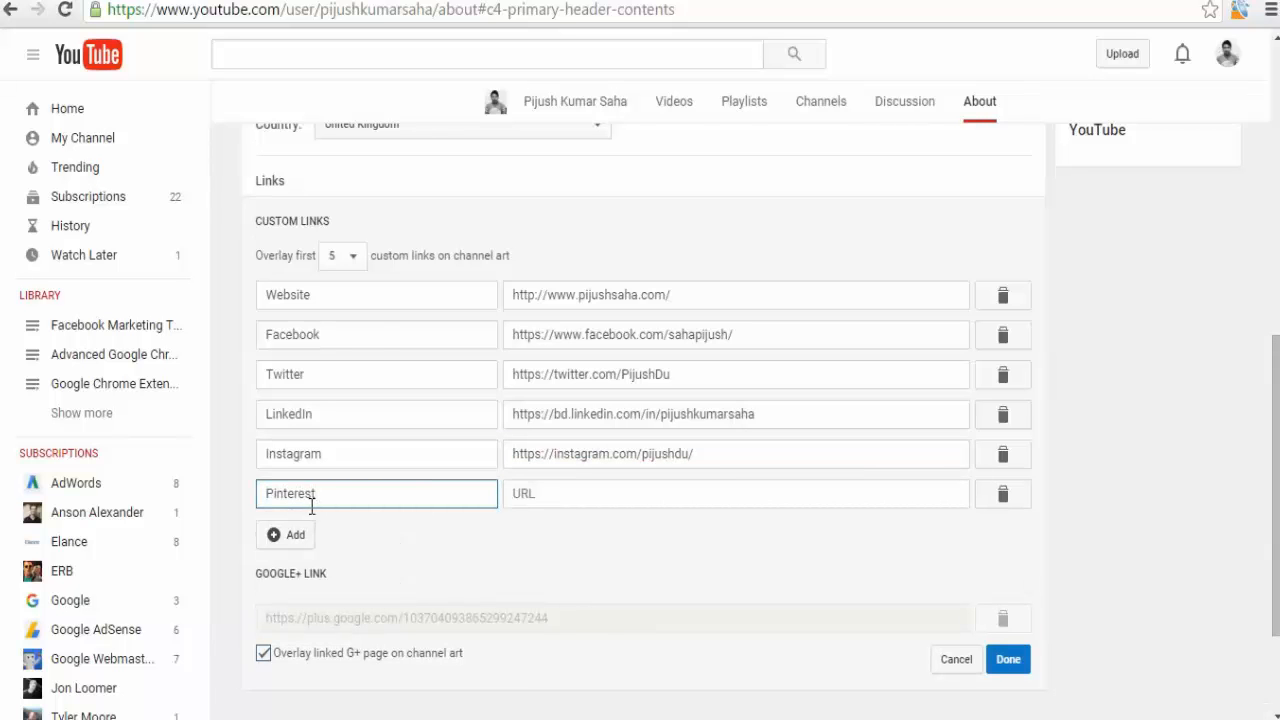
{"action": "left_click", "coordinate": [716, 719]}
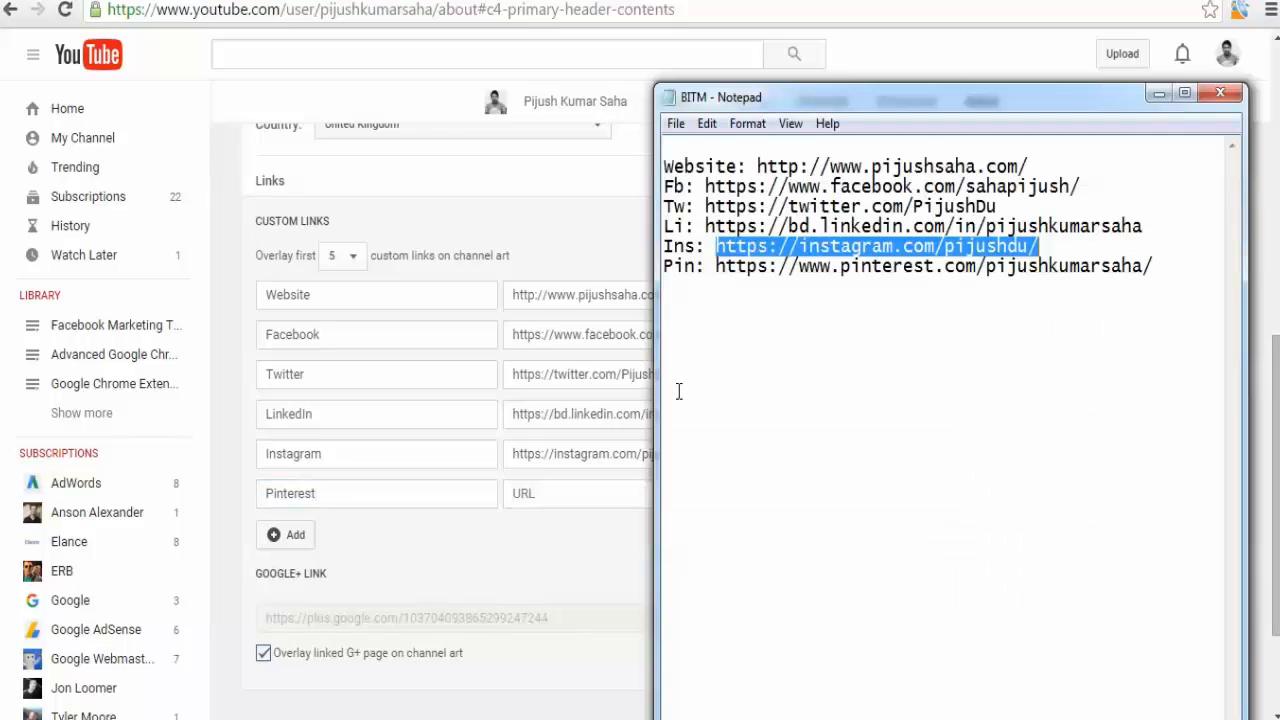
{"action": "left_click_drag", "start_coordinate": [718, 268], "coordinate": [1081, 287]}
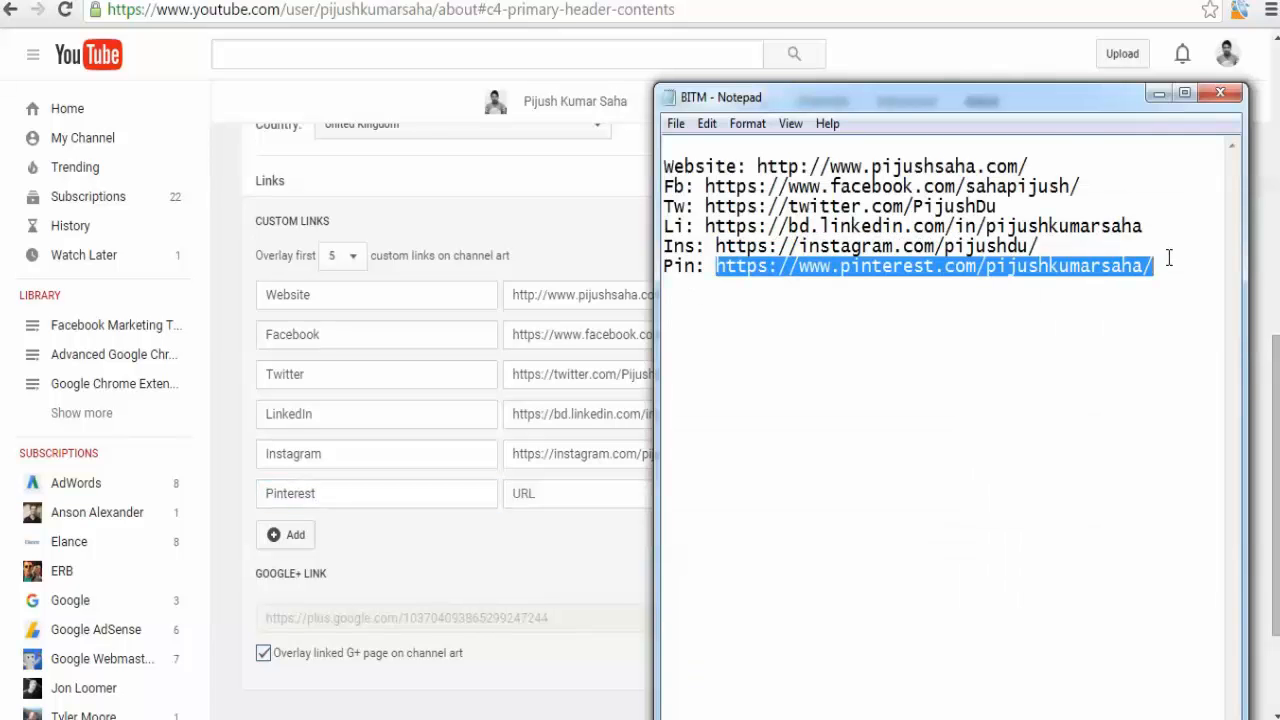
{"action": "left_click", "coordinate": [549, 496]}
{"action": "key", "text": "ctrl+v"}
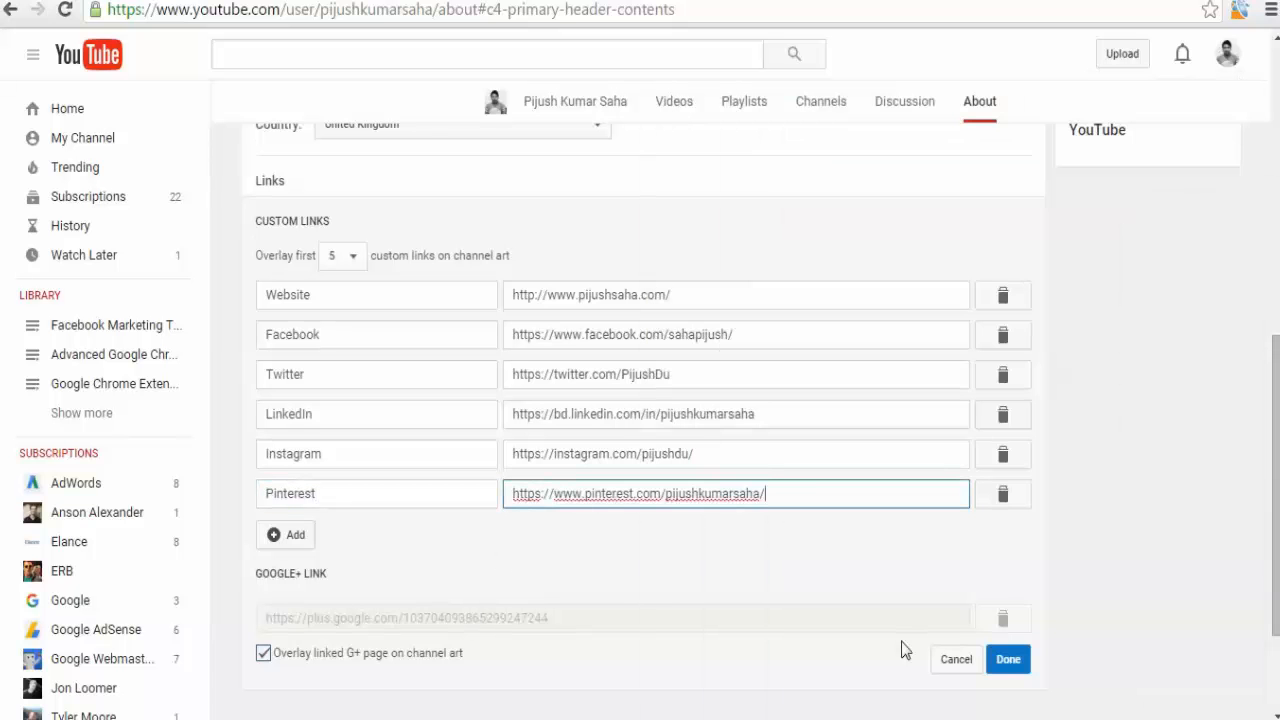
{"action": "left_click", "coordinate": [1008, 662]}
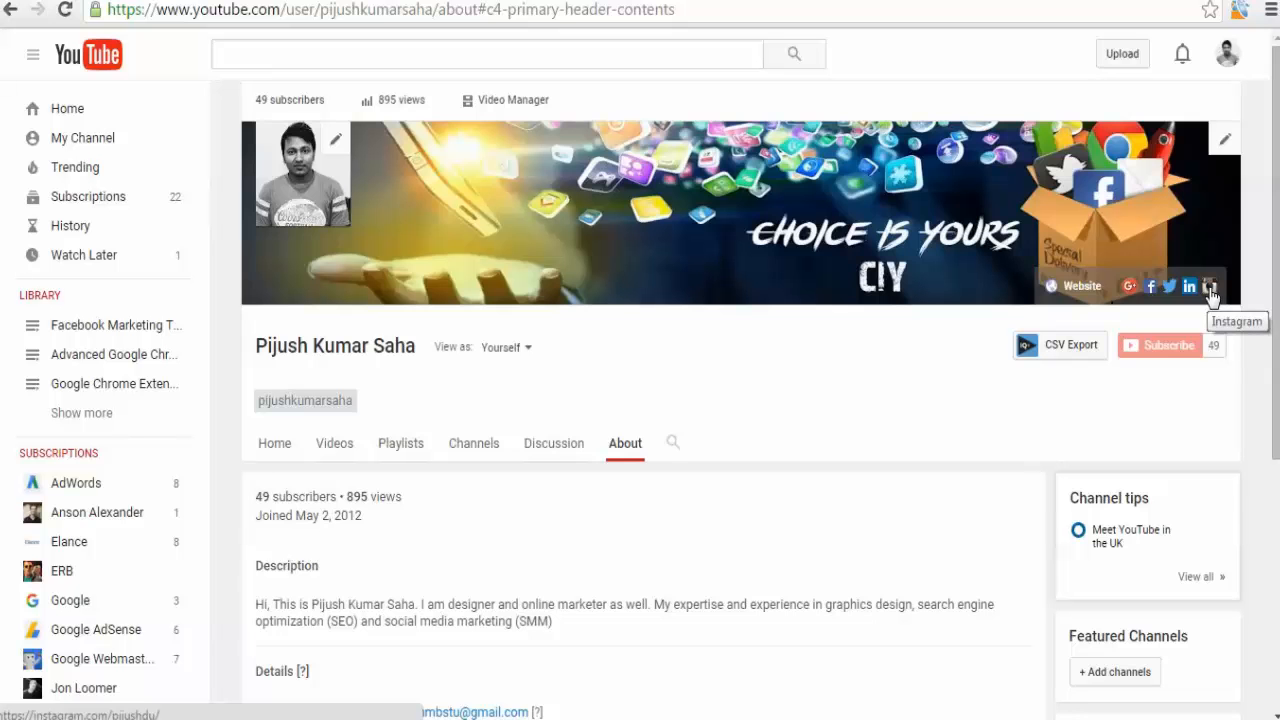
Review the saved links on the About page and open the channel's home page.
{"action": "scroll", "coordinate": [789, 418], "scroll_direction": "down", "scroll_amount": 4}
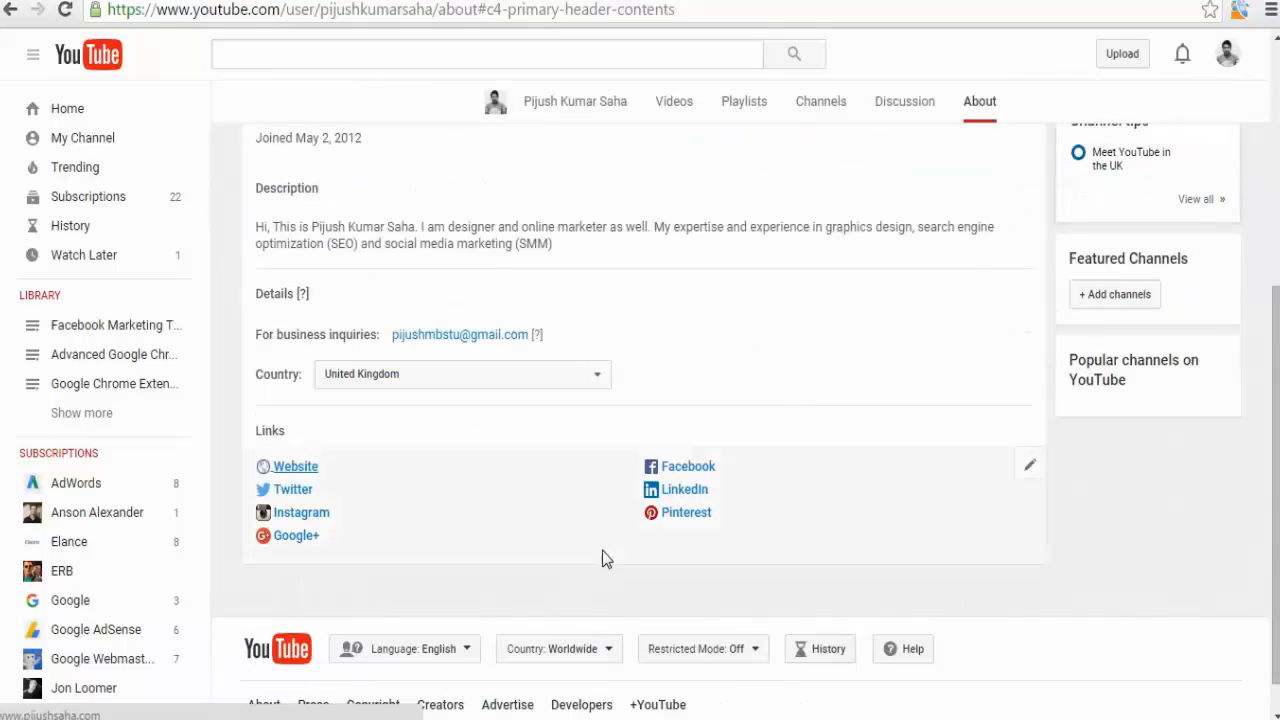
{"action": "scroll", "coordinate": [604, 558], "scroll_direction": "up", "scroll_amount": 4}
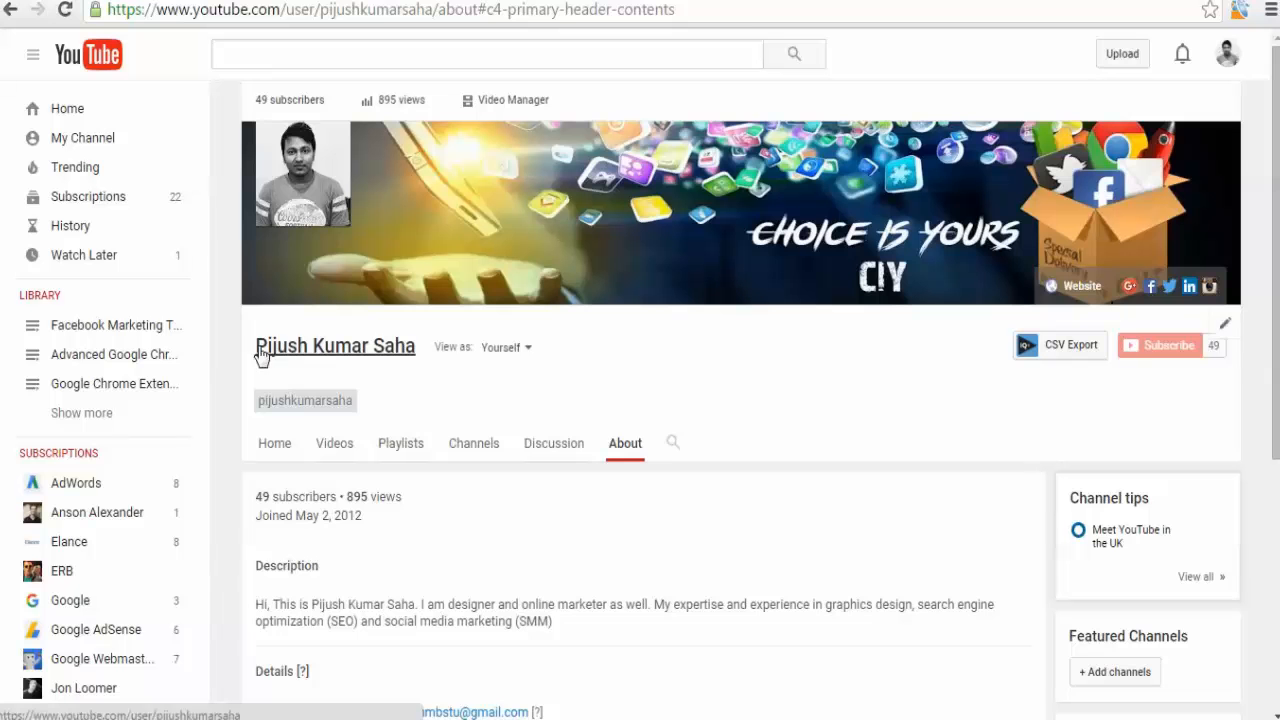
{"action": "left_click", "coordinate": [294, 362]}
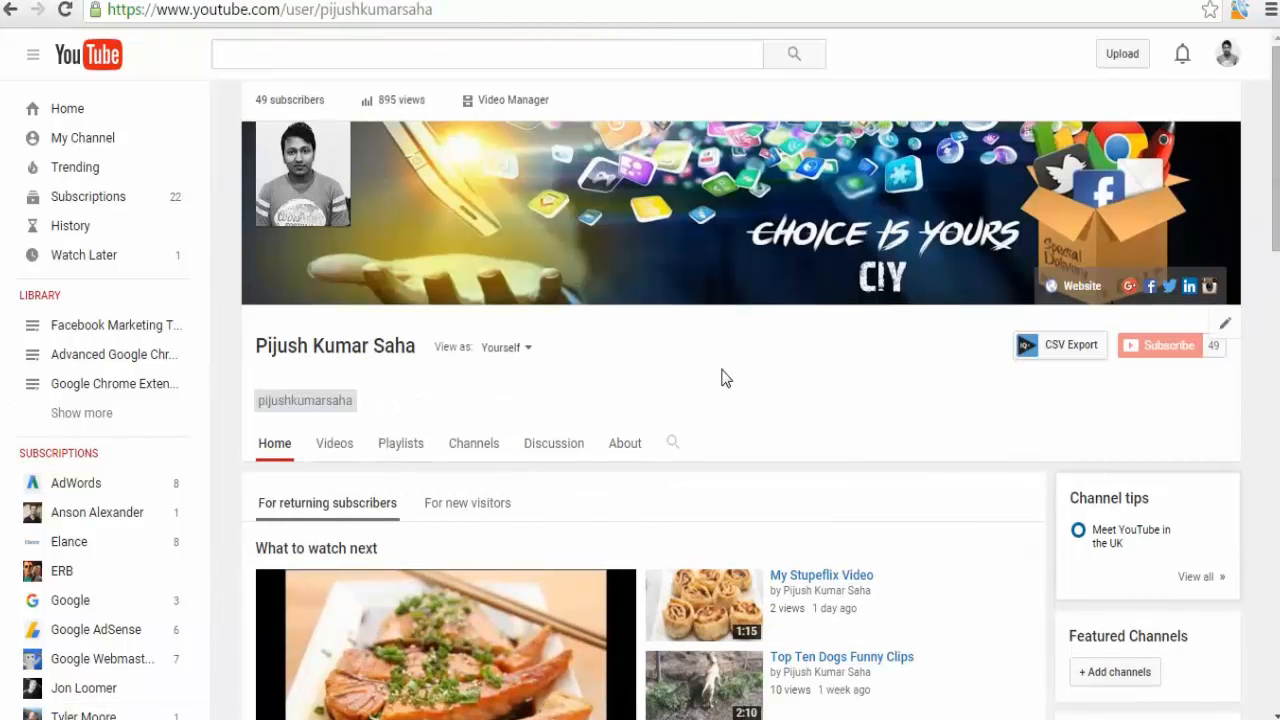
{"action": "mouse_move", "coordinate": [305, 188]}
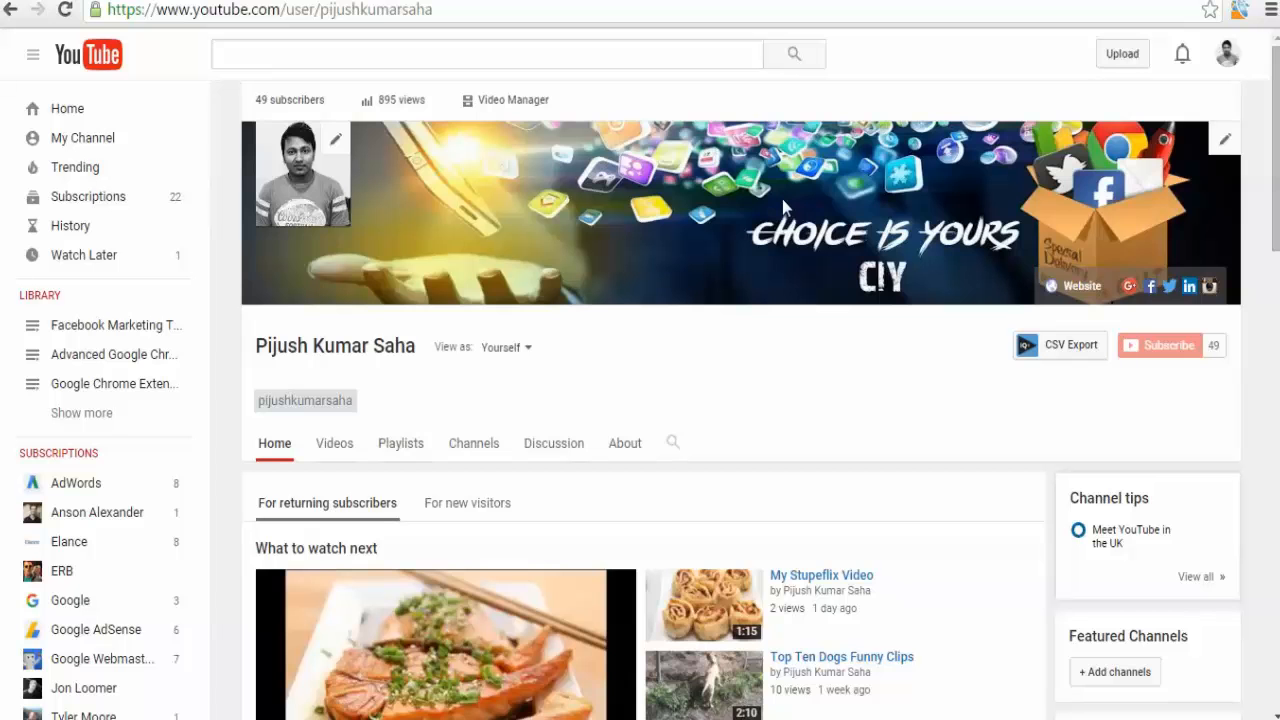
Search Google for channel art size and open the YouTube Help page's image guidelines for channel art.
{"action": "key", "text": "ctrl+t"}
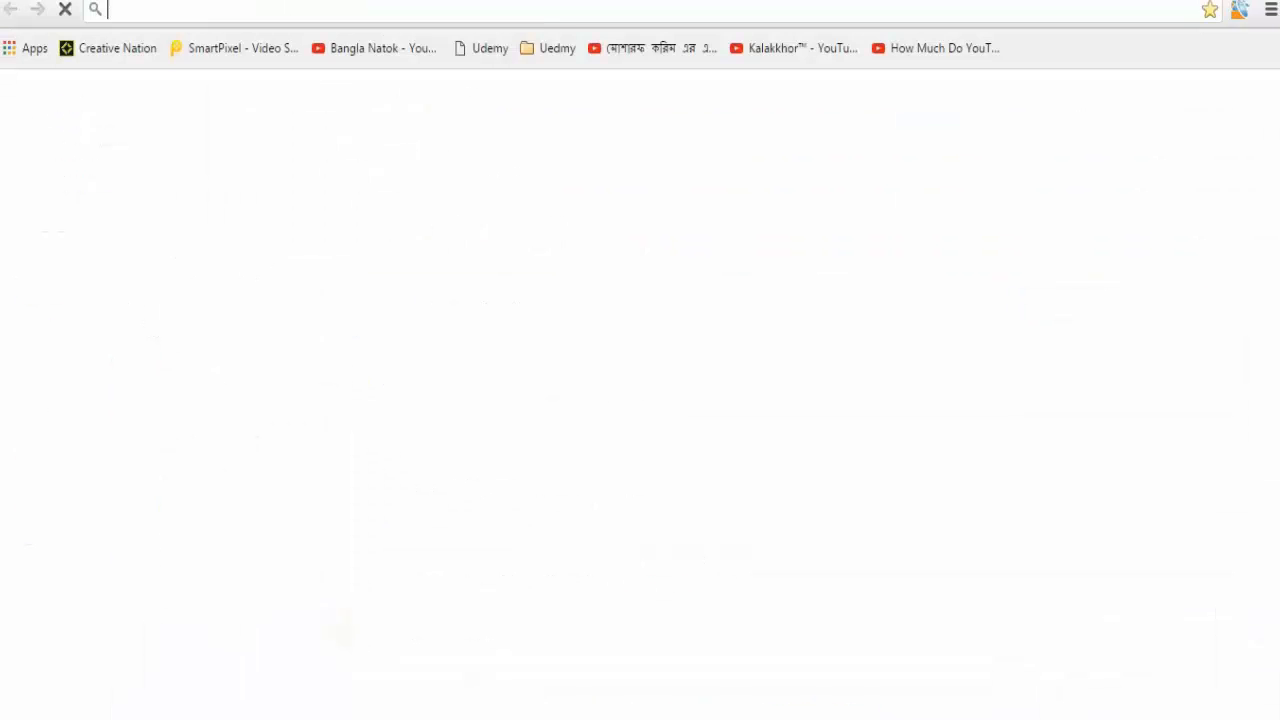
{"action": "type", "text": "channel art size"}
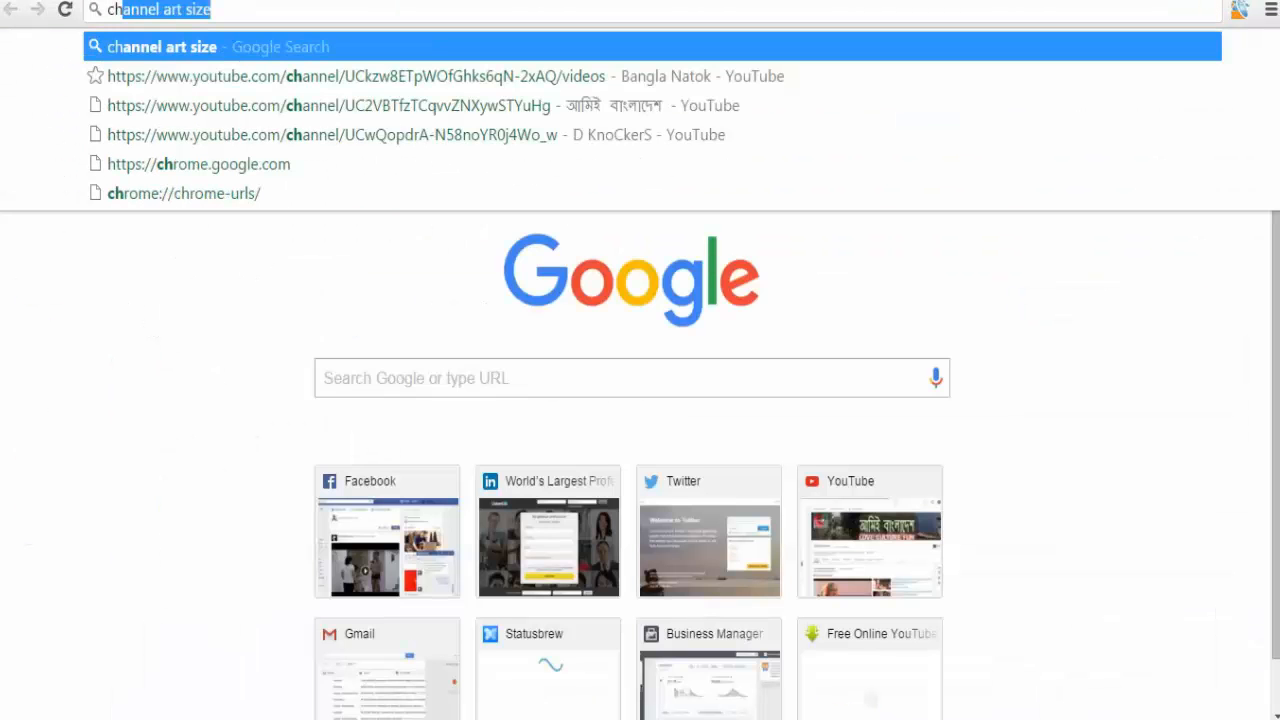
{"action": "key", "text": "Return"}
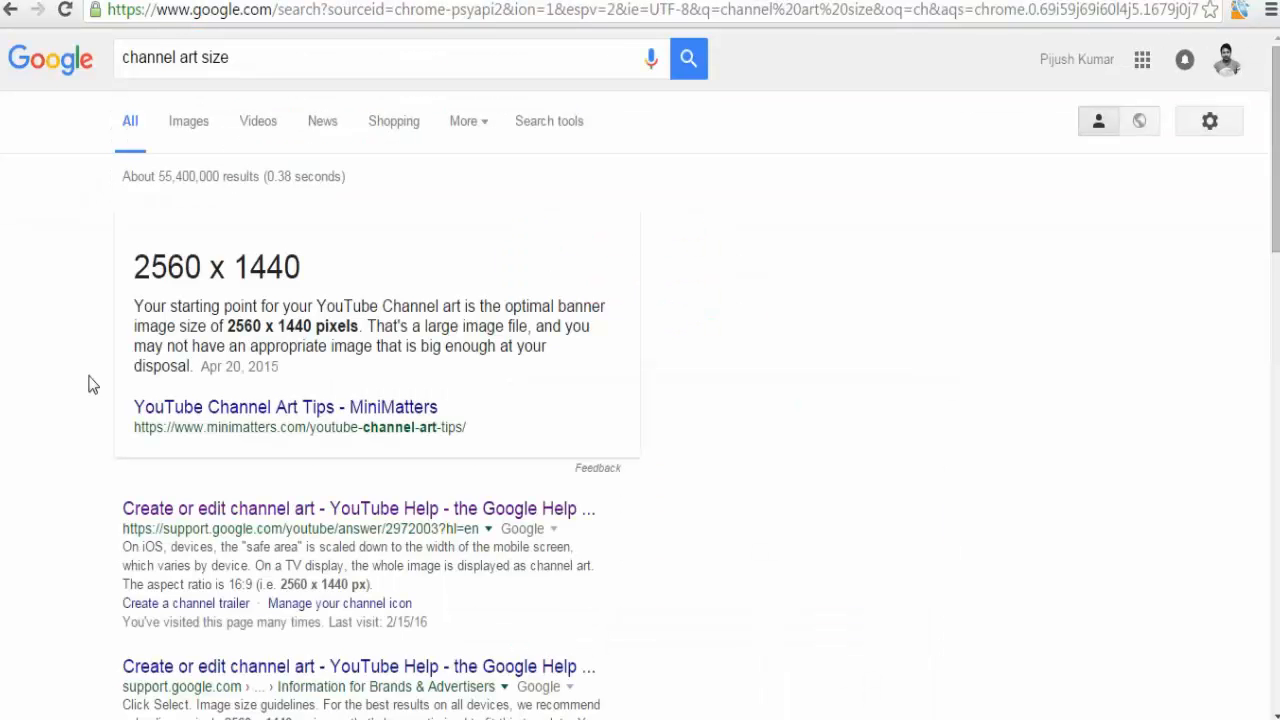
{"action": "left_click", "coordinate": [145, 512]}
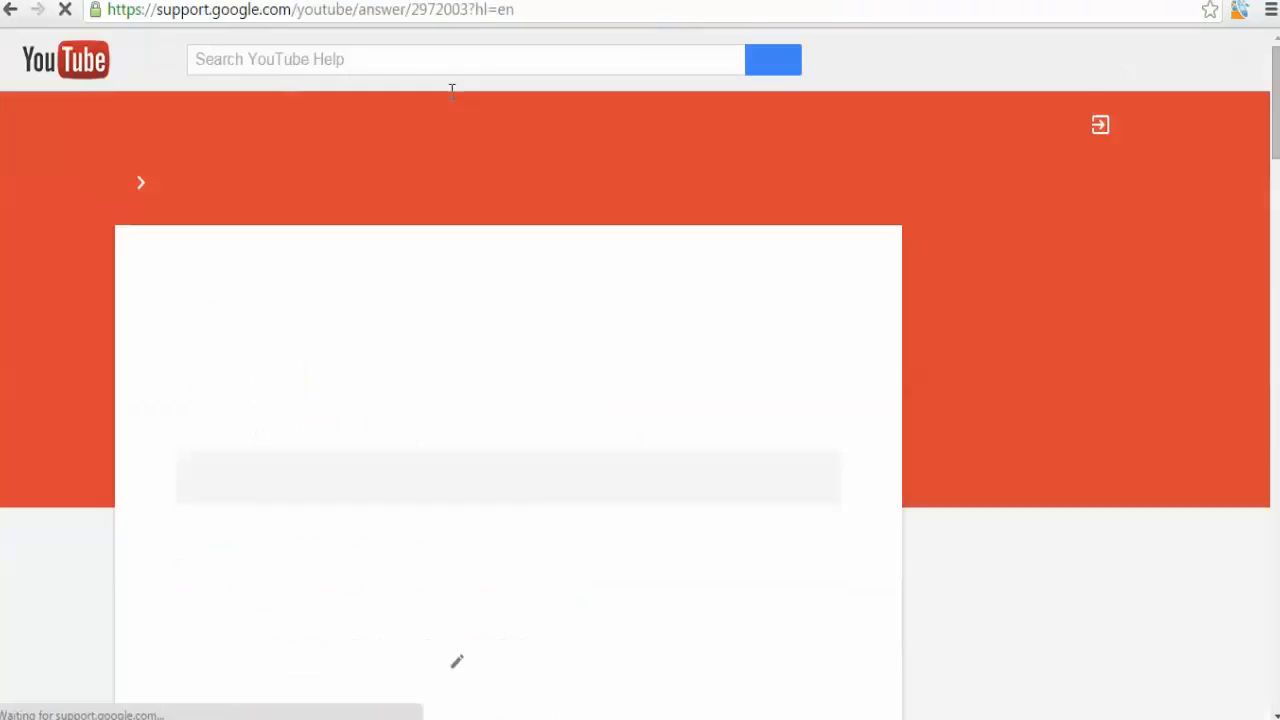
{"action": "scroll", "coordinate": [341, 456], "scroll_direction": "down", "scroll_amount": 10}
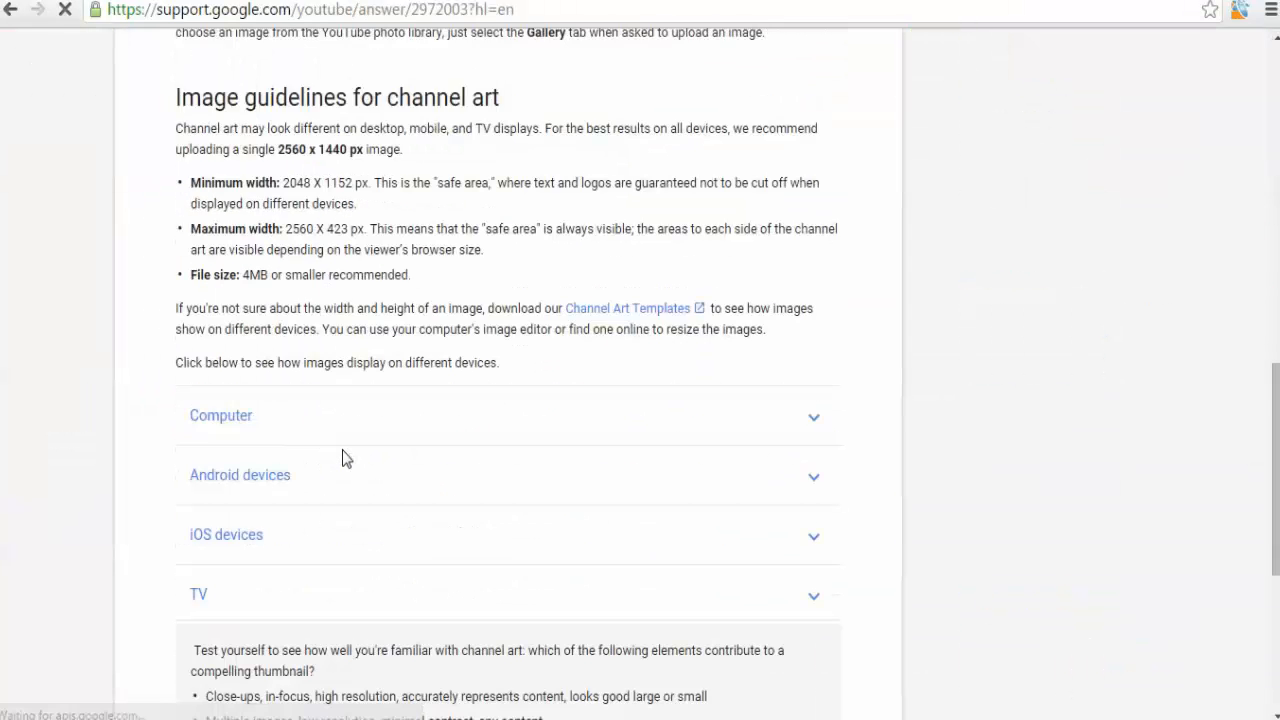
{"action": "scroll", "coordinate": [341, 456], "scroll_direction": "down", "scroll_amount": 1}
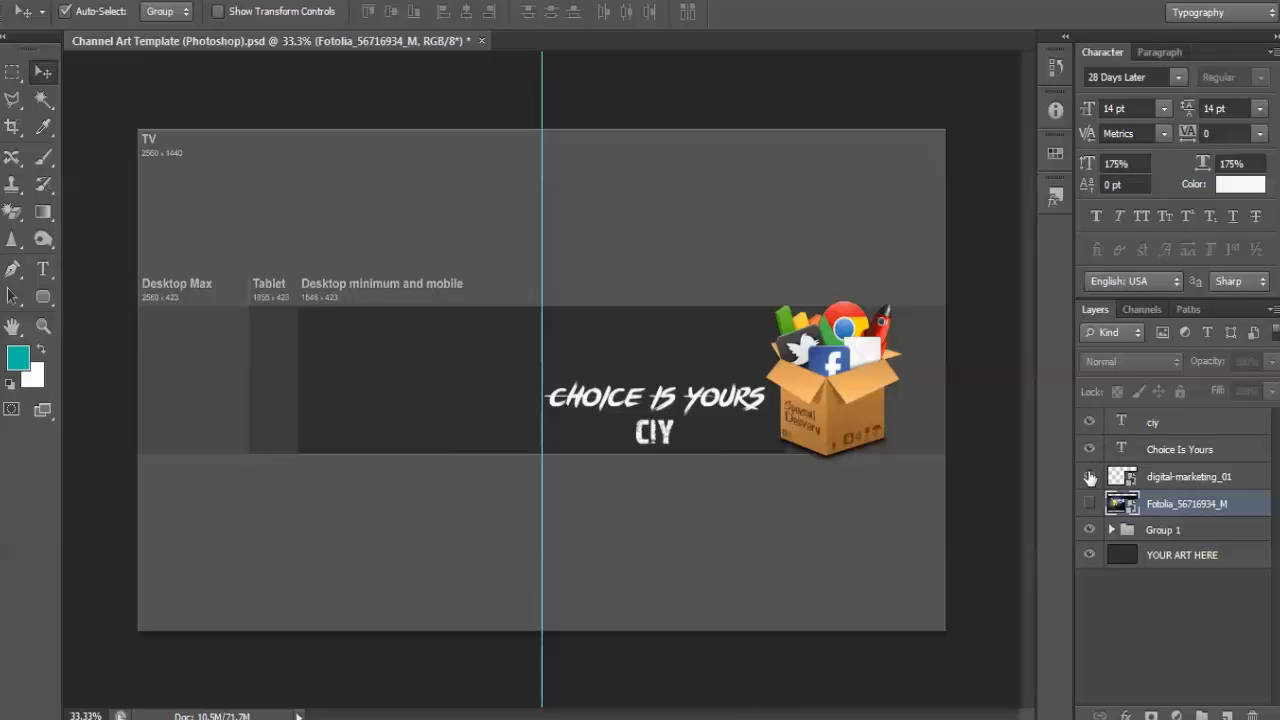
Toggle the template's layer visibility to compare the artwork with the text and logo safe area.
{"action": "left_click", "coordinate": [1157, 449]}
{"action": "left_click", "coordinate": [1152, 426]}
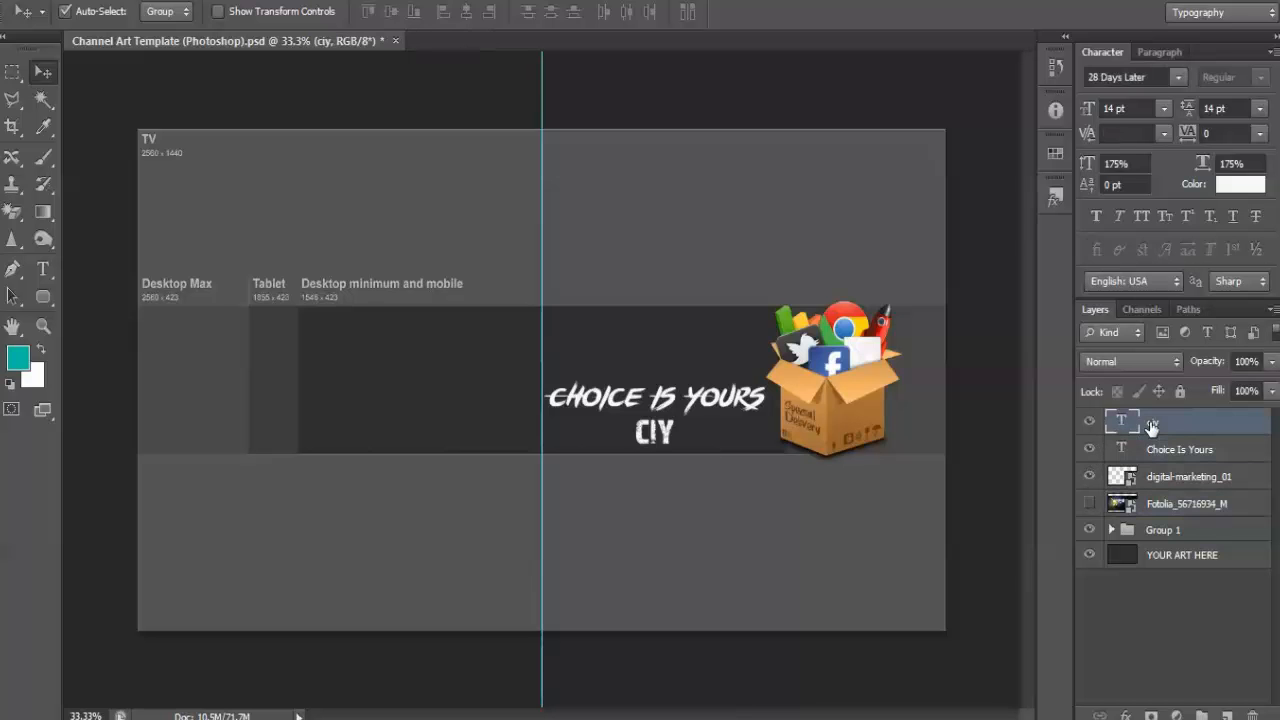
{"action": "left_click", "coordinate": [1180, 474]}
{"action": "left_click", "coordinate": [1157, 532]}
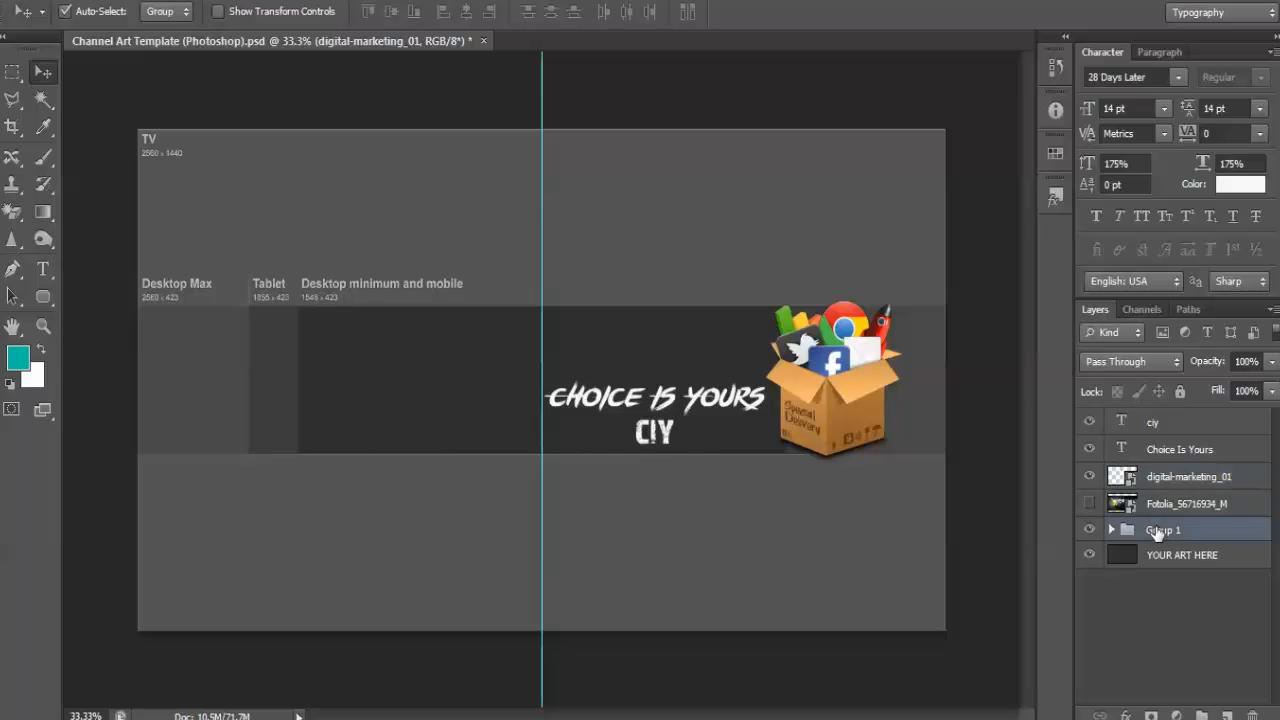
{"action": "left_click", "coordinate": [1111, 531]}
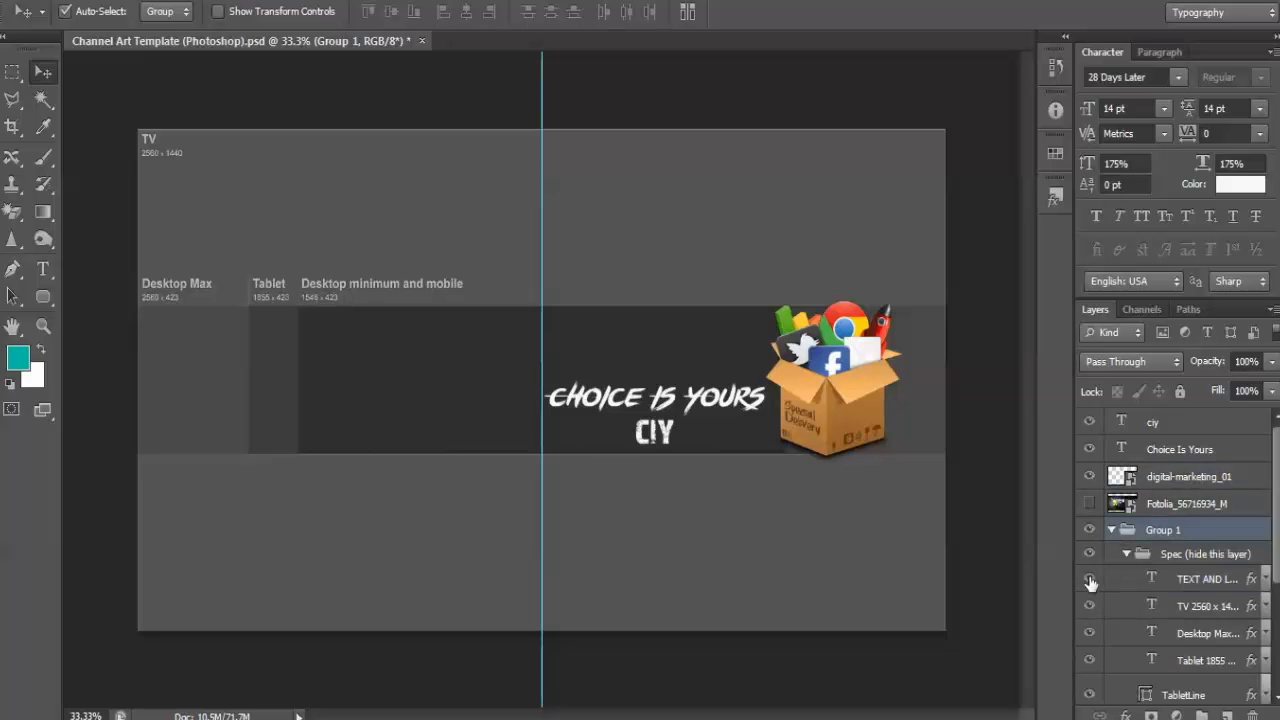
{"action": "left_click", "coordinate": [1090, 580]}
{"action": "left_click_drag", "start_coordinate": [1090, 476], "coordinate": [1090, 422]}
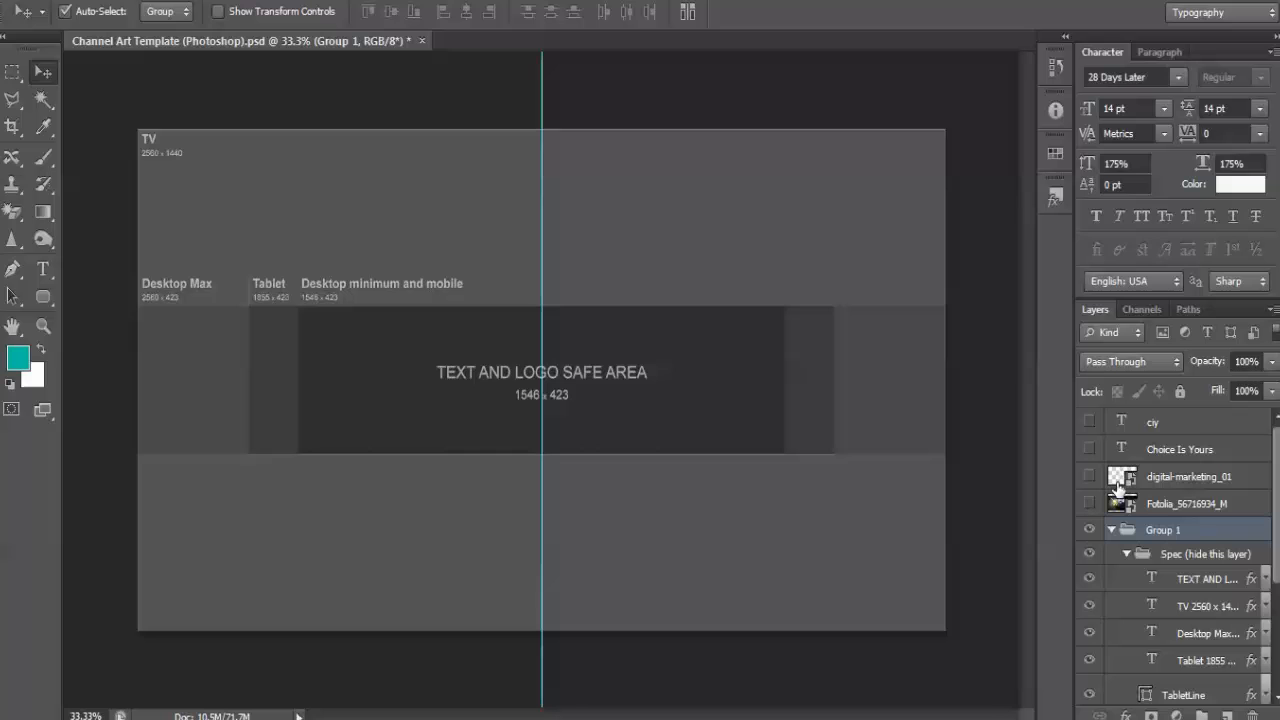
{"action": "left_click", "coordinate": [1090, 581]}
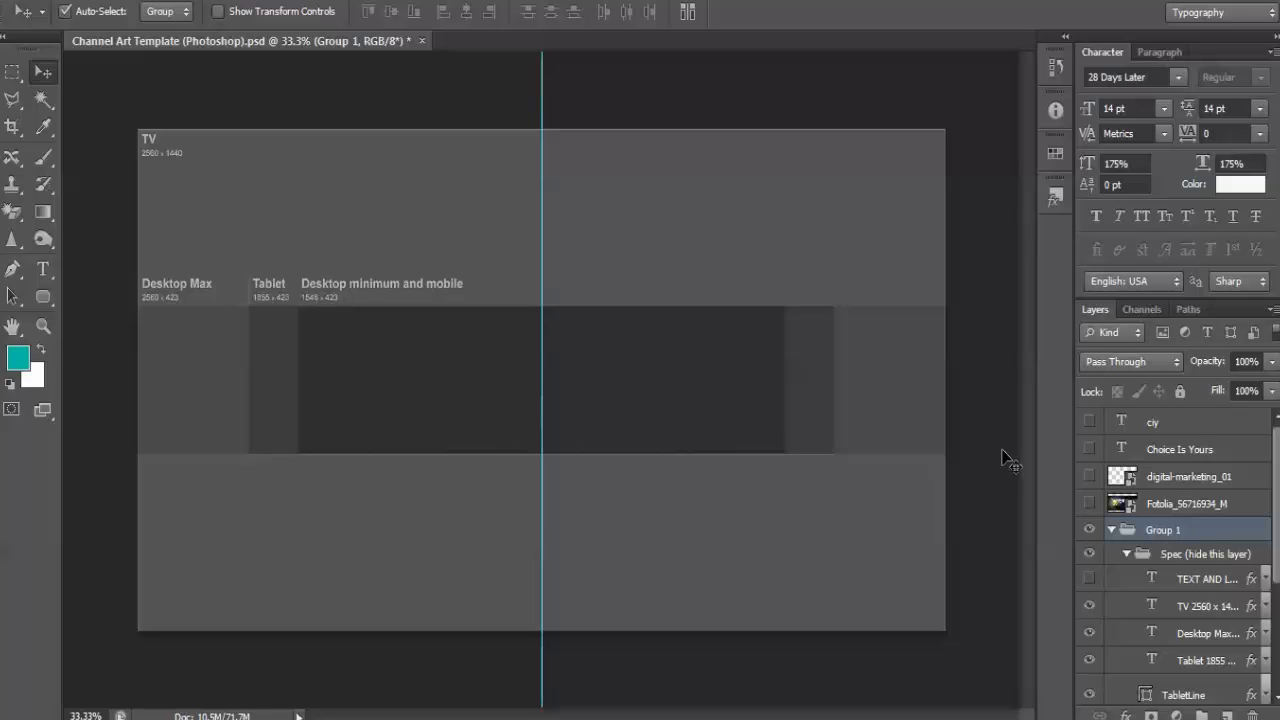
{"action": "left_click", "coordinate": [1089, 422]}
{"action": "left_click", "coordinate": [1089, 447]}
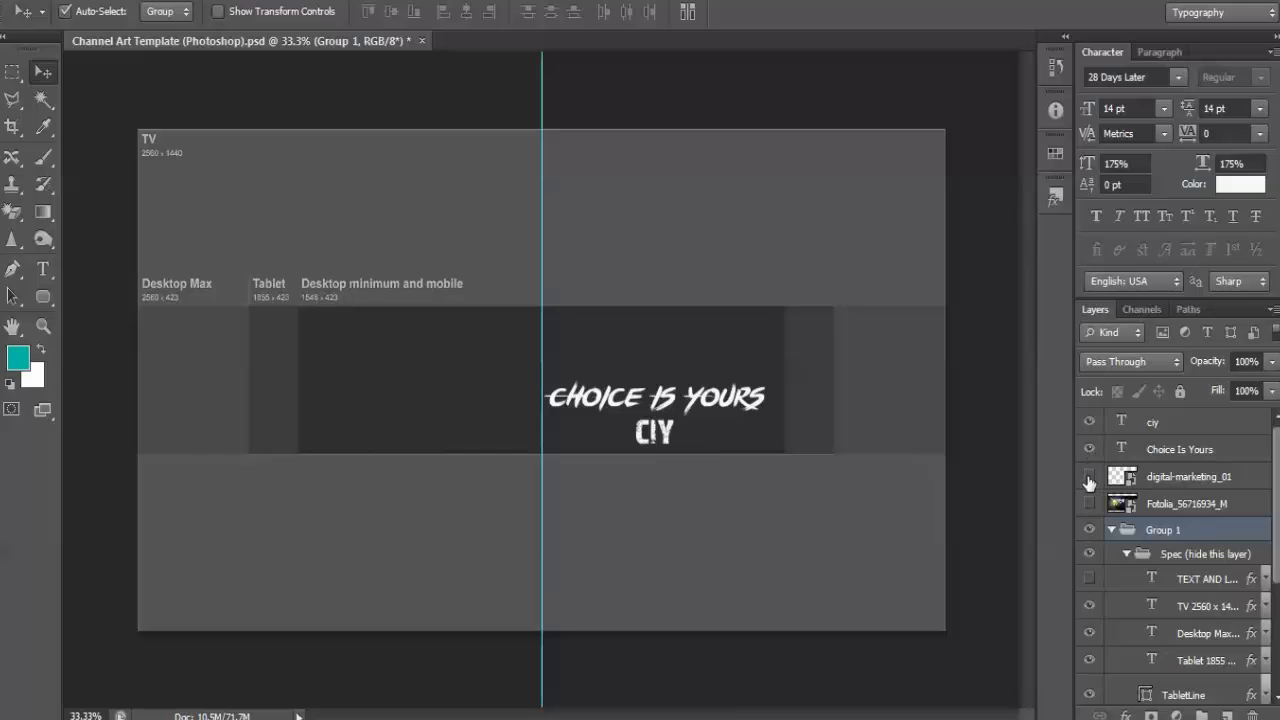
{"action": "left_click", "coordinate": [1089, 478]}
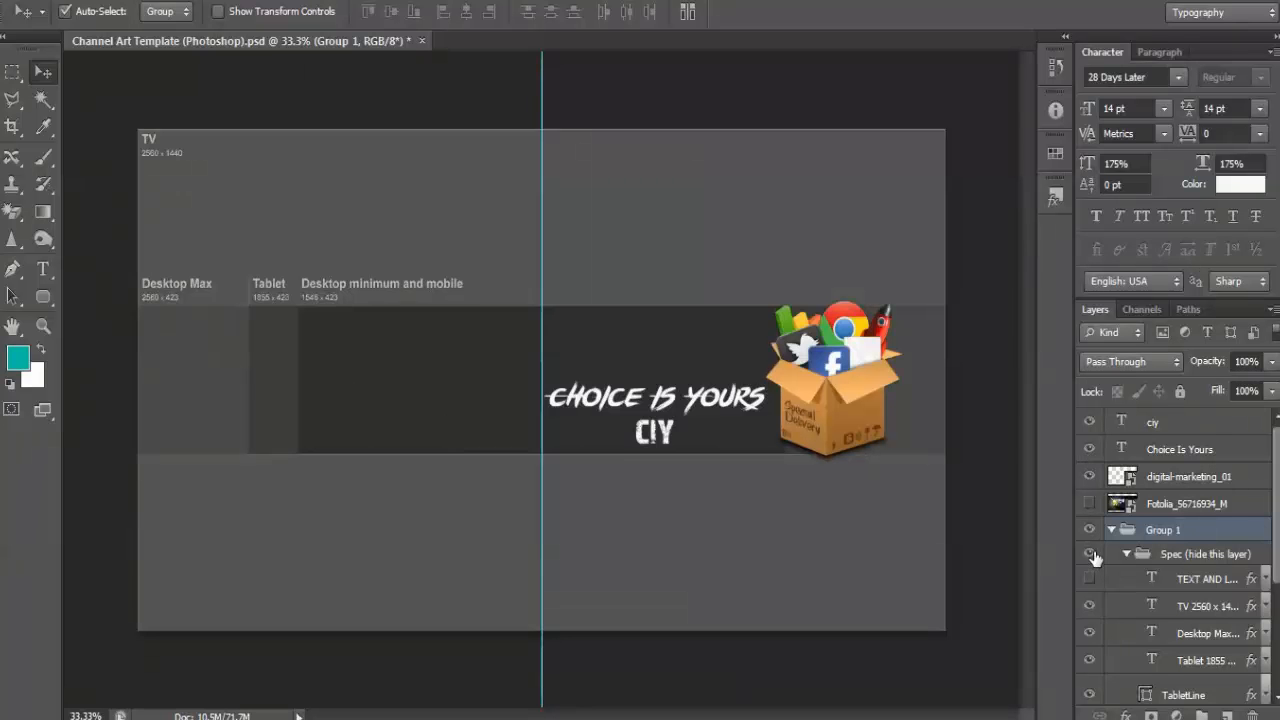
{"action": "left_click", "coordinate": [1126, 553]}
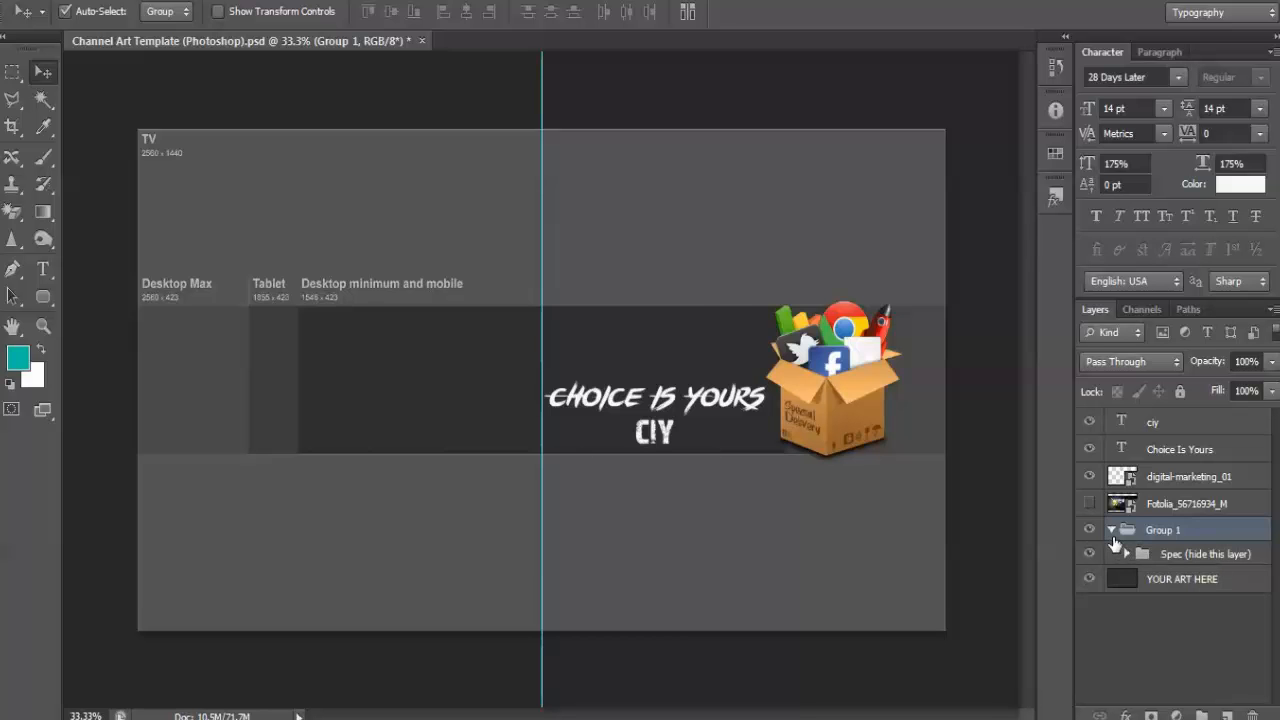
Show the Fotolia background photo layer in the channel art template.
{"action": "left_click", "coordinate": [1090, 504]}
{"action": "left_click", "coordinate": [1090, 503]}
{"action": "left_click", "coordinate": [1090, 503]}
{"action": "left_click", "coordinate": [1090, 503]}
Open Save for Web to check the channel art's export size, then close the dialog.
{"action": "left_click", "coordinate": [18, 2]}
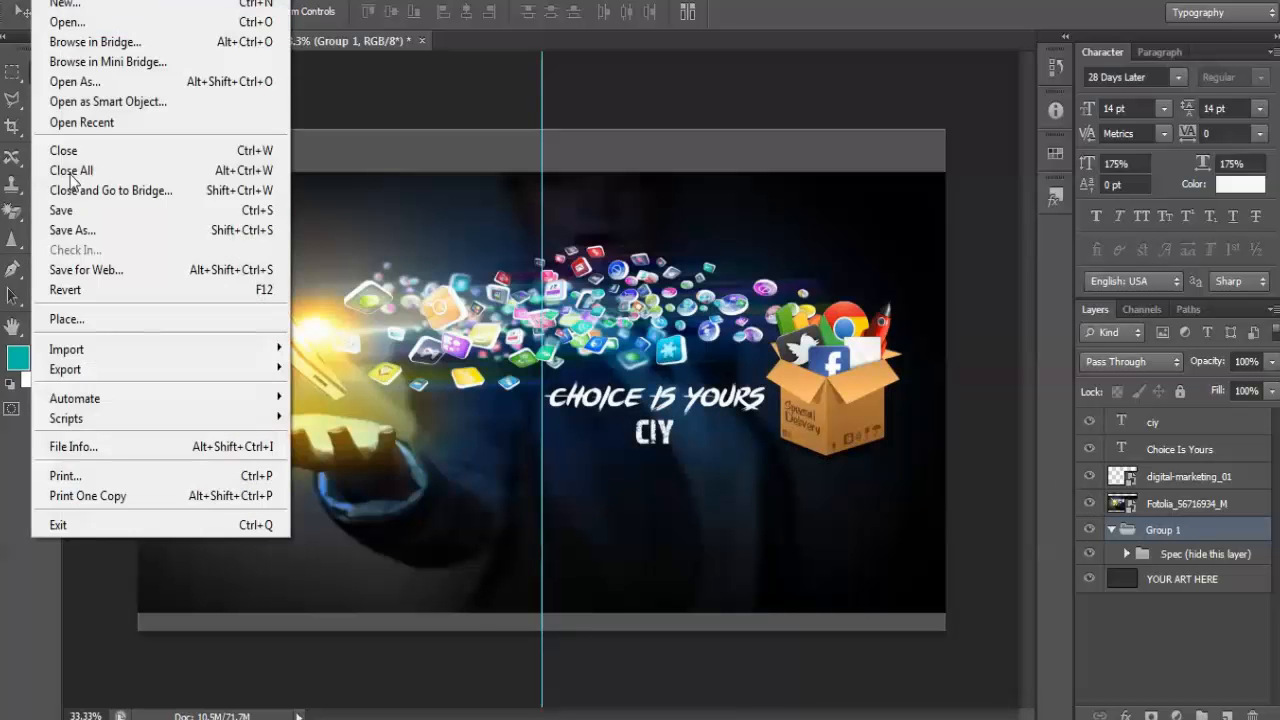
{"action": "left_click", "coordinate": [88, 269]}
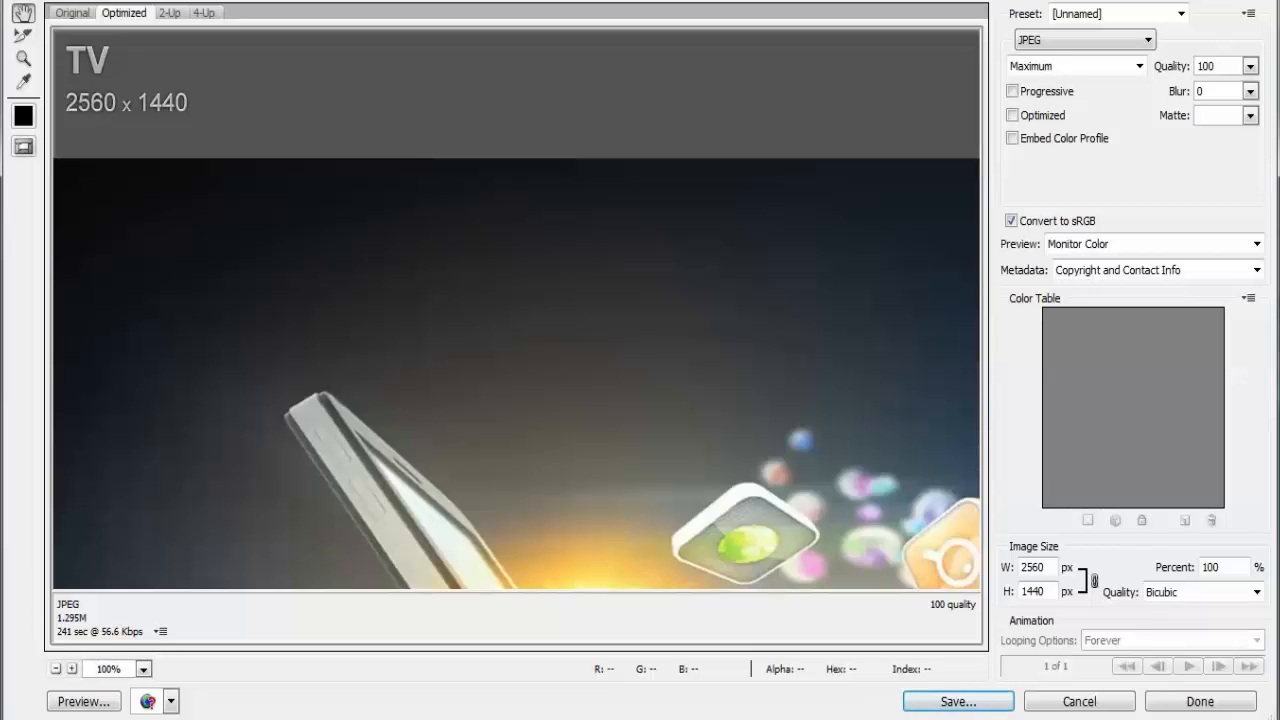
{"action": "left_click", "coordinate": [1128, 703]}
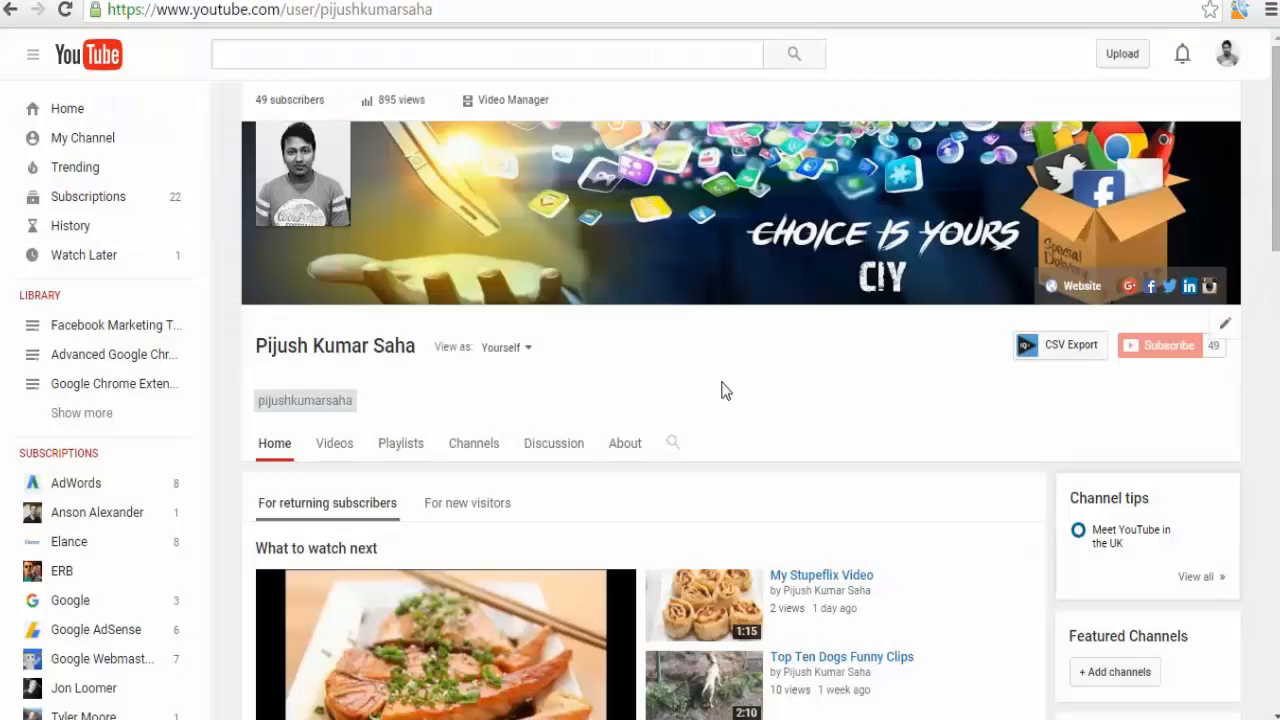
Switch between the For new visitors and For returning subscribers views of the channel home page.
{"action": "left_click", "coordinate": [1225, 55]}
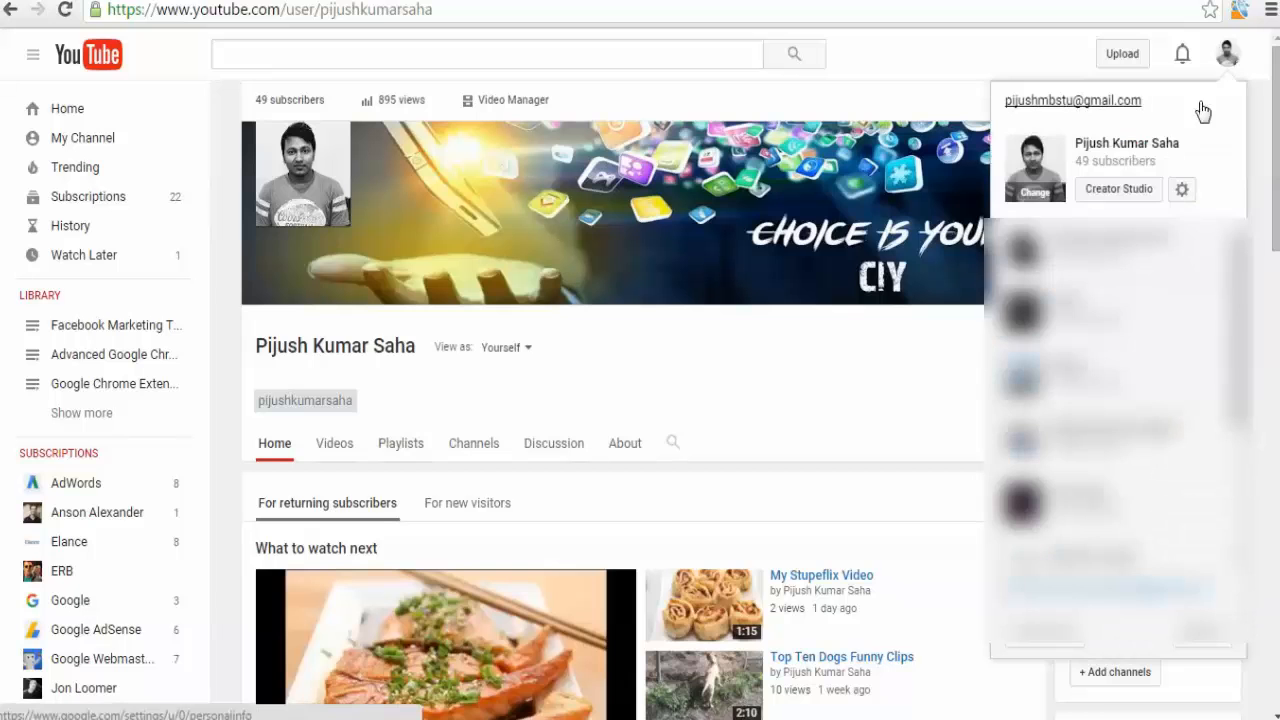
{"action": "left_click", "coordinate": [1119, 189]}
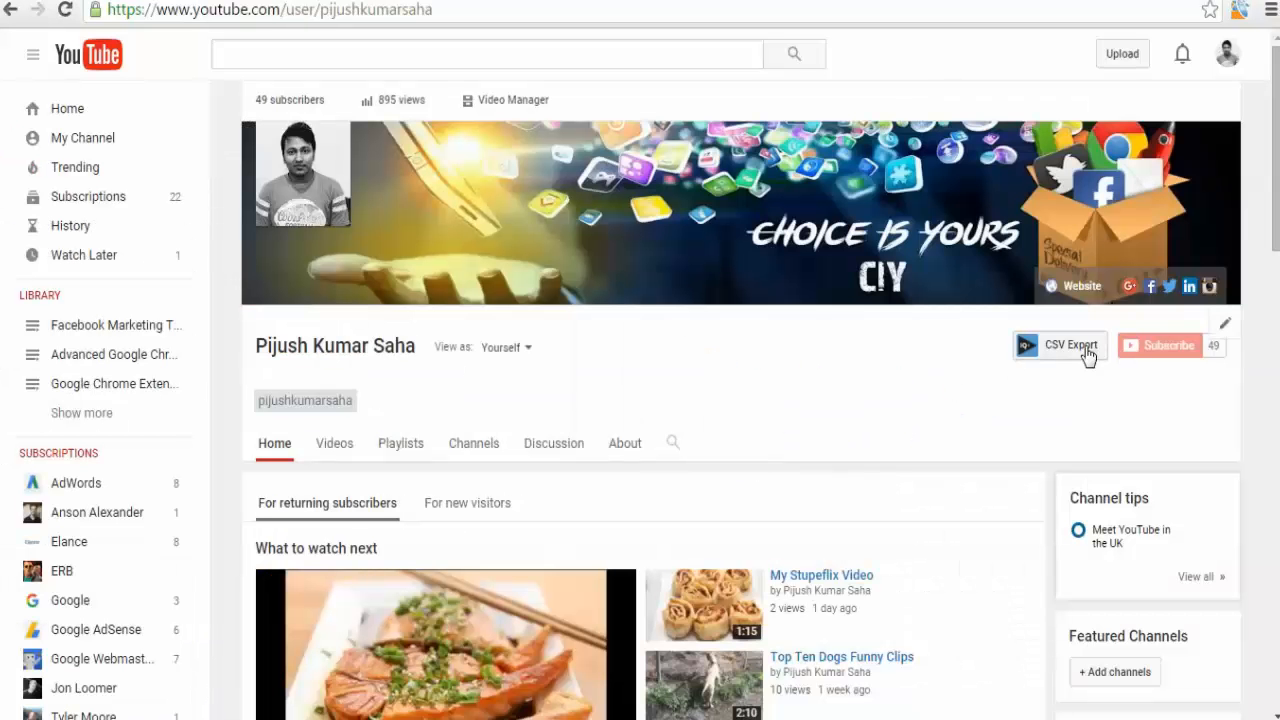
{"action": "scroll", "coordinate": [766, 474], "scroll_direction": "down", "scroll_amount": 2}
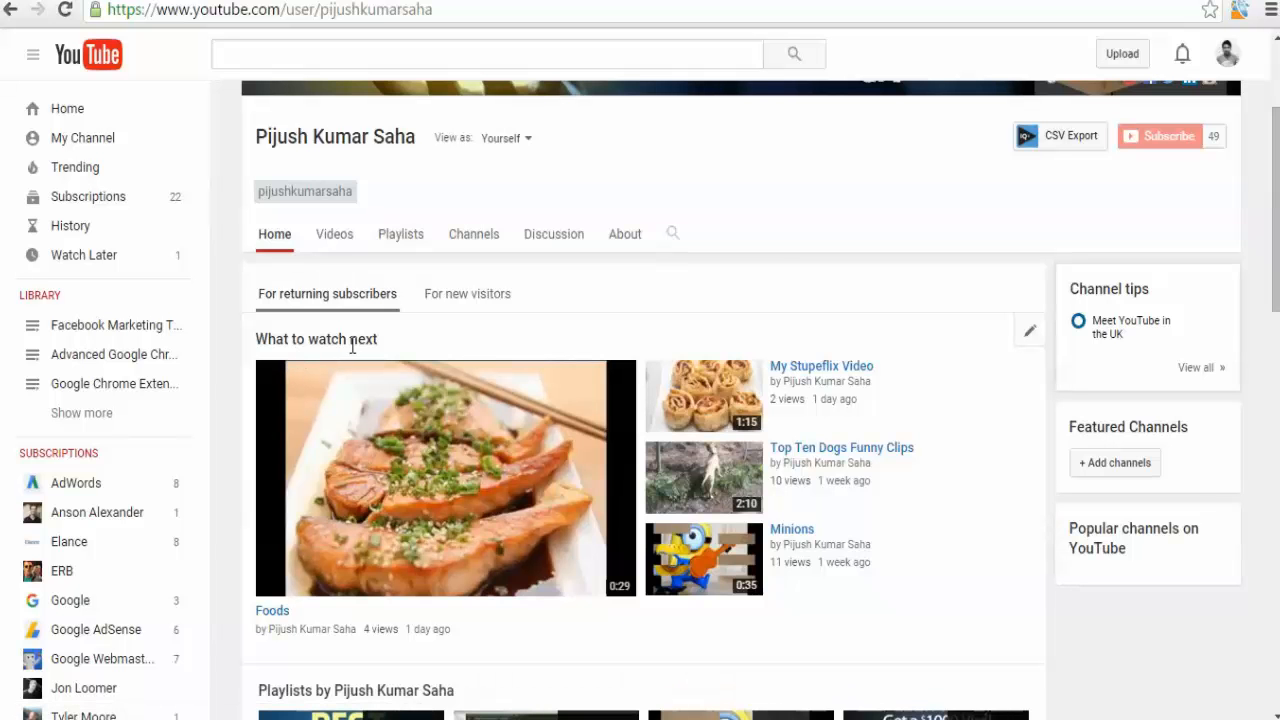
{"action": "left_click", "coordinate": [479, 311]}
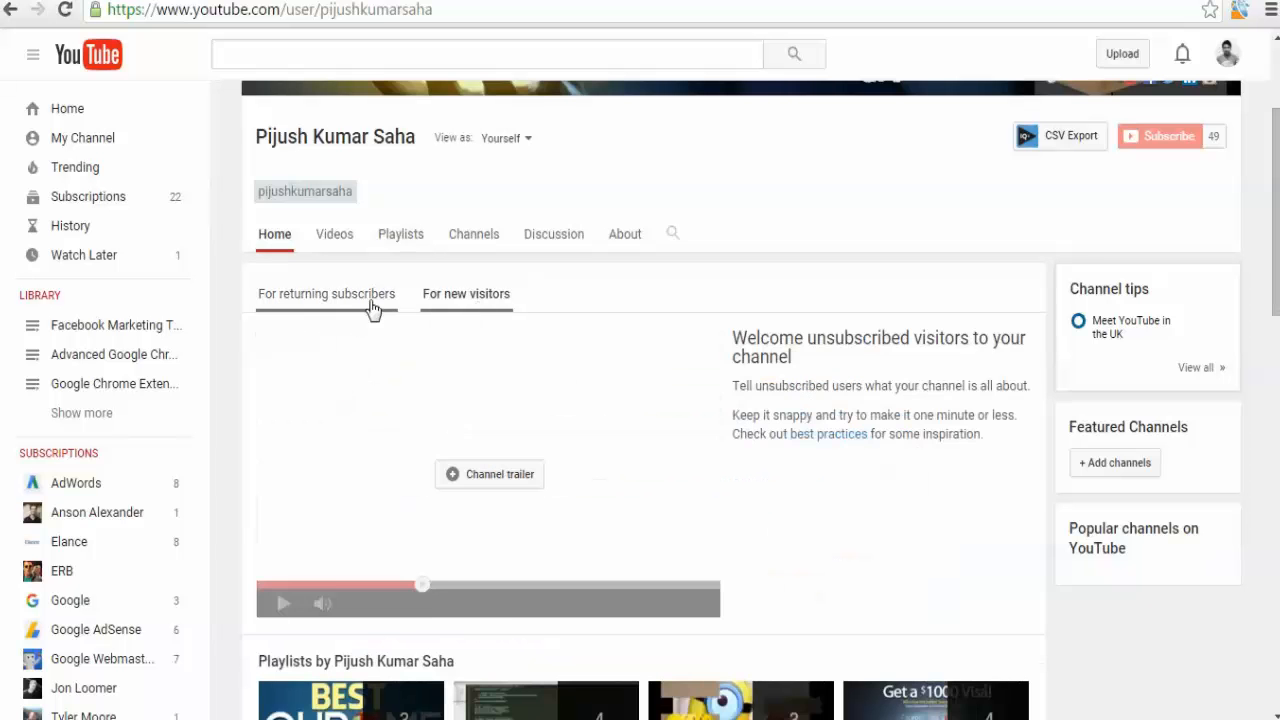
{"action": "left_click", "coordinate": [365, 306]}
{"action": "left_click", "coordinate": [463, 306]}
{"action": "left_click", "coordinate": [357, 305]}
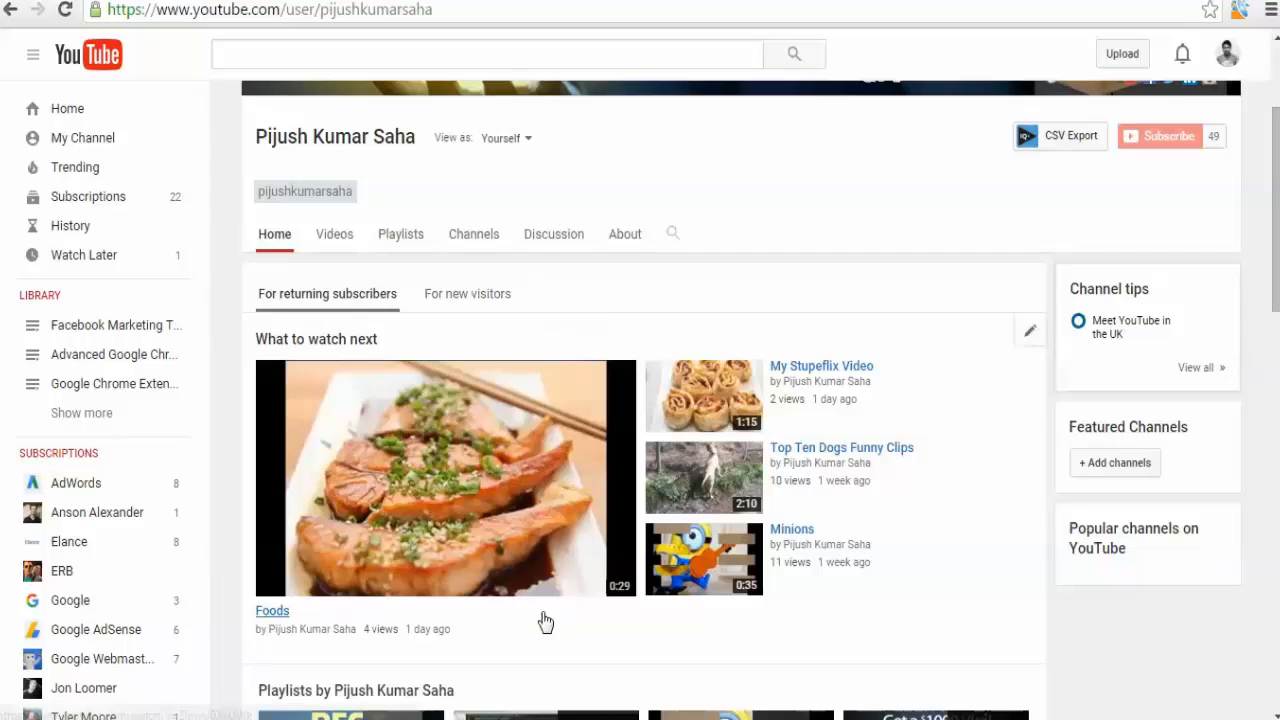
Scroll through the returning-subscriber home page to review the playlists, popular uploads and uploads sections.
{"action": "scroll", "coordinate": [543, 620], "scroll_direction": "down", "scroll_amount": 5}
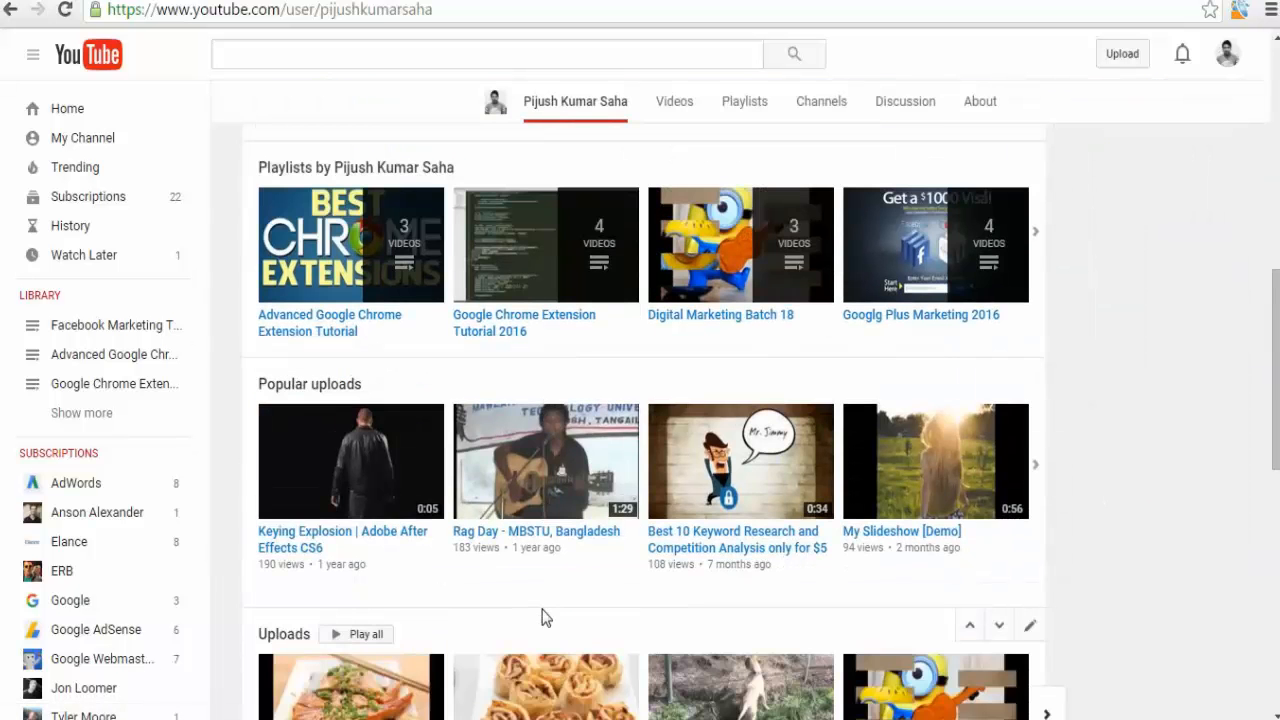
{"action": "scroll", "coordinate": [542, 617], "scroll_direction": "up", "scroll_amount": 2}
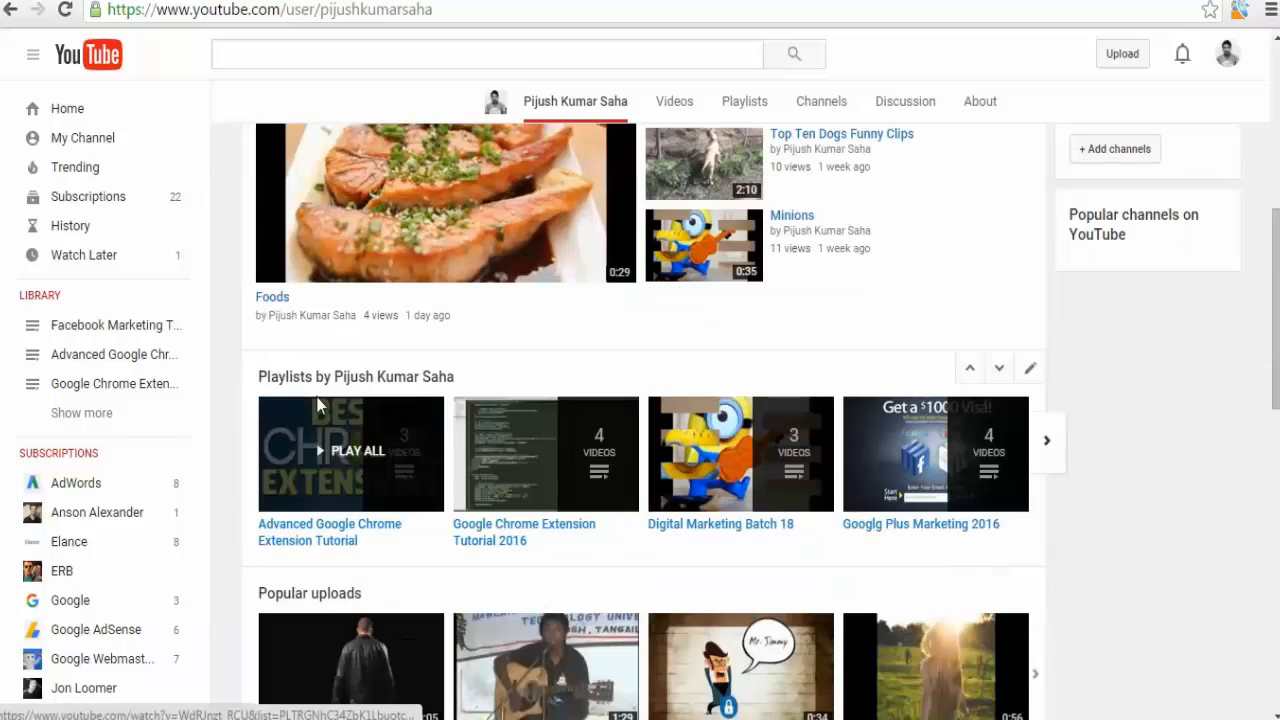
{"action": "scroll", "coordinate": [380, 400], "scroll_direction": "down", "scroll_amount": 2}
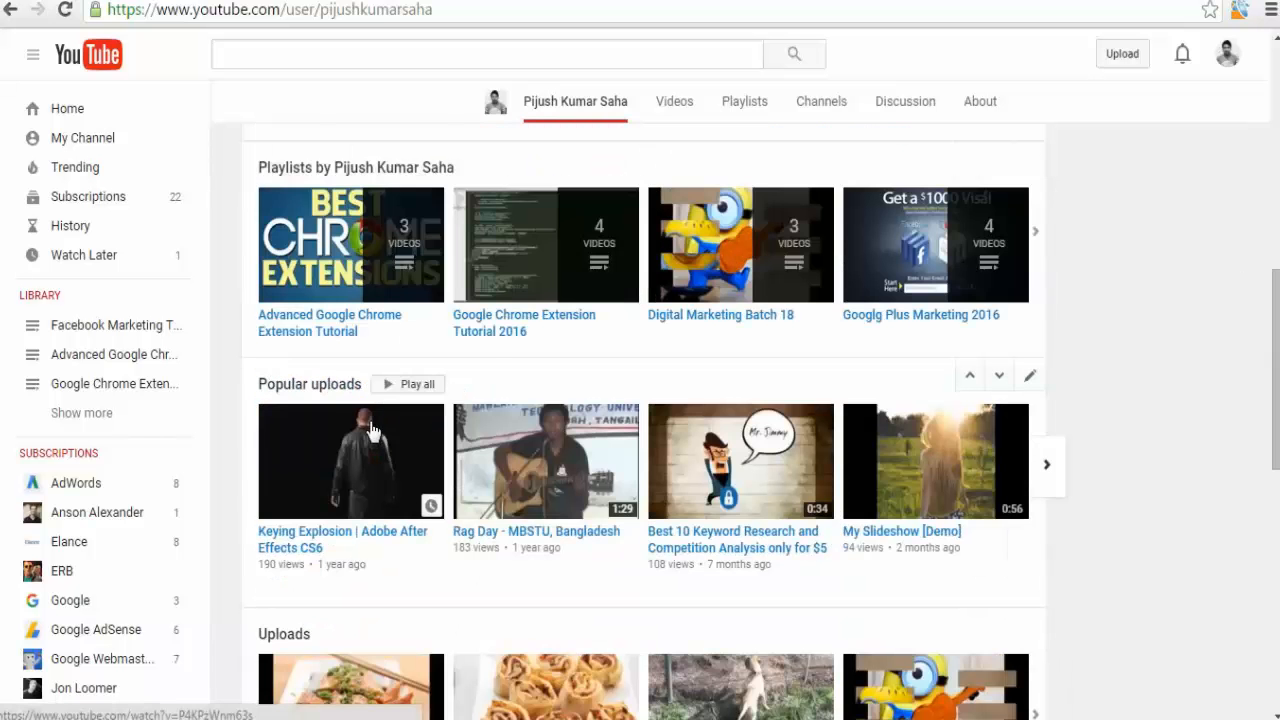
{"action": "scroll", "coordinate": [365, 497], "scroll_direction": "down", "scroll_amount": 3}
{"action": "scroll", "coordinate": [408, 571], "scroll_direction": "up", "scroll_amount": 4}
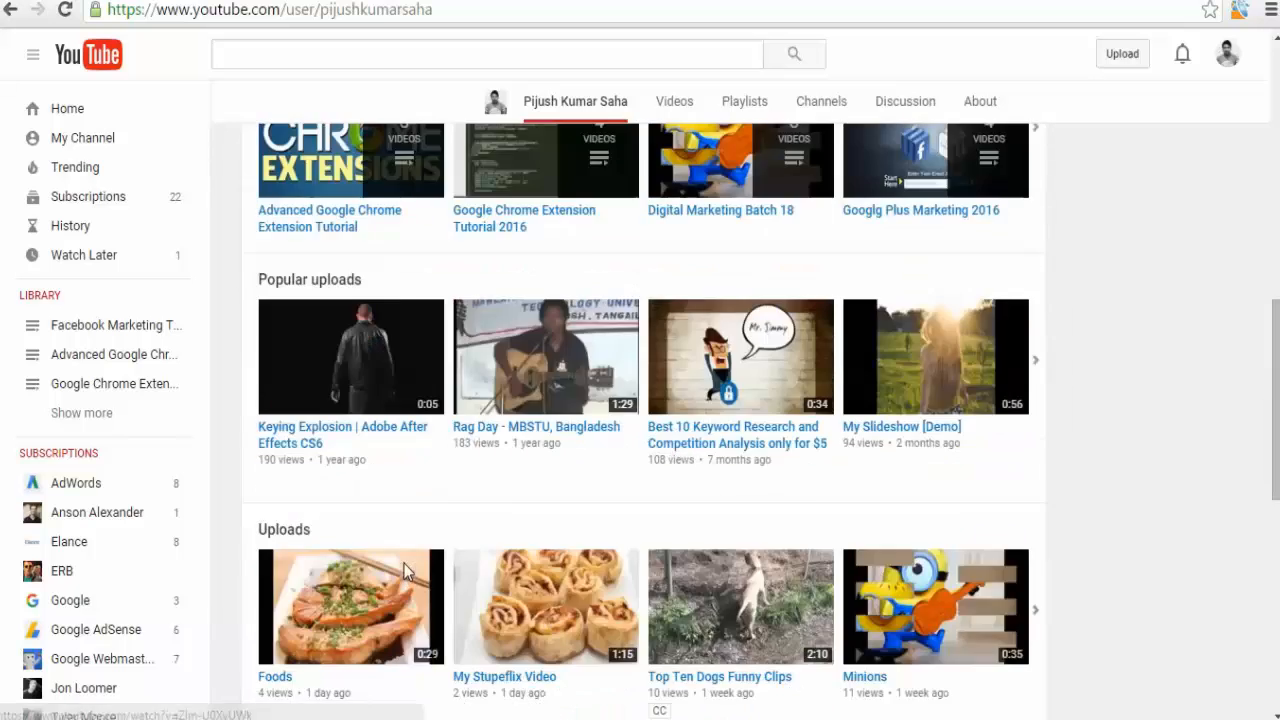
{"action": "scroll", "coordinate": [469, 495], "scroll_direction": "up", "scroll_amount": 2}
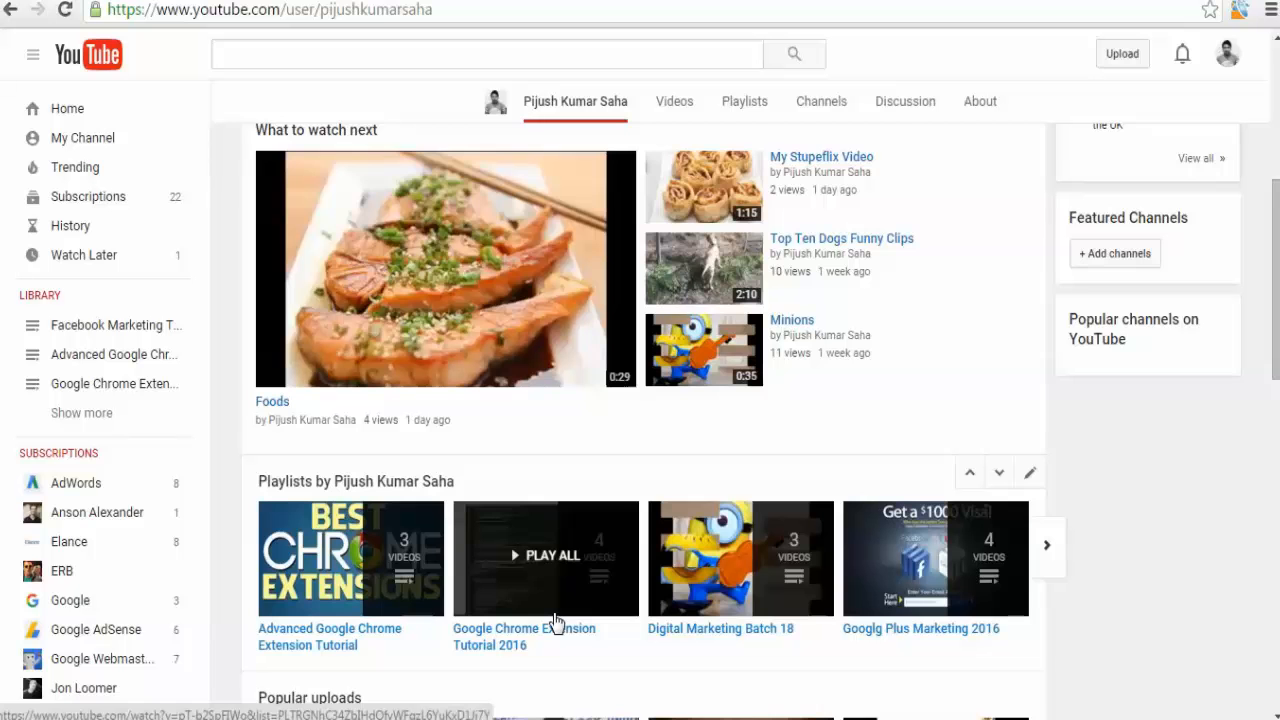
{"action": "scroll", "coordinate": [555, 620], "scroll_direction": "down", "scroll_amount": 2}
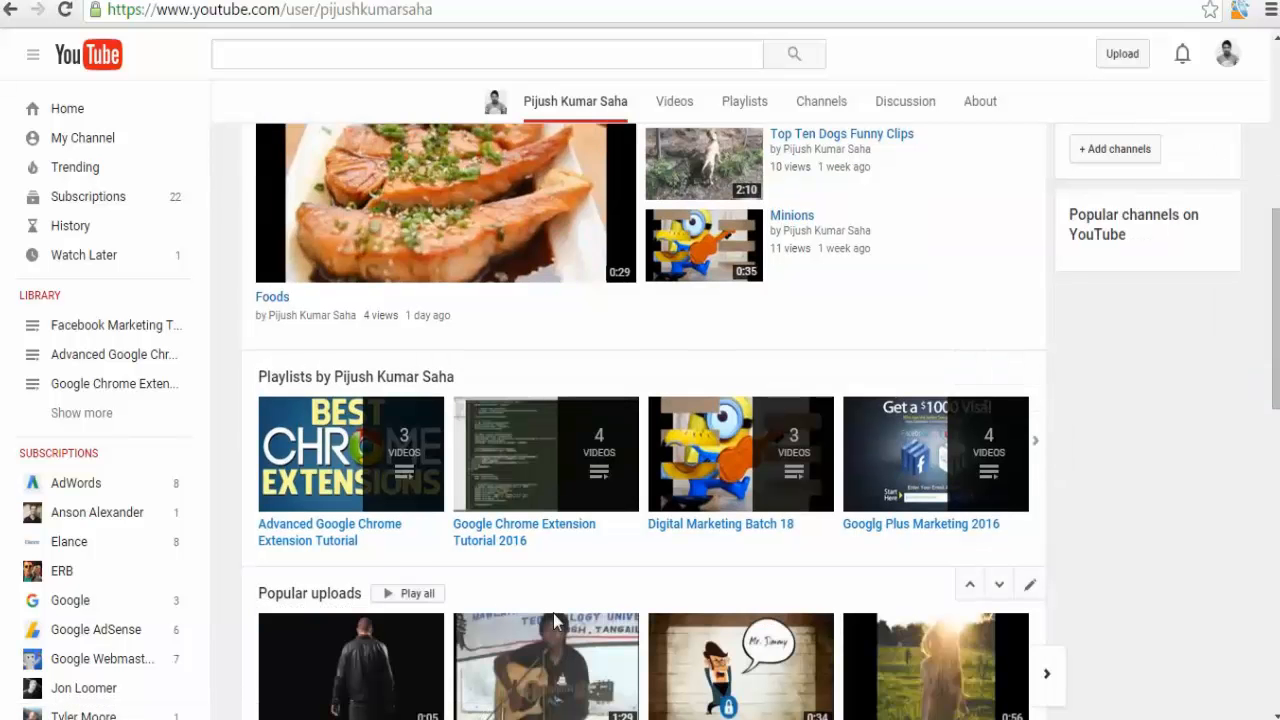
{"action": "scroll", "coordinate": [555, 620], "scroll_direction": "down", "scroll_amount": 2}
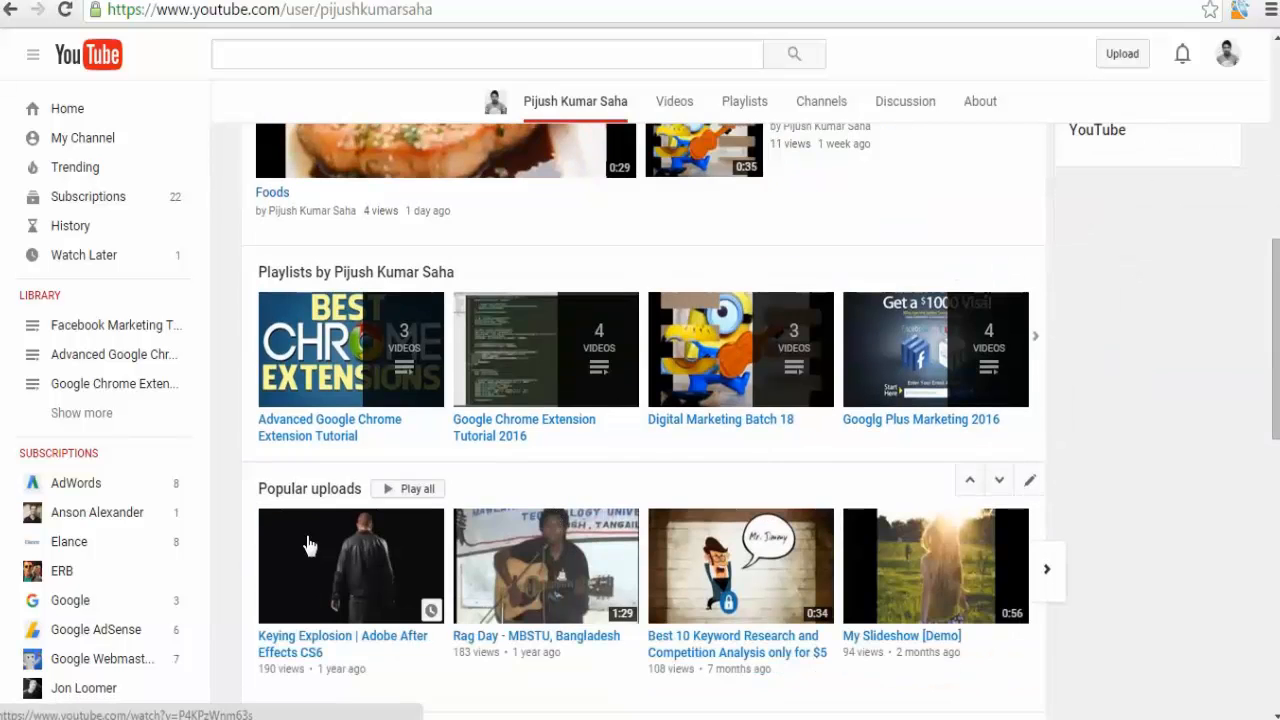
{"action": "scroll", "coordinate": [310, 548], "scroll_direction": "down", "scroll_amount": 2}
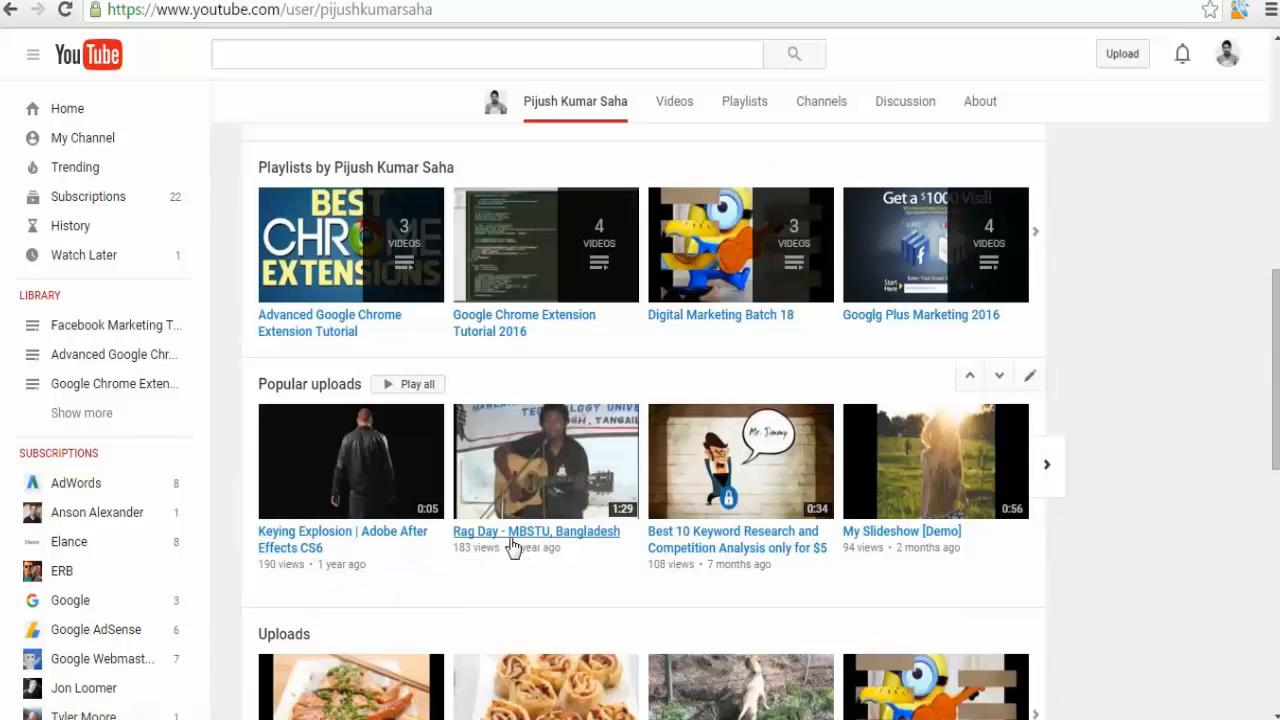
{"action": "scroll", "coordinate": [516, 541], "scroll_direction": "down", "scroll_amount": 2}
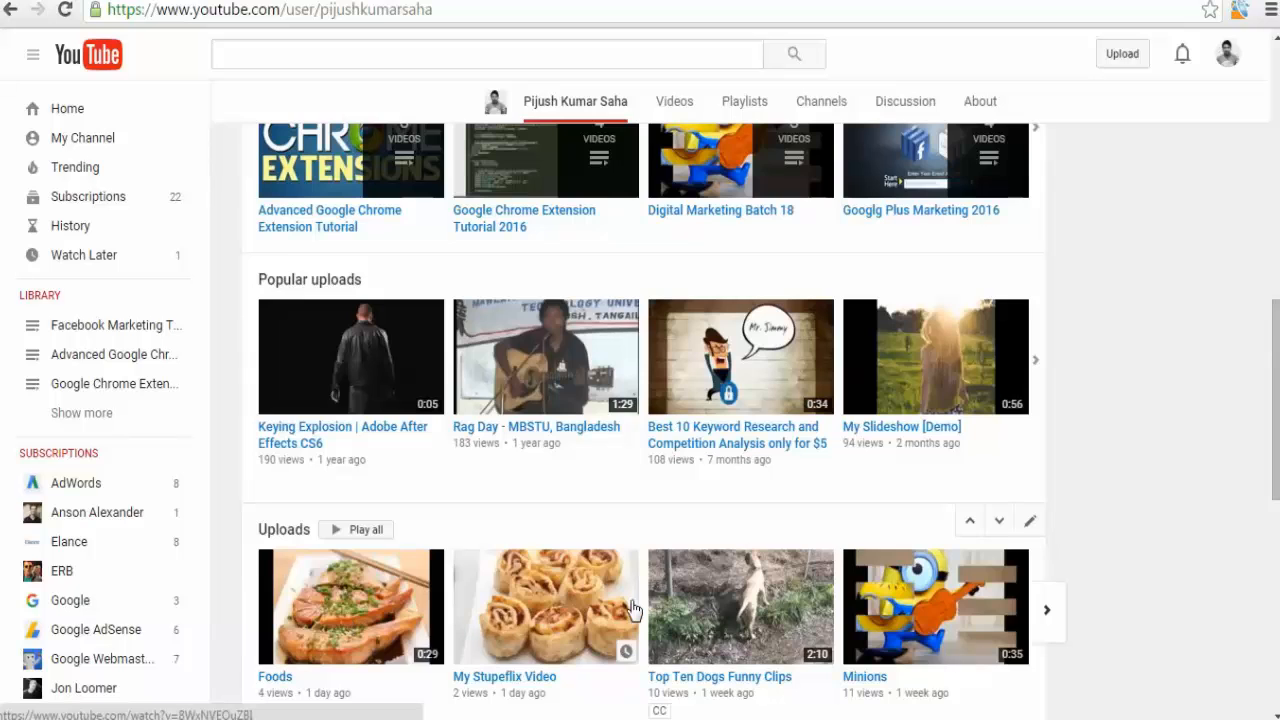
{"action": "scroll", "coordinate": [632, 608], "scroll_direction": "down", "scroll_amount": 2}
{"action": "scroll", "coordinate": [632, 608], "scroll_direction": "up", "scroll_amount": 10}
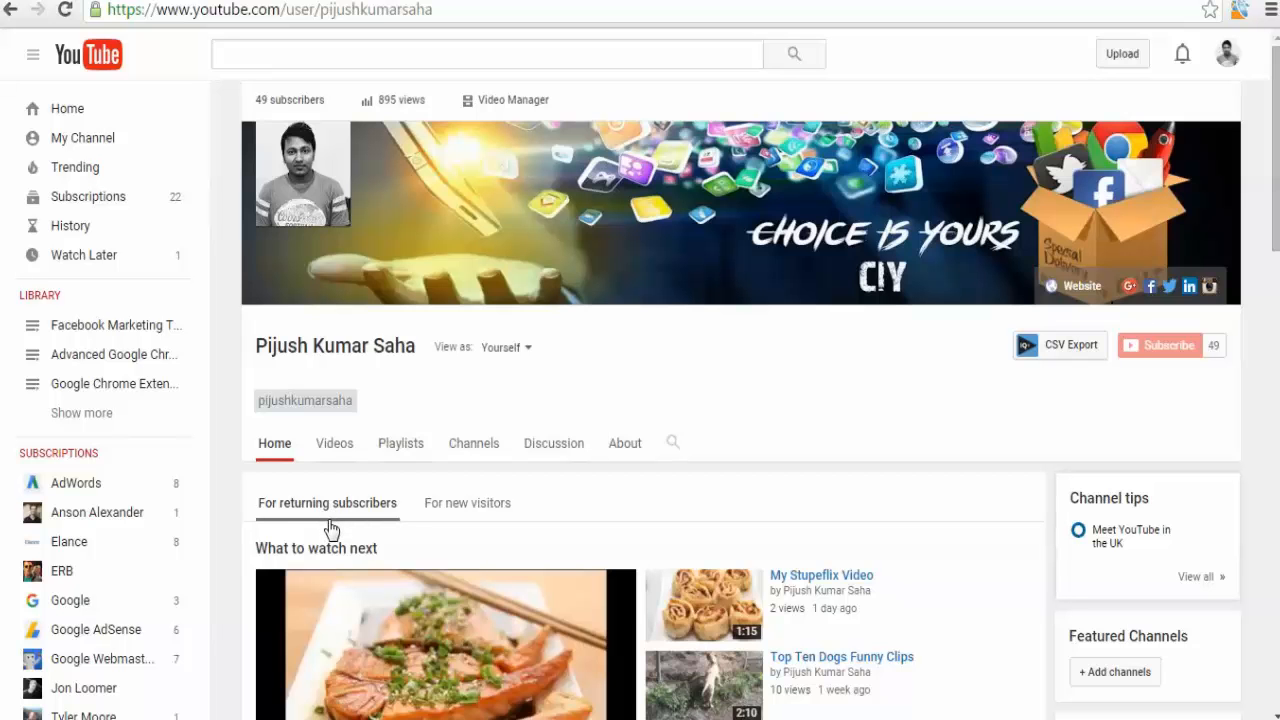
Open the channel navigation settings from the channel's settings menu to review the layout options, then cancel.
{"action": "left_click", "coordinate": [1227, 327]}
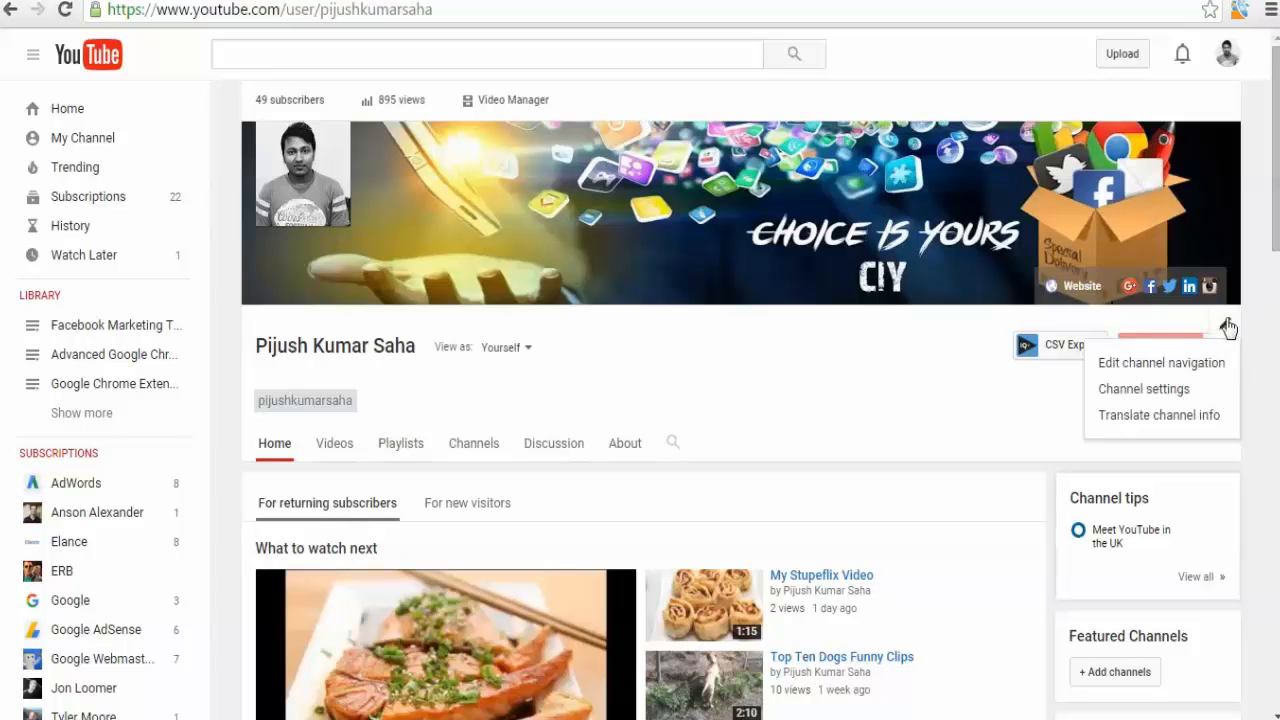
{"action": "left_click", "coordinate": [1195, 372]}
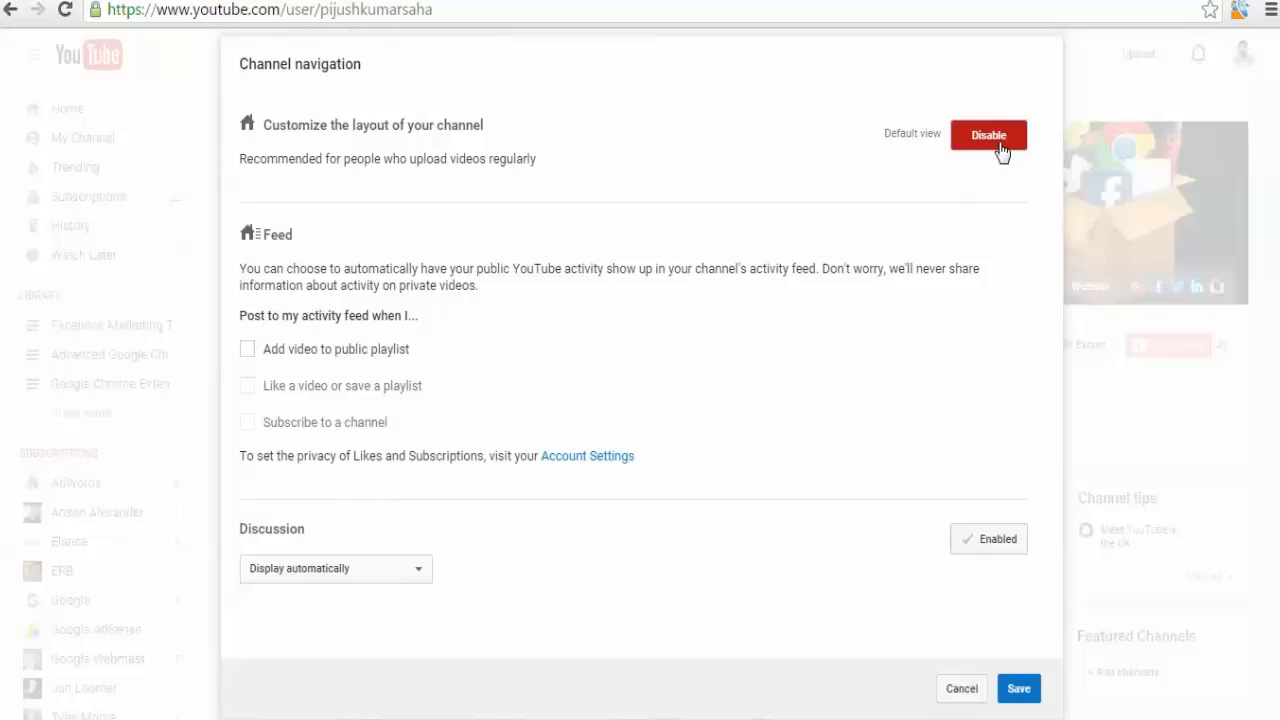
{"action": "left_click", "coordinate": [952, 690]}
Preview the For new visitors view with its channel trailer slot, then return to For returning subscribers.
{"action": "scroll", "coordinate": [424, 476], "scroll_direction": "down", "scroll_amount": 1}
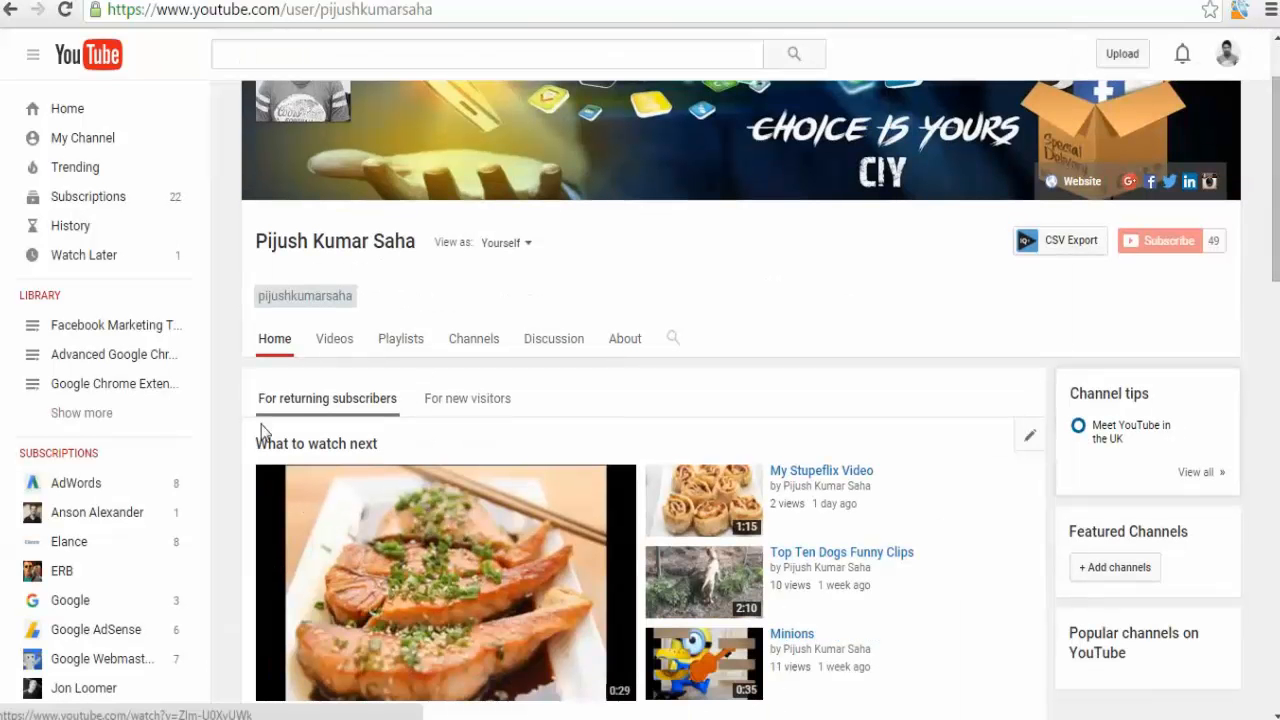
{"action": "left_click", "coordinate": [481, 410]}
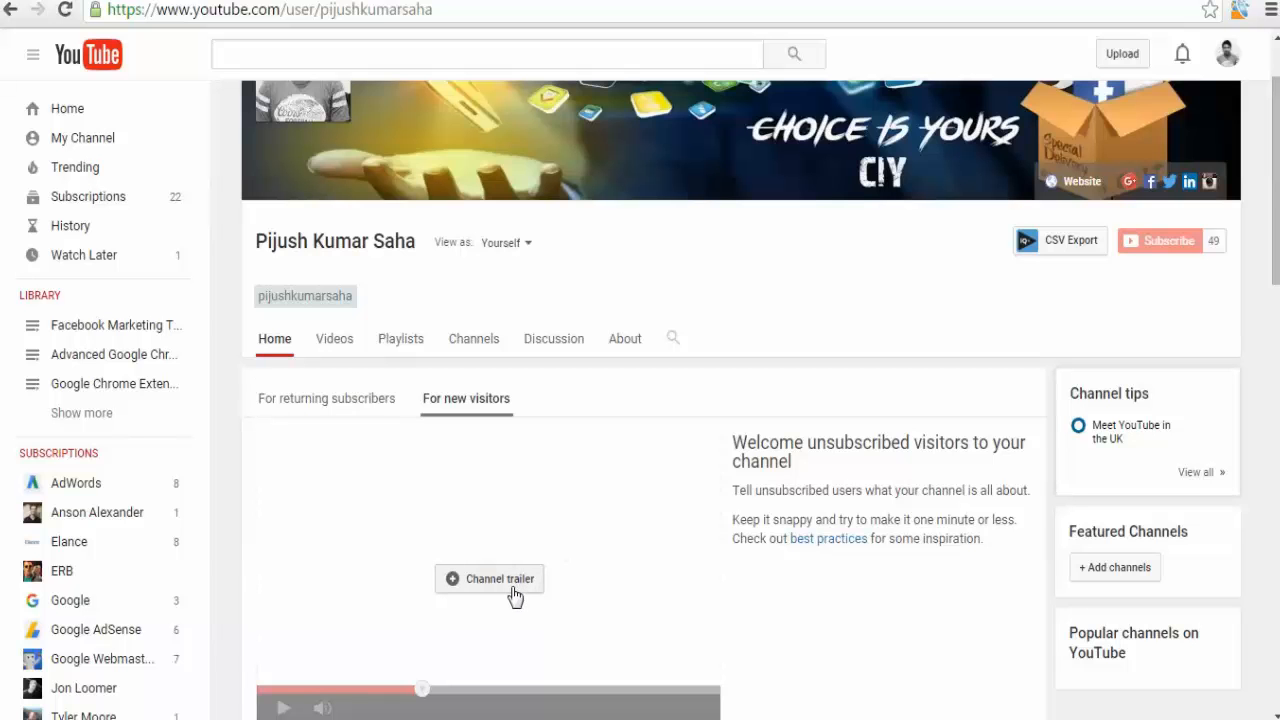
{"action": "scroll", "coordinate": [512, 596], "scroll_direction": "up", "scroll_amount": 2}
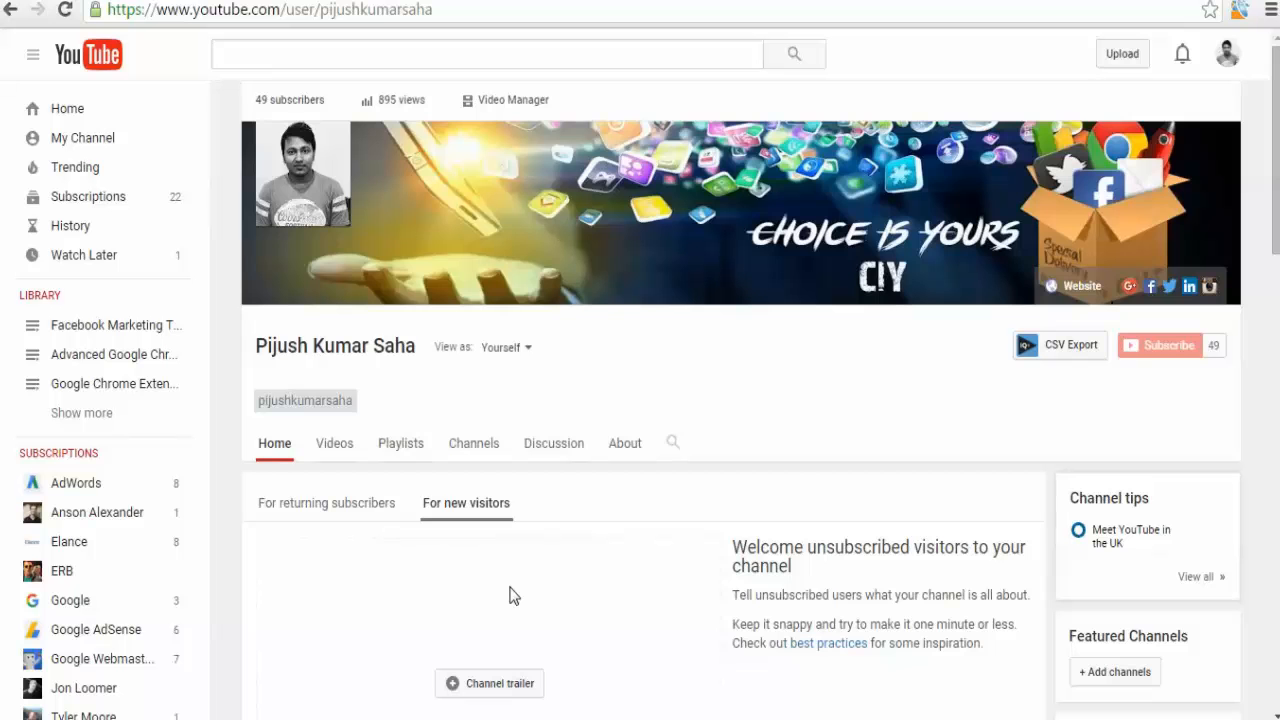
{"action": "scroll", "coordinate": [512, 596], "scroll_direction": "down", "scroll_amount": 2}
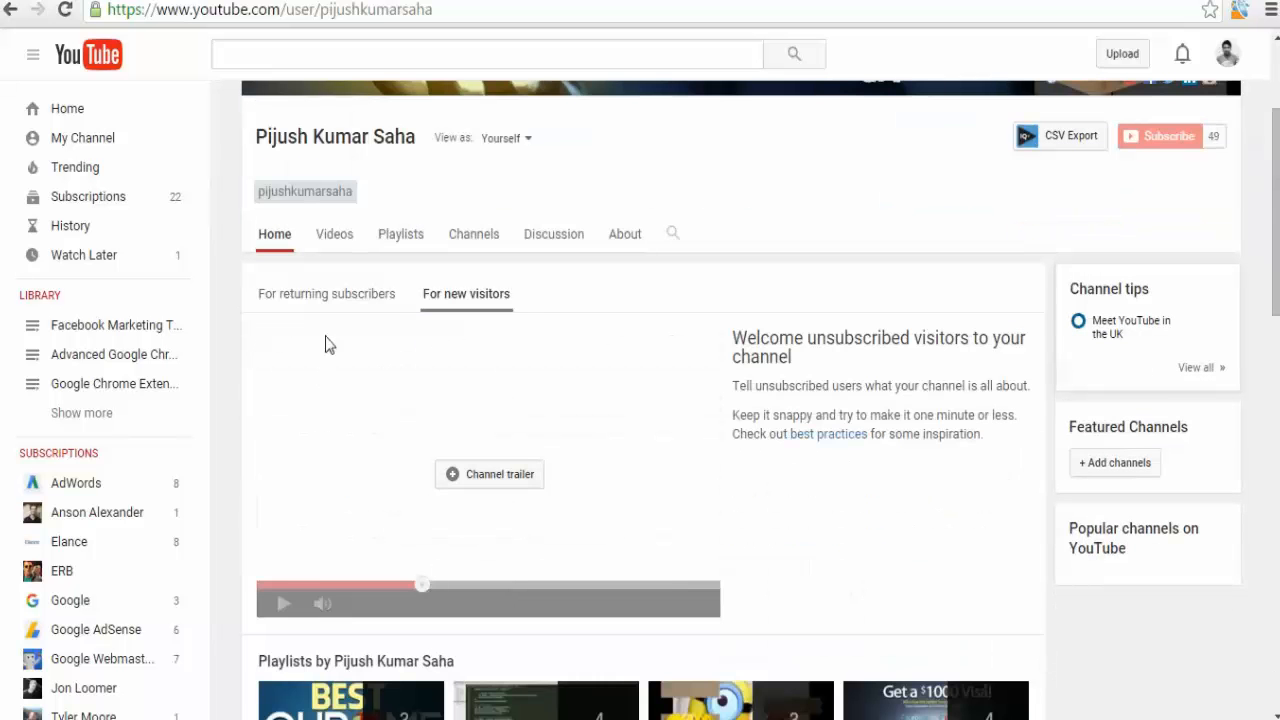
{"action": "left_click", "coordinate": [330, 300]}
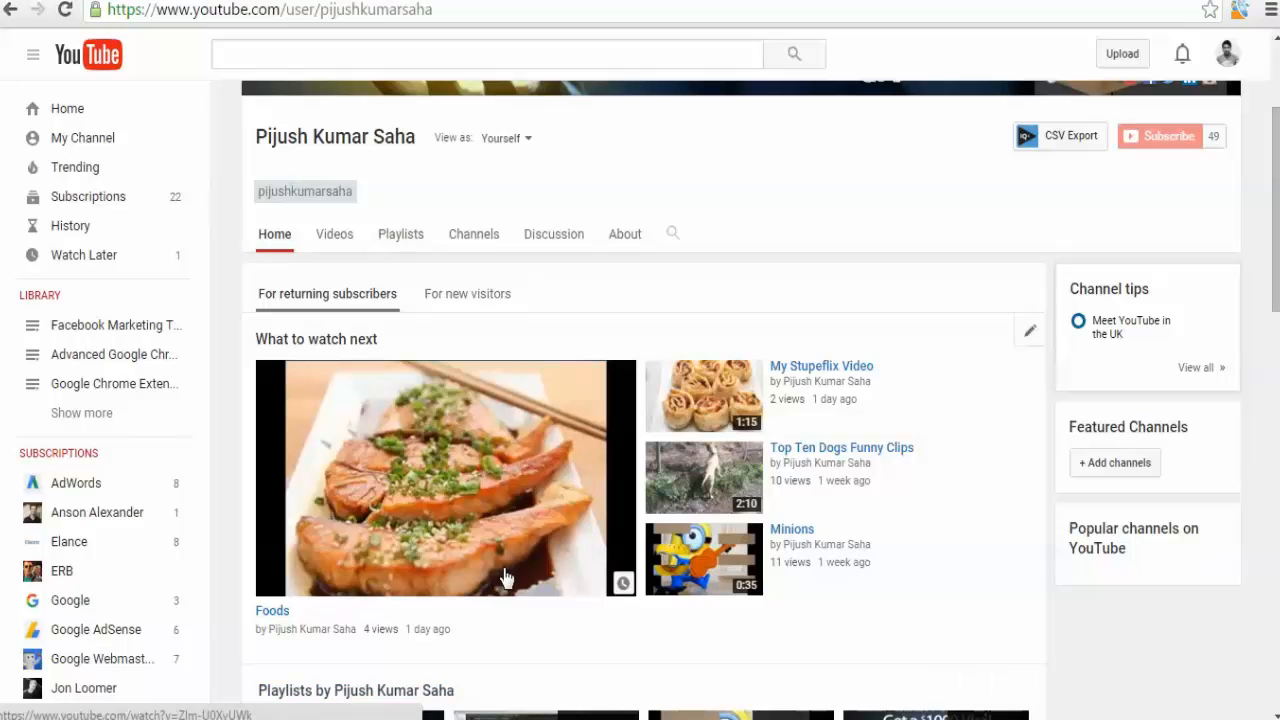
Open Add a section at the bottom of the home page and browse its content options, cancelling each time.
{"action": "scroll", "coordinate": [505, 578], "scroll_direction": "down", "scroll_amount": 6}
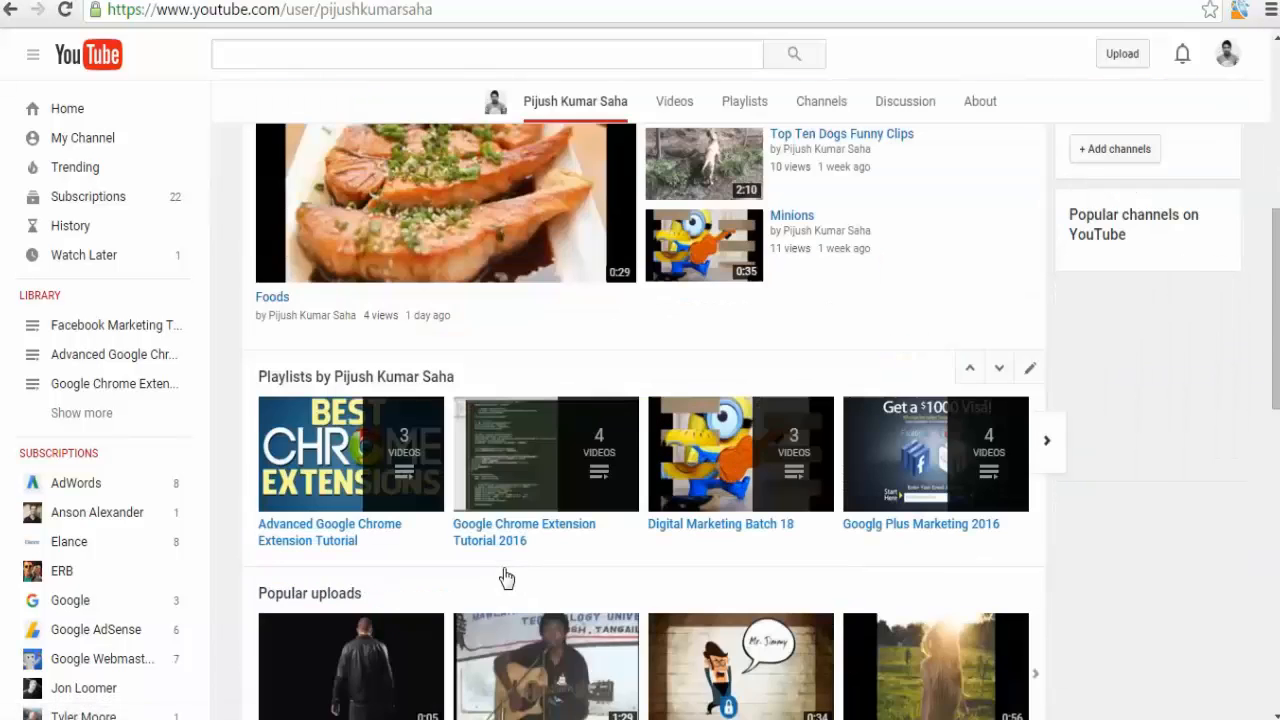
{"action": "scroll", "coordinate": [505, 578], "scroll_direction": "down", "scroll_amount": 6}
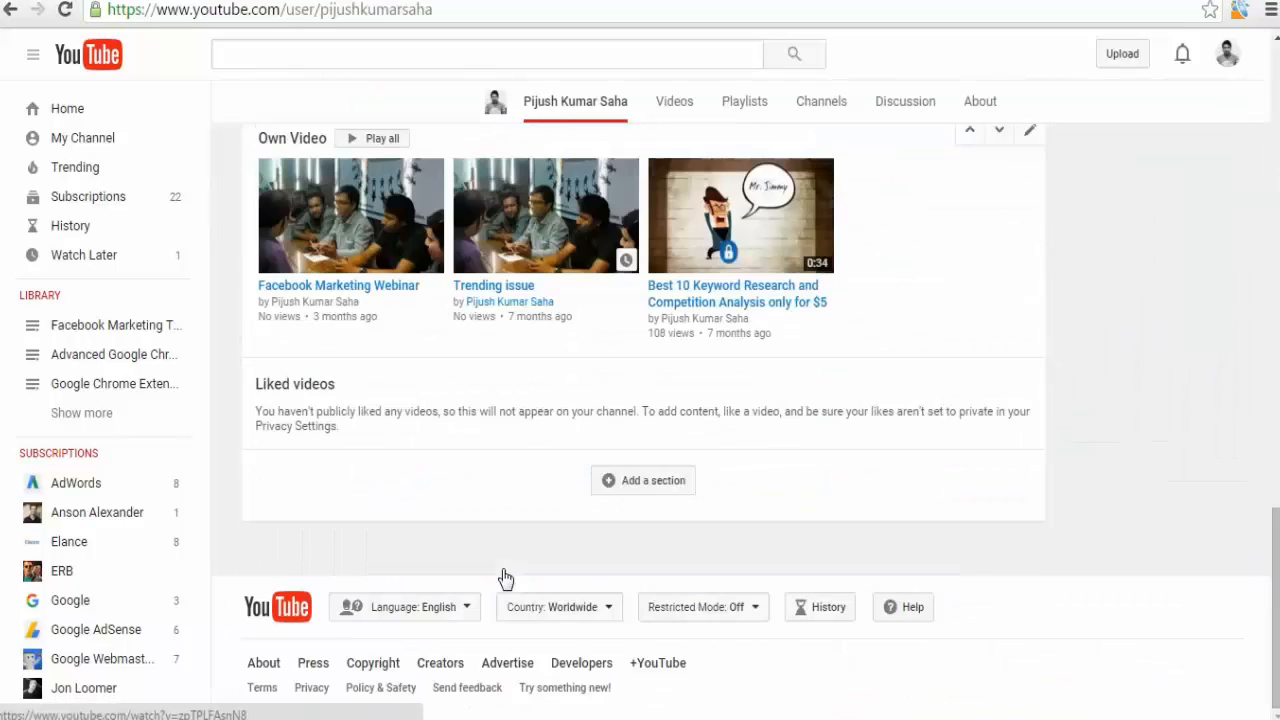
{"action": "left_click", "coordinate": [630, 485]}
{"action": "left_click", "coordinate": [420, 513]}
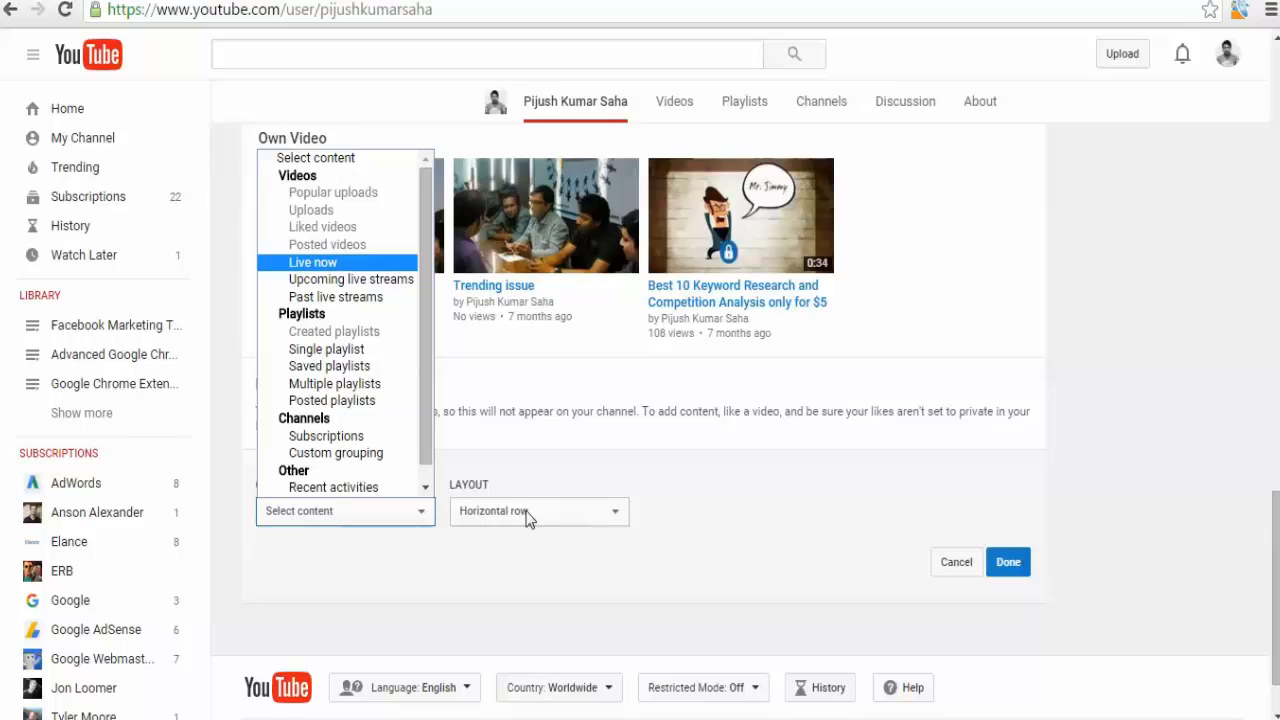
{"action": "left_click", "coordinate": [955, 565]}
{"action": "left_click", "coordinate": [955, 565]}
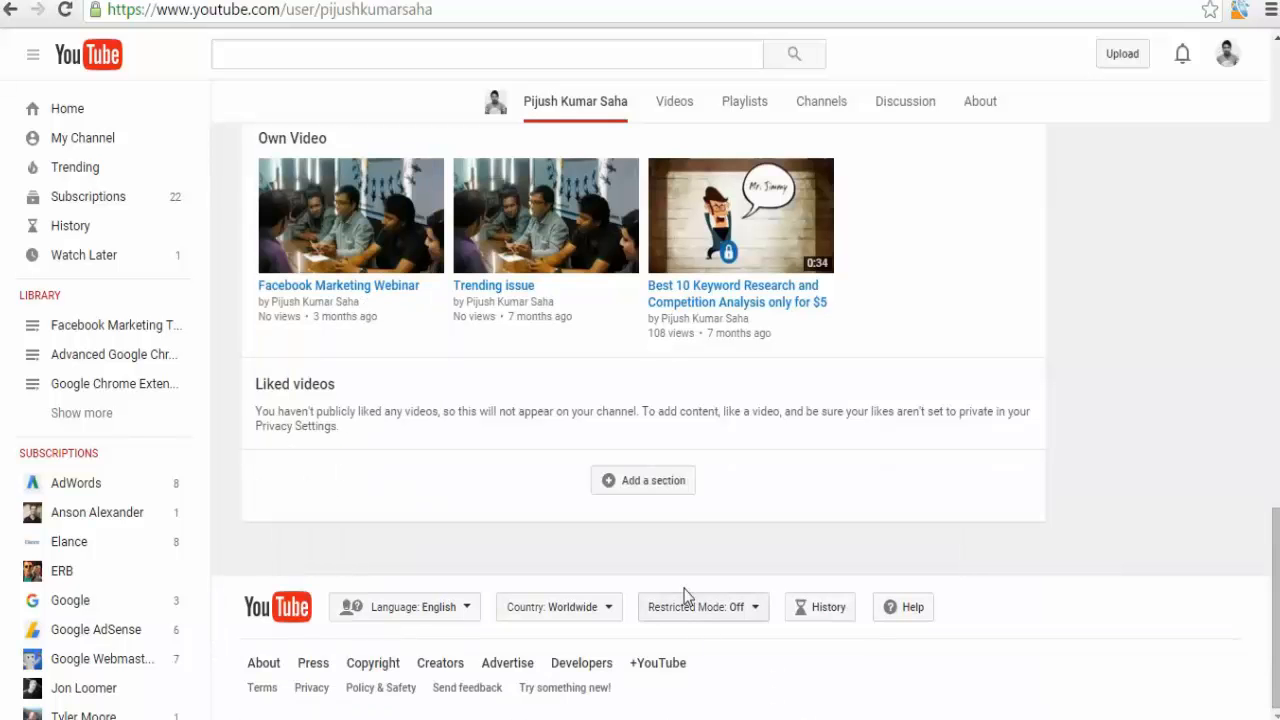
{"action": "left_click", "coordinate": [668, 486]}
{"action": "left_click", "coordinate": [315, 522]}
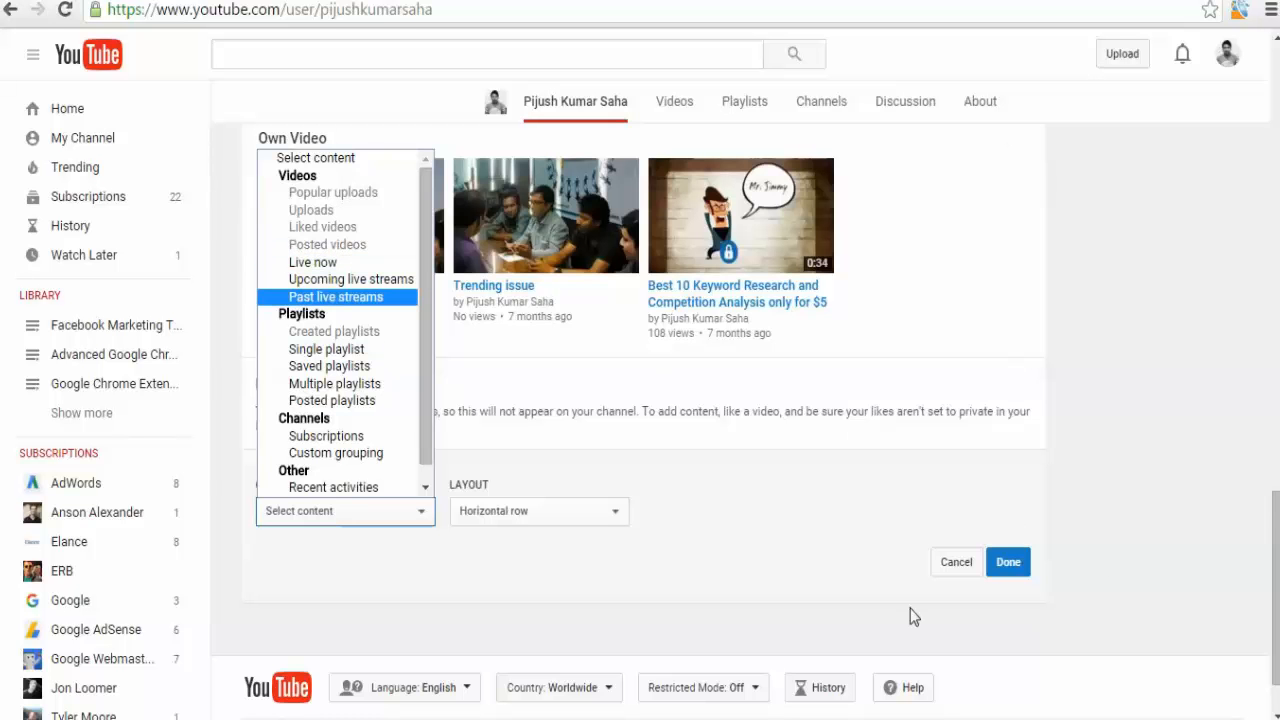
{"action": "left_click", "coordinate": [938, 568]}
{"action": "left_click", "coordinate": [938, 568]}
Load the channel through its custom address by replacing user with c in the page URL.
{"action": "scroll", "coordinate": [588, 557], "scroll_direction": "up", "scroll_amount": 15}
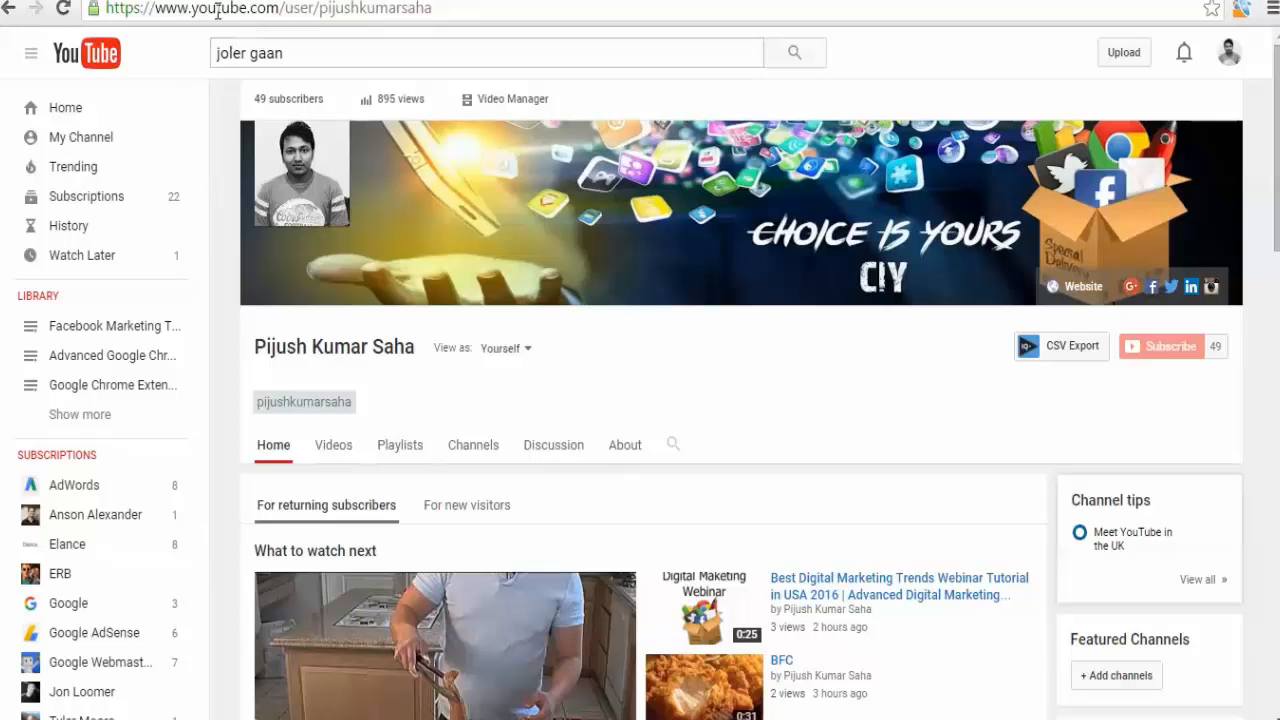
{"action": "left_click_drag", "start_coordinate": [207, 10], "coordinate": [322, 12]}
{"action": "left_click", "coordinate": [451, 10]}
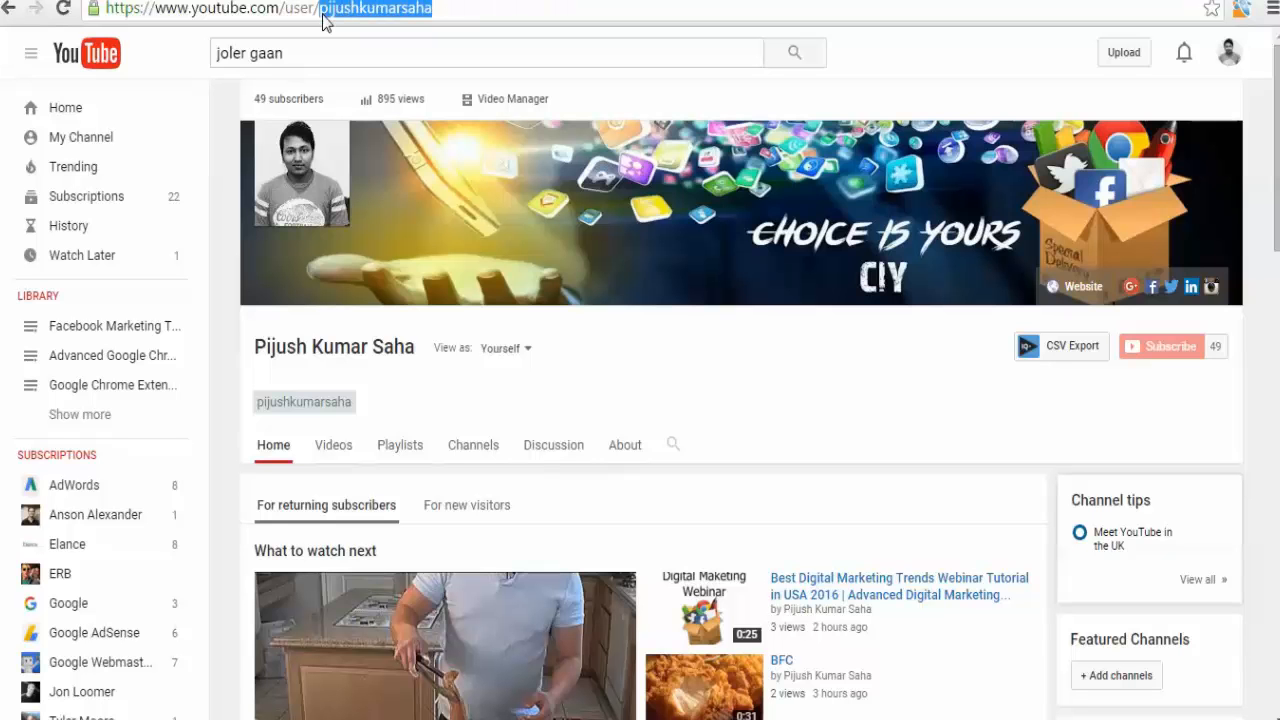
{"action": "left_click", "coordinate": [322, 14]}
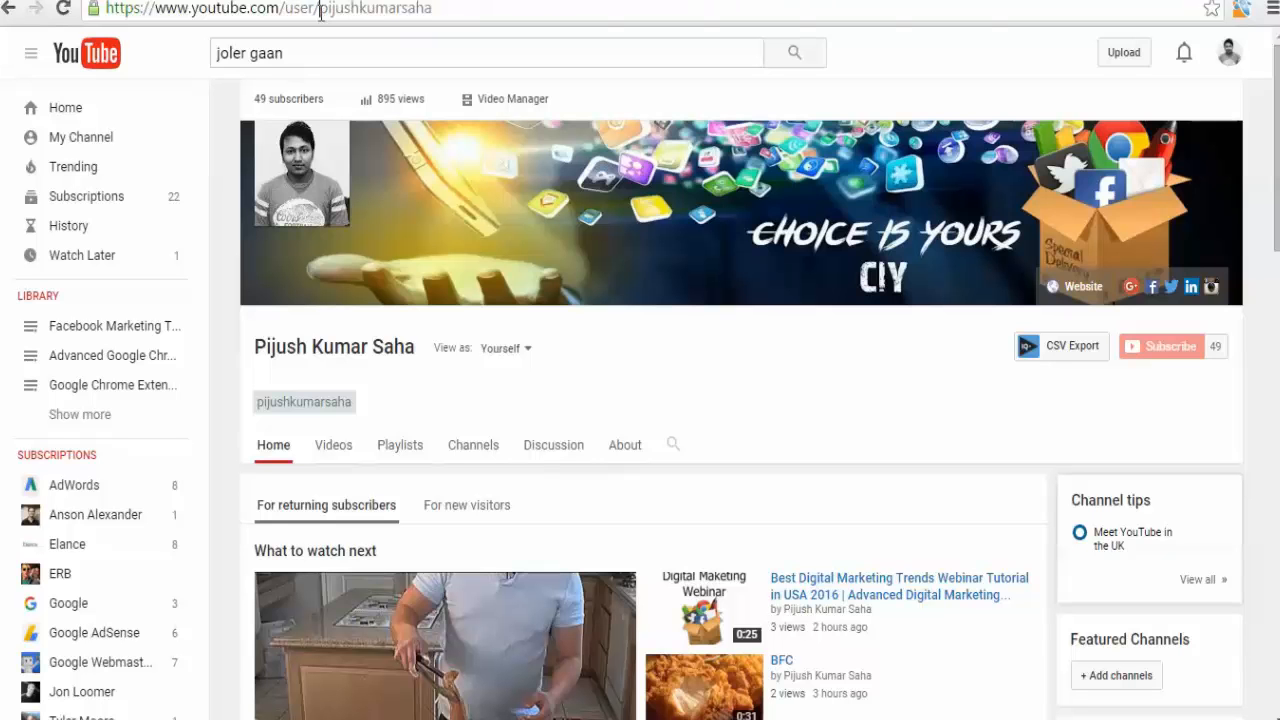
{"action": "left_click_drag", "start_coordinate": [321, 12], "coordinate": [458, 10]}
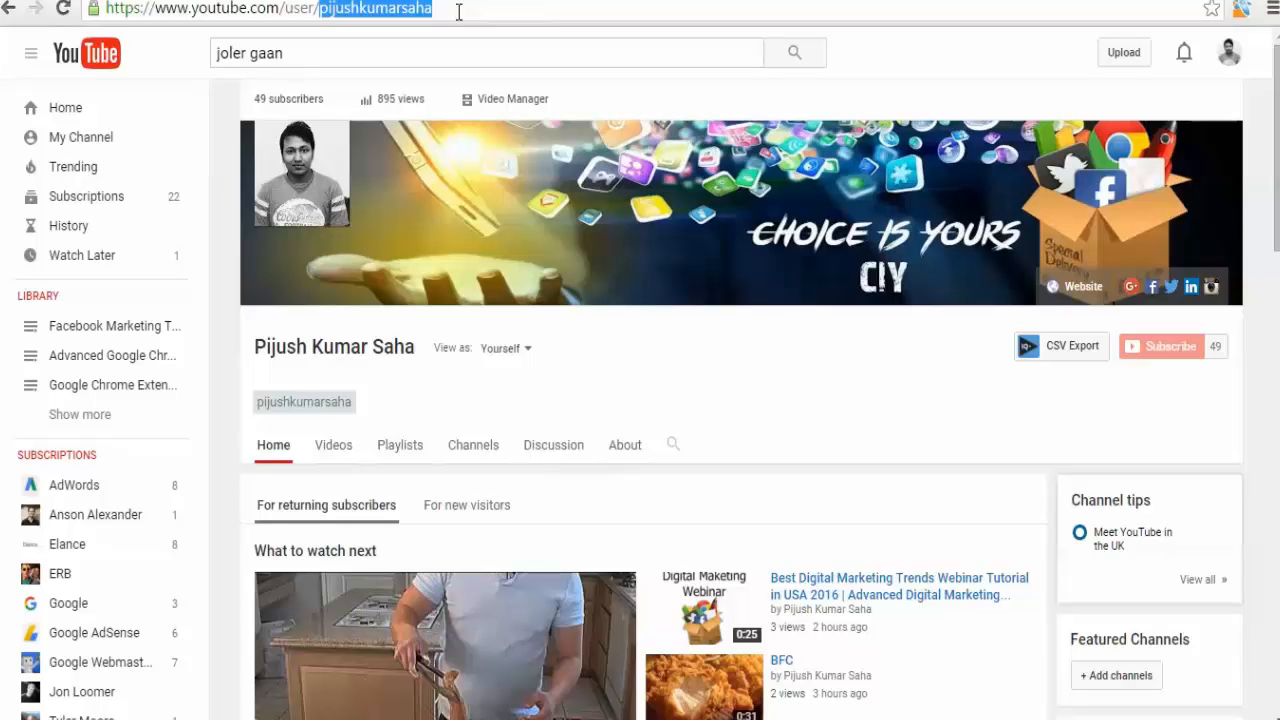
{"action": "left_click", "coordinate": [340, 11]}
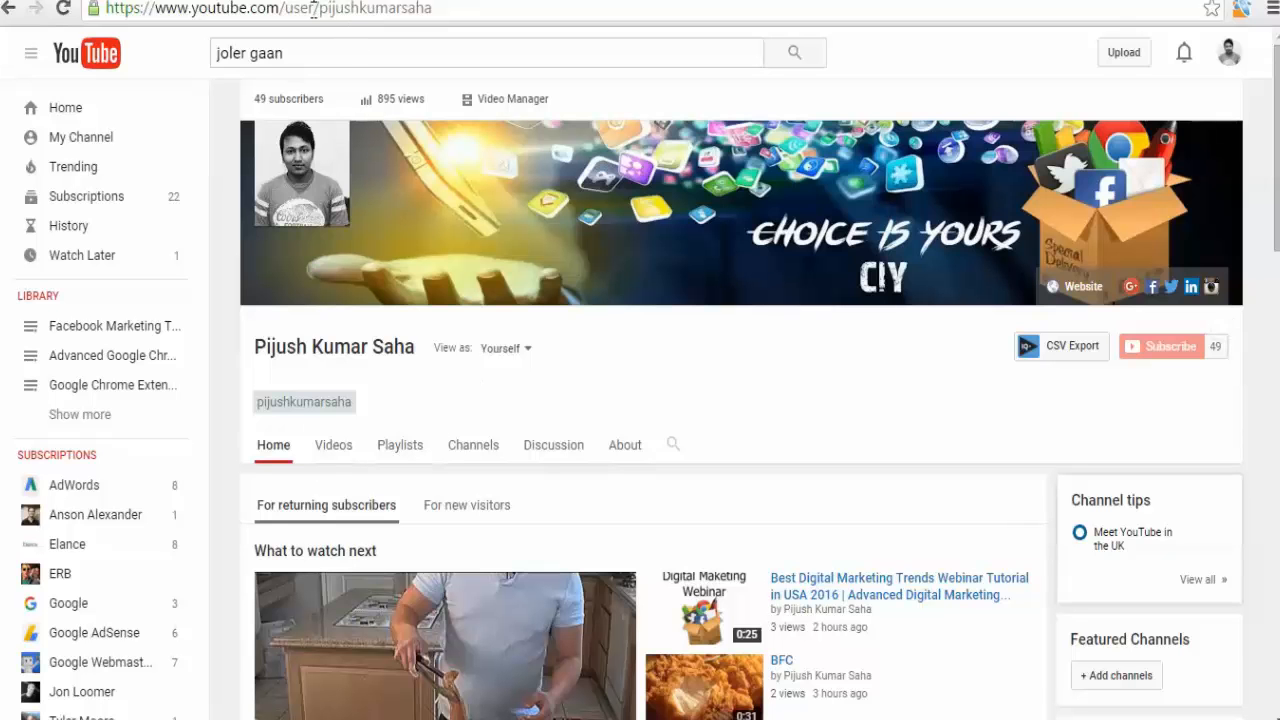
{"action": "left_click_drag", "start_coordinate": [314, 10], "coordinate": [289, 10]}
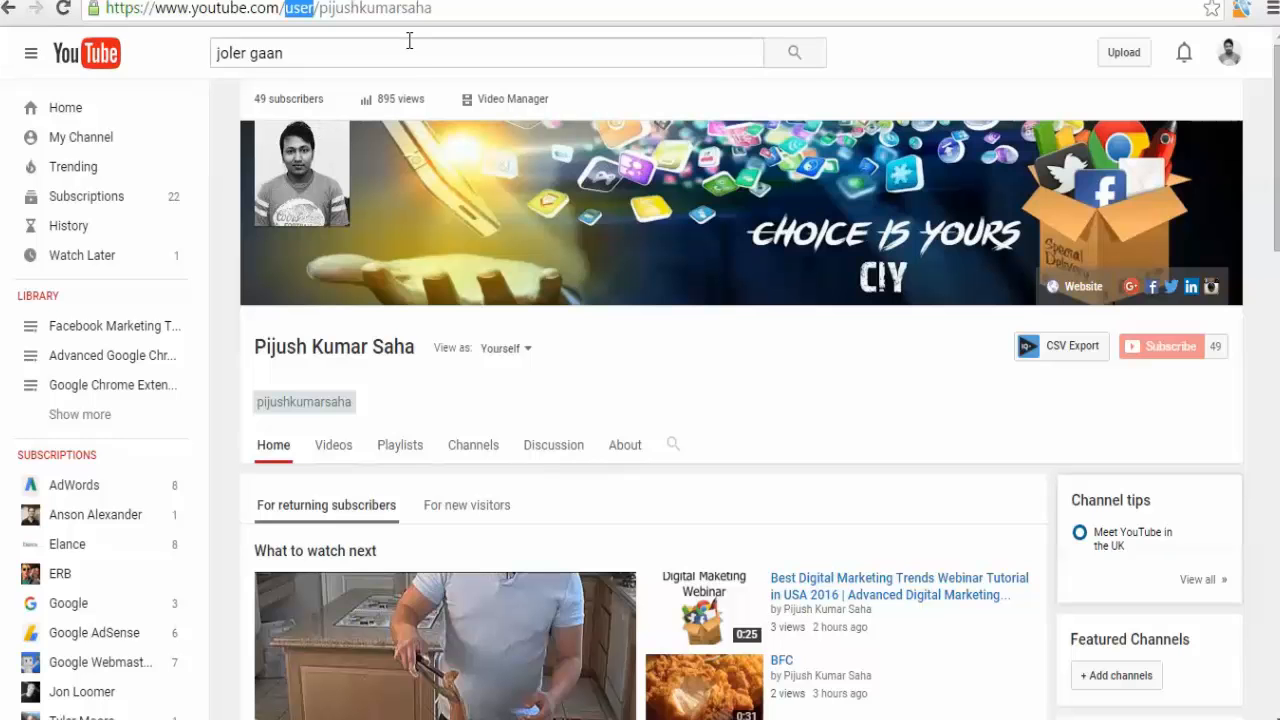
{"action": "type", "text": "c"}
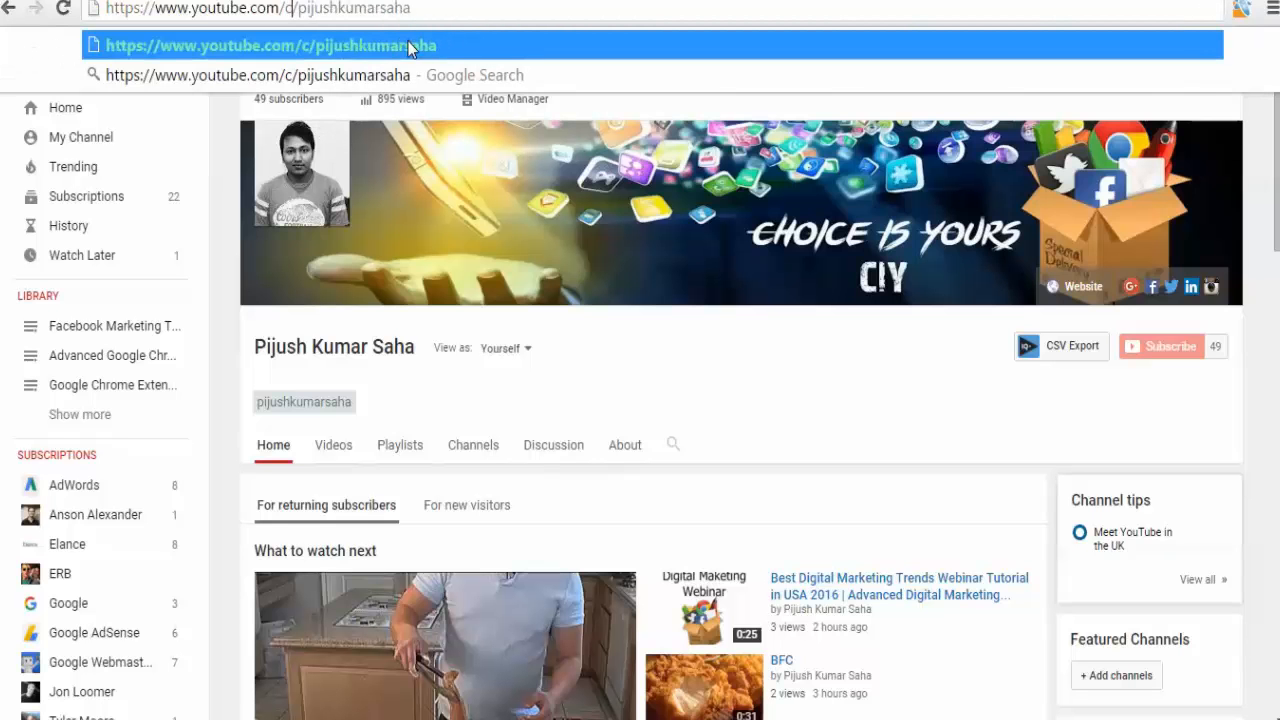
{"action": "left_click", "coordinate": [224, 361]}
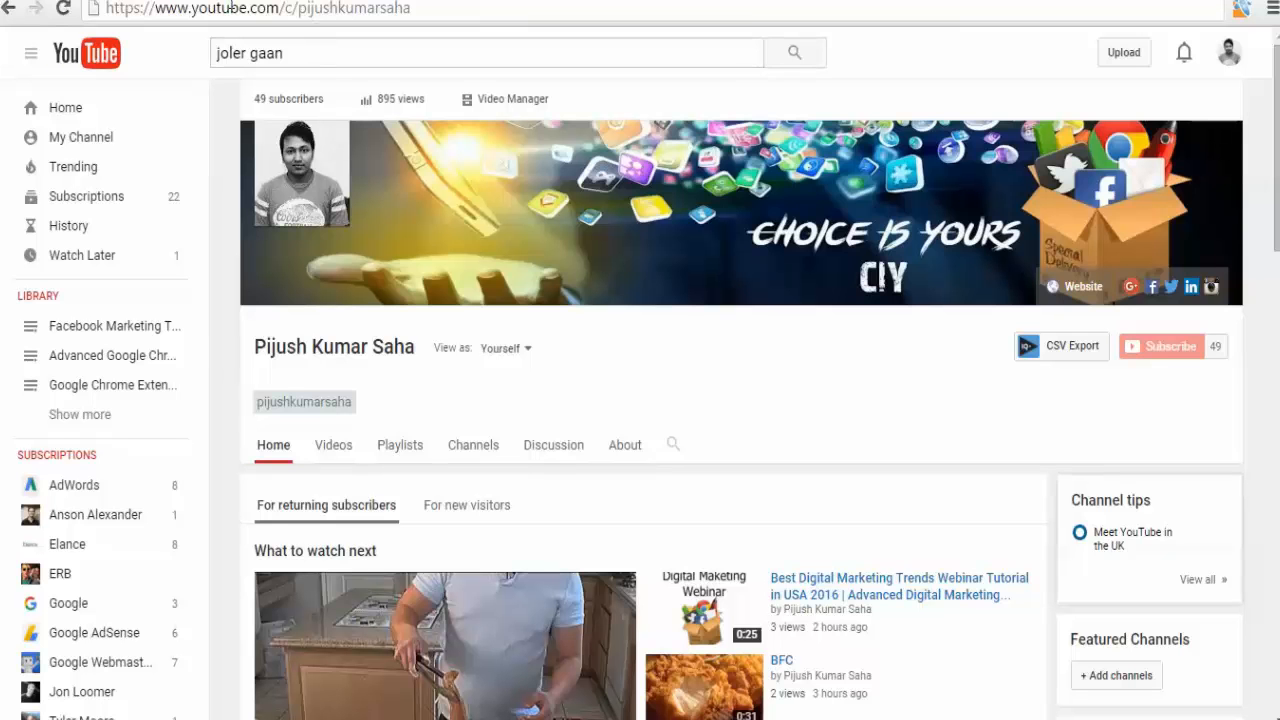
Change the channel address back to the /user/ path and reload the channel page.
{"action": "left_click_drag", "start_coordinate": [106, 8], "coordinate": [434, 14]}
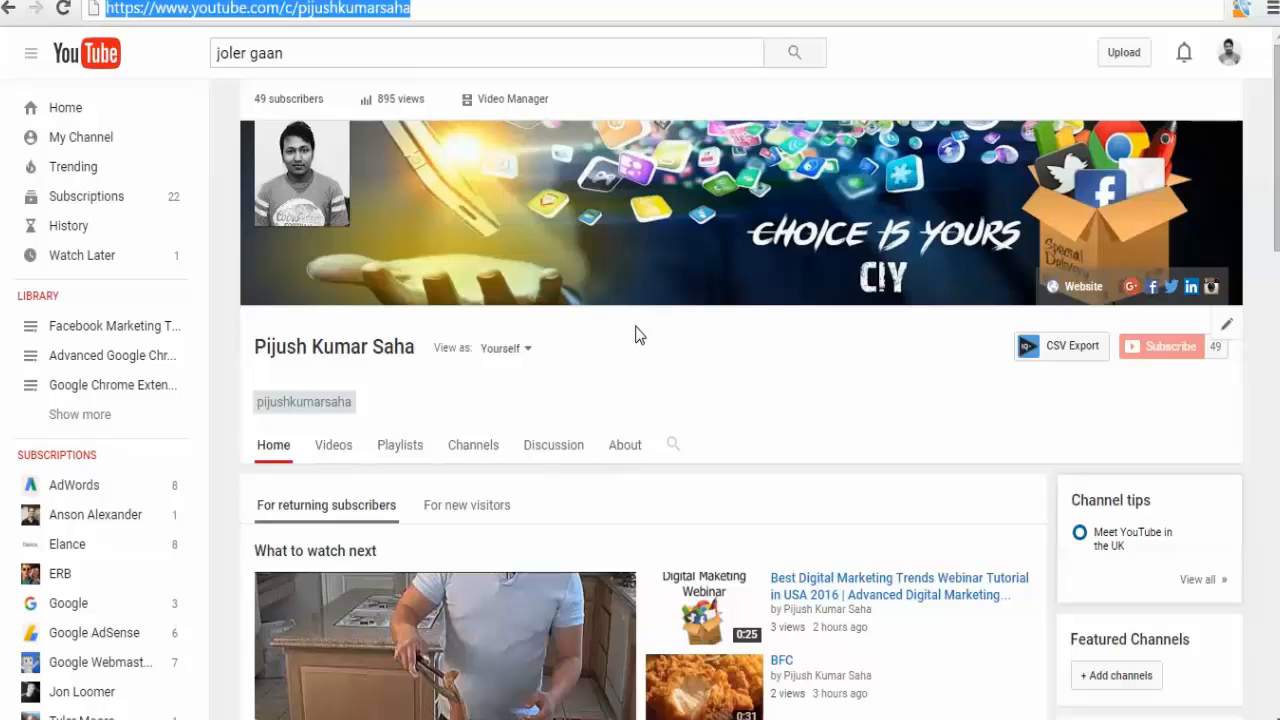
{"action": "left_click", "coordinate": [286, 9]}
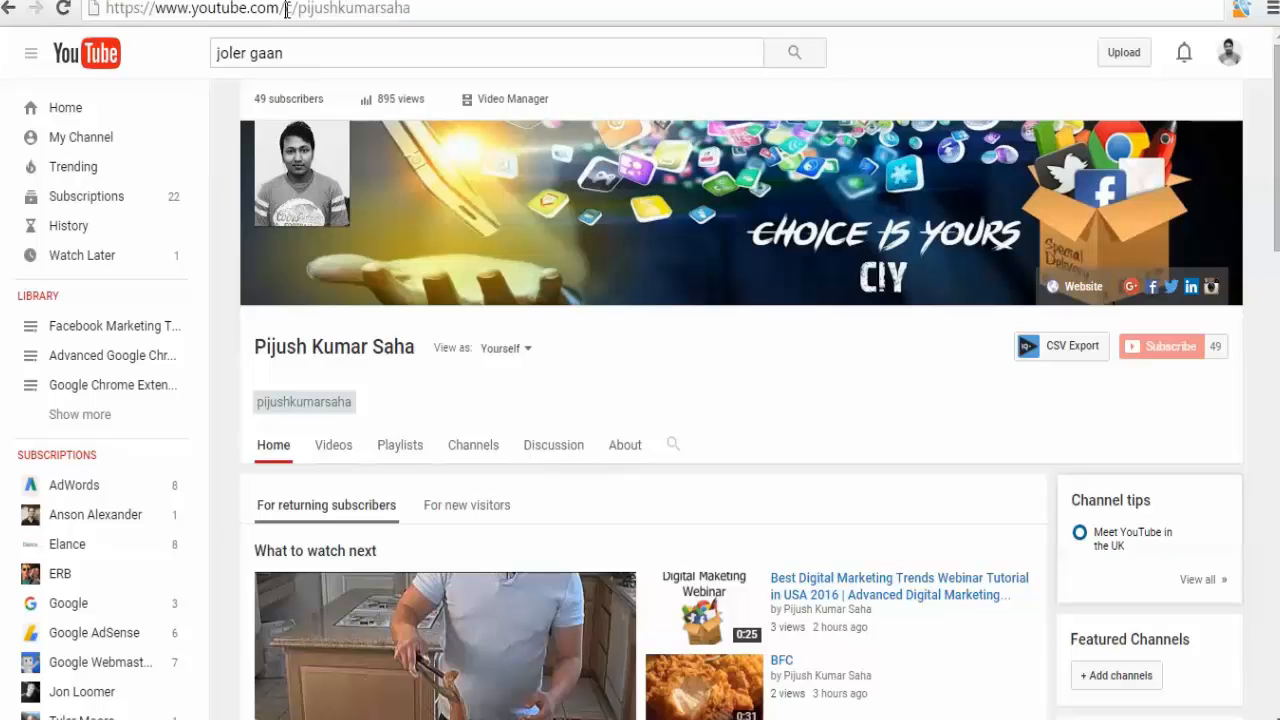
{"action": "left_click_drag", "start_coordinate": [287, 9], "coordinate": [297, 10]}
{"action": "left_click", "coordinate": [293, 9]}
{"action": "left_click_drag", "start_coordinate": [287, 9], "coordinate": [300, 10]}
{"action": "type", "text": "user/"}
{"action": "key", "text": "Return"}
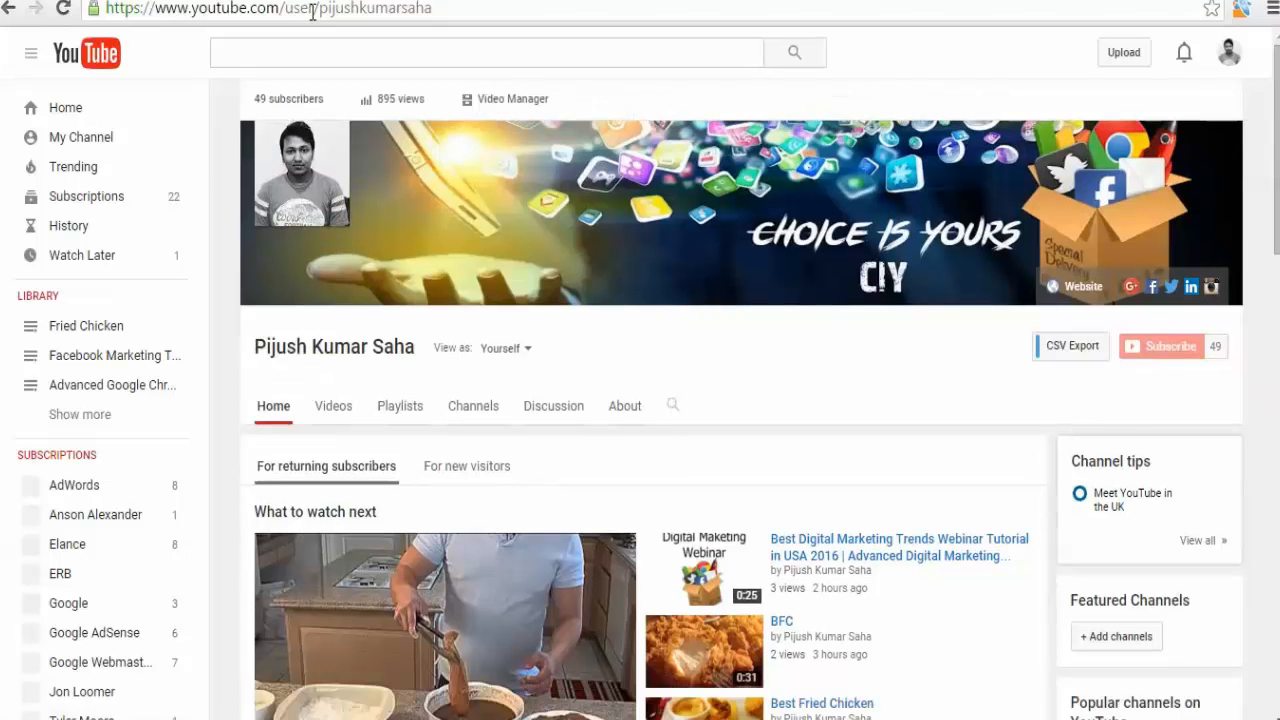
Copy the channel's custom /c/ address and open it in a new browser tab.
{"action": "left_click", "coordinate": [312, 10]}
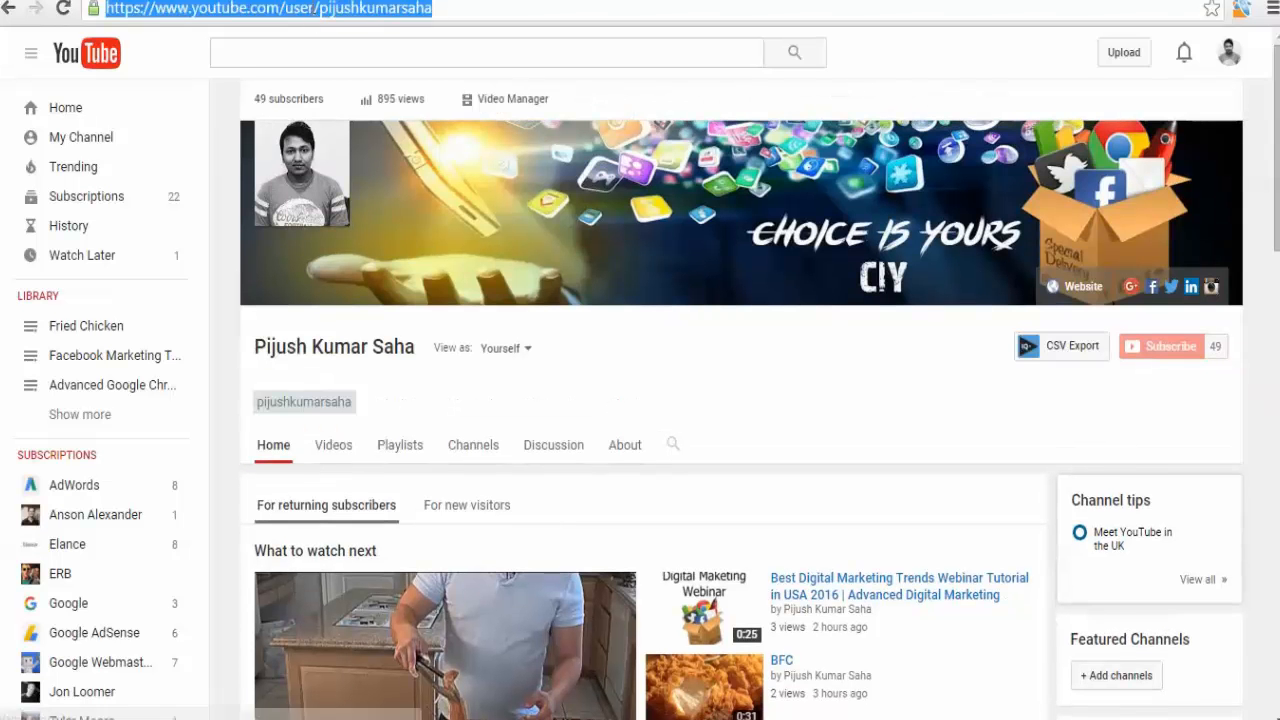
{"action": "left_click", "coordinate": [313, 9]}
{"action": "left_click_drag", "start_coordinate": [313, 9], "coordinate": [293, 11]}
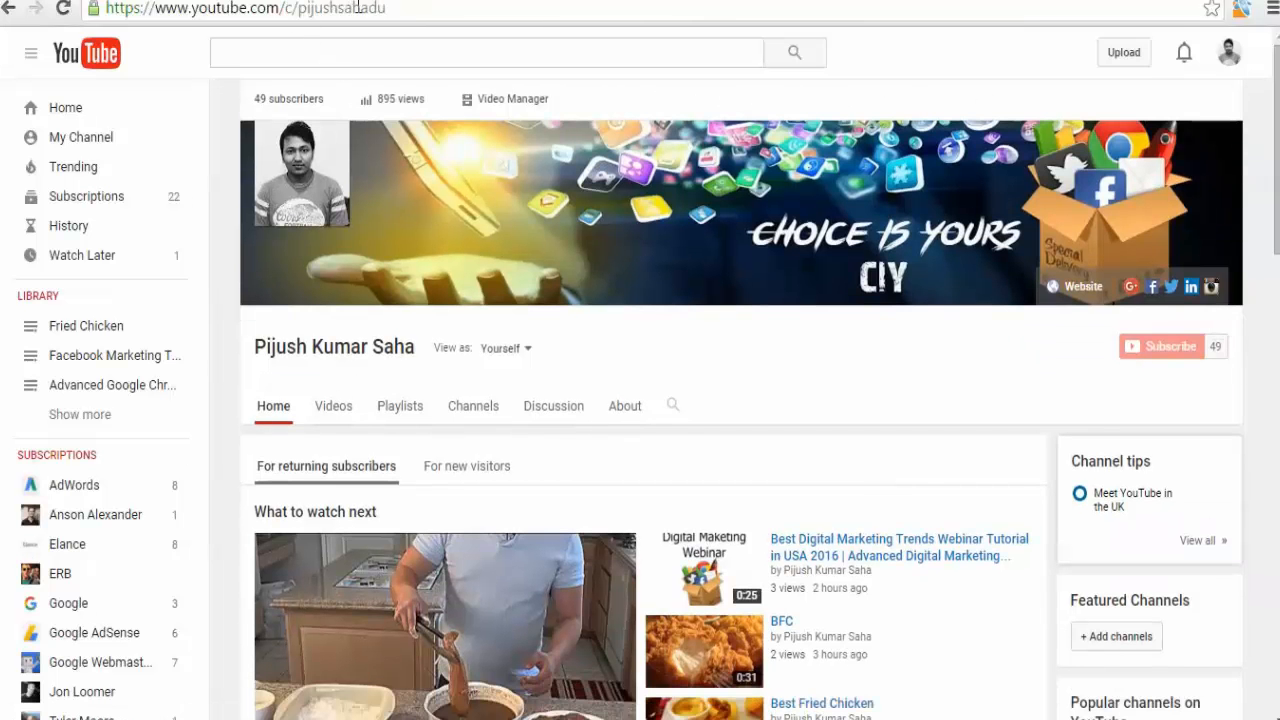
{"action": "left_click", "coordinate": [358, 8]}
{"action": "key", "text": "ctrl+c"}
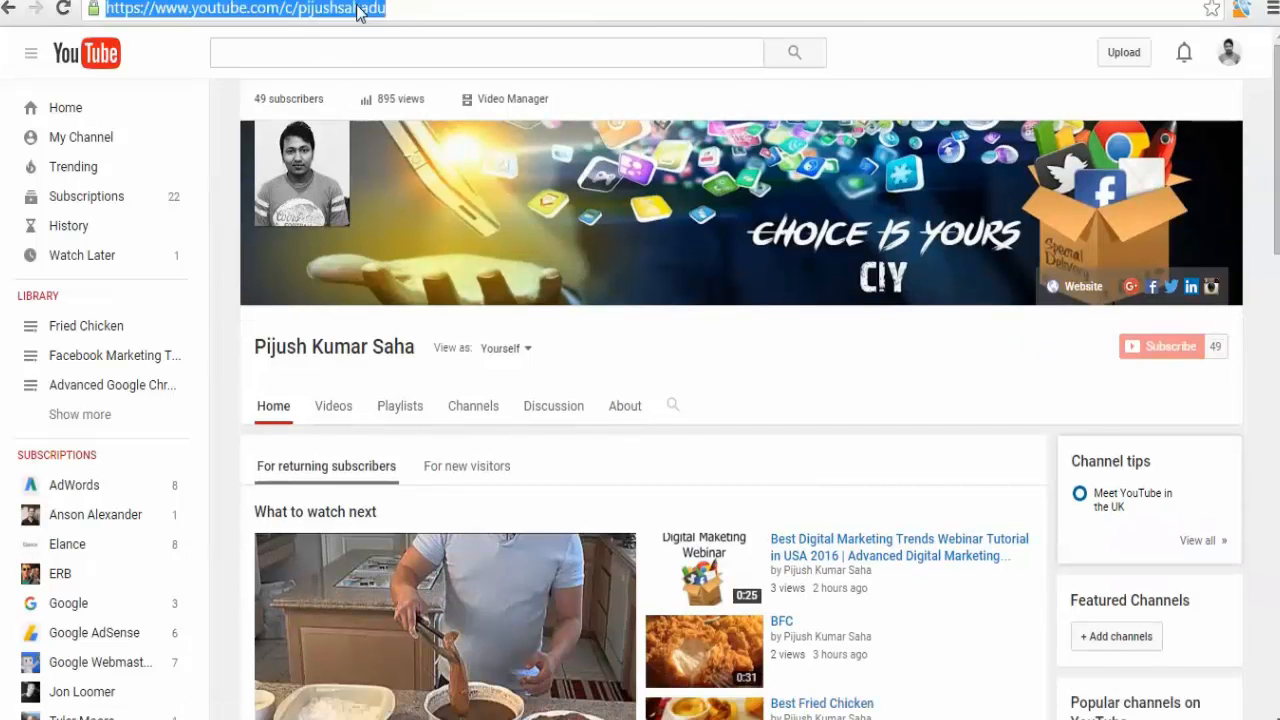
{"action": "key", "text": "ctrl+t"}
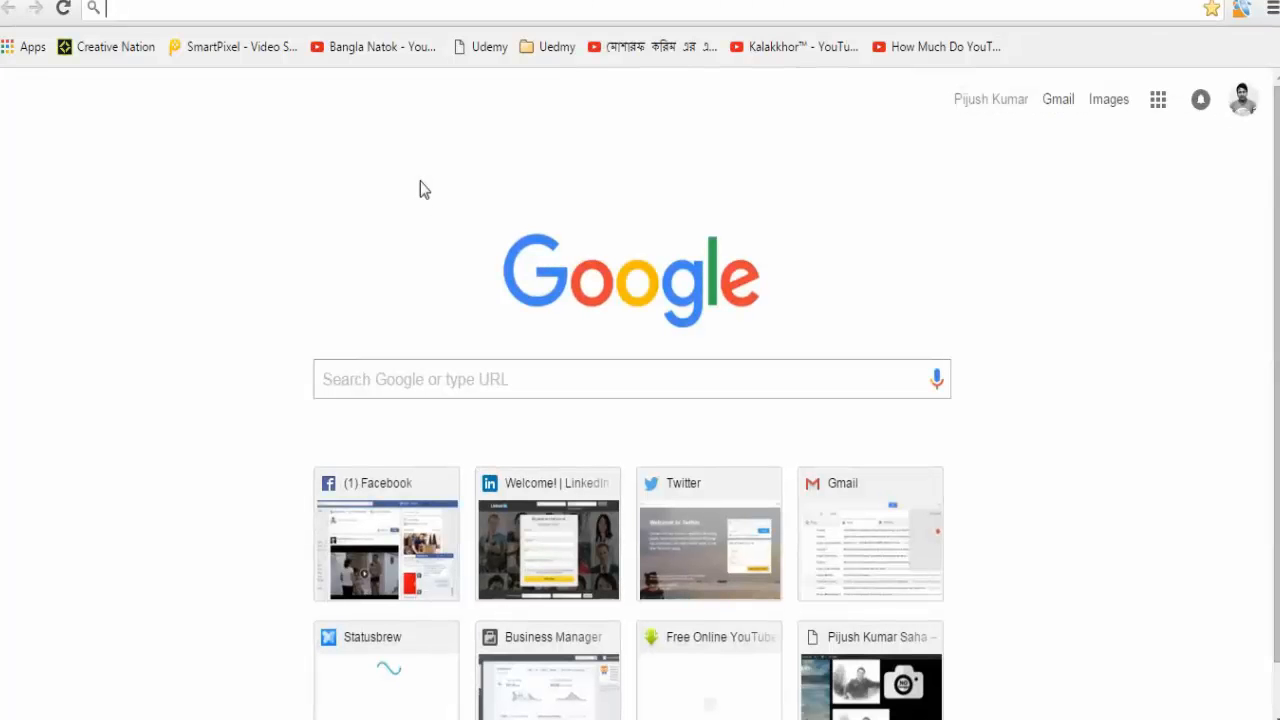
{"action": "key", "text": "ctrl+v"}
{"action": "key", "text": "Return"}
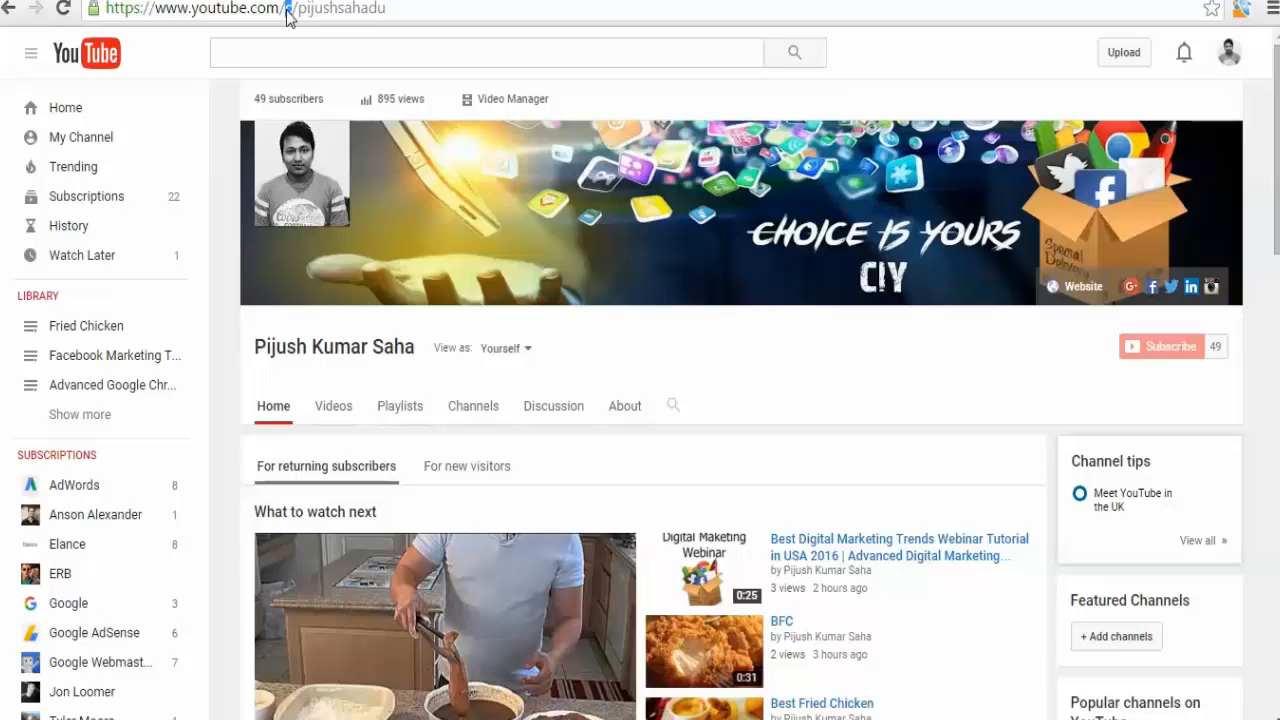
Switch the custom address to the /user/ path, correct the username and reload the channel page.
{"action": "type", "text": "user"}
{"action": "key", "text": "Return"}
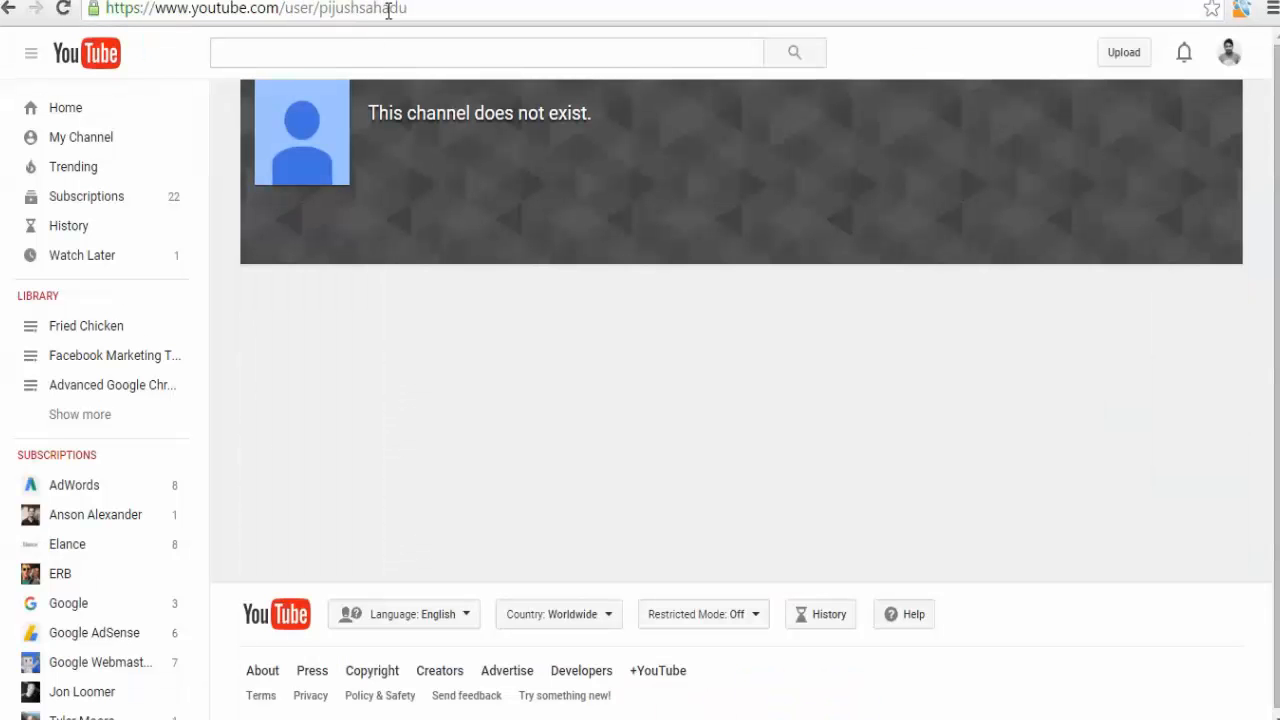
{"action": "left_click_drag", "start_coordinate": [390, 7], "coordinate": [434, 7]}
{"action": "key", "text": "BackSpace"}
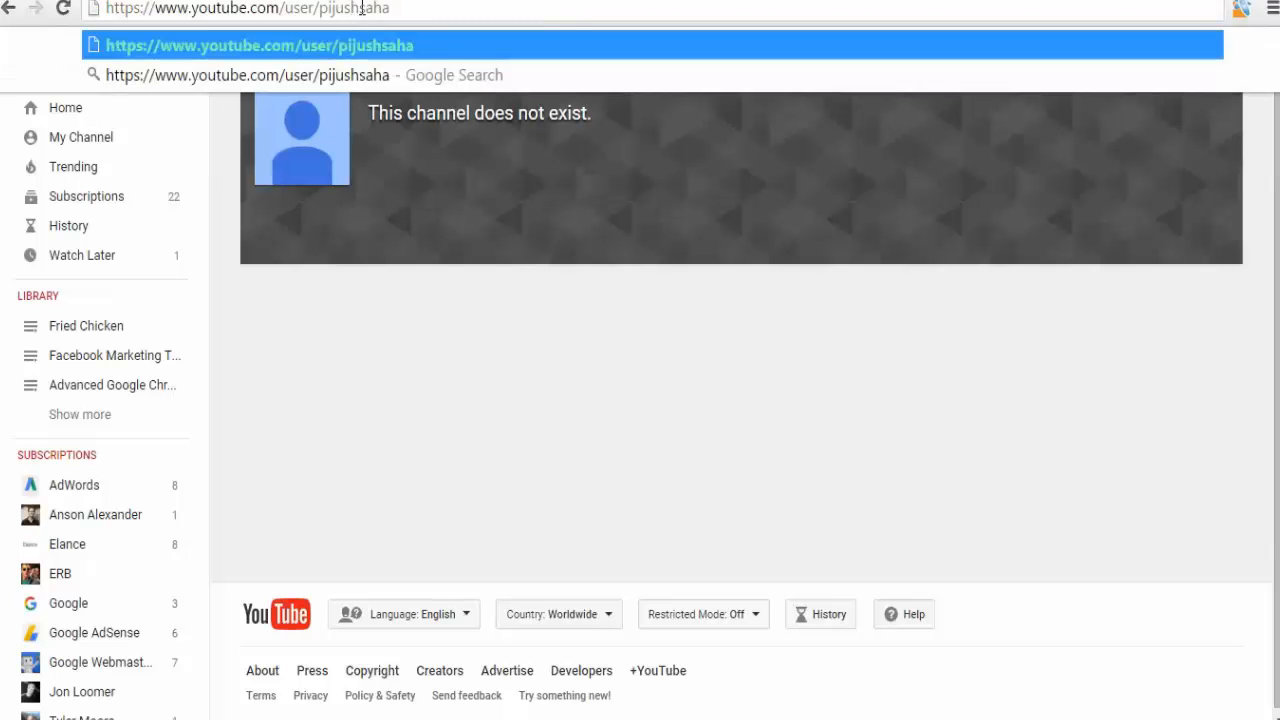
{"action": "left_click", "coordinate": [361, 8]}
{"action": "type", "text": "kumar"}
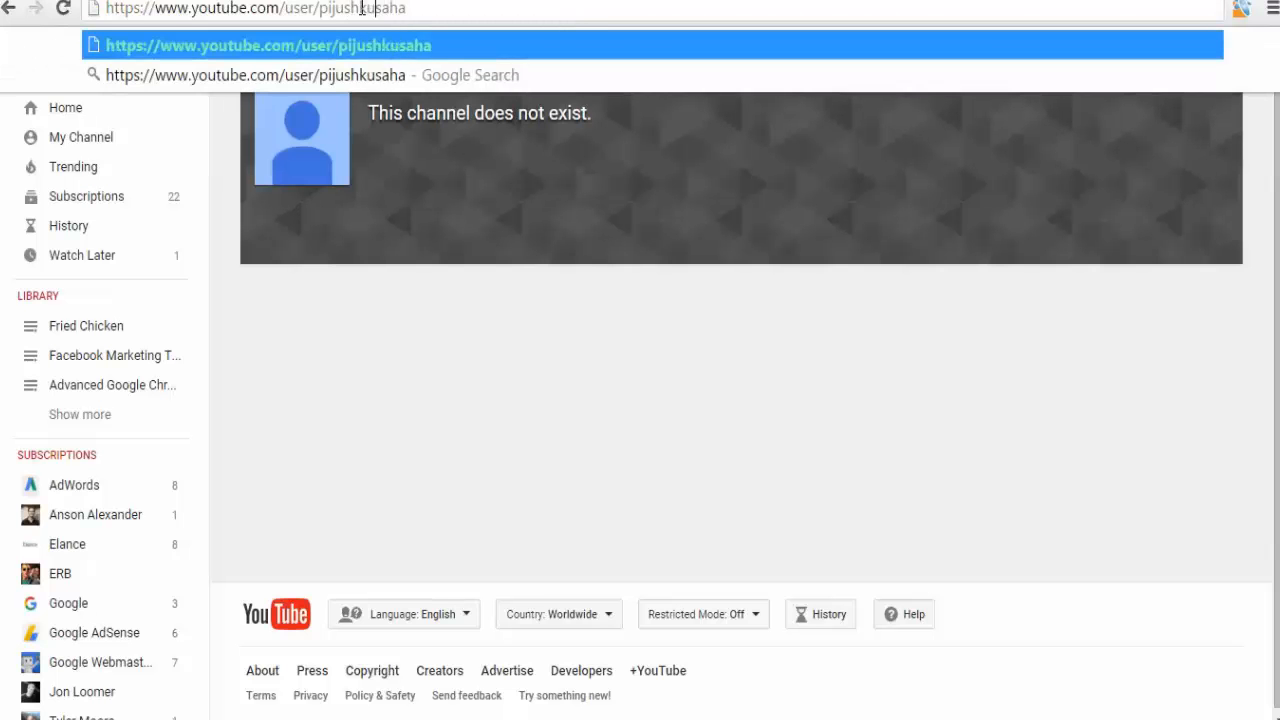
{"action": "key", "text": "Return"}
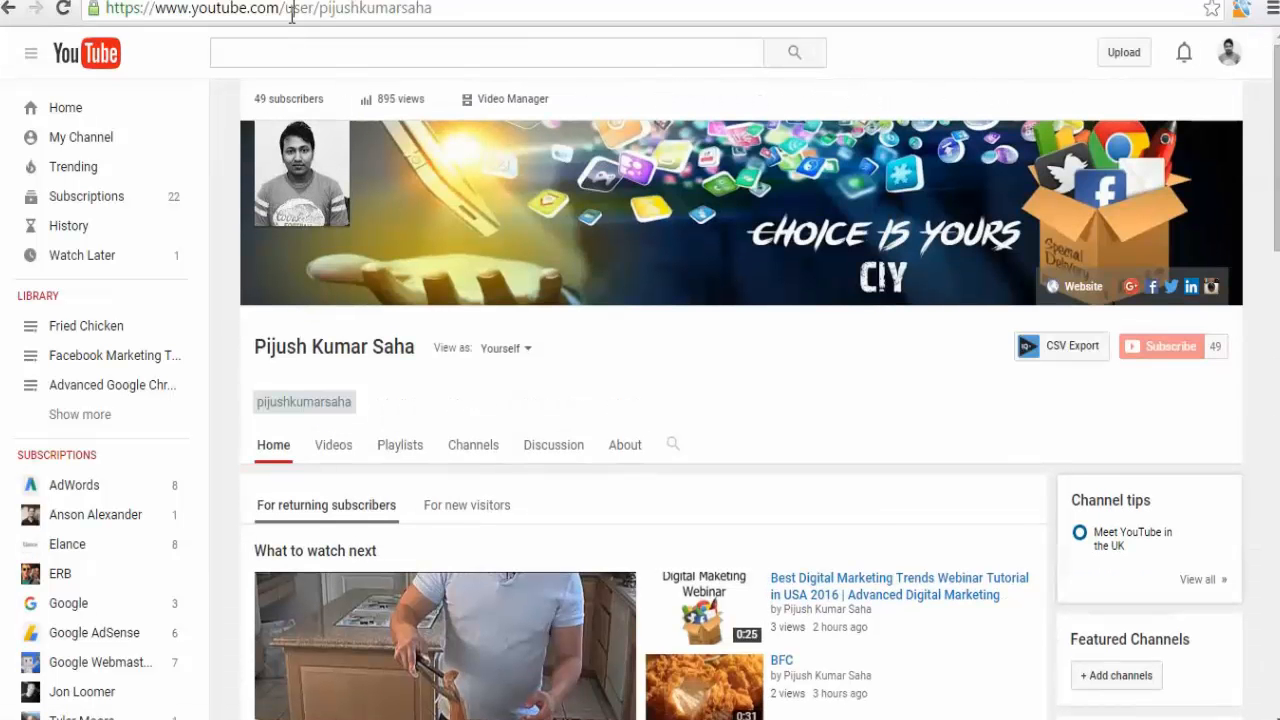
Compare the /user/ and /c/ channel addresses by highlighting their paths in the address bar.
{"action": "left_click_drag", "start_coordinate": [292, 8], "coordinate": [406, 10]}
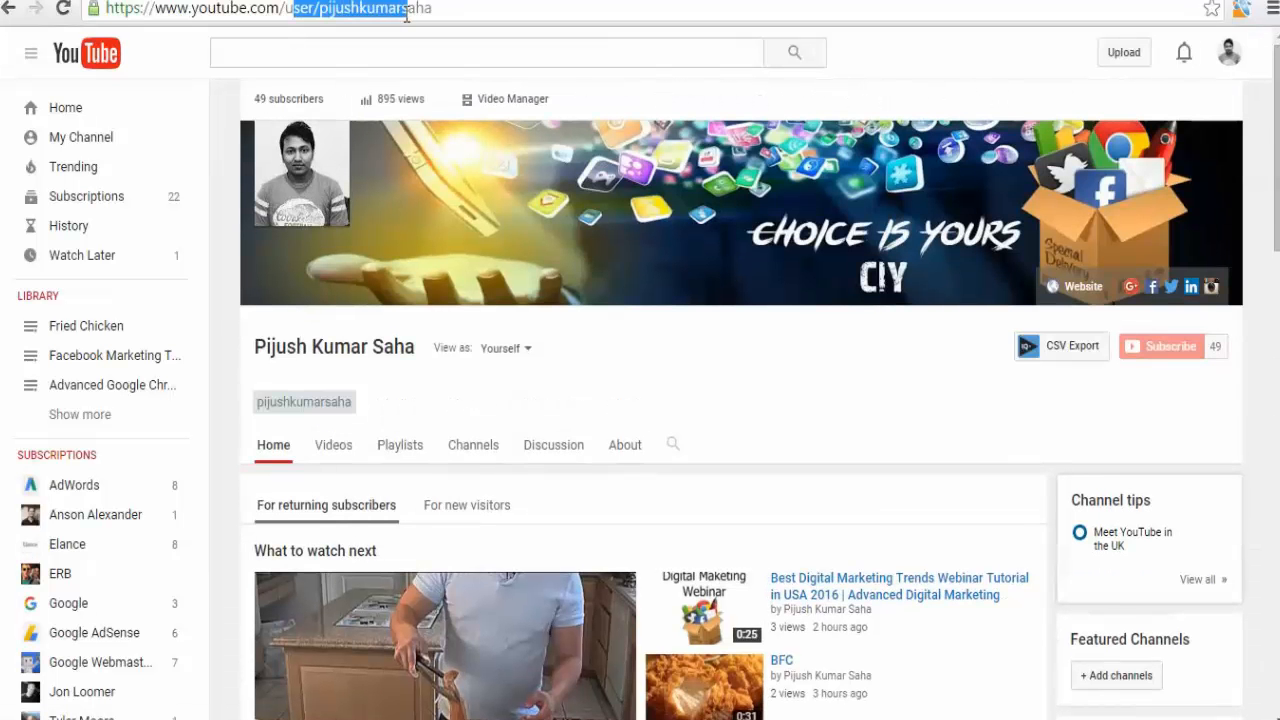
{"action": "left_click", "coordinate": [406, 10]}
{"action": "left_click", "coordinate": [345, 0]}
{"action": "left_click", "coordinate": [292, 9]}
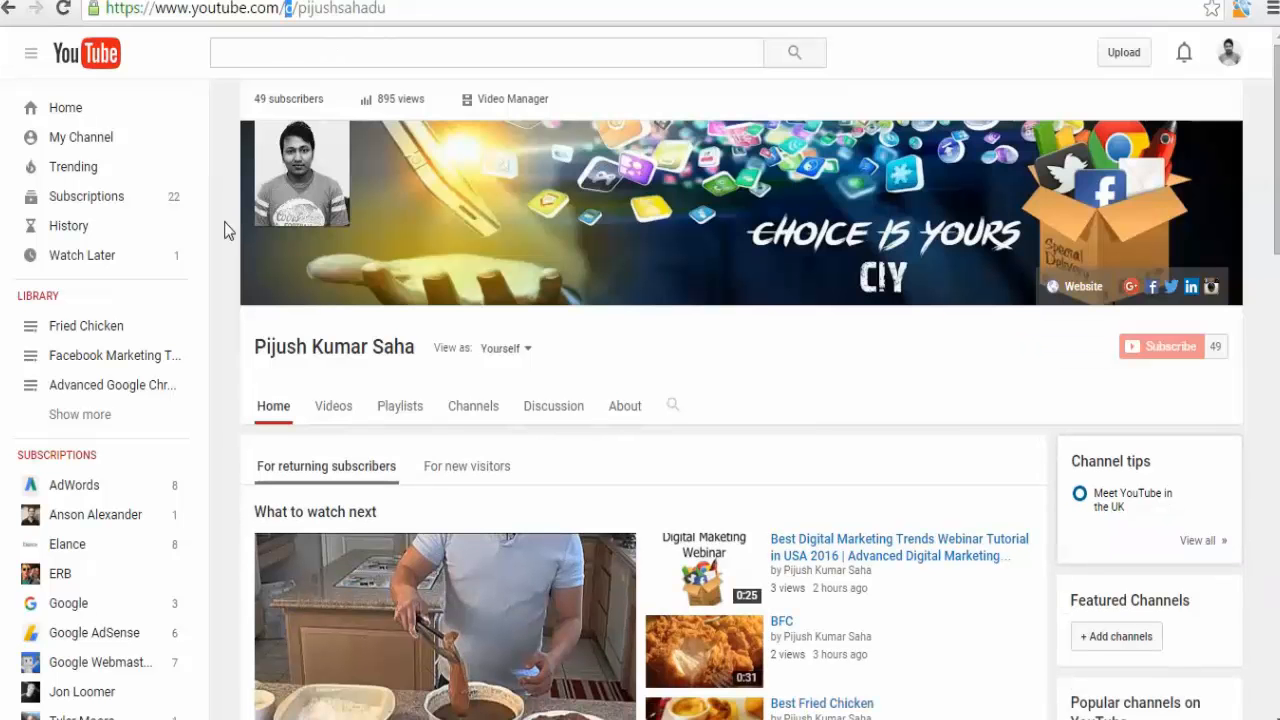
{"action": "left_click_drag", "start_coordinate": [285, 9], "coordinate": [368, 9]}
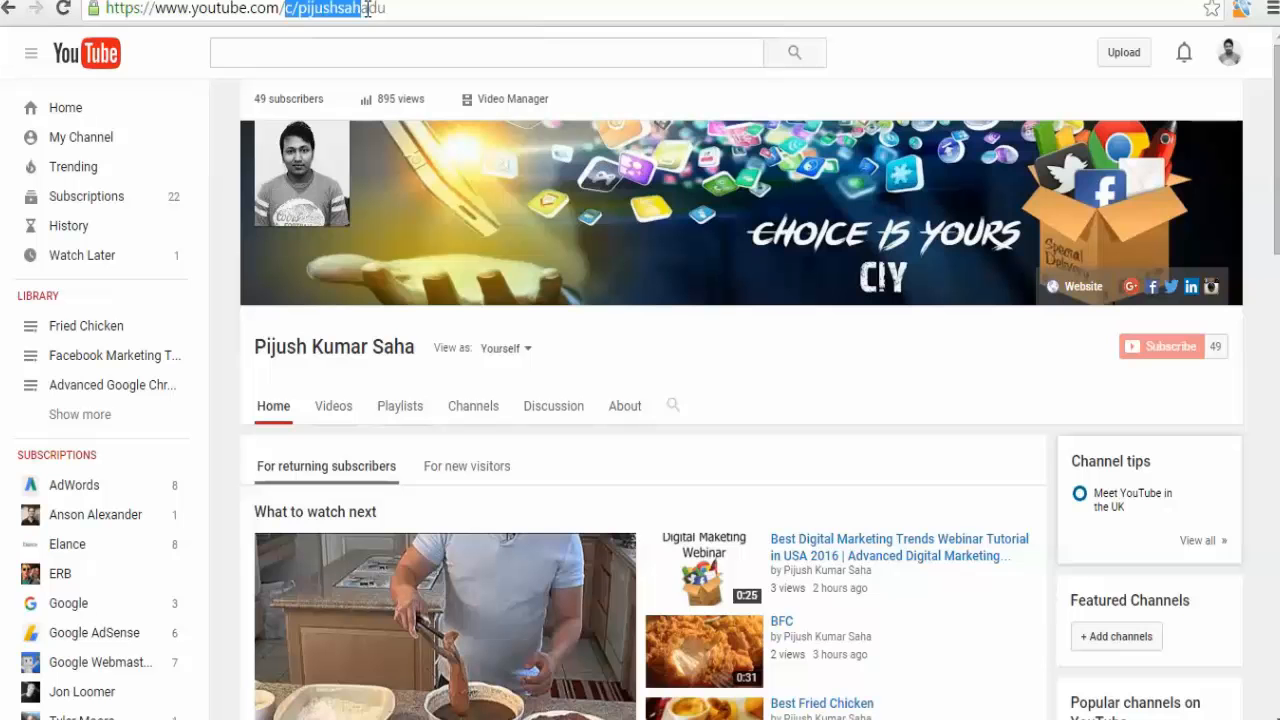
{"action": "left_click", "coordinate": [369, 9]}
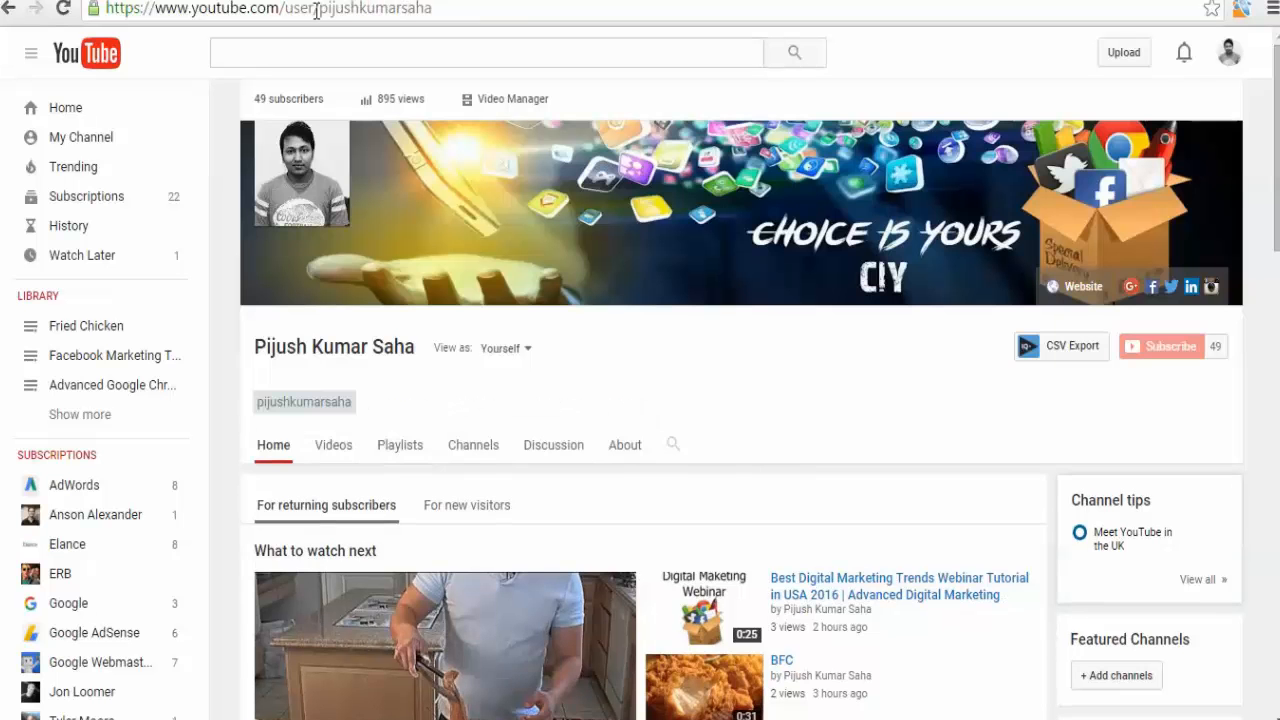
{"action": "left_click_drag", "start_coordinate": [286, 9], "coordinate": [398, 9]}
{"action": "left_click", "coordinate": [398, 9]}
{"action": "left_click", "coordinate": [330, 358]}
{"action": "left_click", "coordinate": [288, 10]}
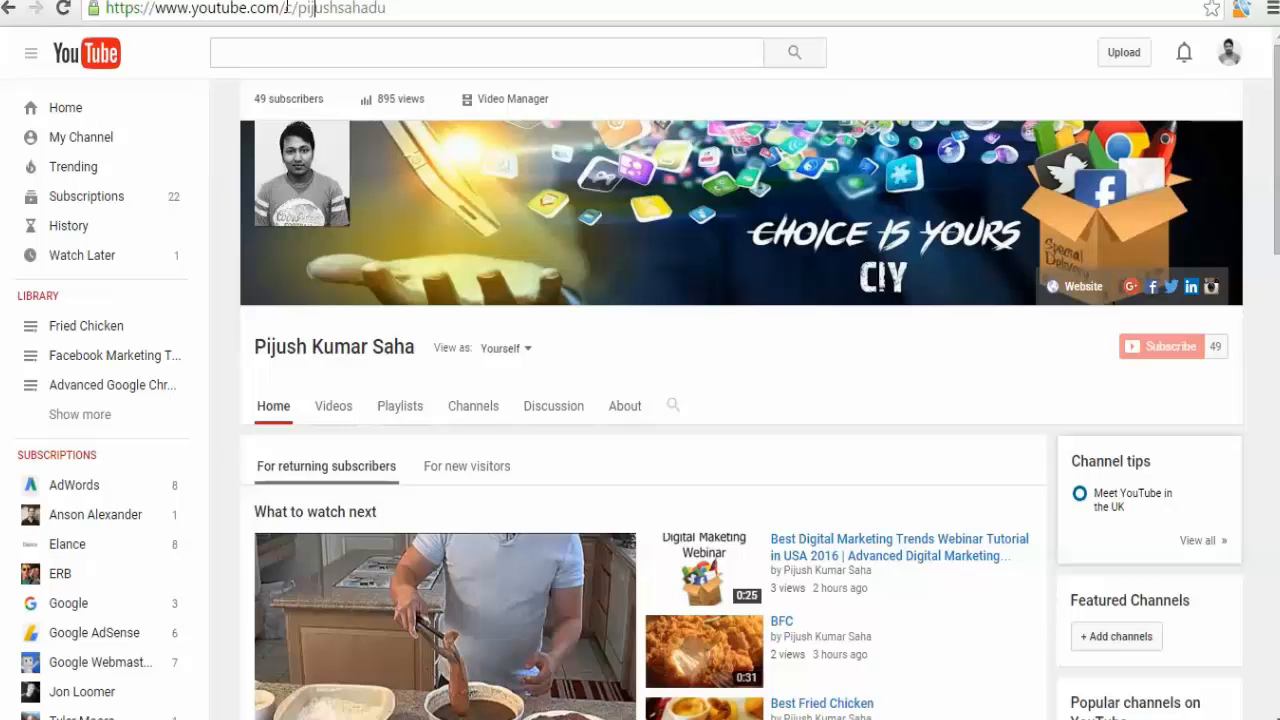
Remove the /c/ prefix and load the channel by its custom name directly after youtube.com.
{"action": "left_click_drag", "start_coordinate": [287, 9], "coordinate": [404, 9]}
{"action": "left_click", "coordinate": [404, 9]}
{"action": "left_click", "coordinate": [299, 9]}
{"action": "key", "text": "BackSpace"}
{"action": "key", "text": "BackSpace"}
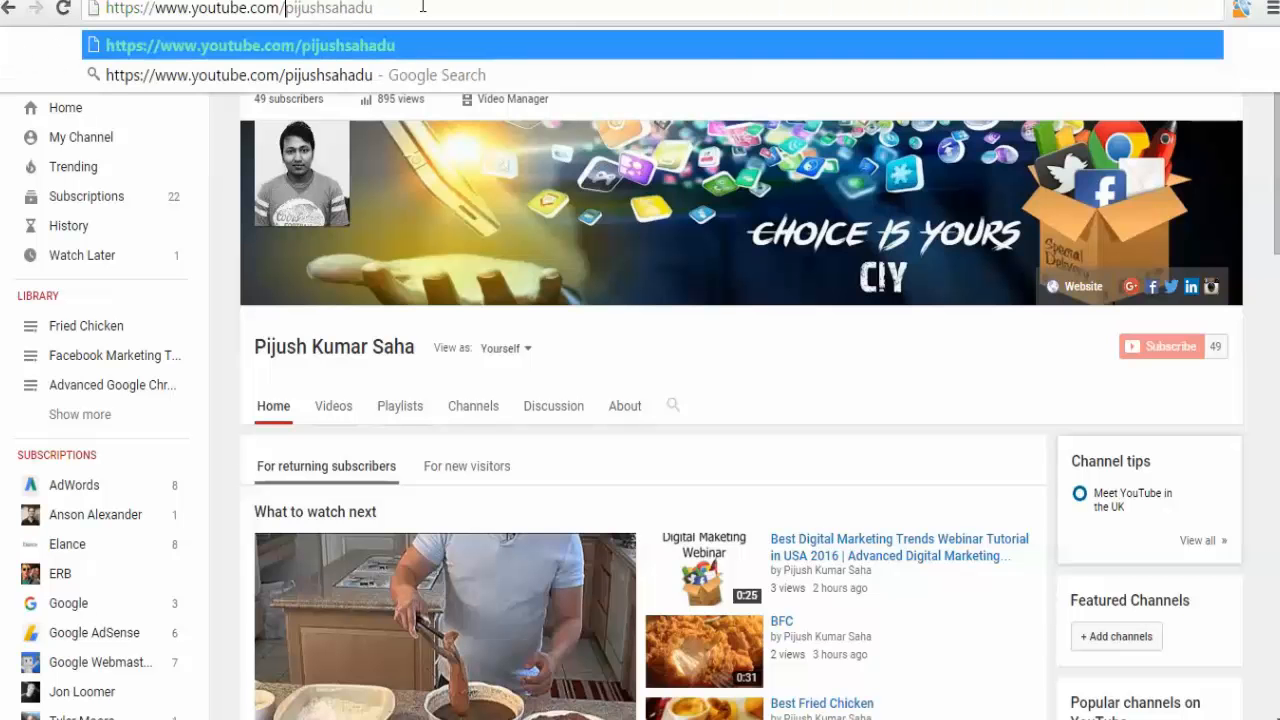
{"action": "left_click_drag", "start_coordinate": [443, 6], "coordinate": [106, 8]}
{"action": "key", "text": "Return"}
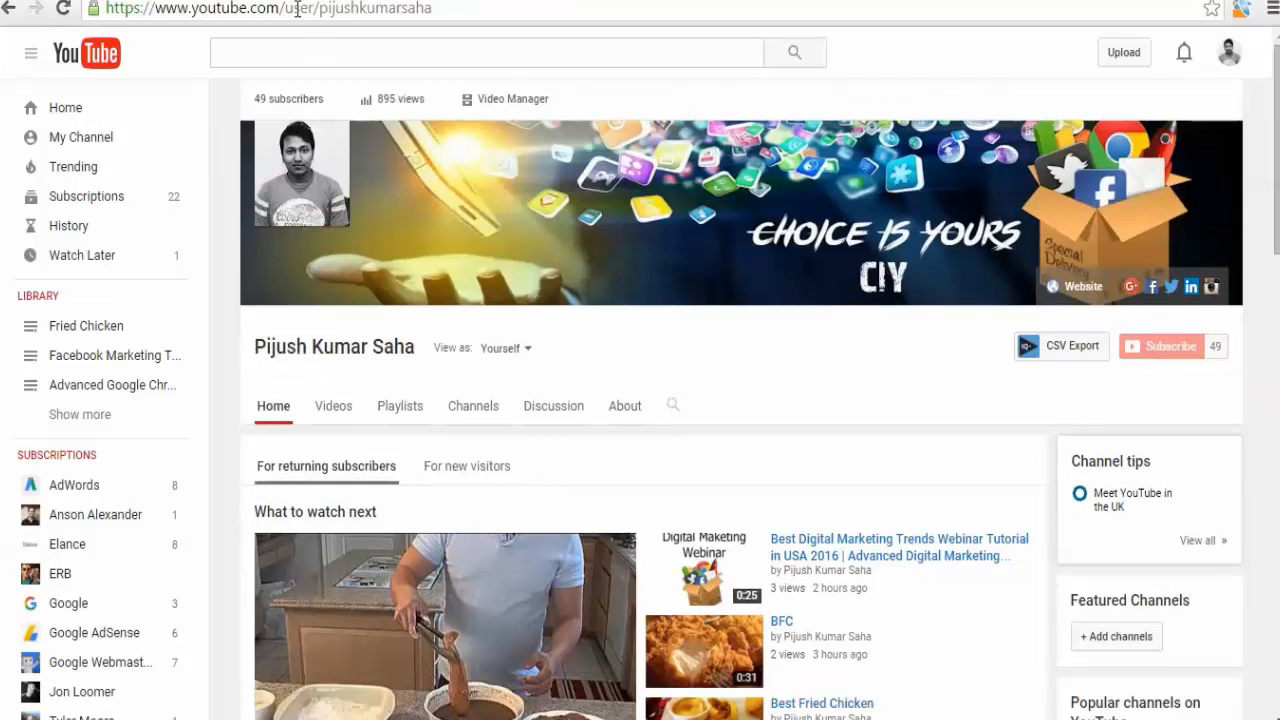
Open the BFC video from the channel home page and pause it to inspect the watermark.
{"action": "left_click", "coordinate": [298, 10]}
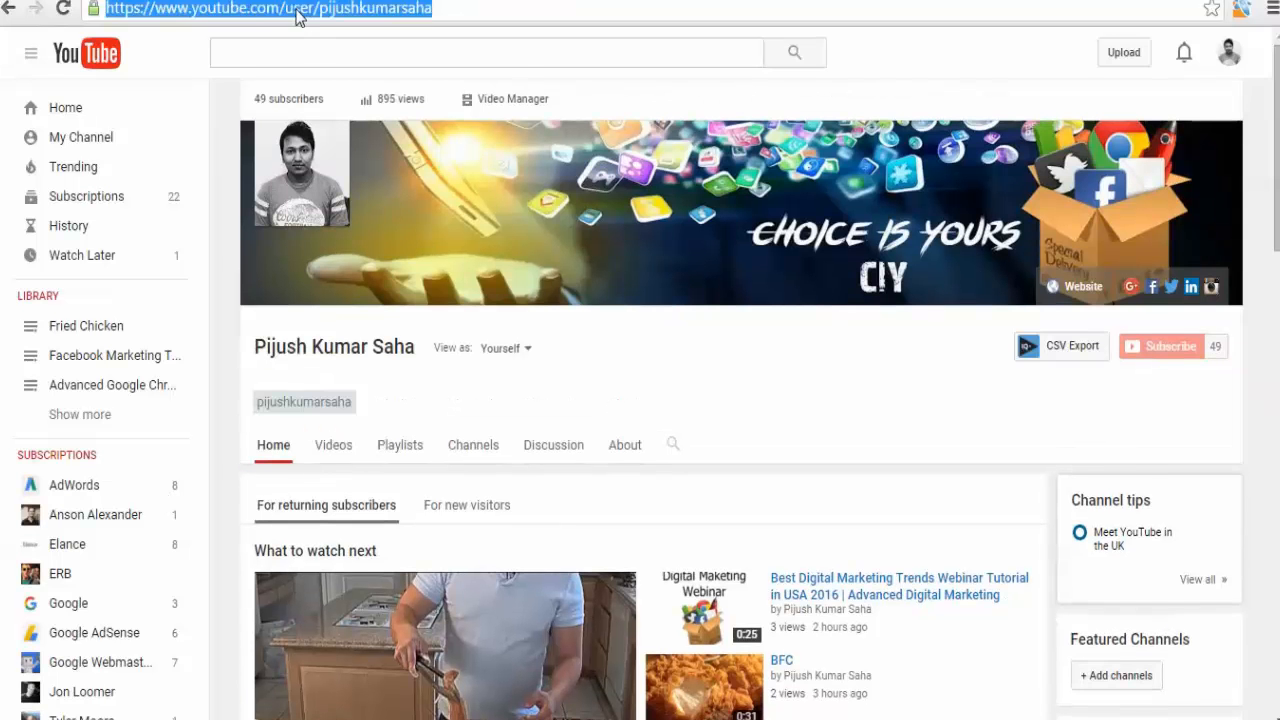
{"action": "left_click", "coordinate": [300, 9]}
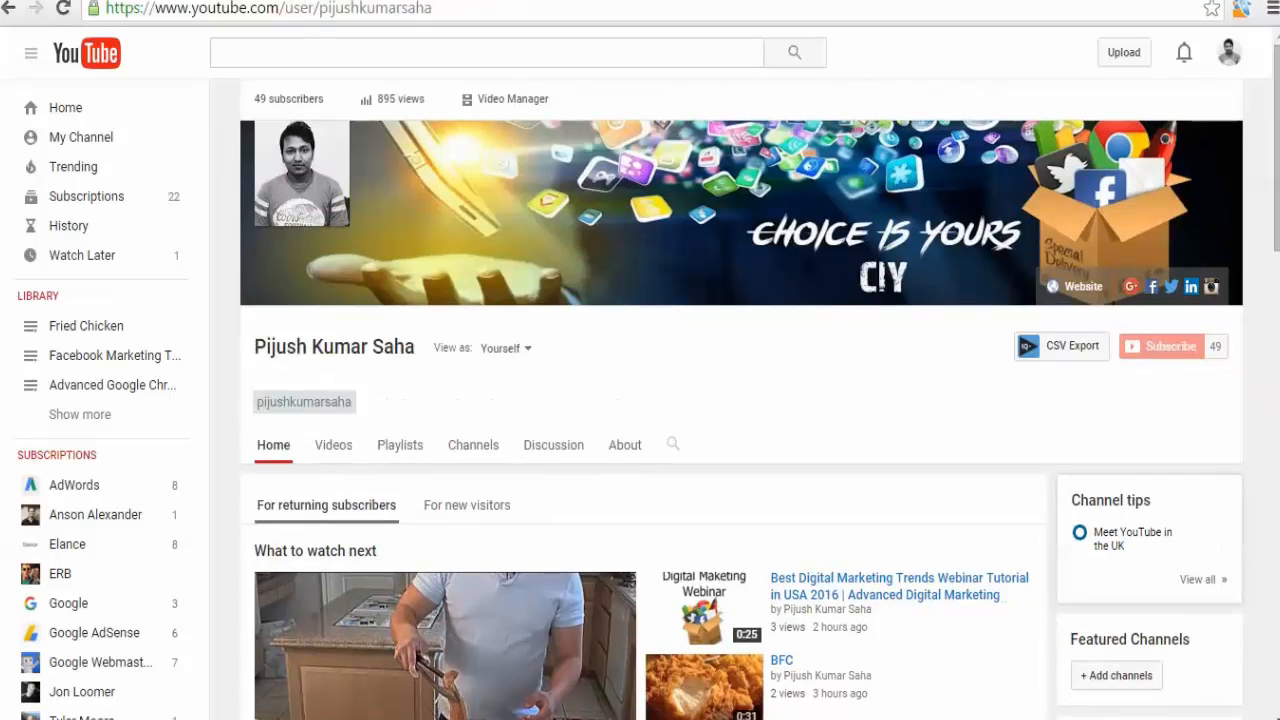
{"action": "scroll", "coordinate": [674, 503], "scroll_direction": "down", "scroll_amount": 2}
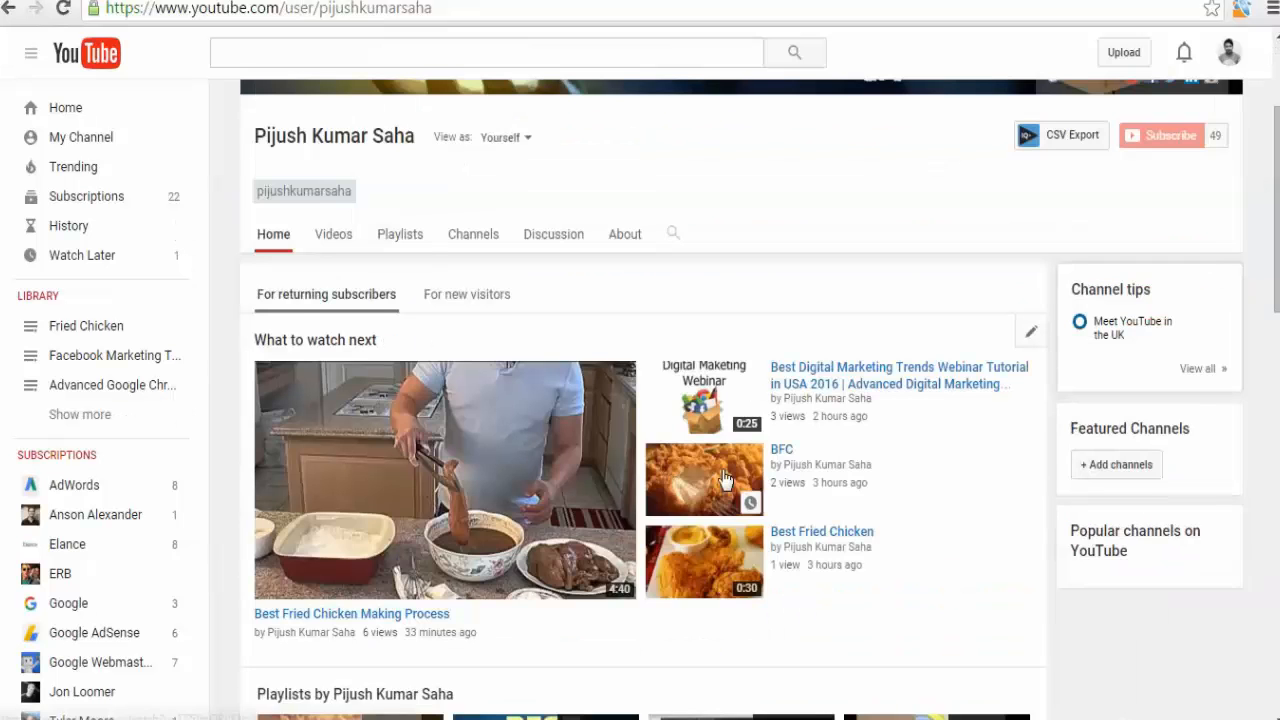
{"action": "left_click", "coordinate": [782, 450]}
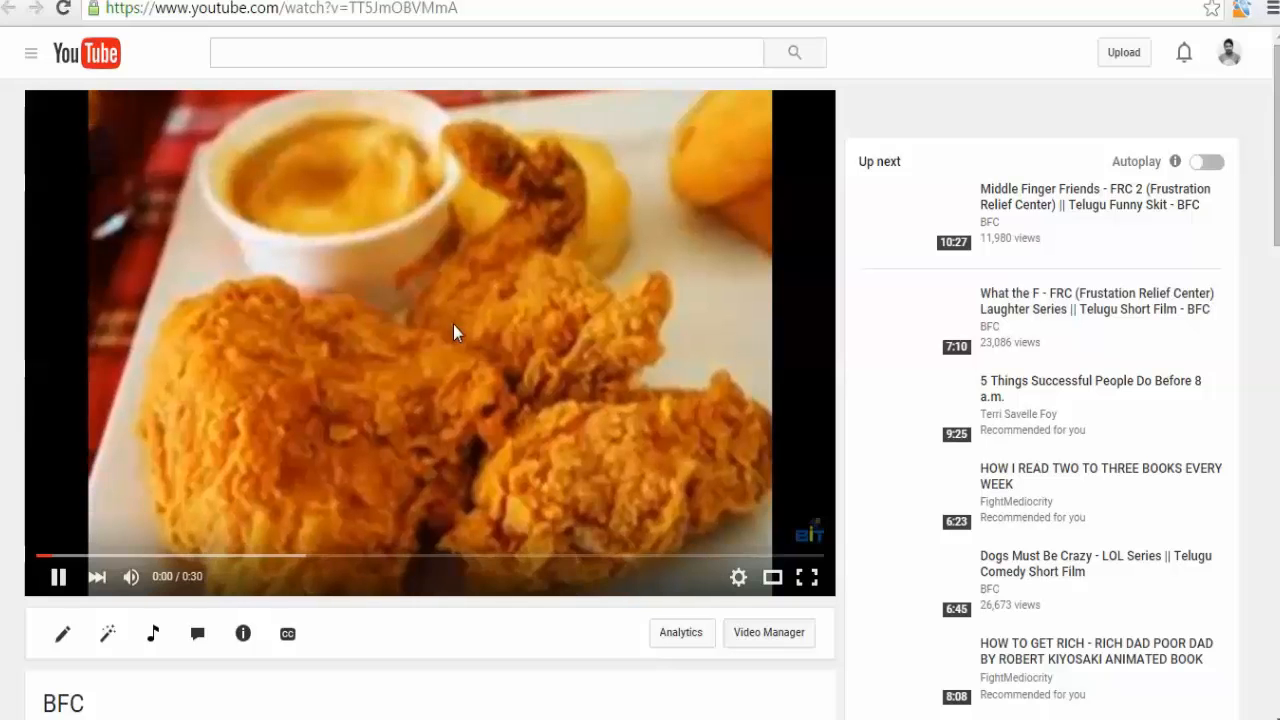
{"action": "left_click", "coordinate": [686, 418]}
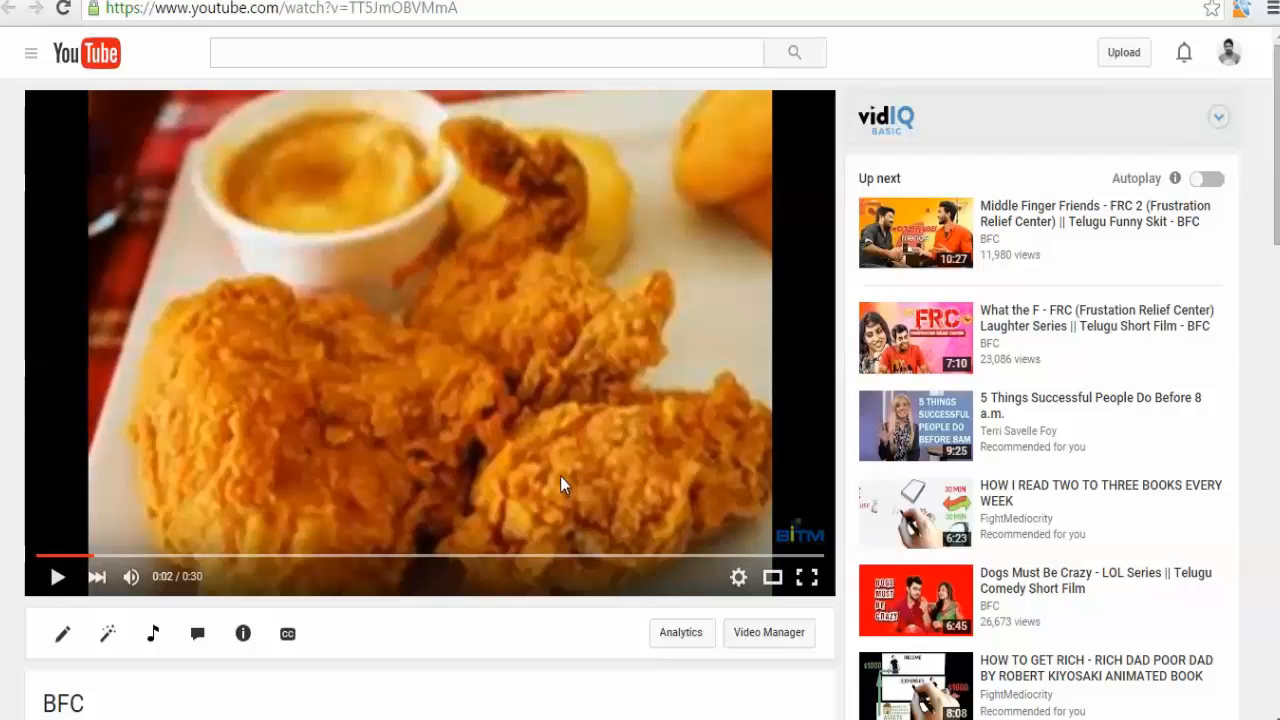
{"action": "left_click", "coordinate": [796, 536]}
Search Google for subscribe button in a new tab and browse the image results.
{"action": "key", "text": "ctrl+t"}
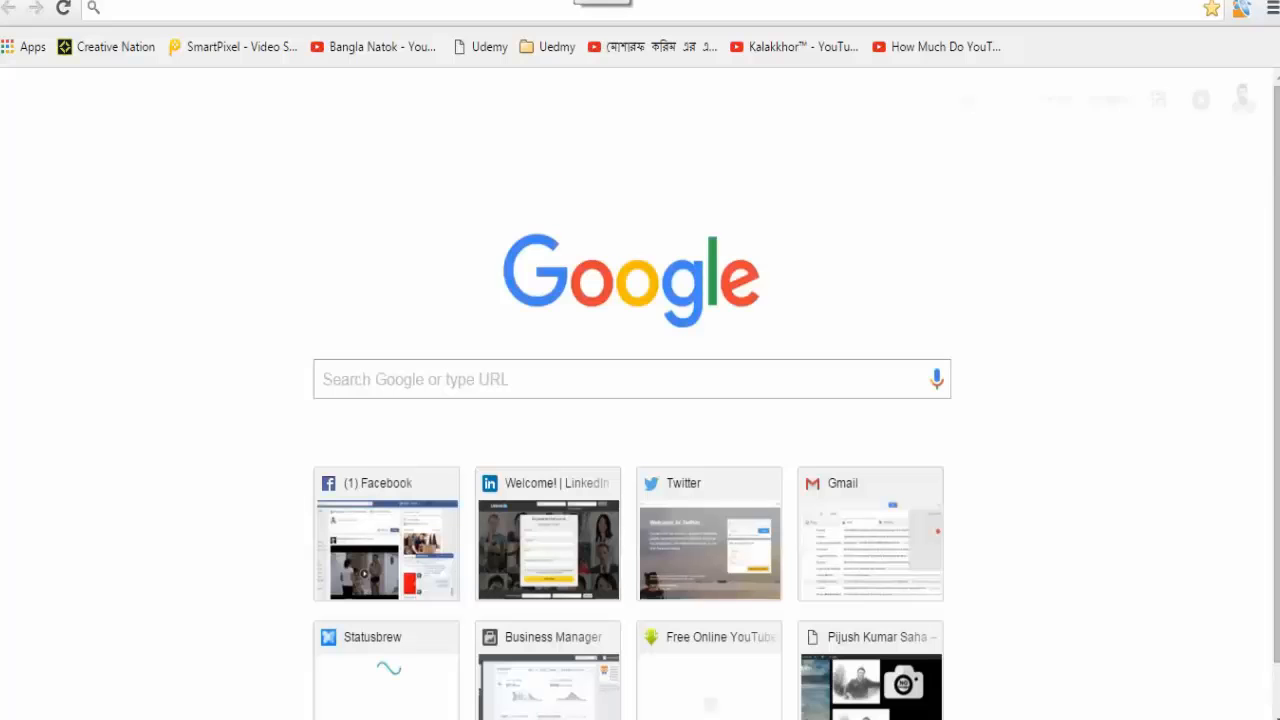
{"action": "type", "text": "sun"}
{"action": "key", "text": "BackSpace"}
{"action": "type", "text": "b"}
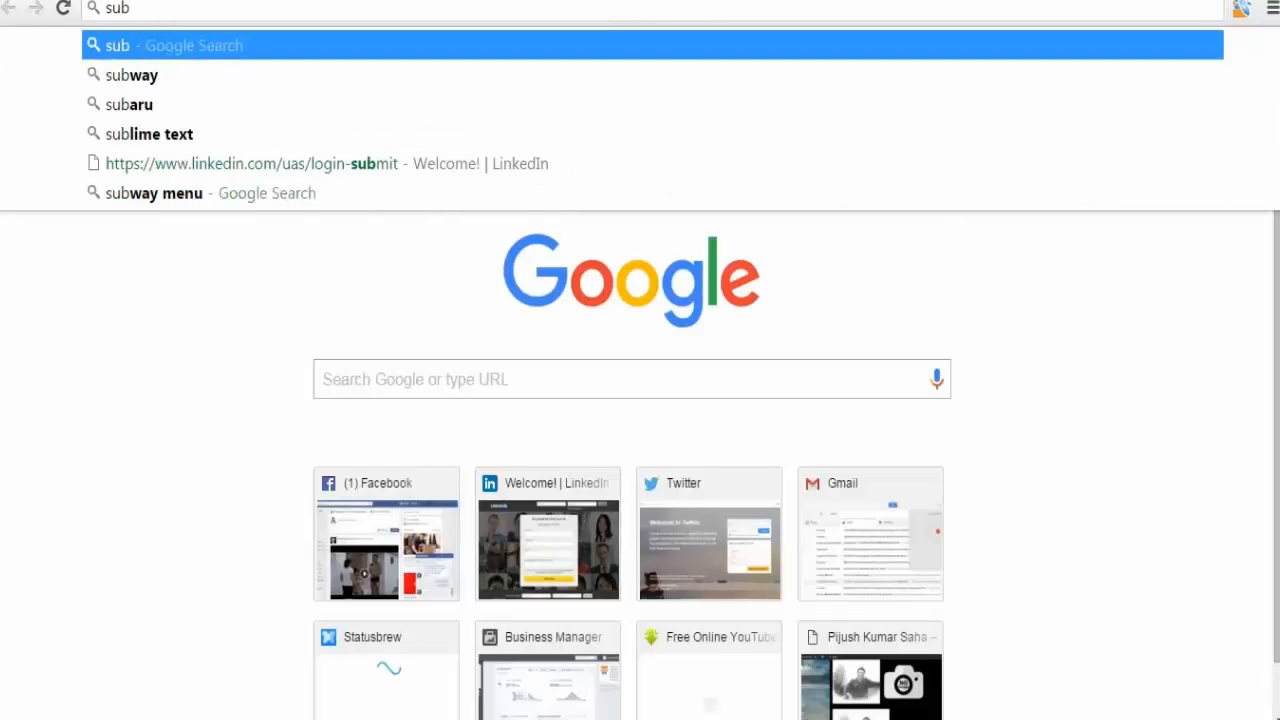
{"action": "type", "text": "scri"}
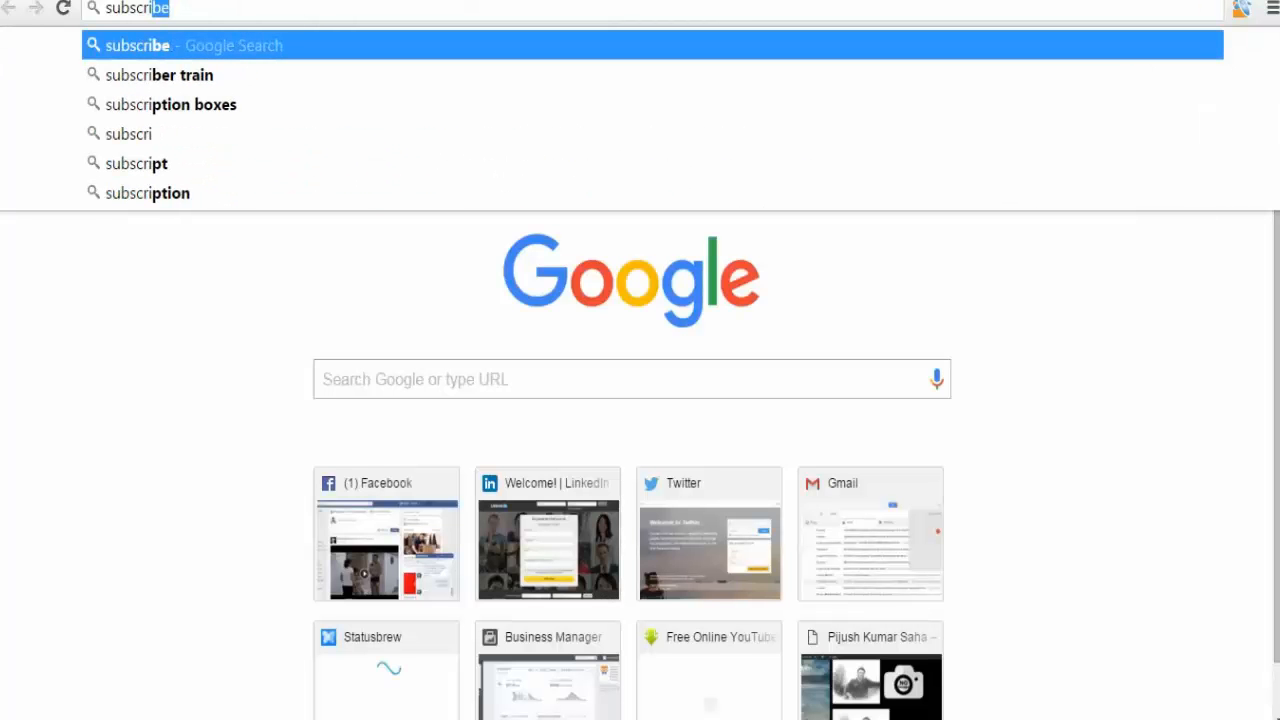
{"action": "type", "text": "be"}
{"action": "key", "text": "Down"}
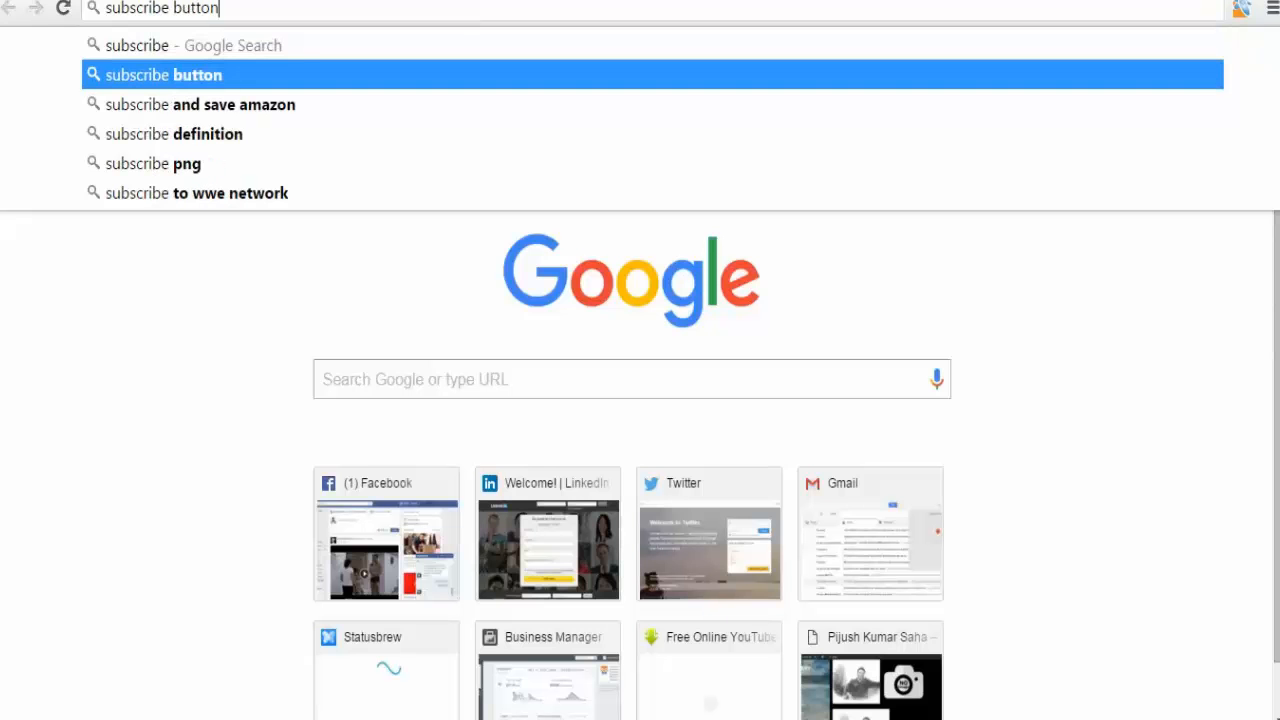
{"action": "key", "text": "Return"}
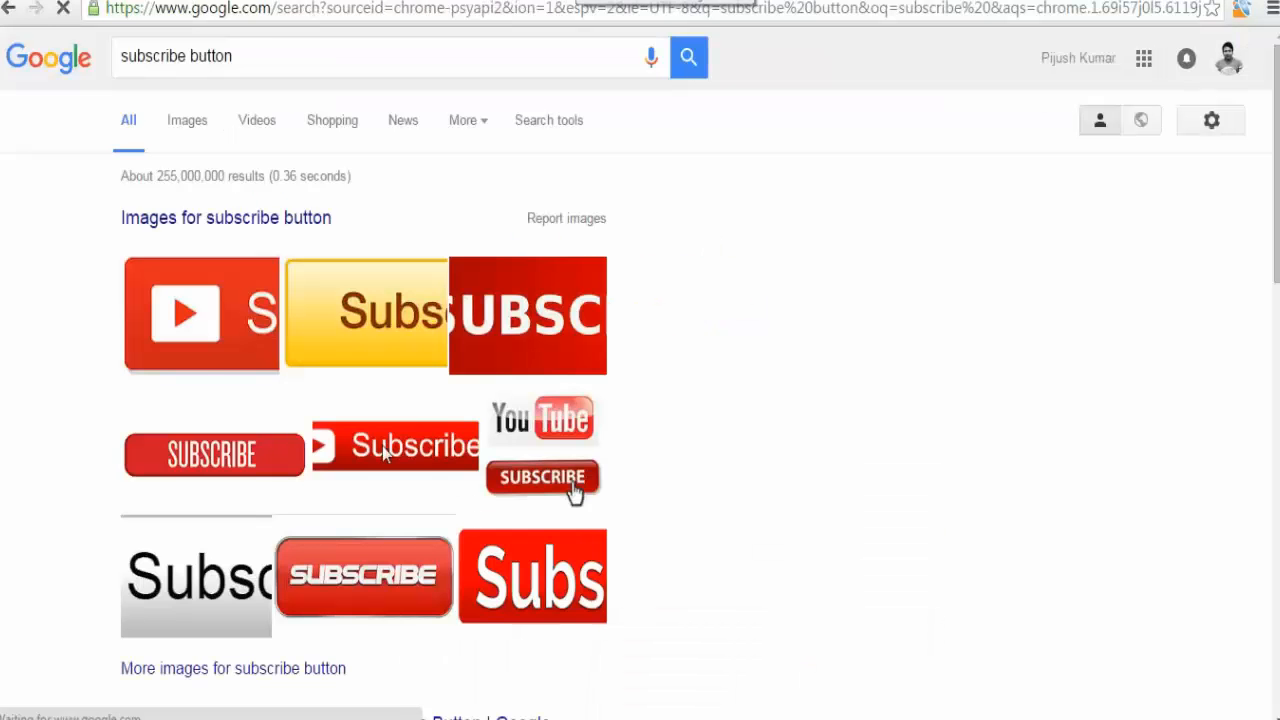
{"action": "scroll", "coordinate": [340, 540], "scroll_direction": "down", "scroll_amount": 4}
{"action": "scroll", "coordinate": [283, 434], "scroll_direction": "up", "scroll_amount": 4}
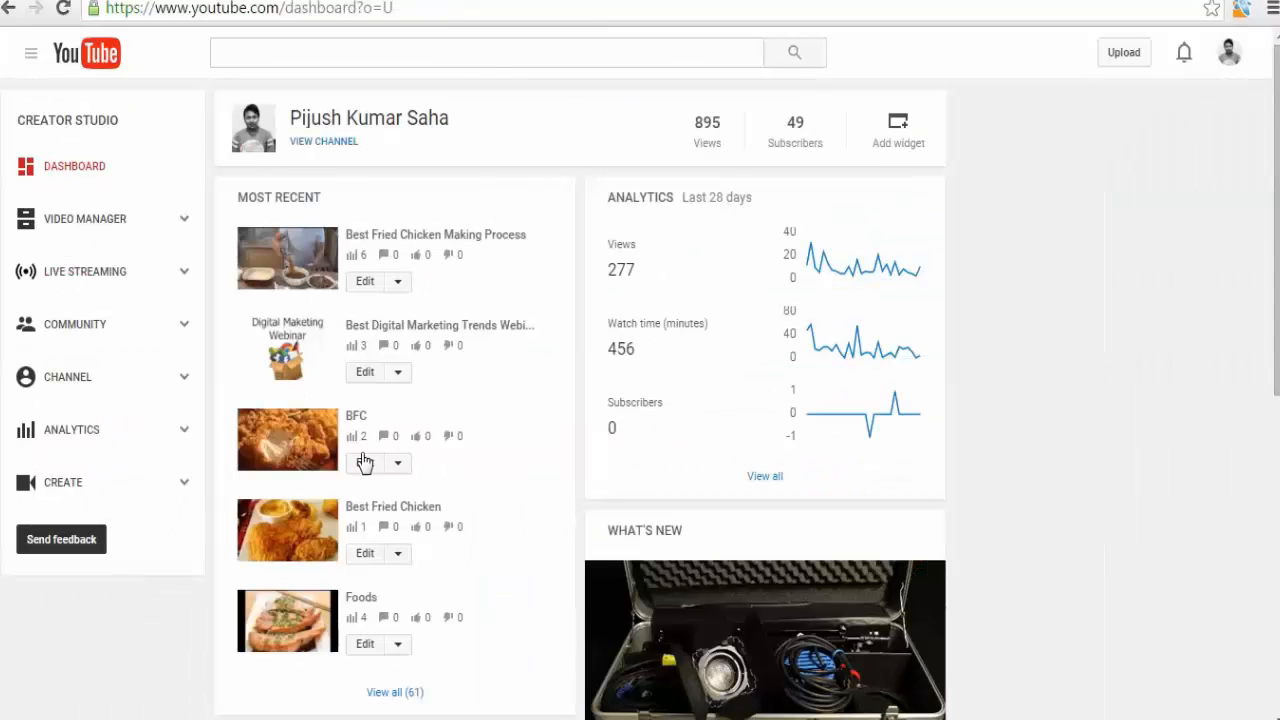
Open the Channel Branding page and choose Entire video as the watermark's display time.
{"action": "left_click", "coordinate": [72, 383]}
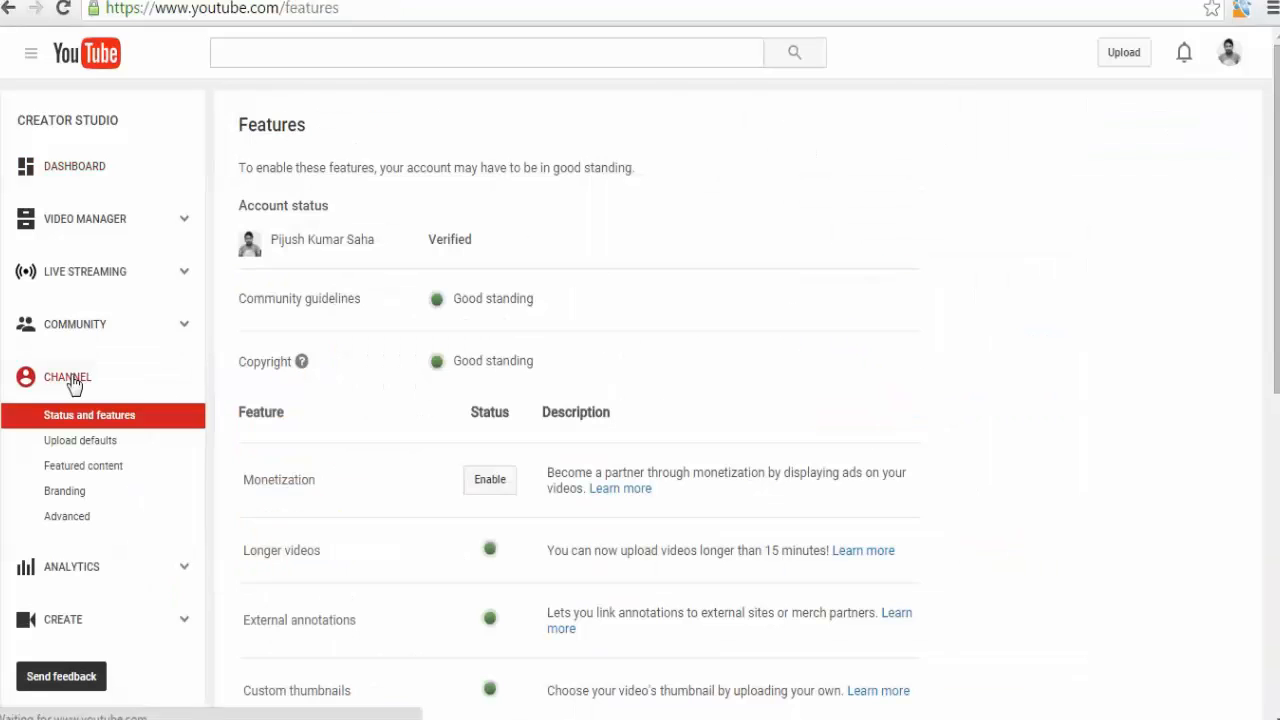
{"action": "left_click", "coordinate": [80, 496]}
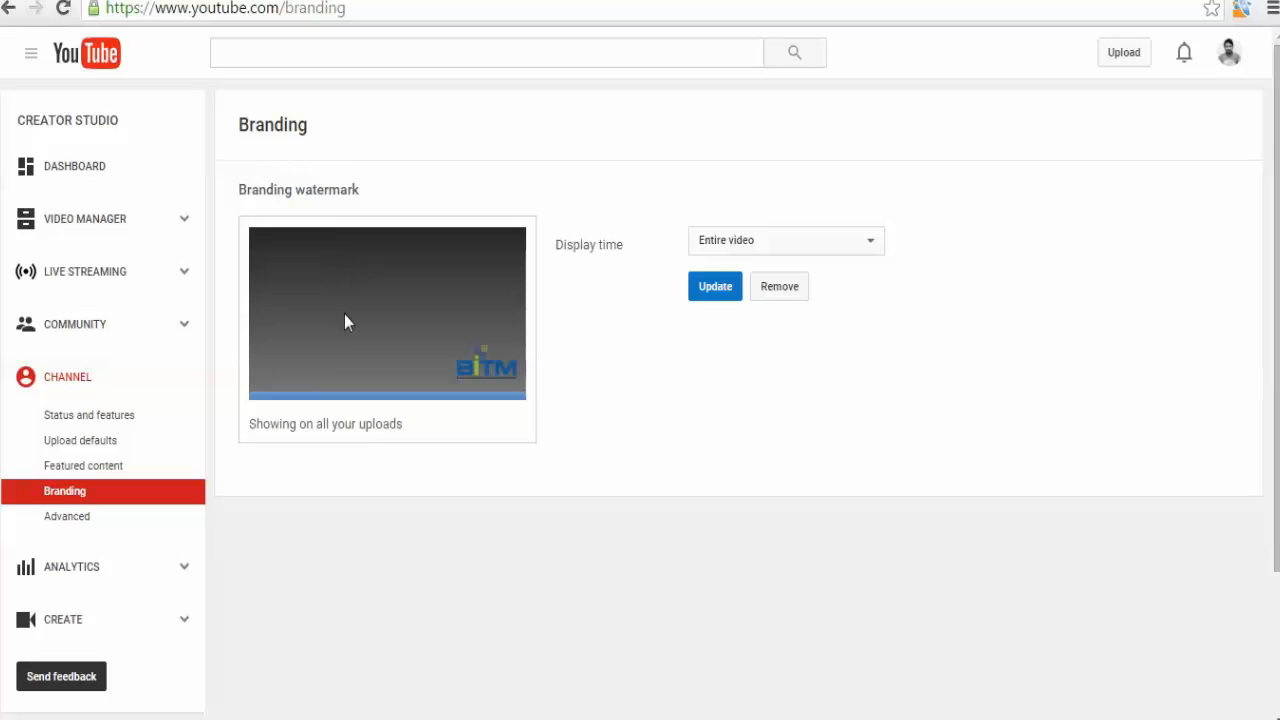
{"action": "left_click", "coordinate": [771, 244]}
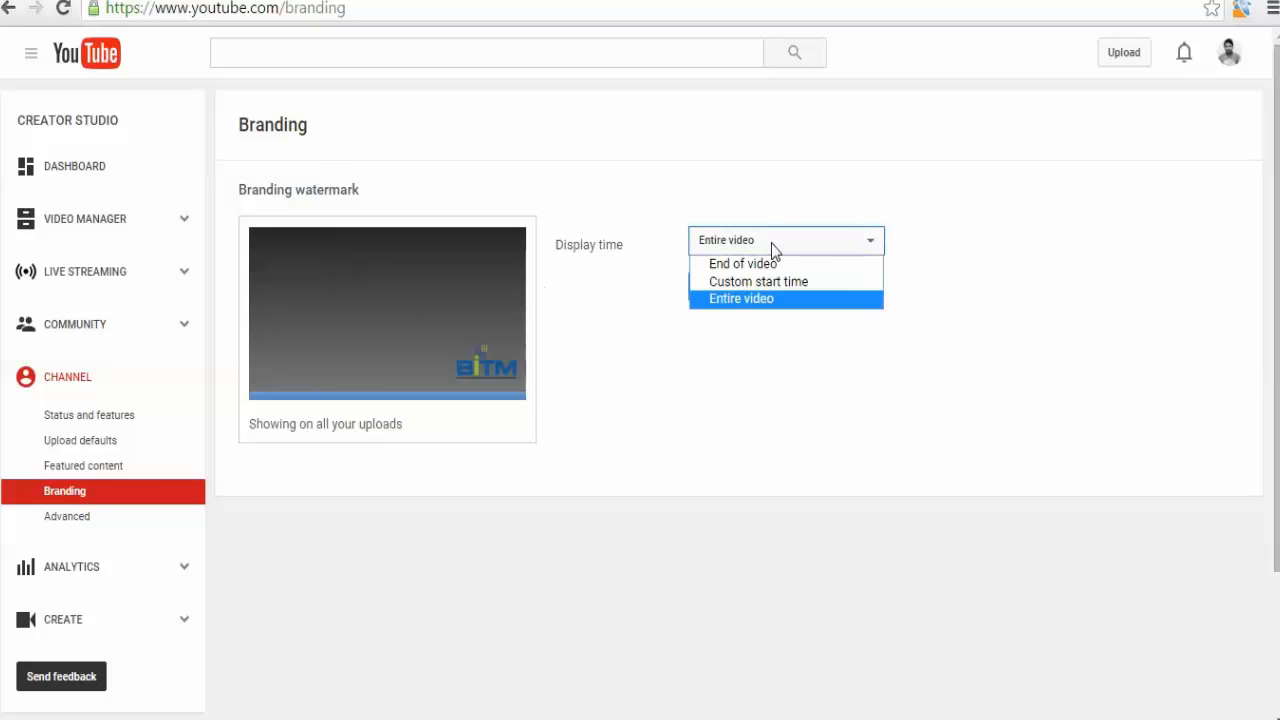
{"action": "left_click", "coordinate": [727, 299]}
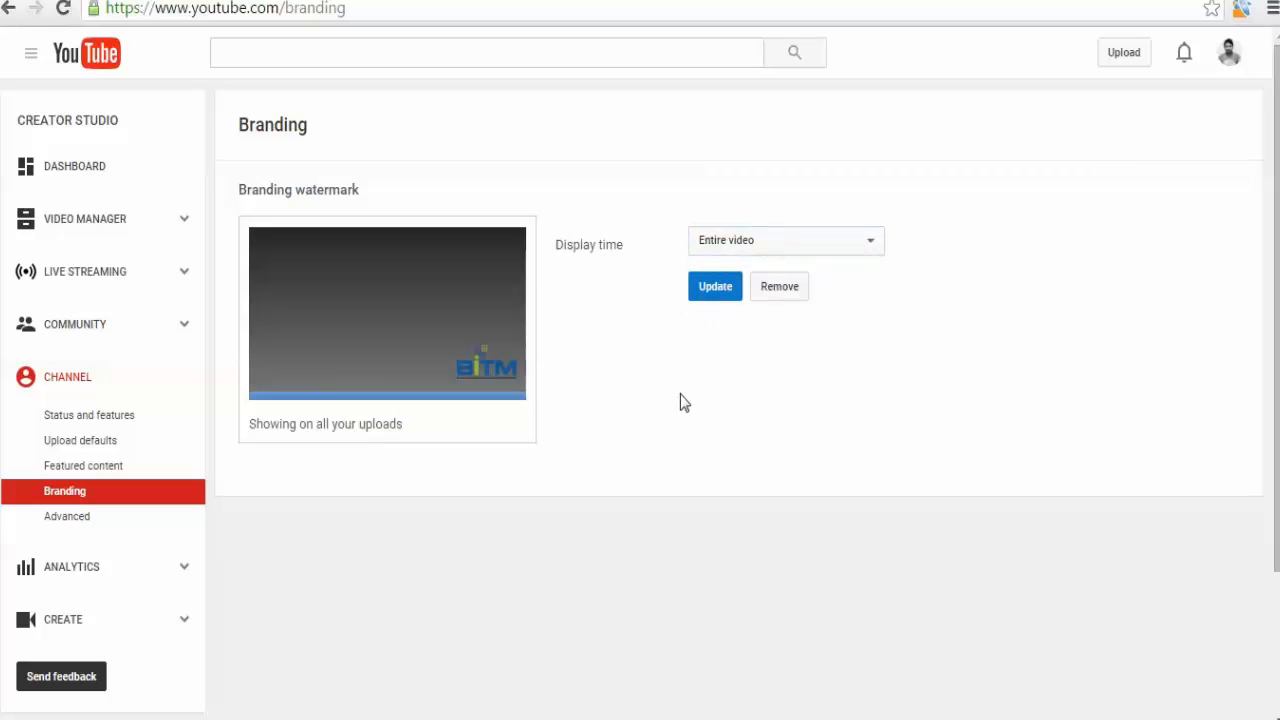
{"action": "left_click", "coordinate": [723, 236]}
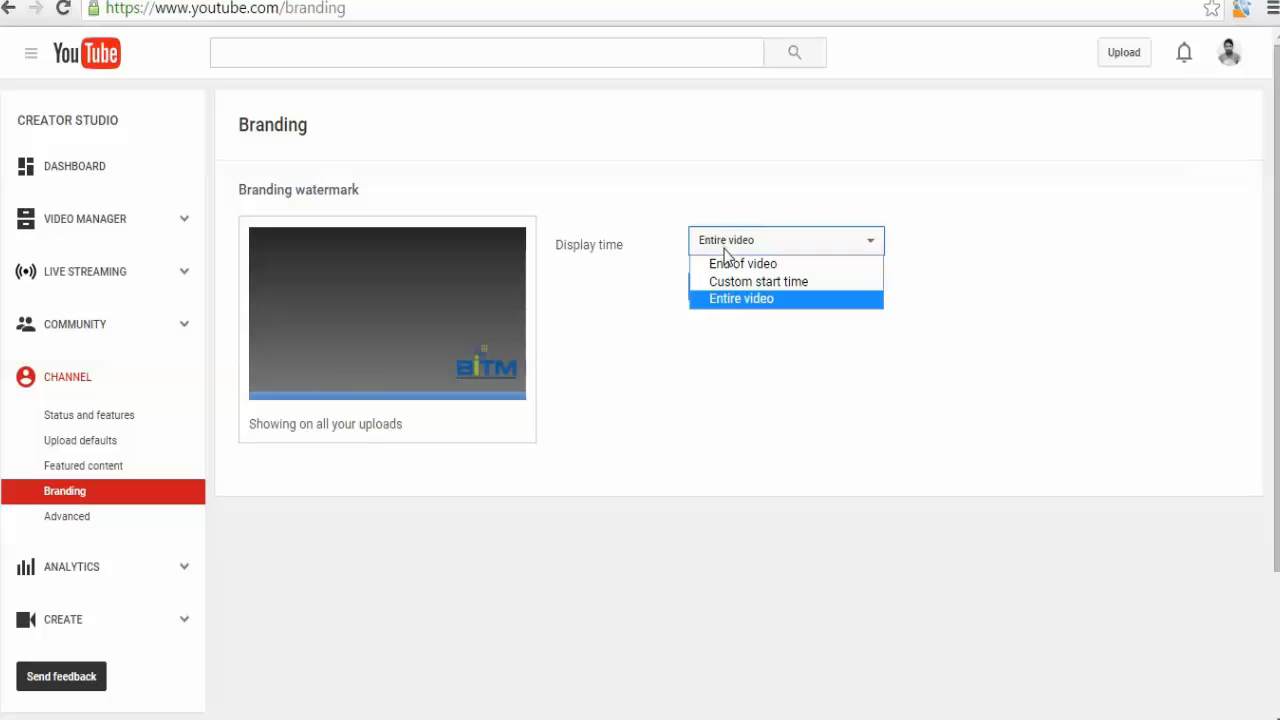
{"action": "left_click", "coordinate": [730, 295]}
{"action": "left_click", "coordinate": [724, 292]}
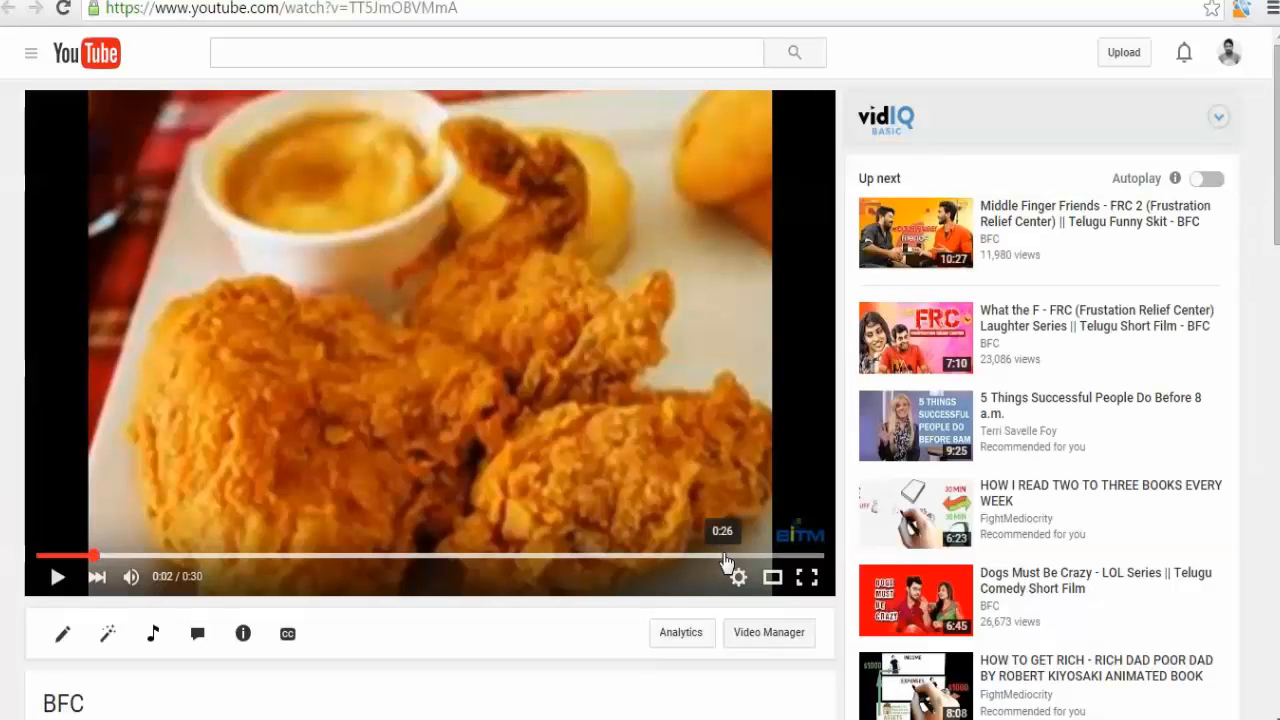
Scrub through the BFC video's timeline to check the watermark and suggested video overlay.
{"action": "left_click", "coordinate": [726, 556]}
{"action": "left_click", "coordinate": [653, 556]}
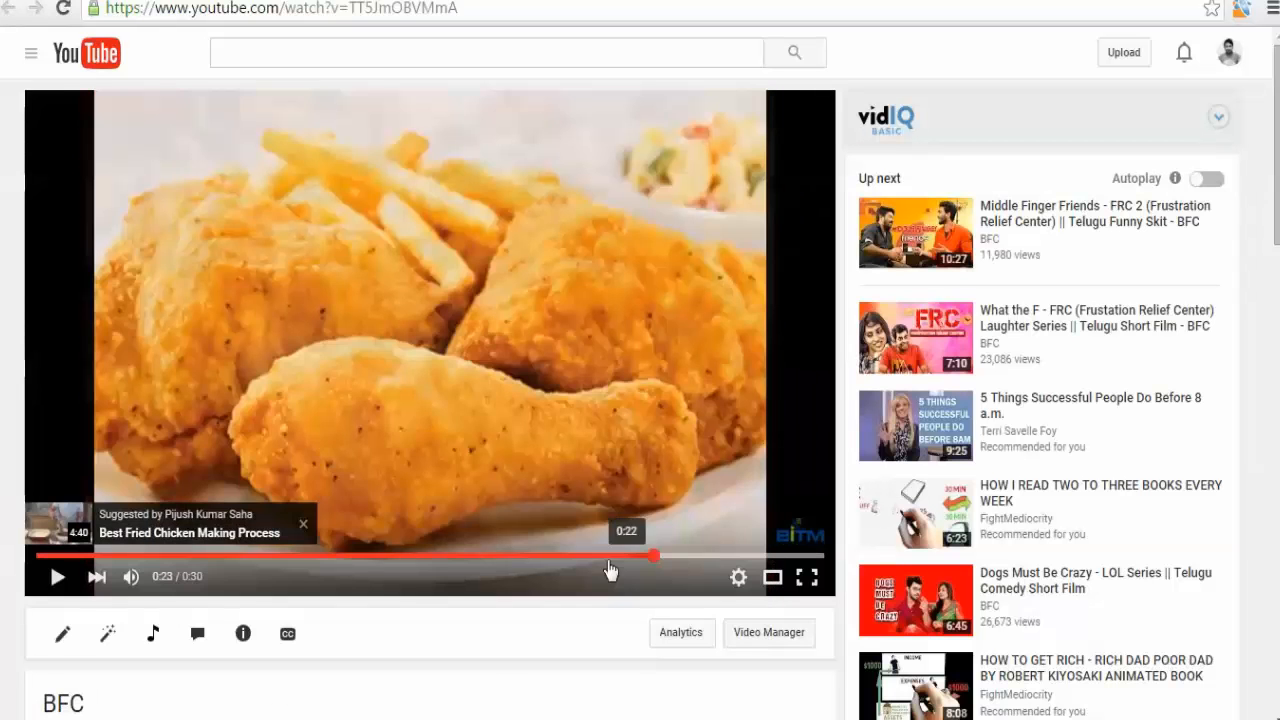
{"action": "left_click", "coordinate": [587, 556]}
{"action": "left_click", "coordinate": [482, 391]}
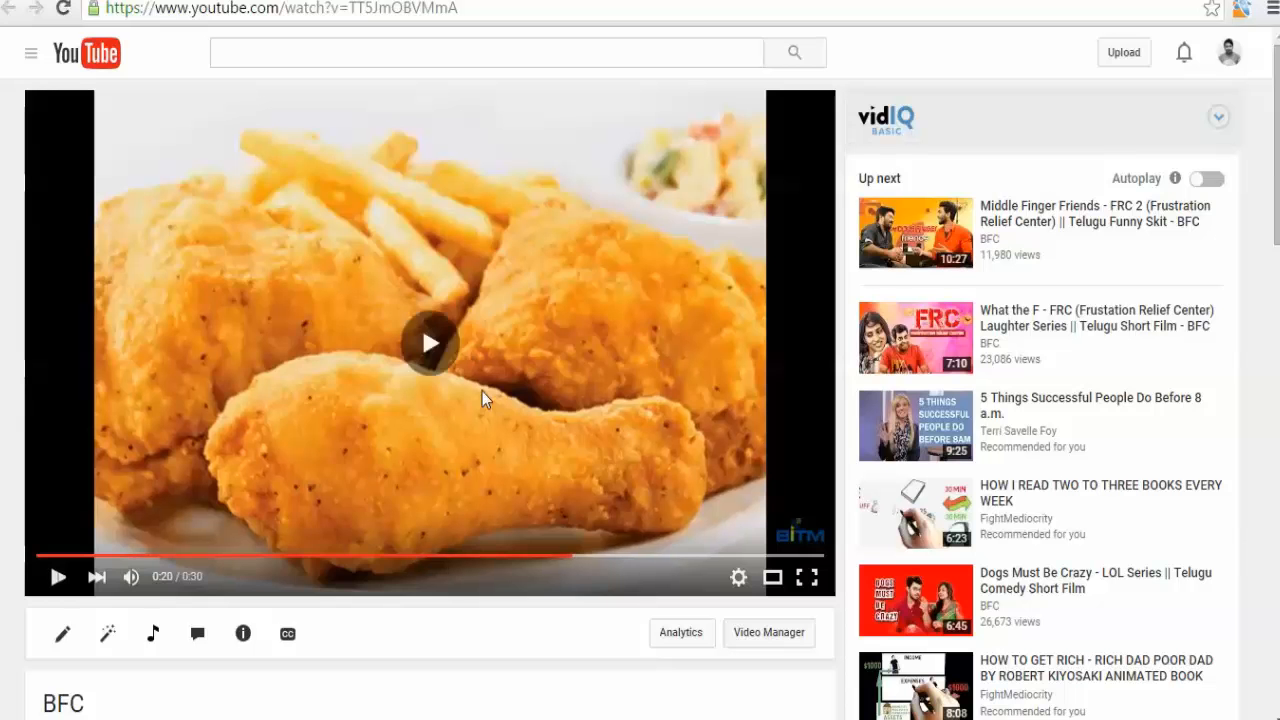
Open the Featured content settings and remove the current featured video.
{"action": "left_click", "coordinate": [481, 392]}
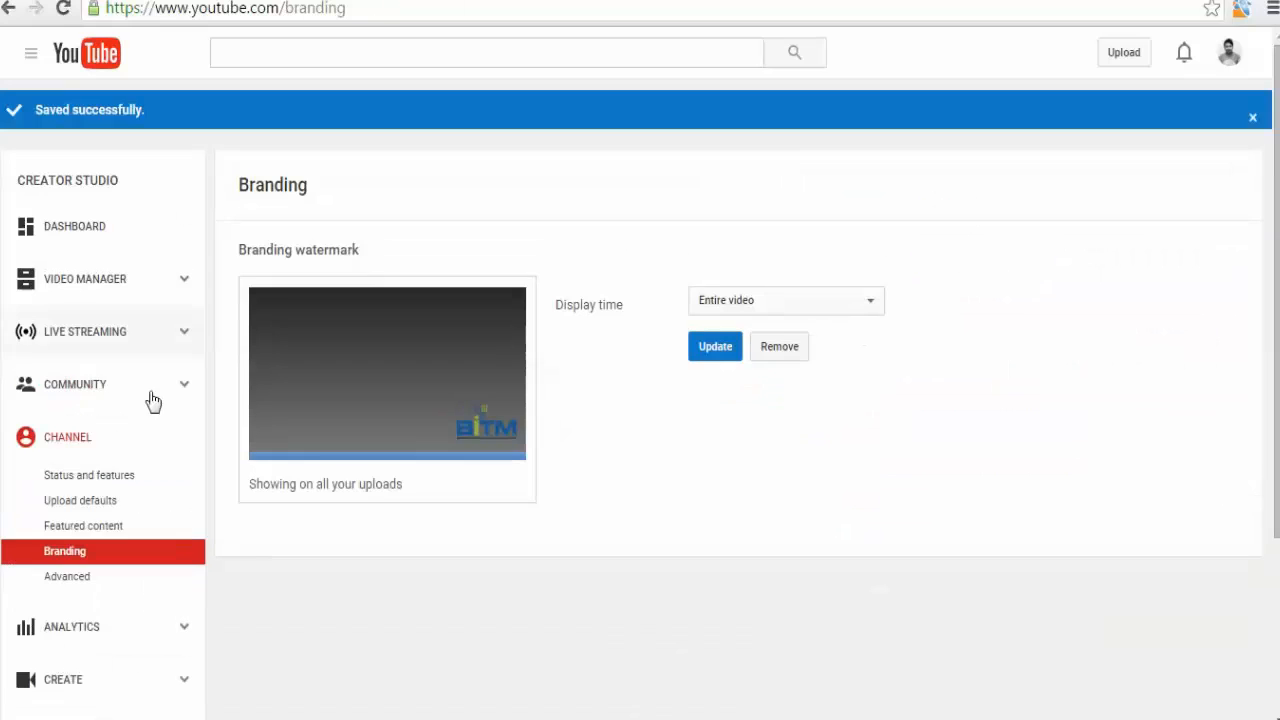
{"action": "left_click", "coordinate": [69, 528]}
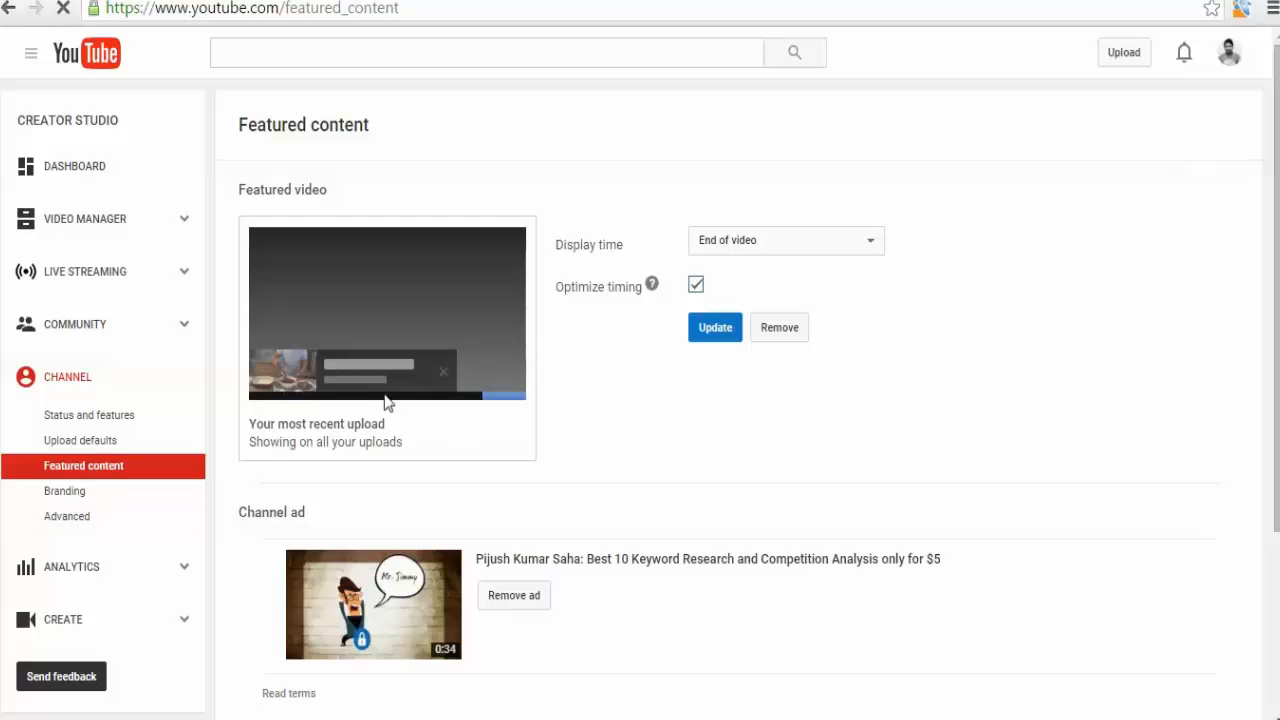
{"action": "left_click", "coordinate": [790, 337]}
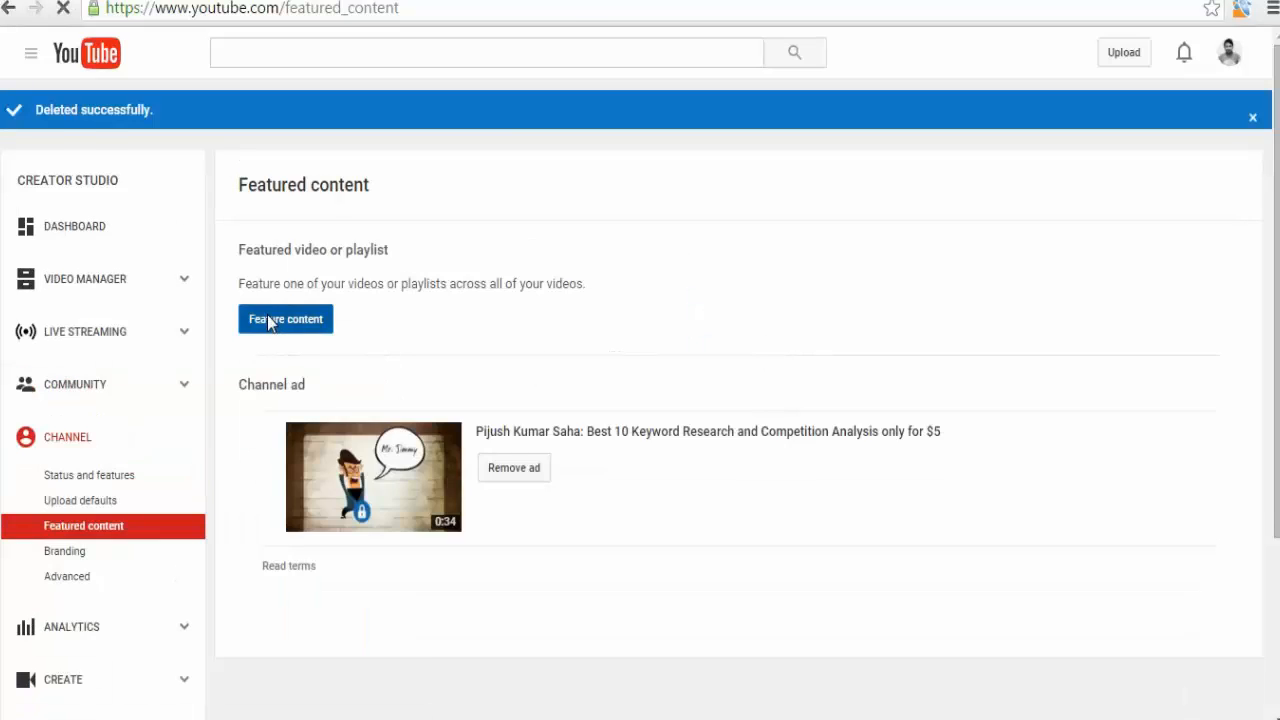
Feature the most recent upload, with display time set to End of video, and update.
{"action": "left_click", "coordinate": [272, 321]}
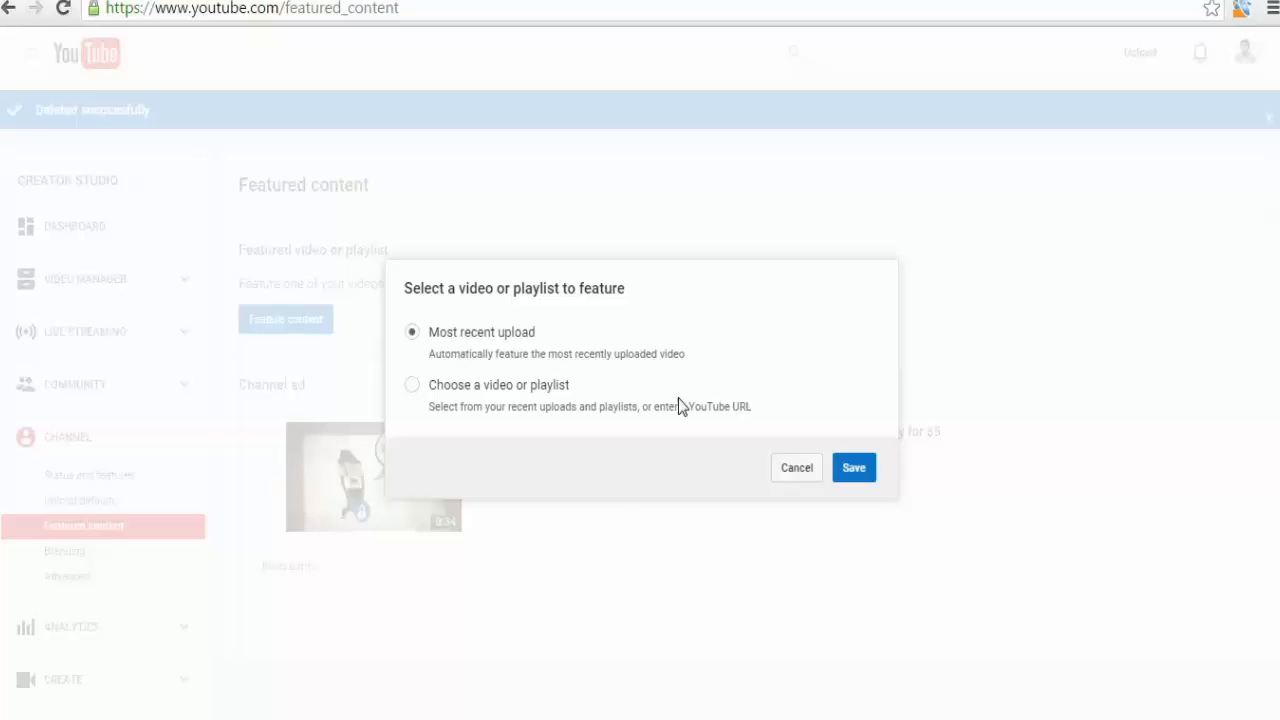
{"action": "left_click", "coordinate": [859, 469]}
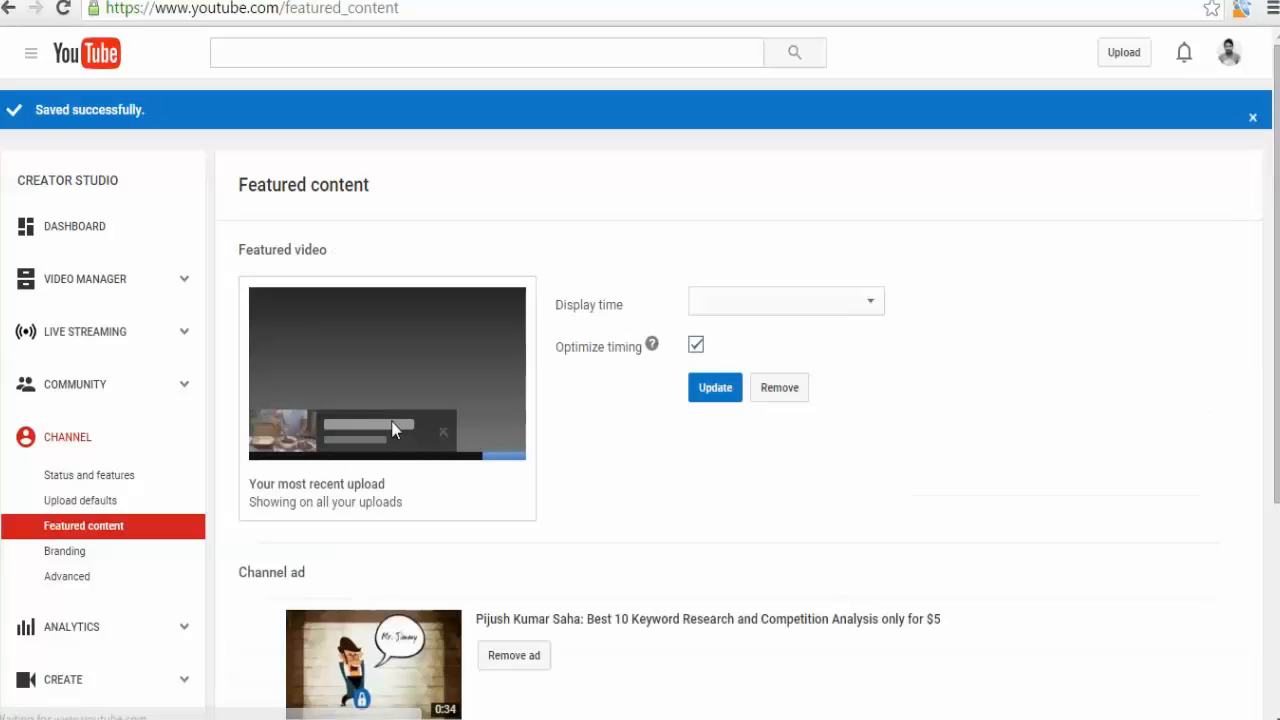
{"action": "left_click", "coordinate": [755, 300]}
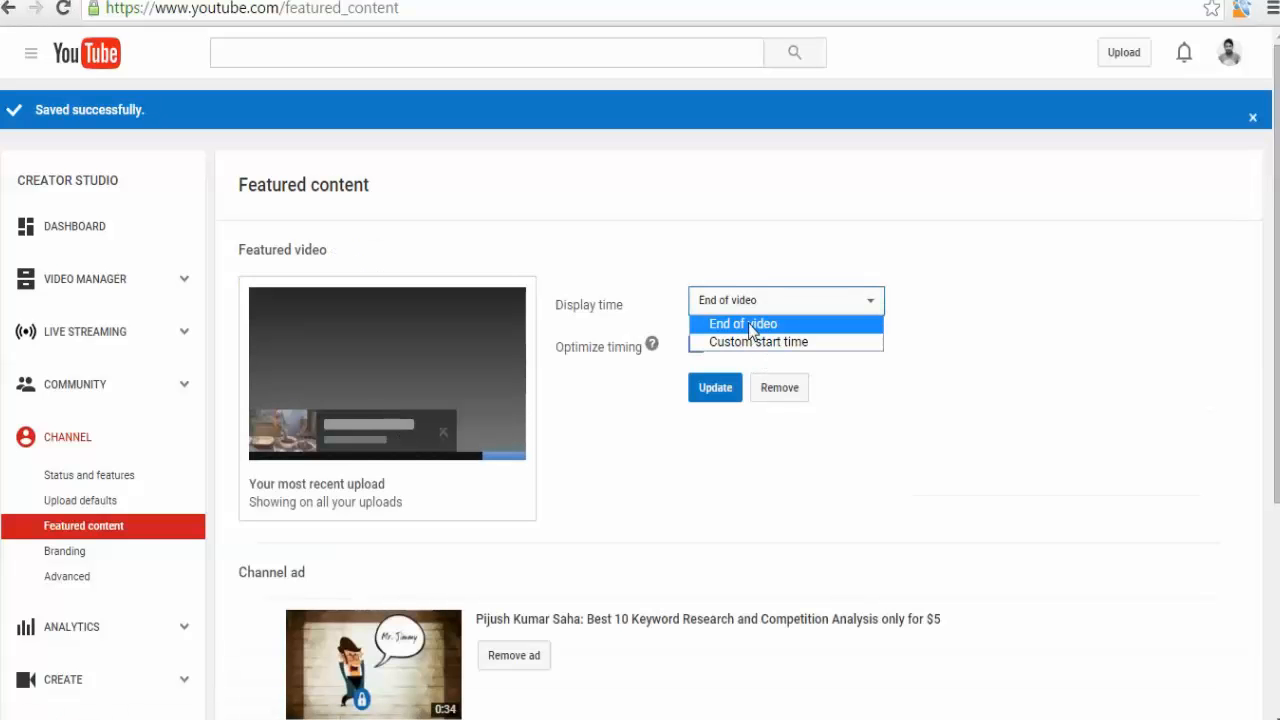
{"action": "left_click", "coordinate": [750, 324]}
{"action": "left_click", "coordinate": [711, 390]}
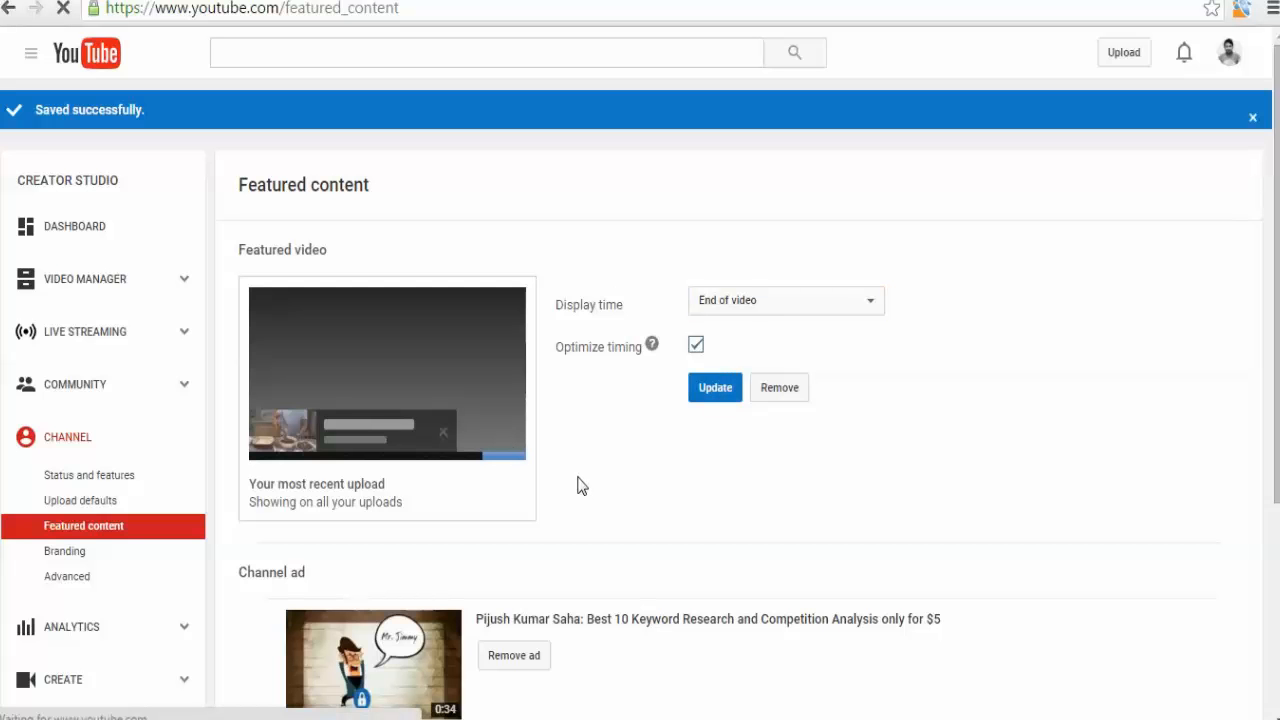
Remove the existing channel ad.
{"action": "scroll", "coordinate": [574, 455], "scroll_direction": "down", "scroll_amount": 3}
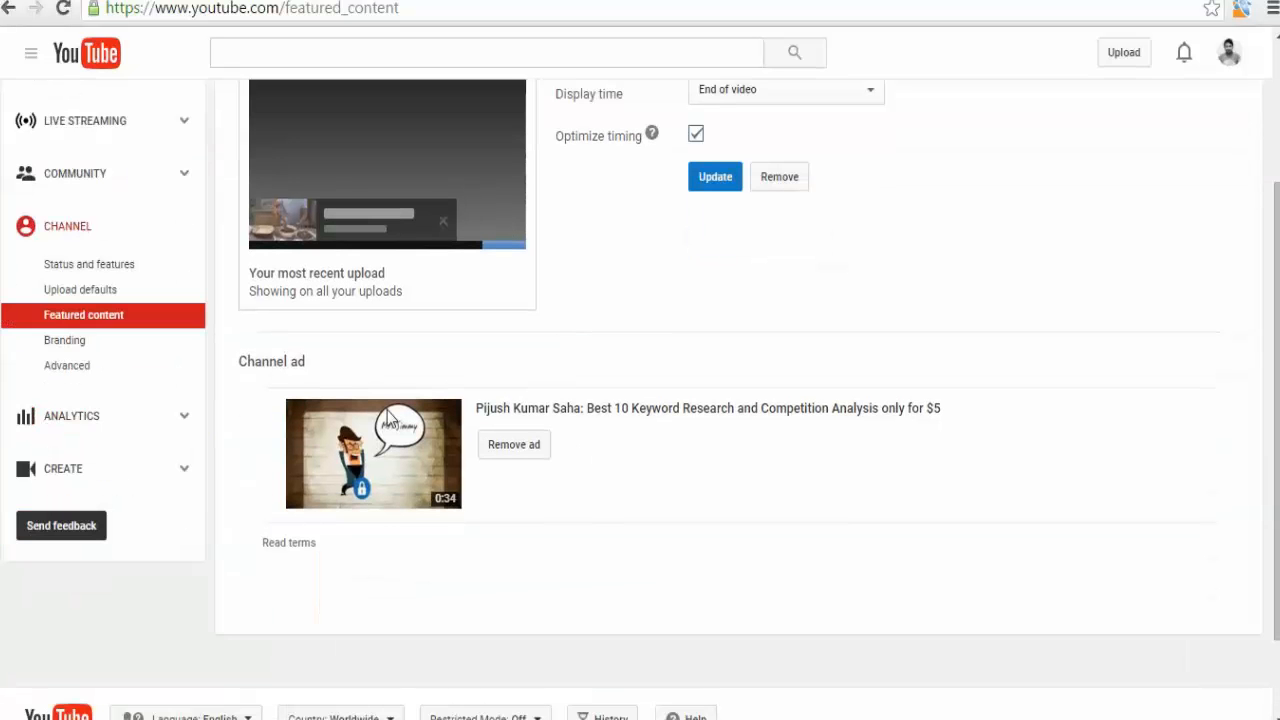
{"action": "left_click", "coordinate": [514, 449]}
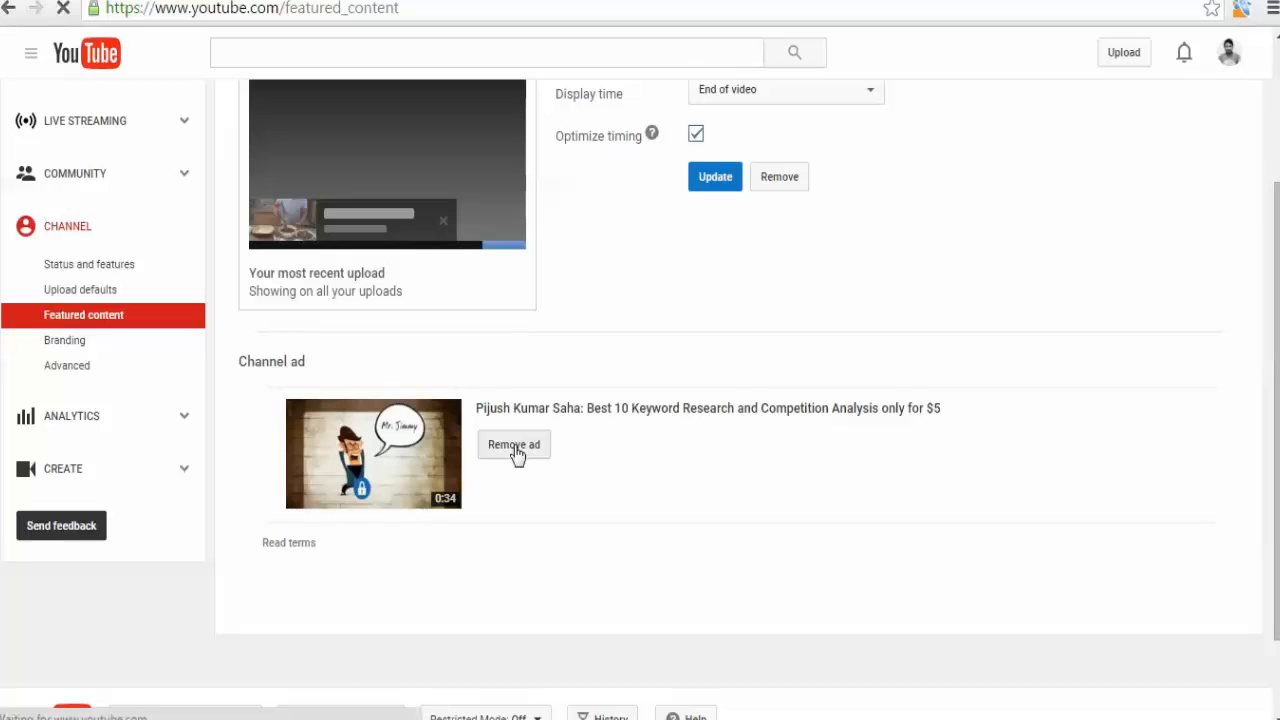
{"action": "scroll", "coordinate": [574, 451], "scroll_direction": "down", "scroll_amount": 3}
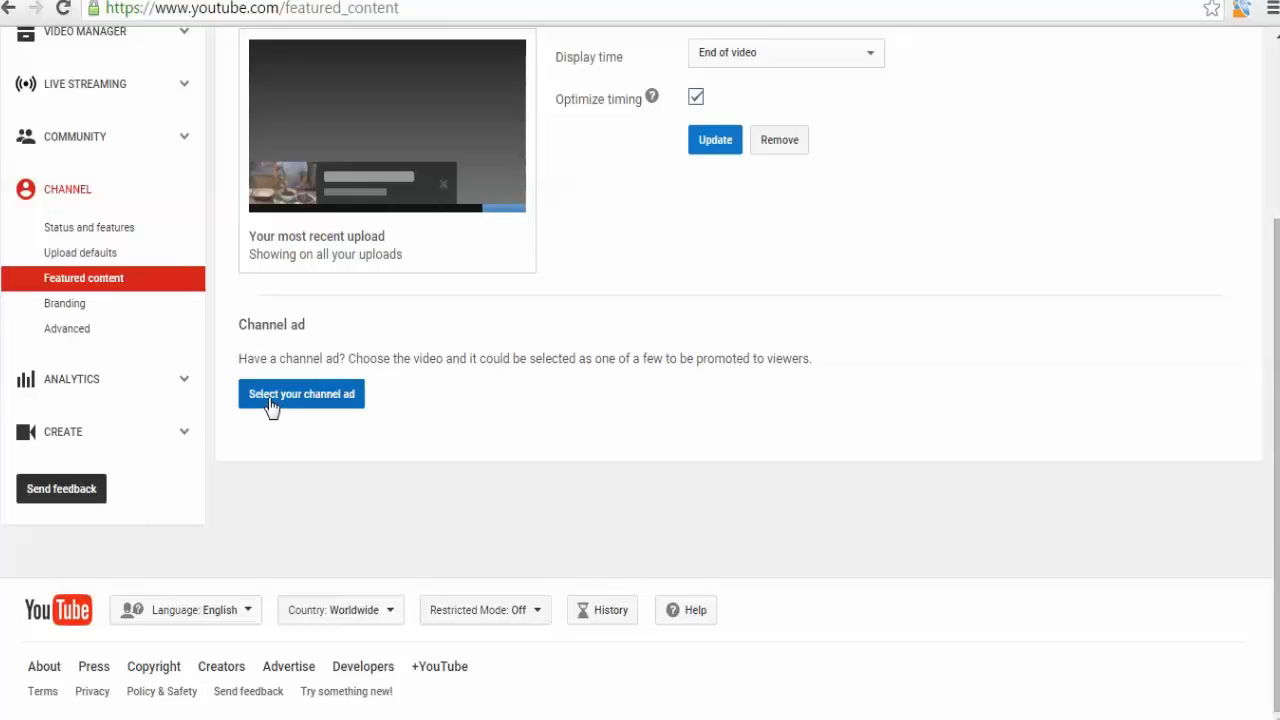
Select the Rag Day - MBSTU, Bangladesh upload as the new channel ad and save.
{"action": "scroll", "coordinate": [269, 384], "scroll_direction": "up", "scroll_amount": 2}
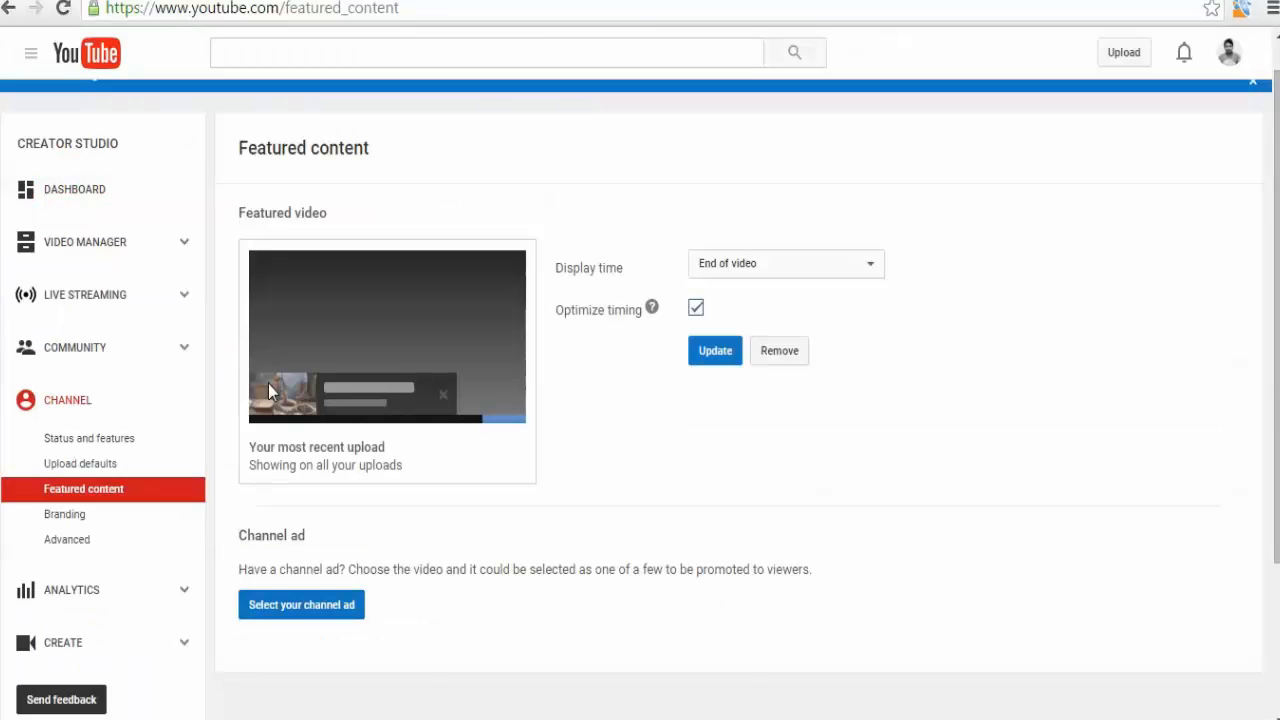
{"action": "scroll", "coordinate": [268, 383], "scroll_direction": "down", "scroll_amount": 1}
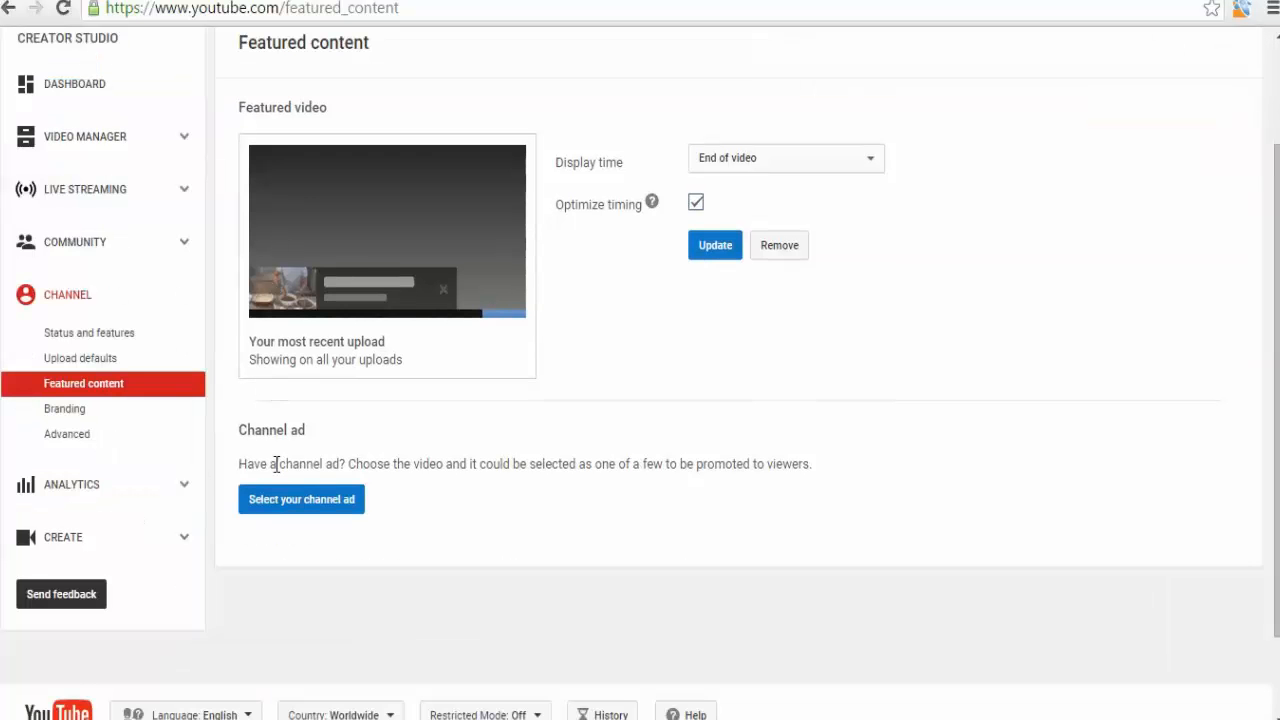
{"action": "left_click", "coordinate": [278, 503]}
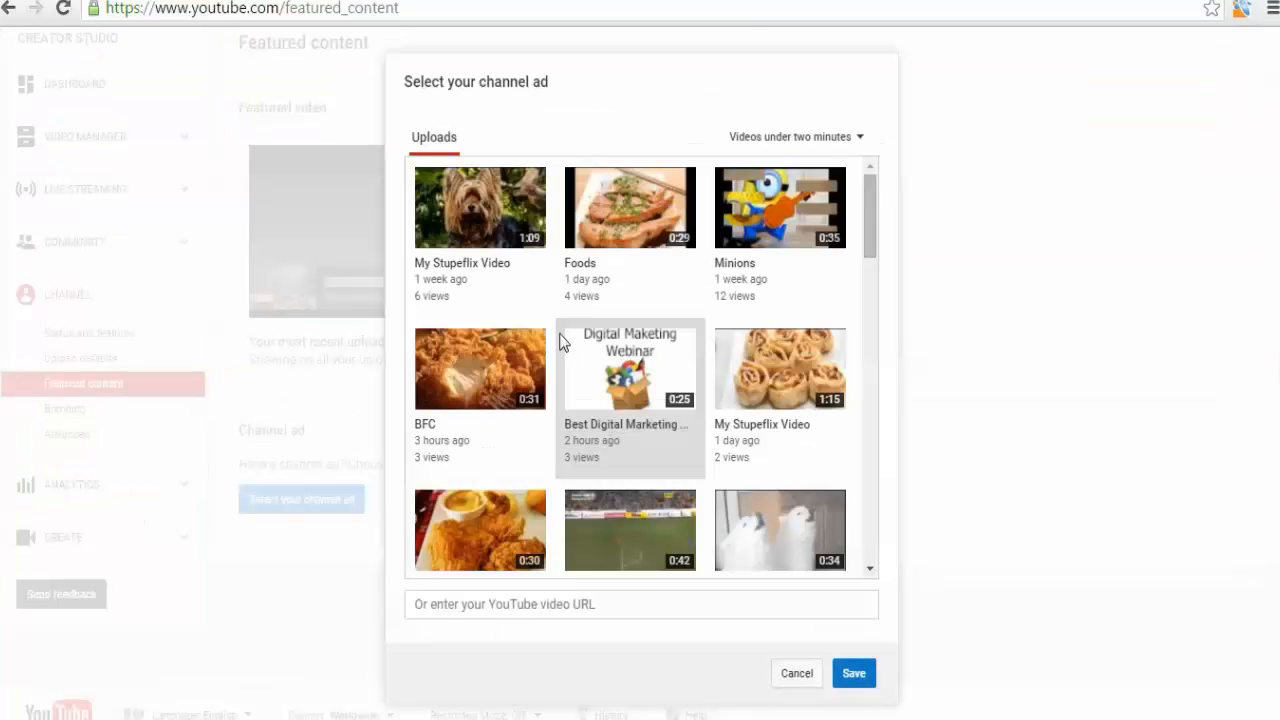
{"action": "scroll", "coordinate": [600, 290], "scroll_direction": "down", "scroll_amount": 3}
{"action": "scroll", "coordinate": [601, 290], "scroll_direction": "down", "scroll_amount": 10}
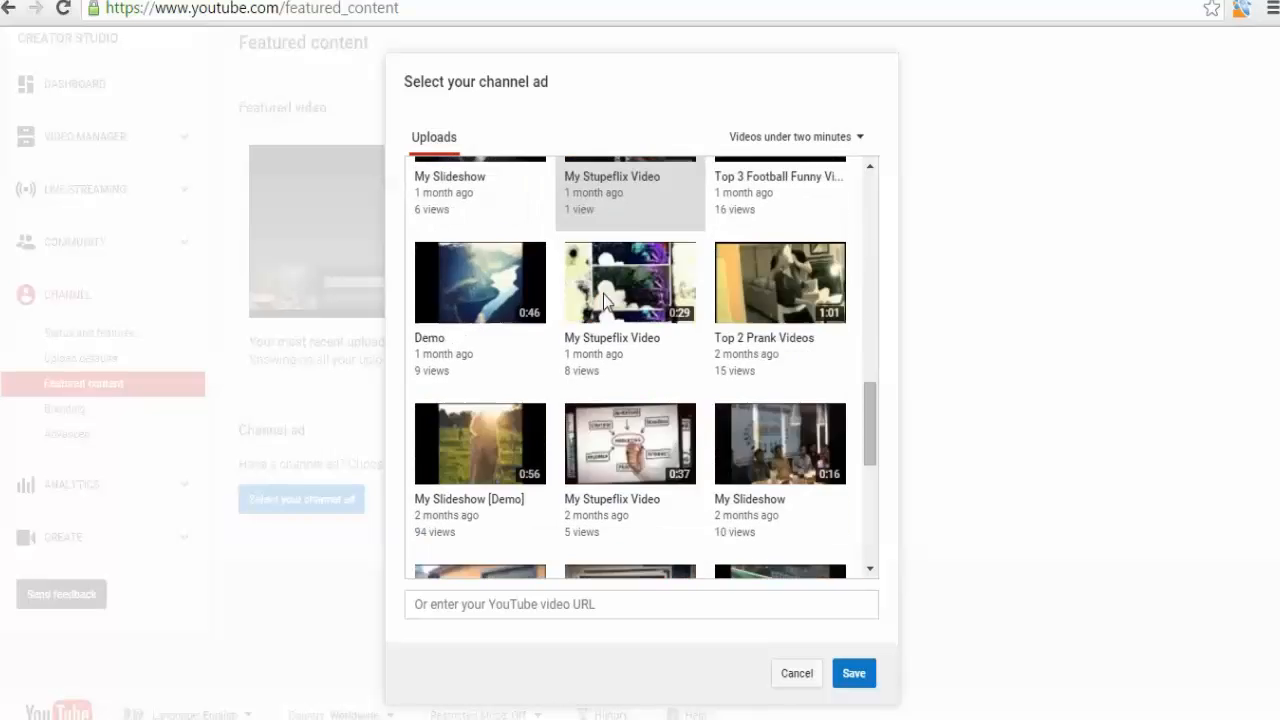
{"action": "scroll", "coordinate": [603, 297], "scroll_direction": "down", "scroll_amount": 1}
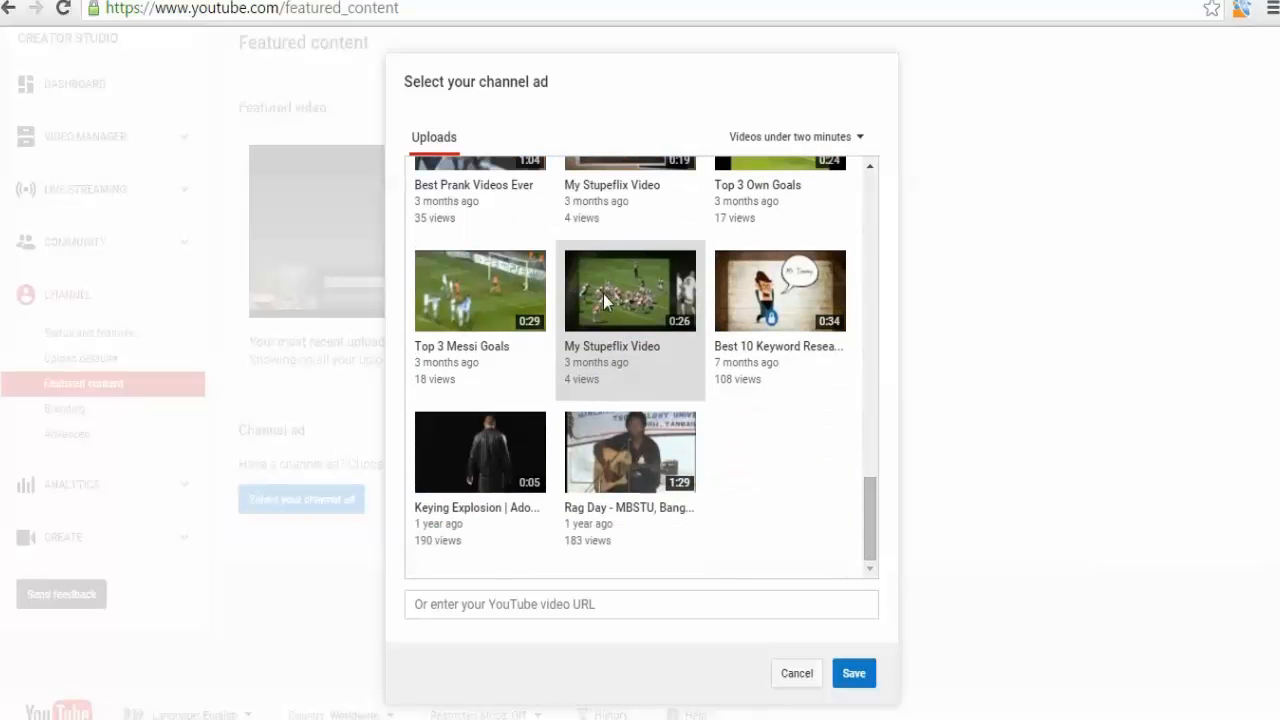
{"action": "left_click", "coordinate": [623, 445]}
{"action": "left_click", "coordinate": [853, 674]}
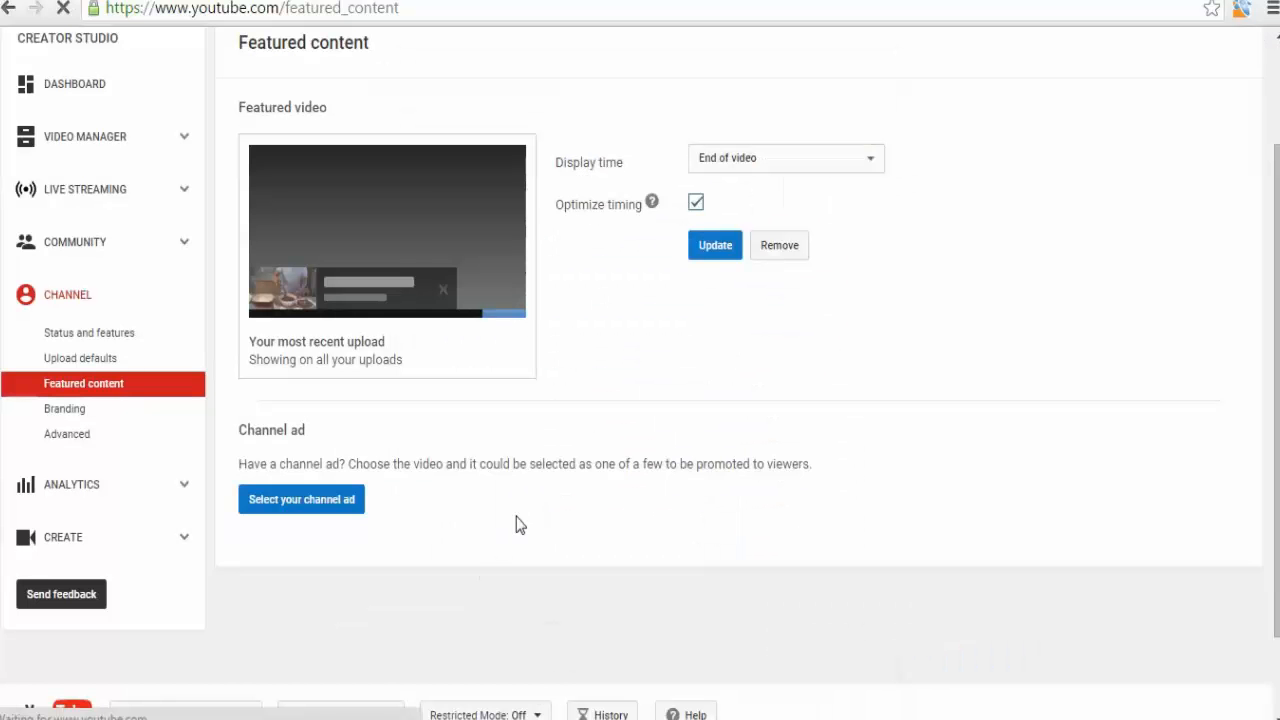
Review the Channel ad and Featured video sections on the Featured content page.
{"action": "scroll", "coordinate": [613, 447], "scroll_direction": "down", "scroll_amount": 3}
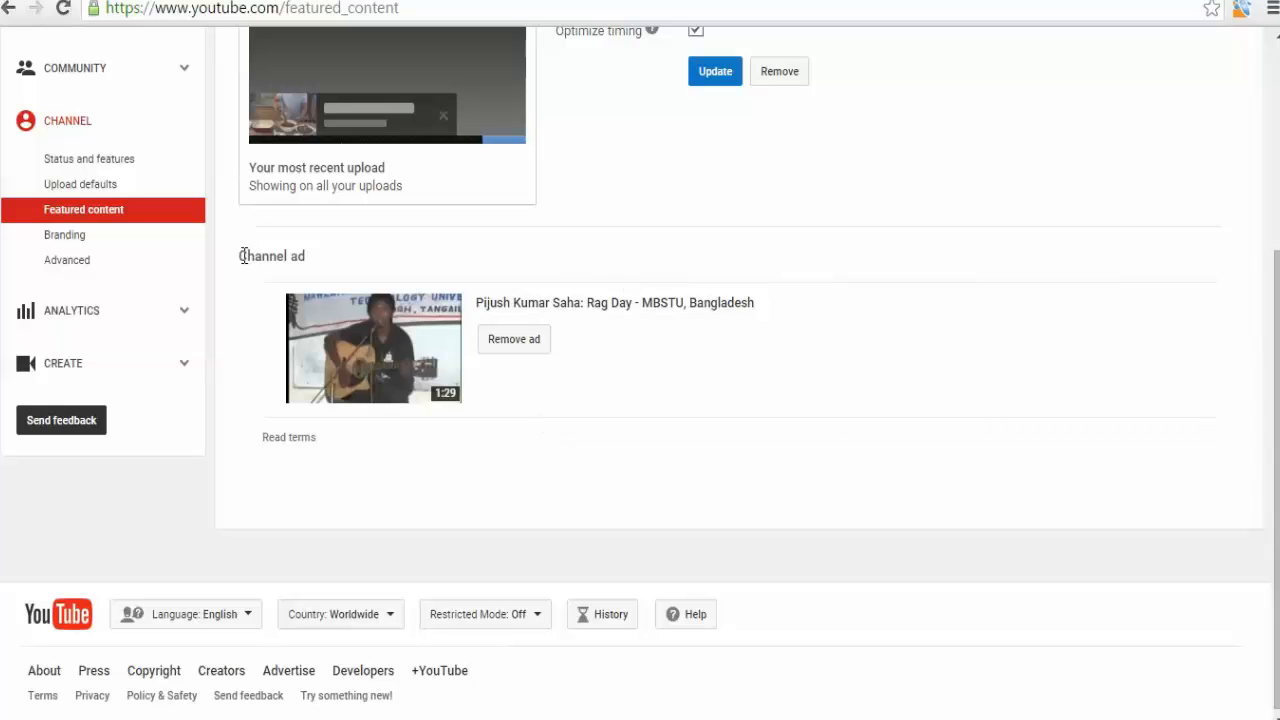
{"action": "left_click_drag", "start_coordinate": [242, 256], "coordinate": [313, 262]}
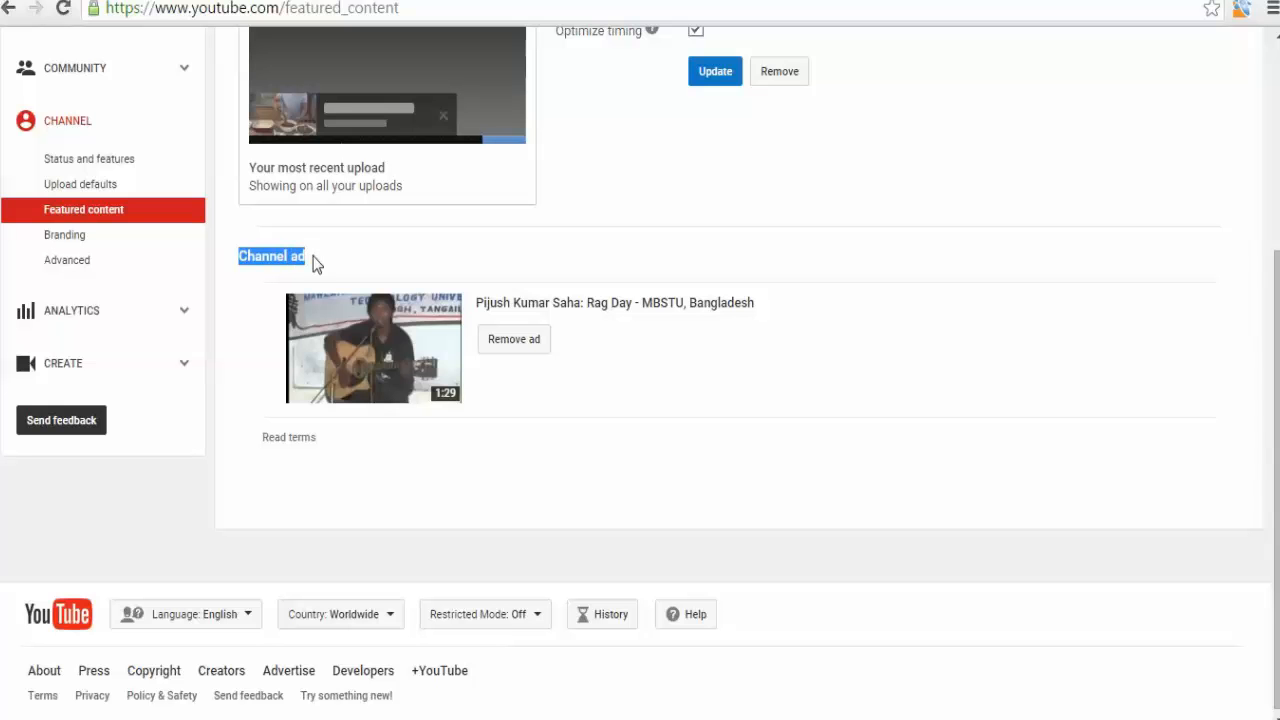
{"action": "left_click", "coordinate": [313, 262]}
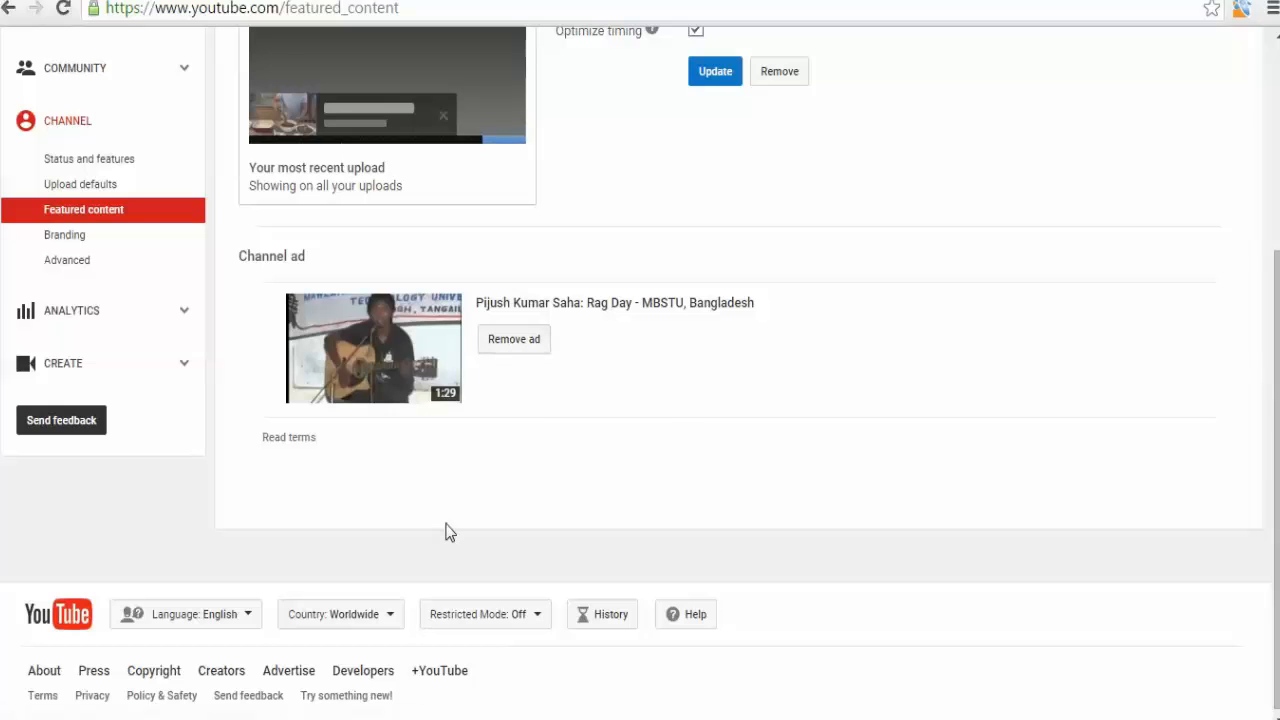
{"action": "scroll", "coordinate": [448, 532], "scroll_direction": "up", "scroll_amount": 3}
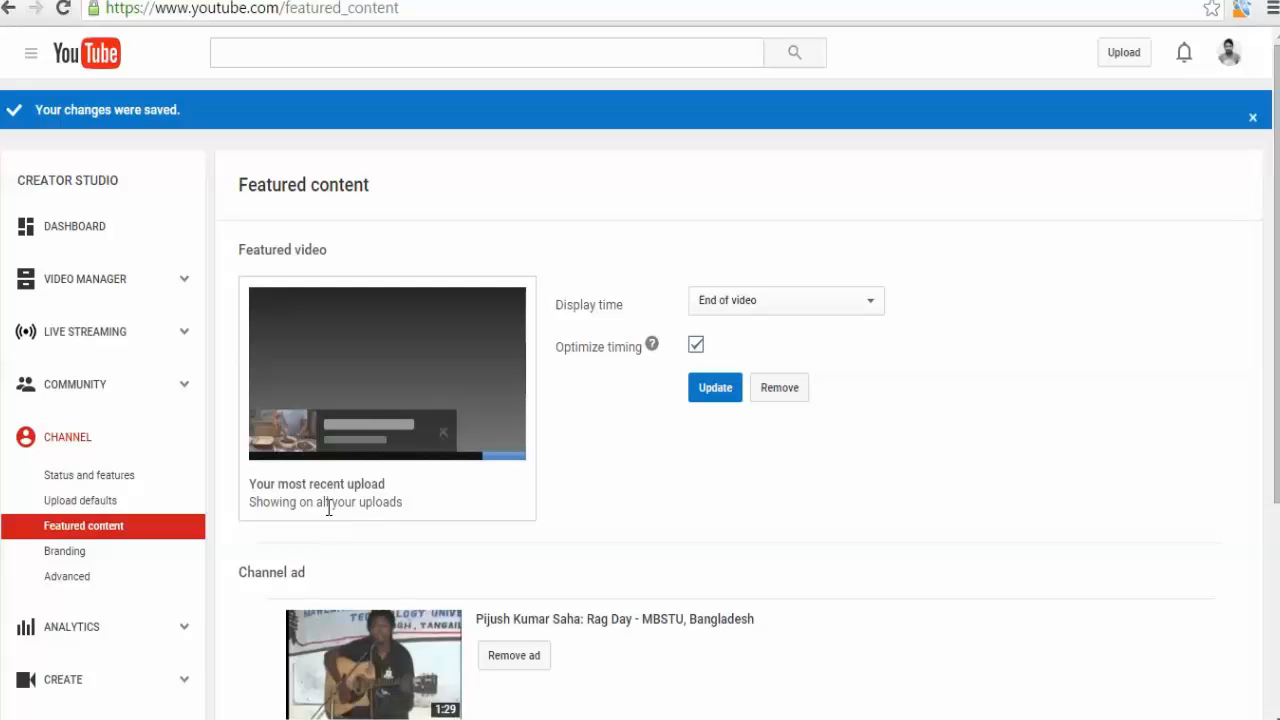
{"action": "scroll", "coordinate": [330, 505], "scroll_direction": "down", "scroll_amount": 3}
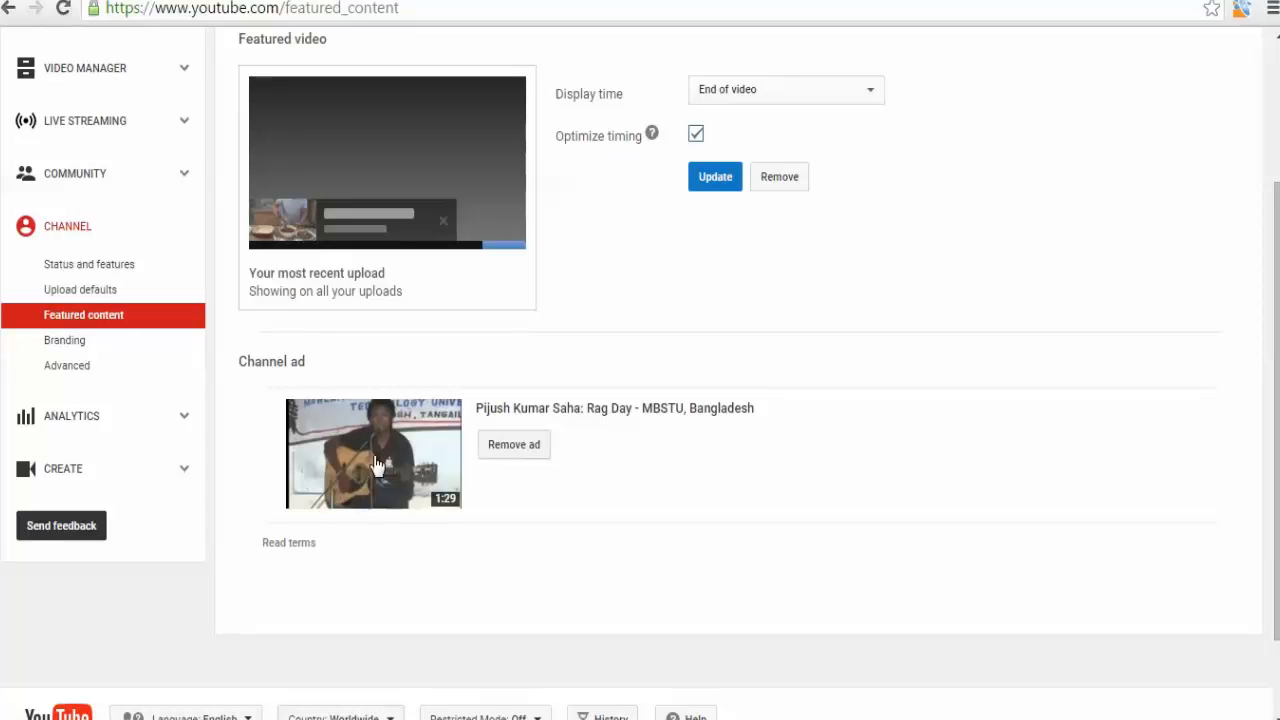
{"action": "scroll", "coordinate": [368, 545], "scroll_direction": "up", "scroll_amount": 2}
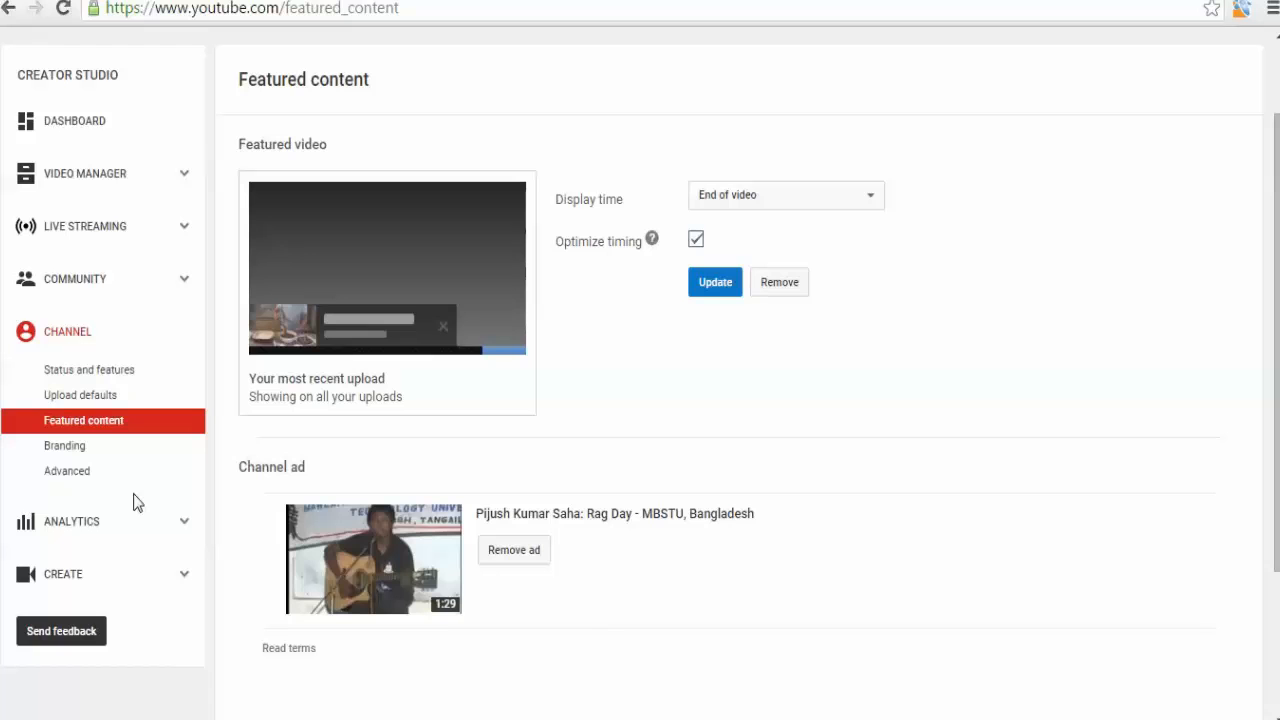
{"action": "scroll", "coordinate": [131, 503], "scroll_direction": "up", "scroll_amount": 2}
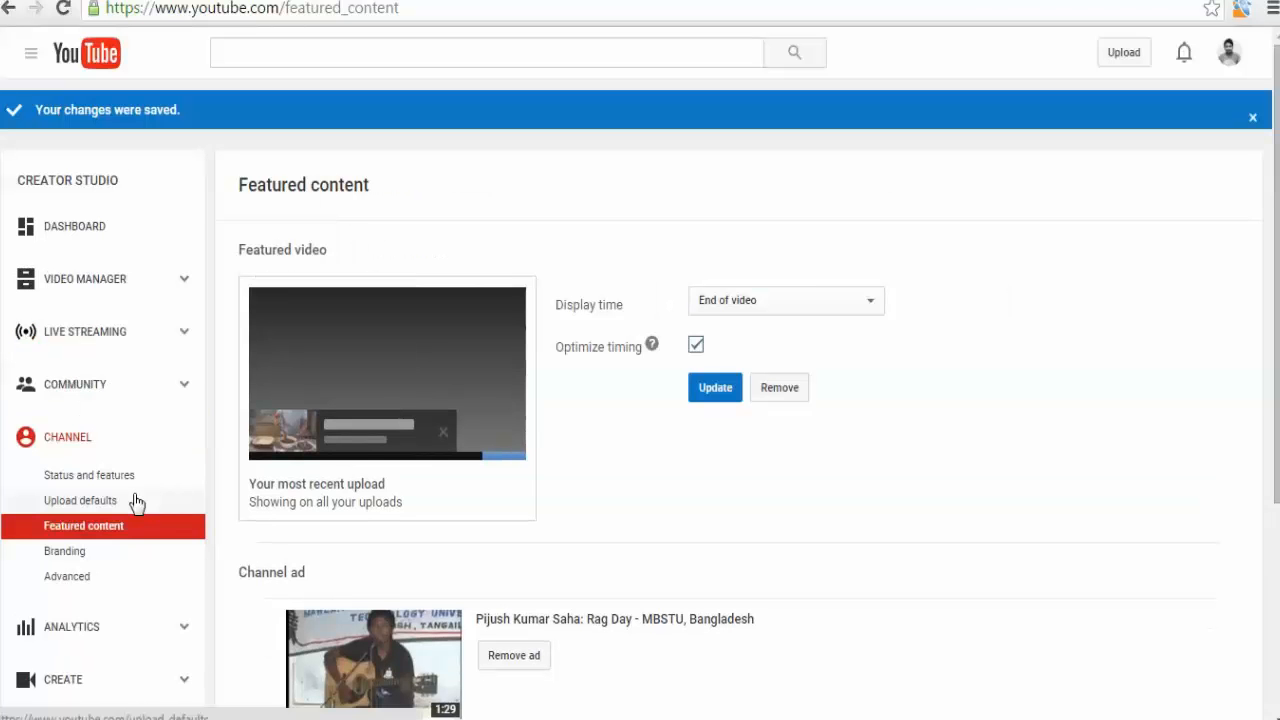
Open Upload Defaults and set the default category to Howto & Style.
{"action": "left_click", "coordinate": [85, 500]}
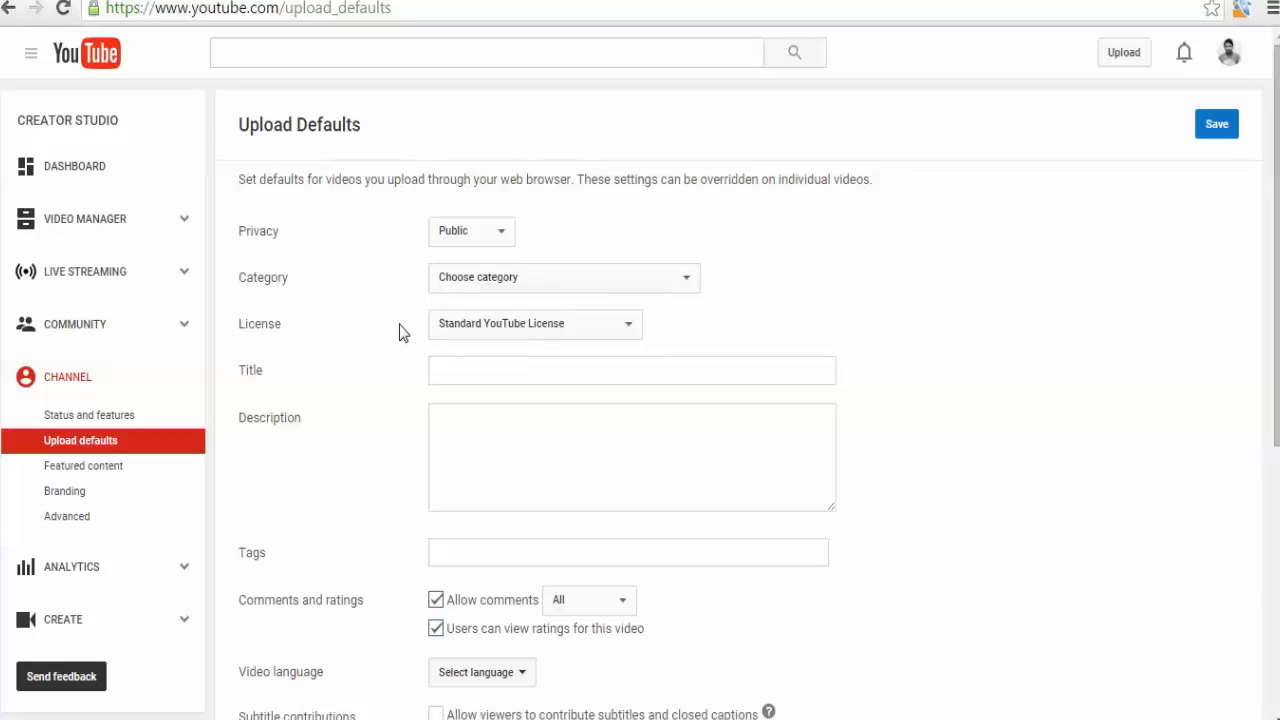
{"action": "left_click", "coordinate": [455, 277]}
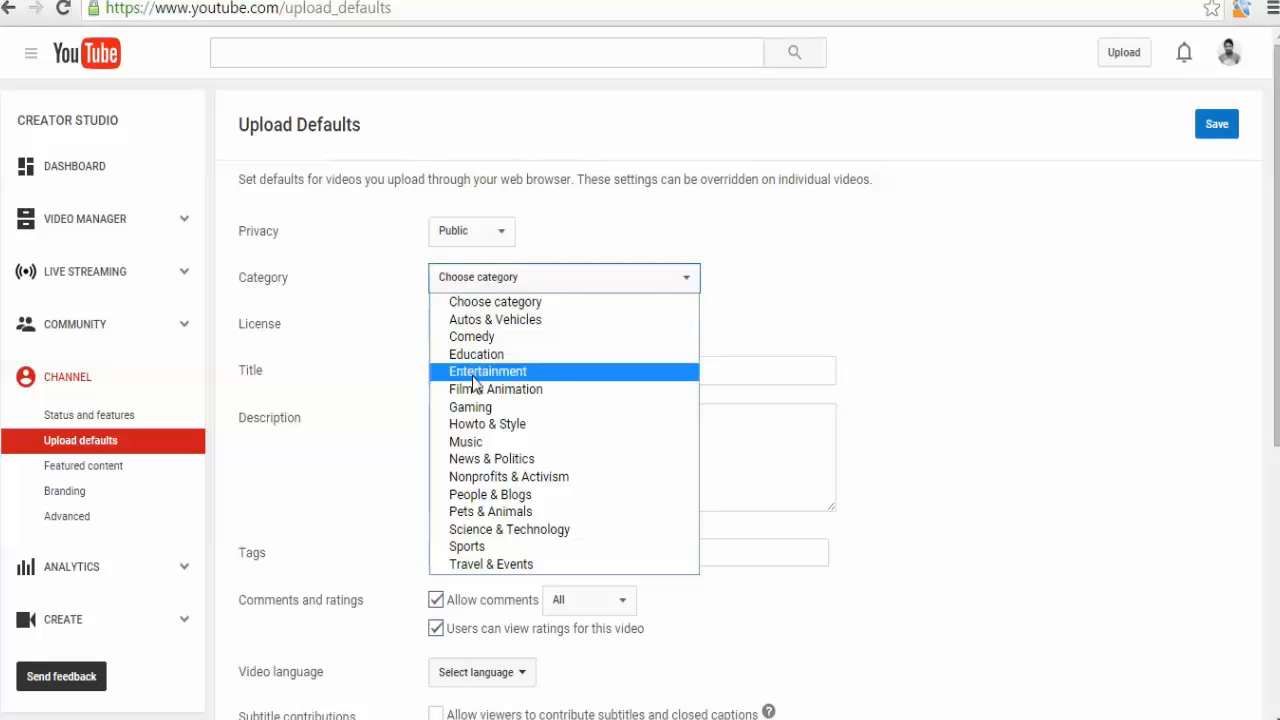
{"action": "left_click", "coordinate": [322, 425]}
{"action": "left_click", "coordinate": [460, 282]}
{"action": "left_click", "coordinate": [495, 426]}
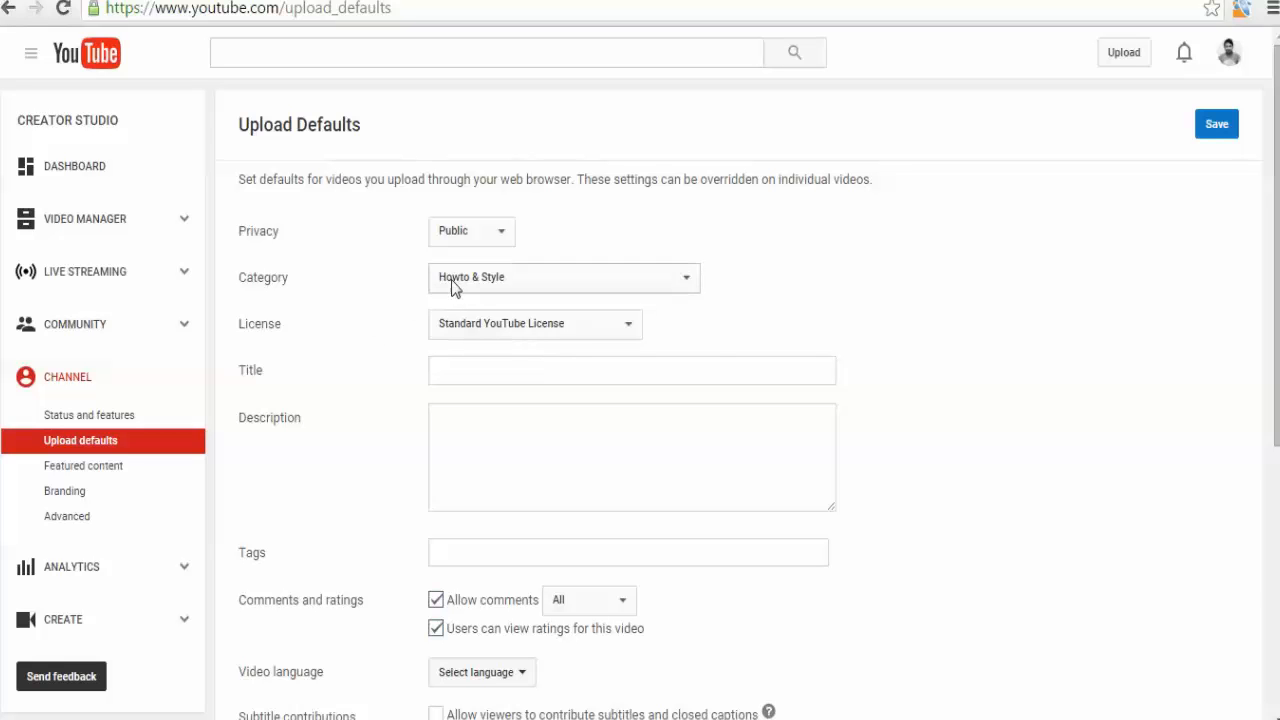
Enter BITM, BASIS as the default video title.
{"action": "left_click", "coordinate": [459, 370]}
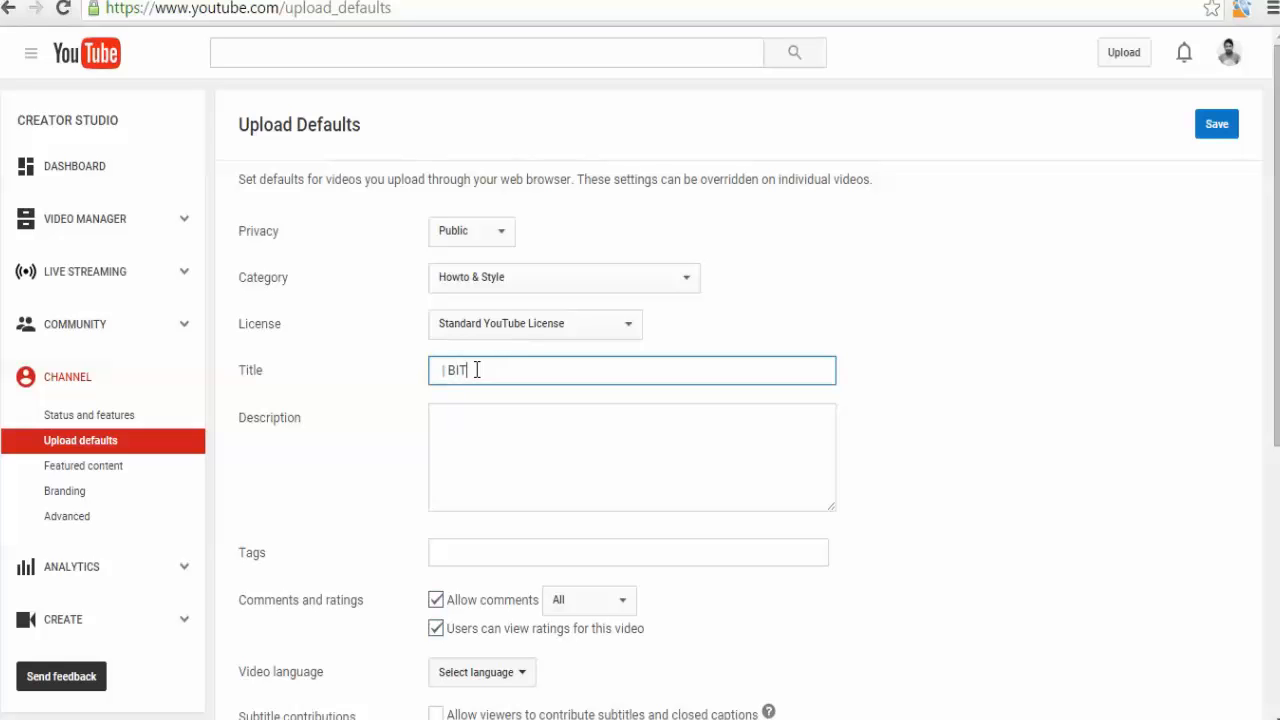
{"action": "type", "text": "ASIS"}
{"action": "left_click", "coordinate": [494, 413]}
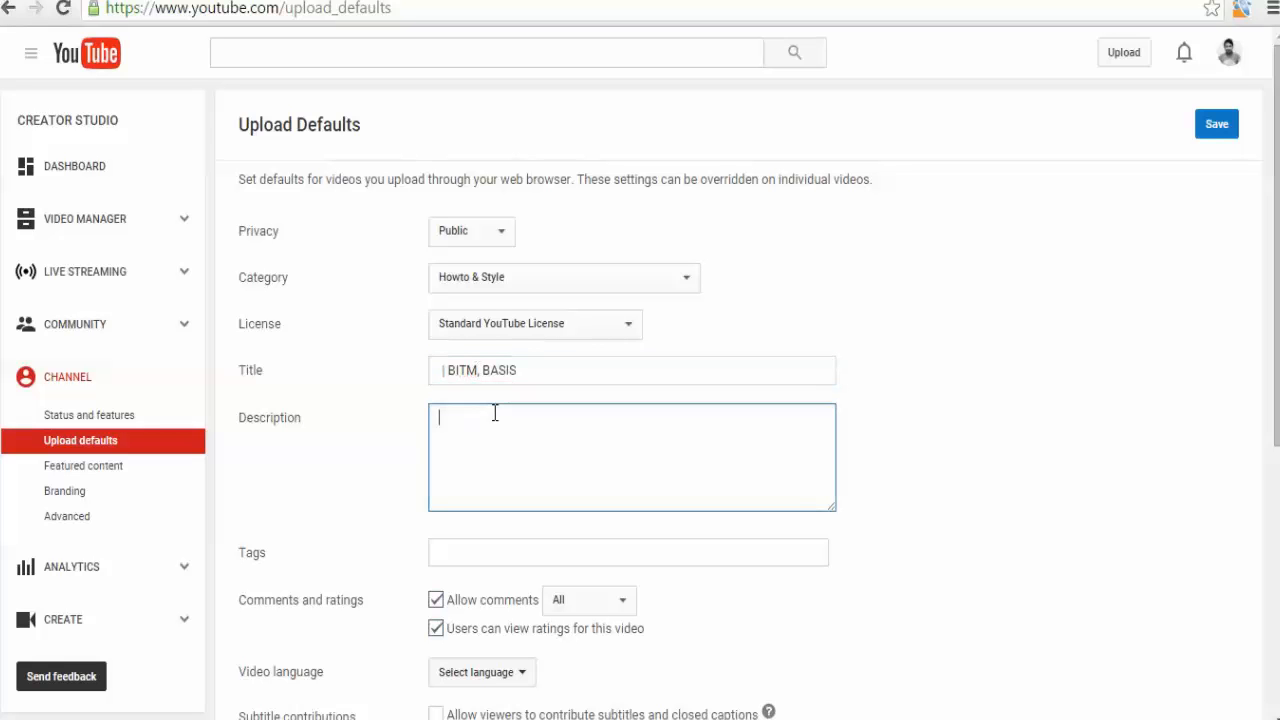
{"action": "left_click_drag", "start_coordinate": [449, 371], "coordinate": [541, 373]}
{"action": "left_click", "coordinate": [520, 421]}
{"action": "left_click_drag", "start_coordinate": [449, 371], "coordinate": [522, 371]}
{"action": "left_click", "coordinate": [531, 374]}
{"action": "left_click", "coordinate": [484, 372]}
{"action": "left_click", "coordinate": [520, 371]}
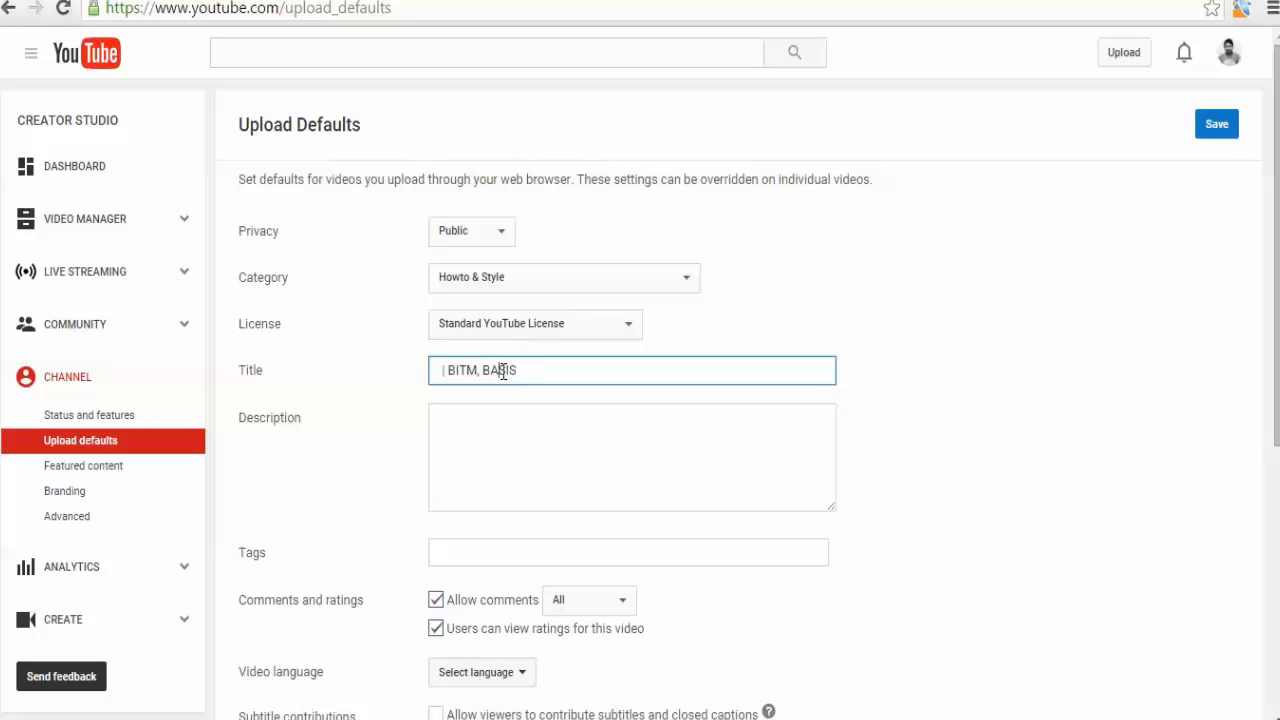
{"action": "left_click", "coordinate": [500, 417]}
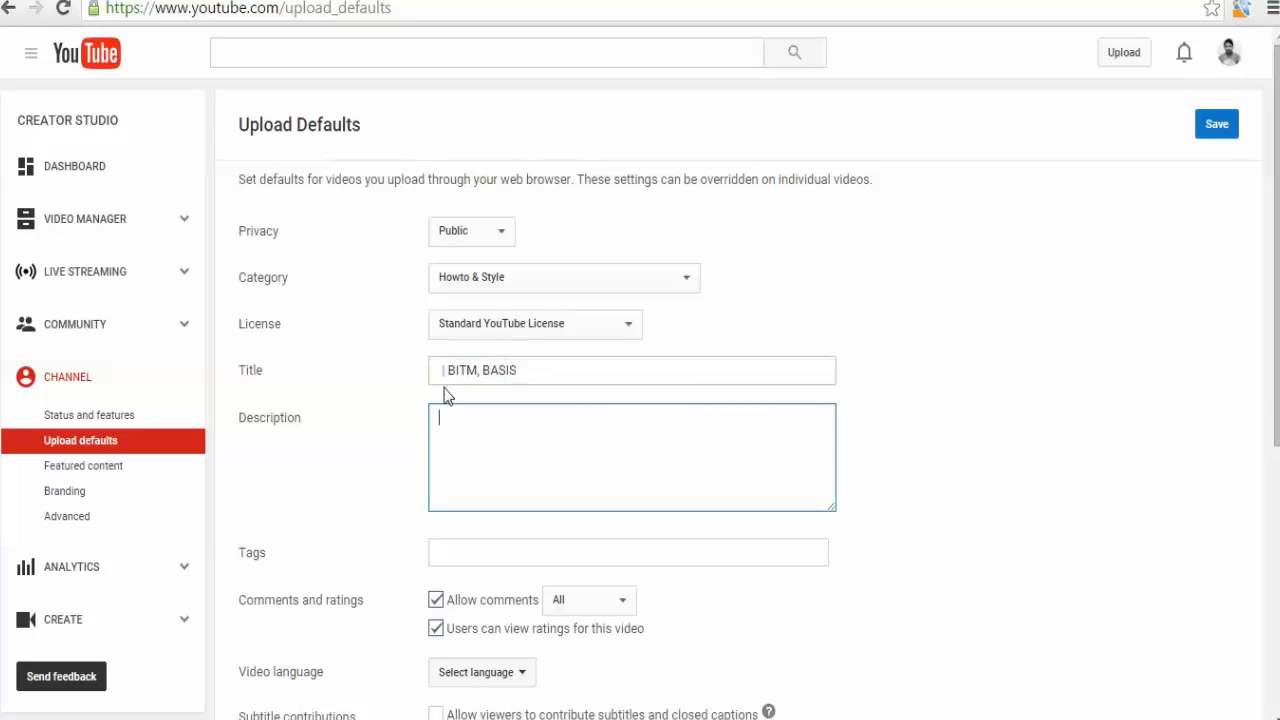
Review the remaining upload default options and save the upload defaults.
{"action": "scroll", "coordinate": [456, 428], "scroll_direction": "down", "scroll_amount": 2}
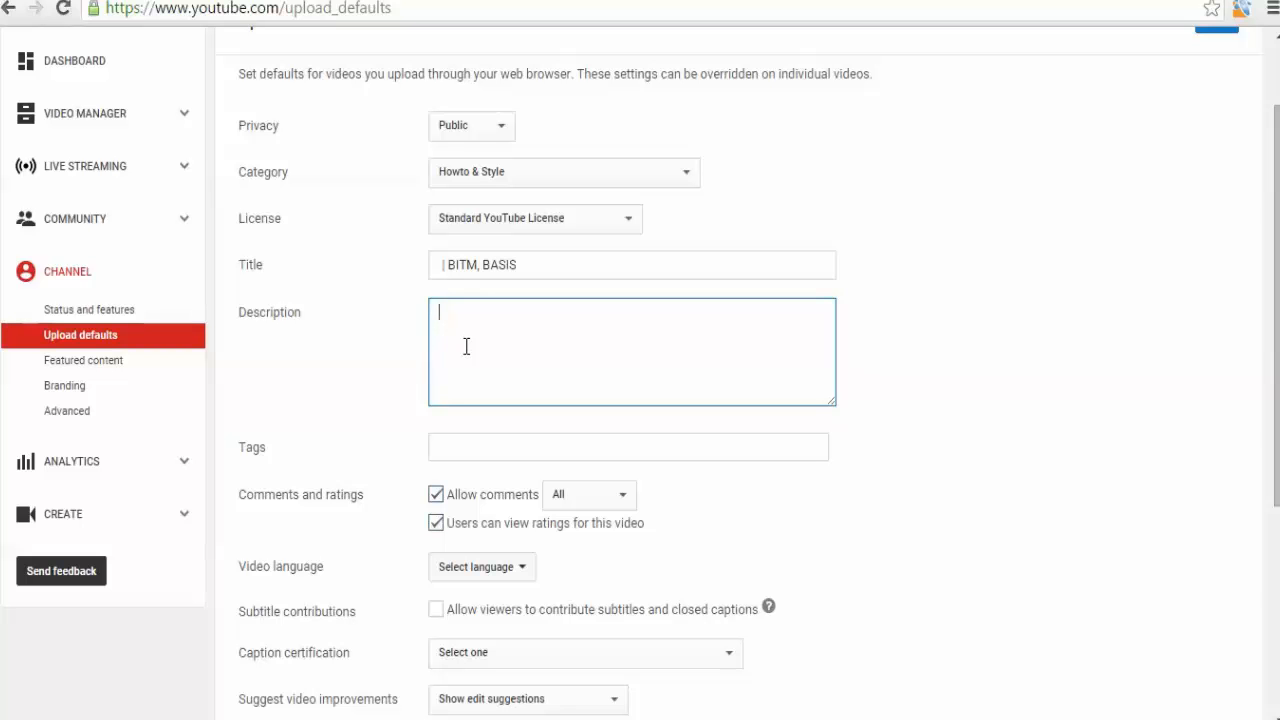
{"action": "left_click", "coordinate": [440, 266]}
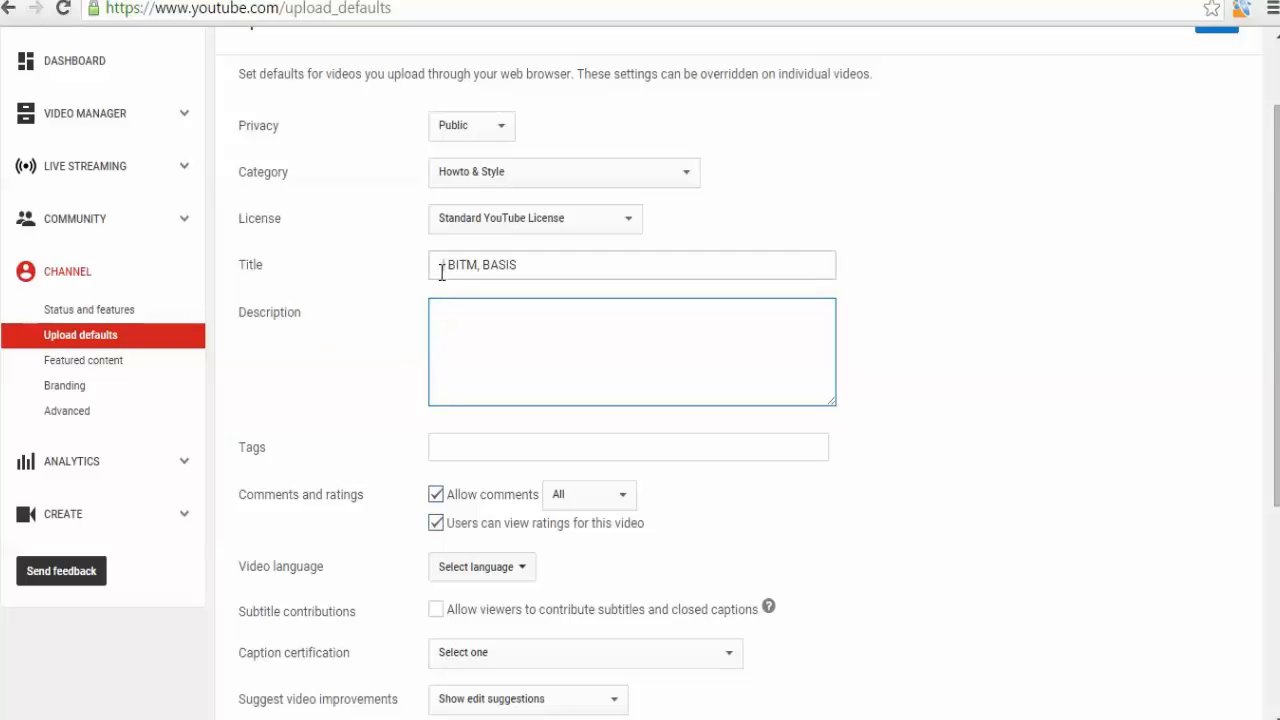
{"action": "left_click", "coordinate": [497, 385]}
{"action": "left_click", "coordinate": [474, 442]}
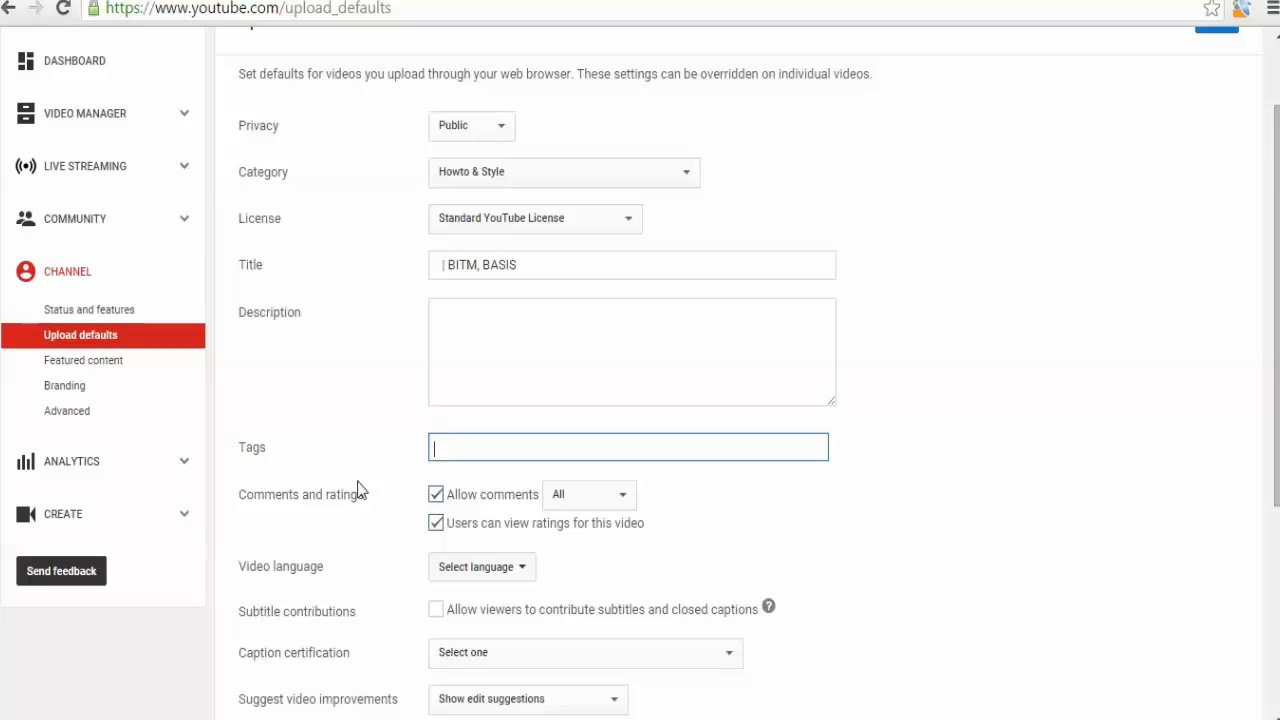
{"action": "scroll", "coordinate": [362, 476], "scroll_direction": "down", "scroll_amount": 1}
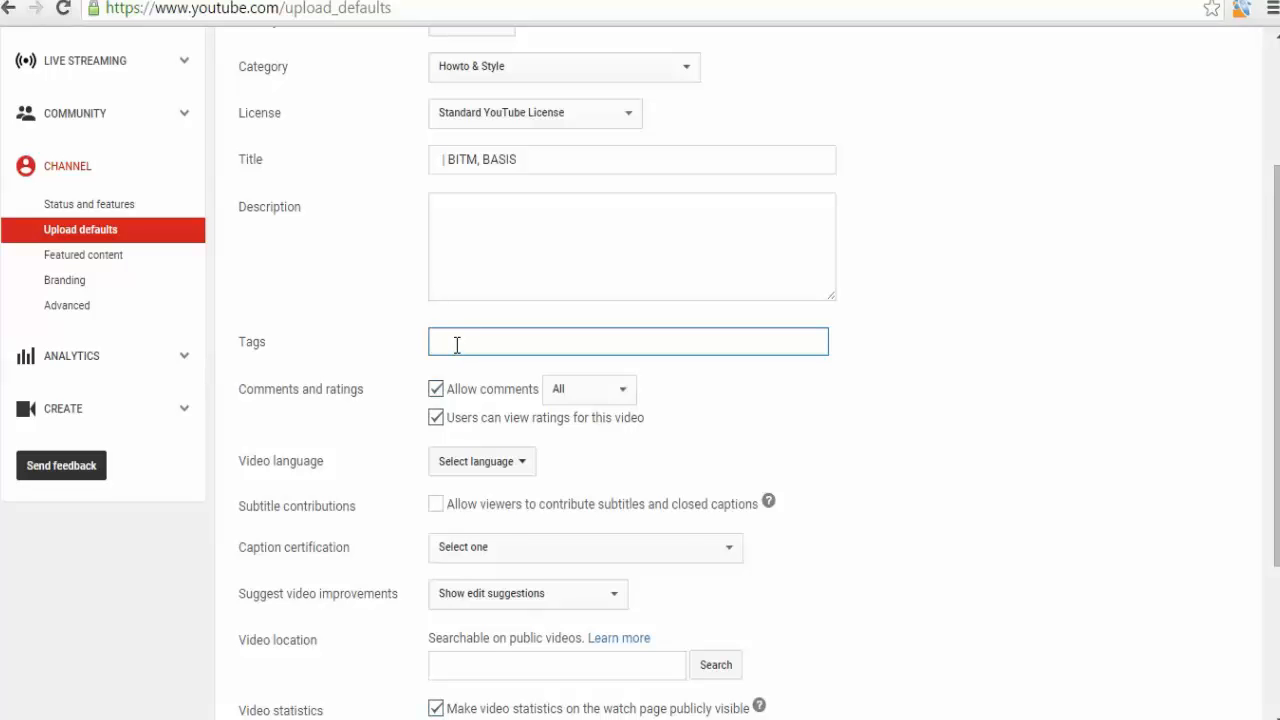
{"action": "scroll", "coordinate": [457, 344], "scroll_direction": "down", "scroll_amount": 1}
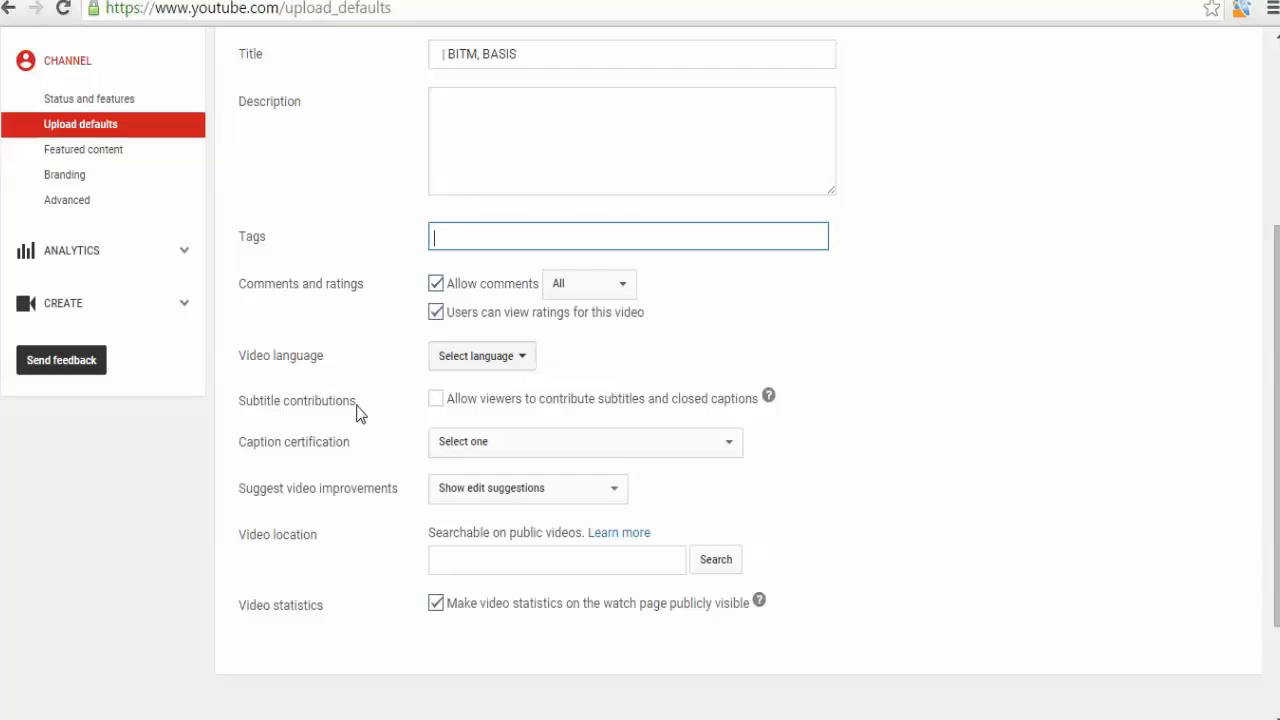
{"action": "scroll", "coordinate": [359, 413], "scroll_direction": "down", "scroll_amount": 1}
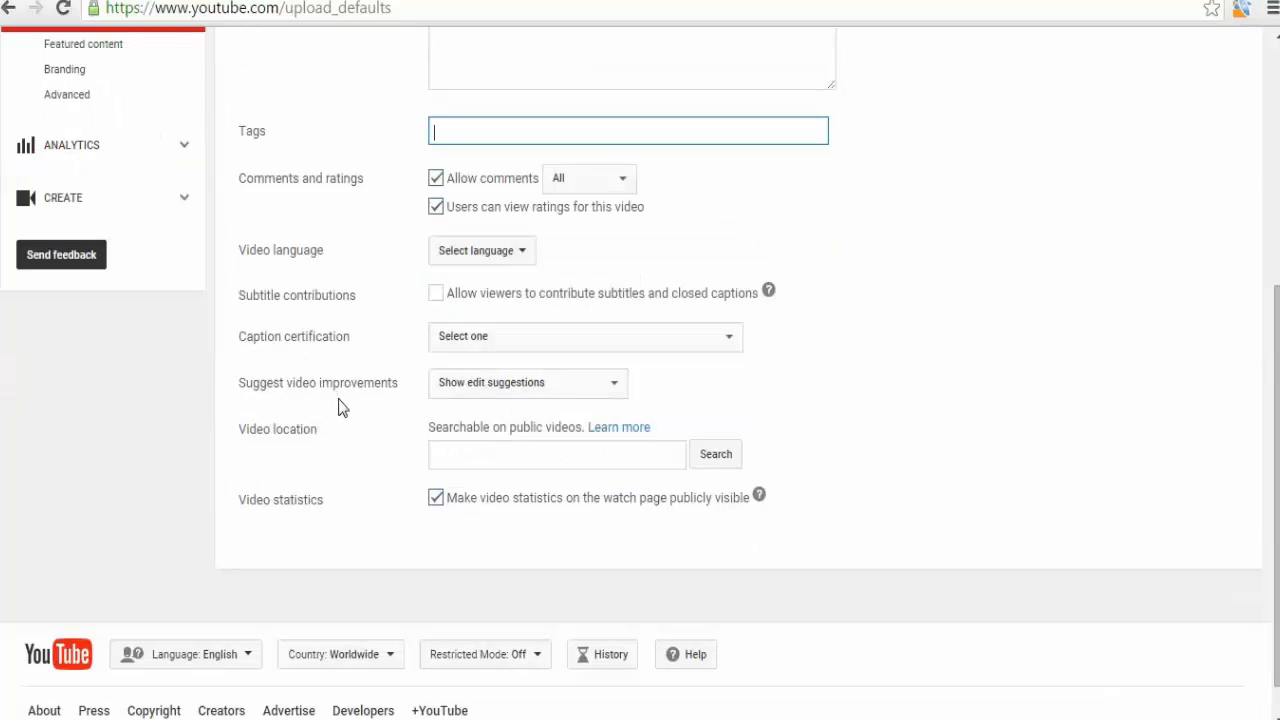
{"action": "left_click", "coordinate": [457, 392]}
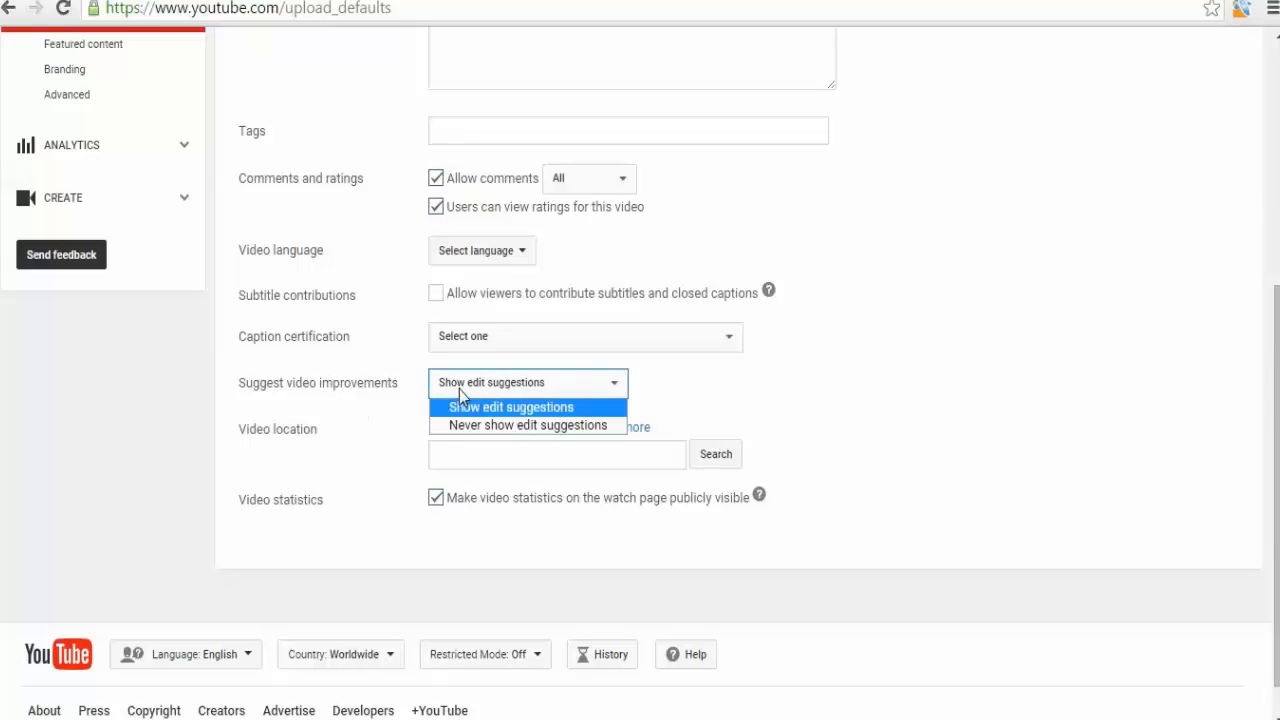
{"action": "left_click", "coordinate": [457, 392]}
{"action": "scroll", "coordinate": [360, 478], "scroll_direction": "down", "scroll_amount": 1}
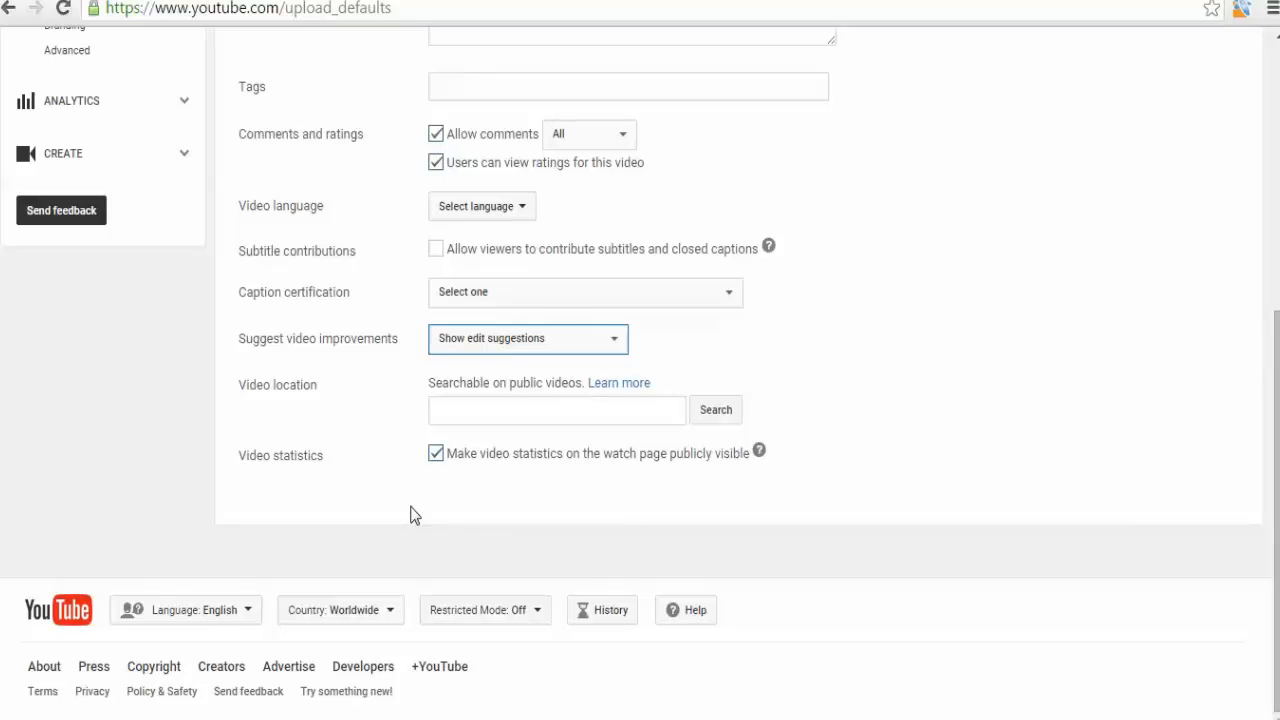
{"action": "scroll", "coordinate": [411, 515], "scroll_direction": "up", "scroll_amount": 5}
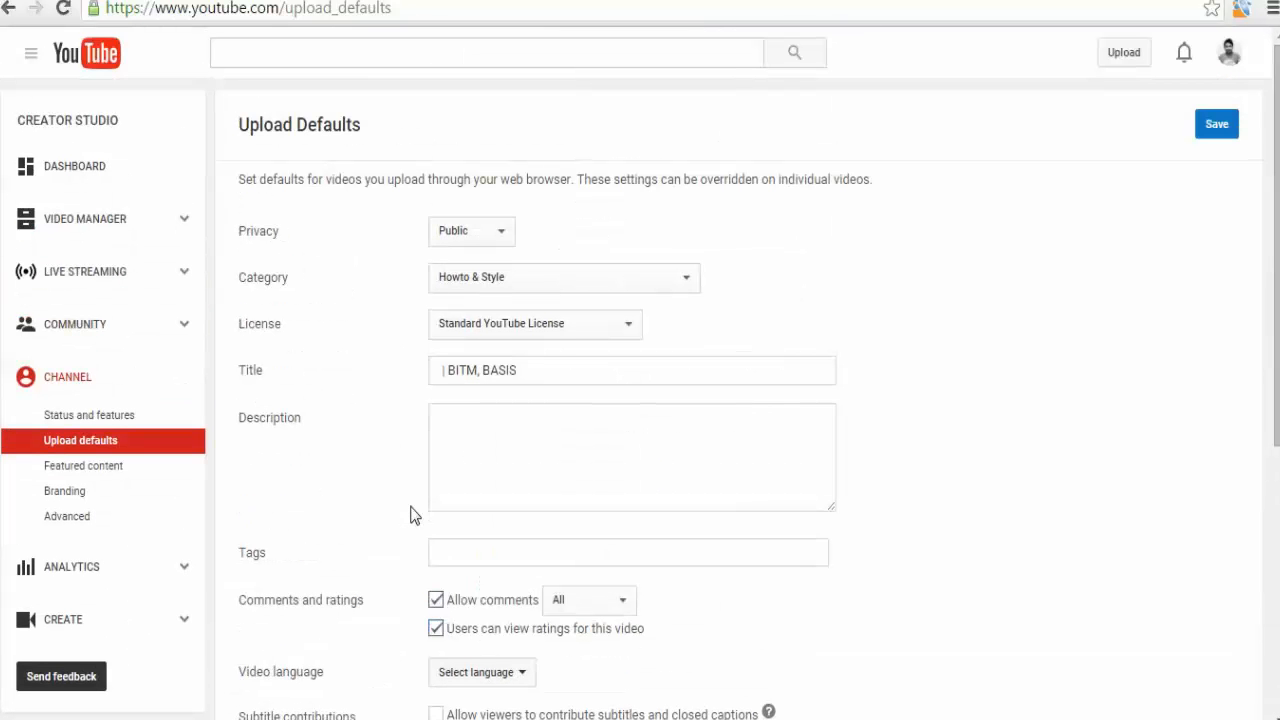
{"action": "left_click", "coordinate": [506, 443]}
{"action": "scroll", "coordinate": [360, 514], "scroll_direction": "down", "scroll_amount": 5}
{"action": "scroll", "coordinate": [360, 514], "scroll_direction": "up", "scroll_amount": 5}
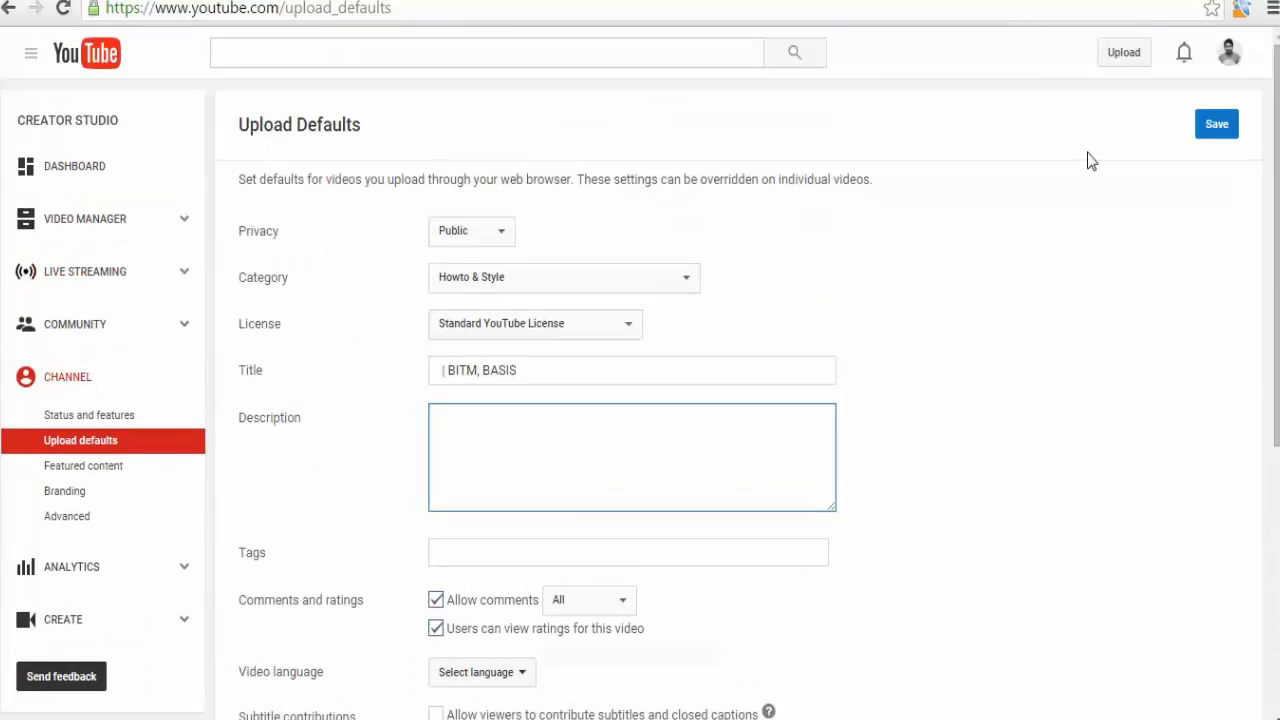
{"action": "left_click", "coordinate": [1210, 132]}
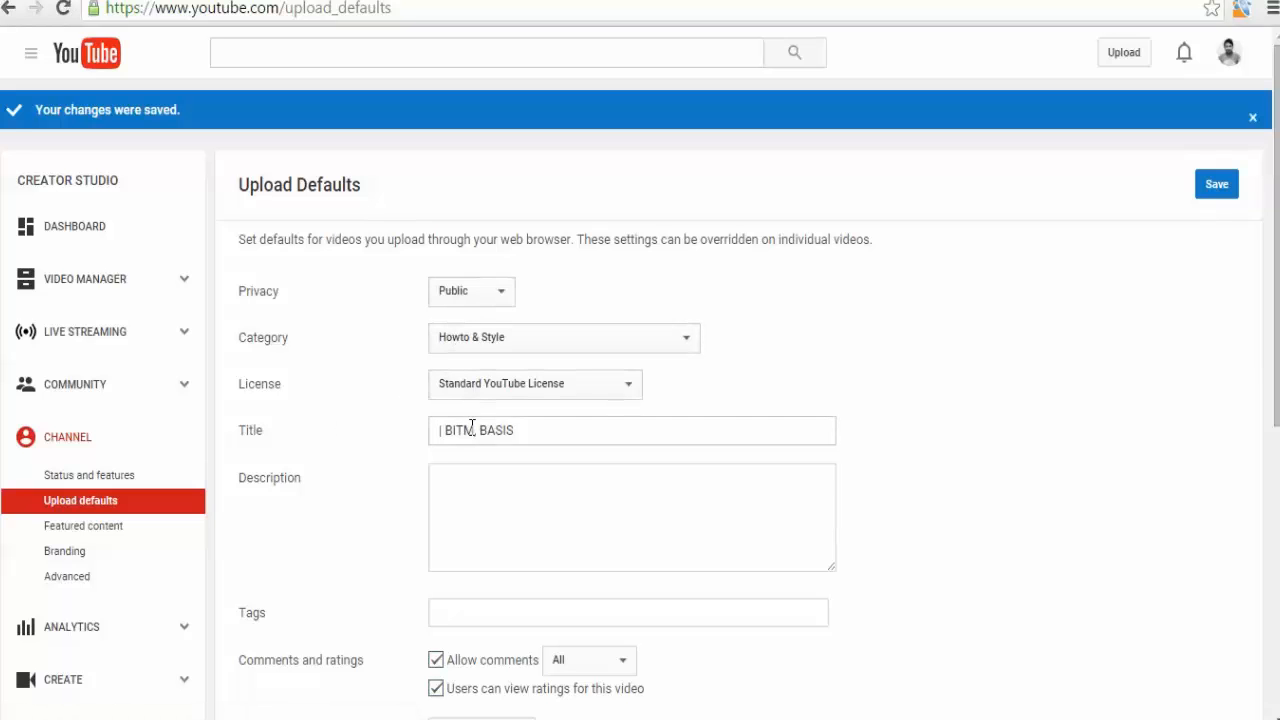
Open the Creator Studio Dashboard and review its widgets.
{"action": "scroll", "coordinate": [385, 533], "scroll_direction": "down", "scroll_amount": 2}
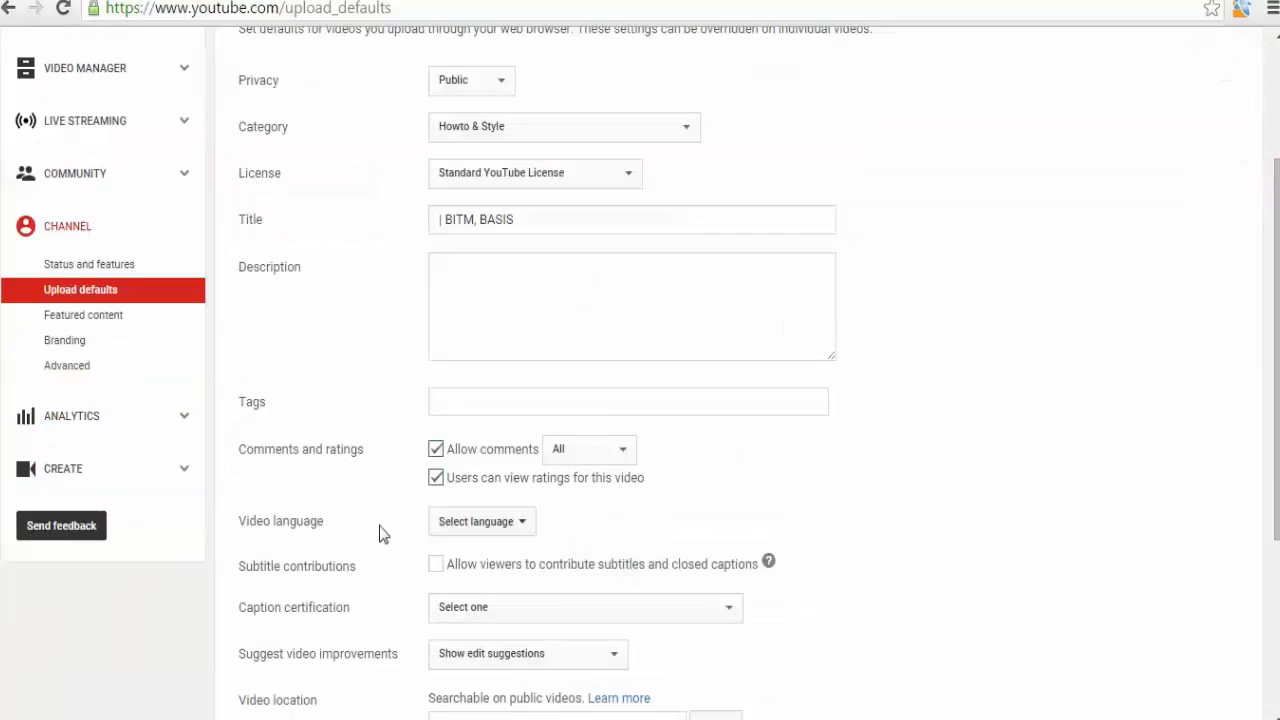
{"action": "scroll", "coordinate": [380, 530], "scroll_direction": "up", "scroll_amount": 1}
{"action": "scroll", "coordinate": [378, 527], "scroll_direction": "down", "scroll_amount": 4}
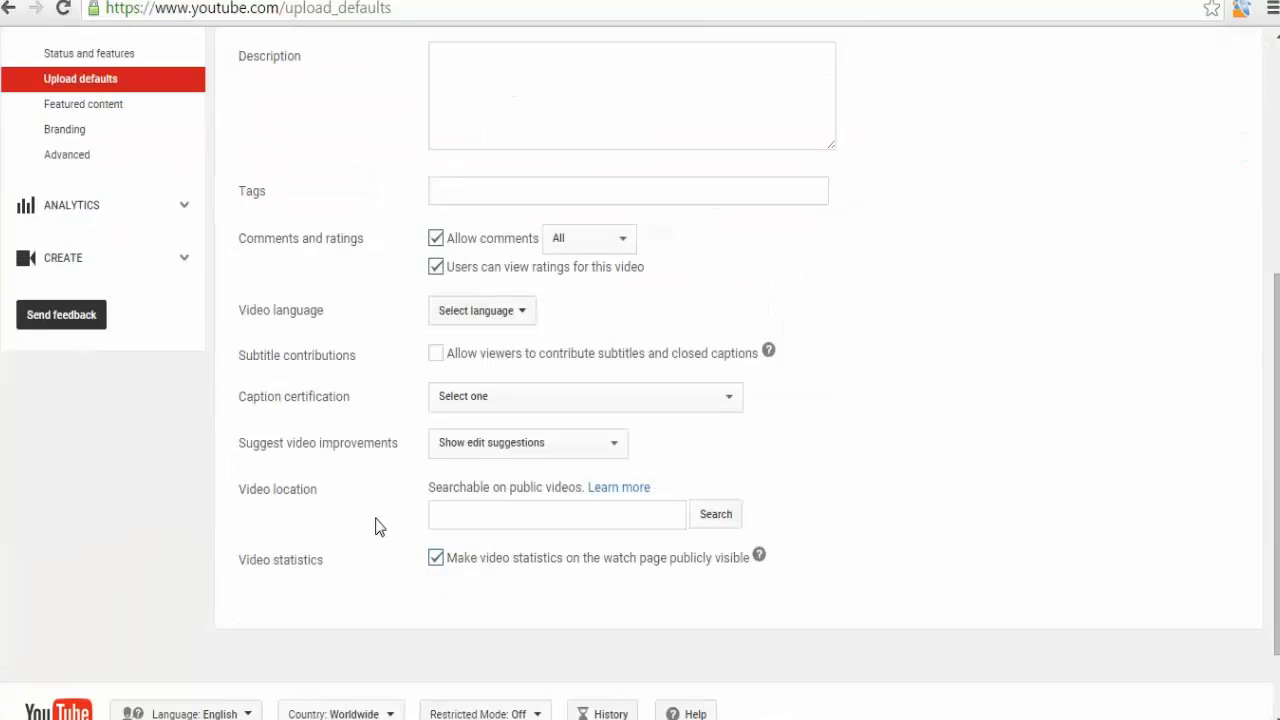
{"action": "scroll", "coordinate": [371, 523], "scroll_direction": "up", "scroll_amount": 5}
{"action": "scroll", "coordinate": [290, 530], "scroll_direction": "down", "scroll_amount": 1}
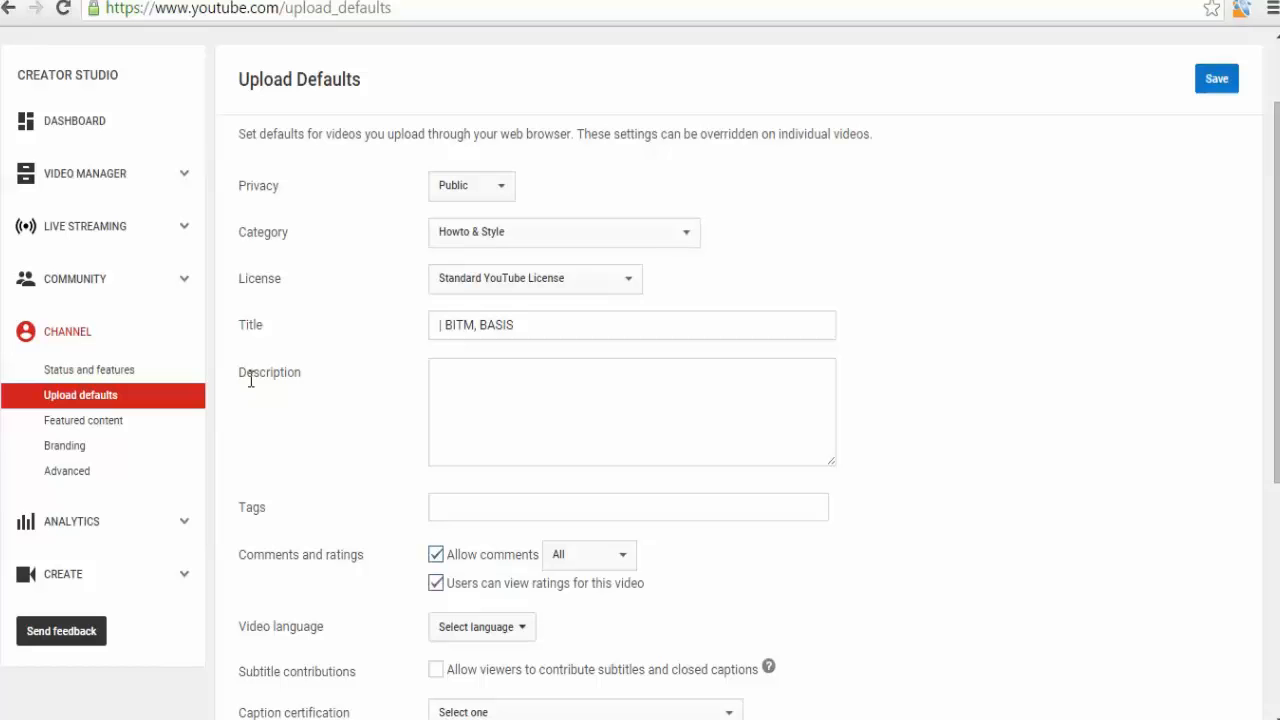
{"action": "left_click", "coordinate": [70, 125]}
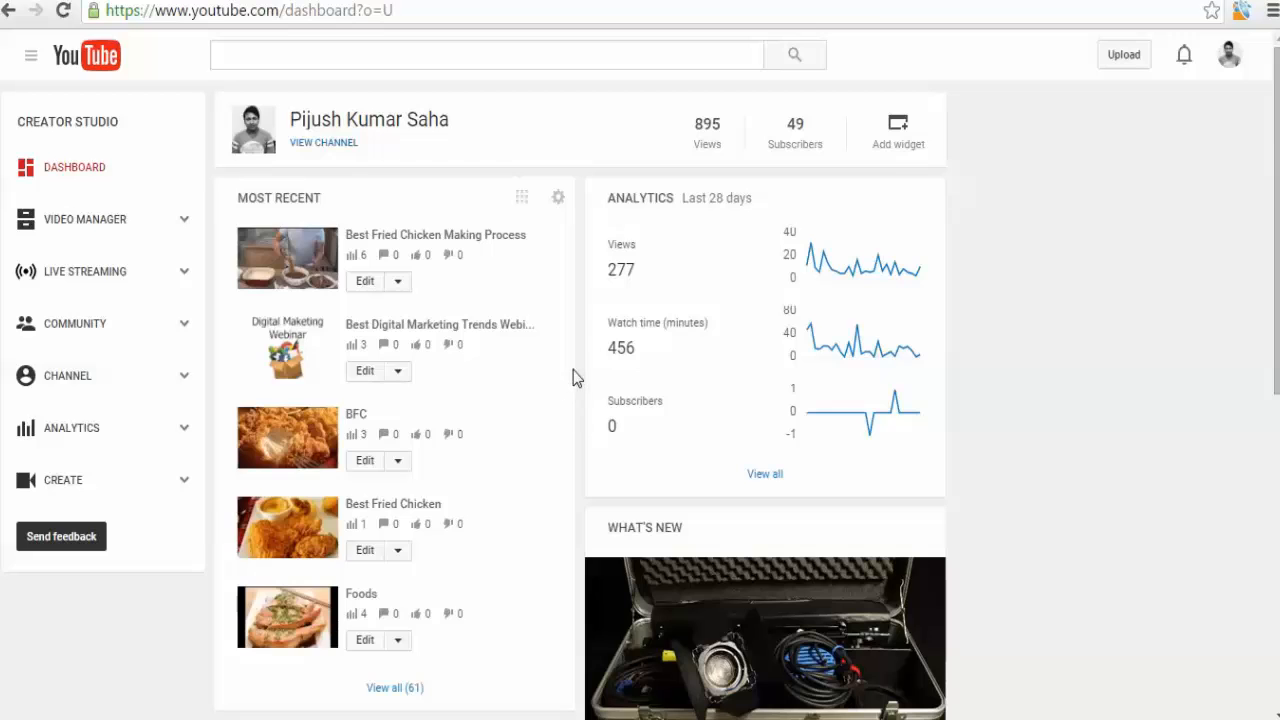
{"action": "scroll", "coordinate": [575, 378], "scroll_direction": "down", "scroll_amount": 3}
{"action": "scroll", "coordinate": [575, 378], "scroll_direction": "up", "scroll_amount": 2}
{"action": "scroll", "coordinate": [526, 400], "scroll_direction": "up", "scroll_amount": 1}
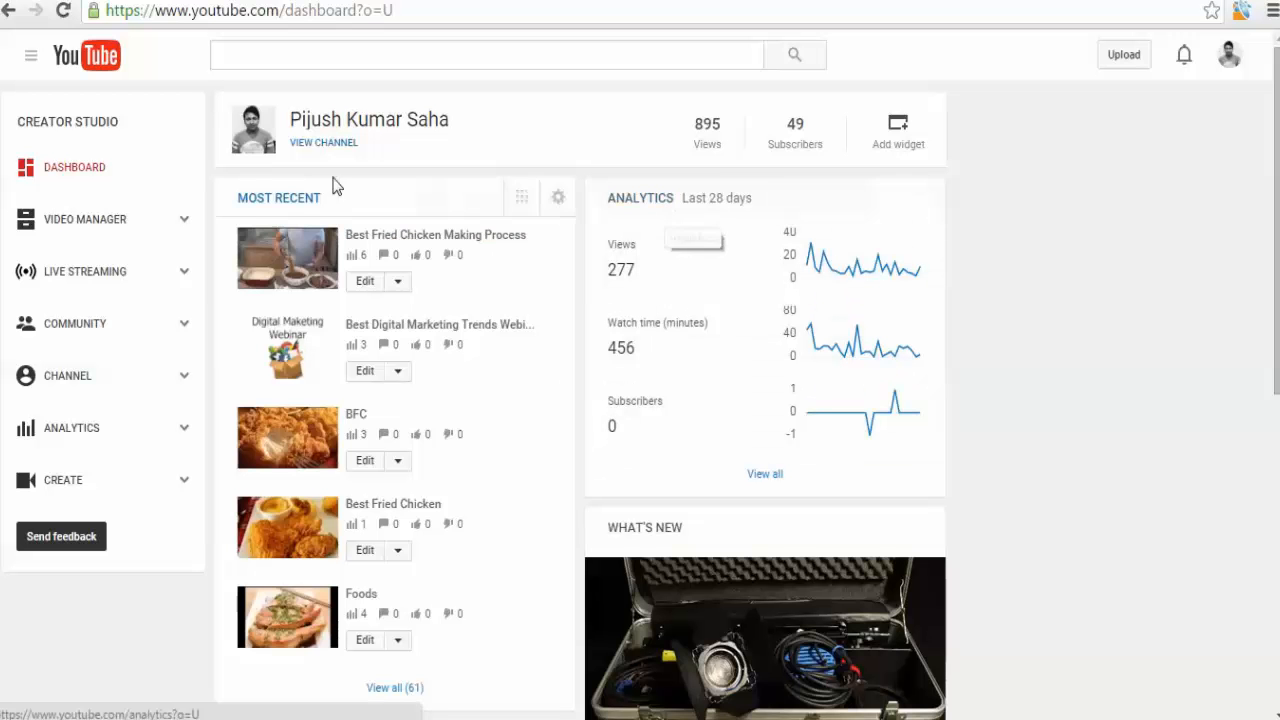
{"action": "scroll", "coordinate": [417, 403], "scroll_direction": "down", "scroll_amount": 1}
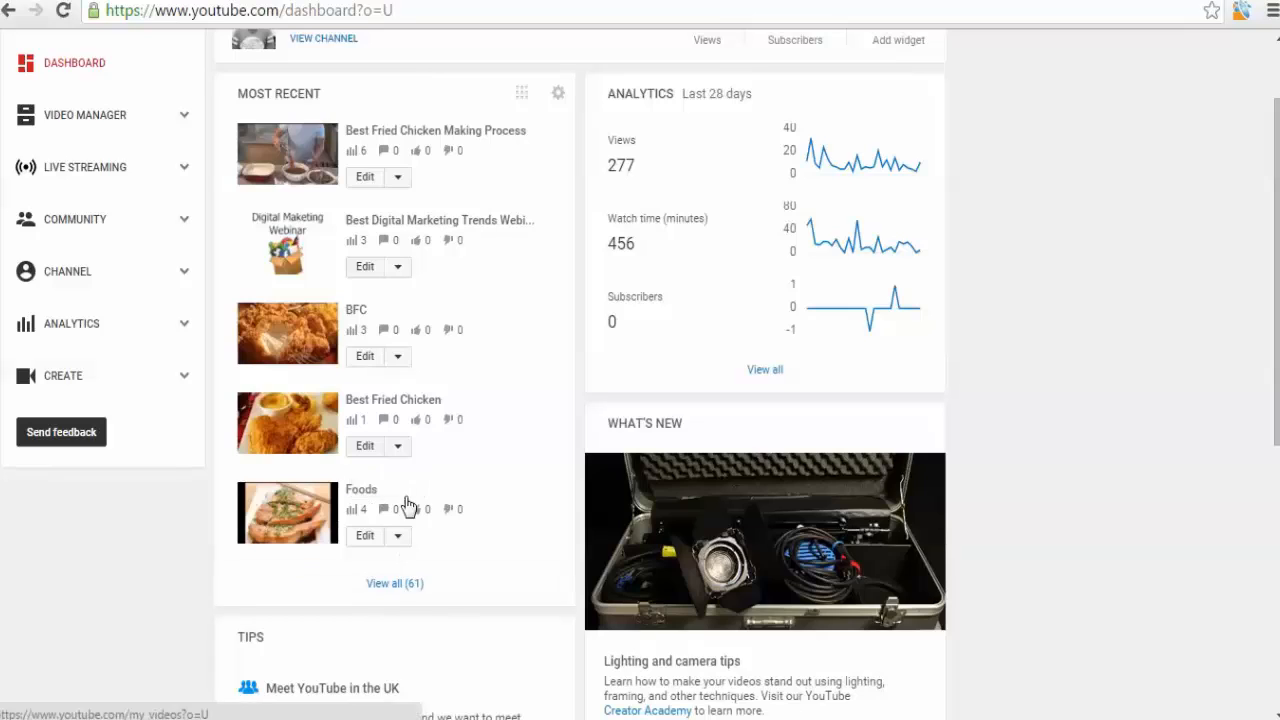
{"action": "scroll", "coordinate": [411, 509], "scroll_direction": "up", "scroll_amount": 1}
{"action": "left_click", "coordinate": [558, 200]}
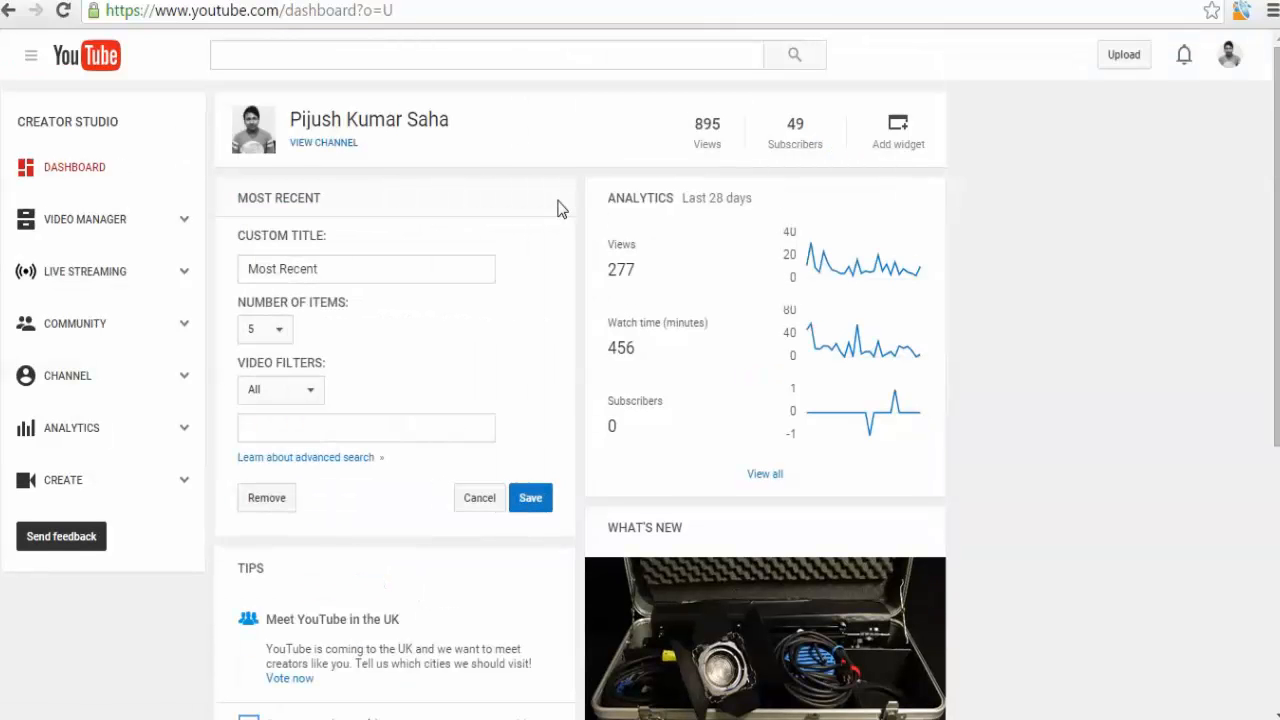
{"action": "left_click", "coordinate": [268, 333]}
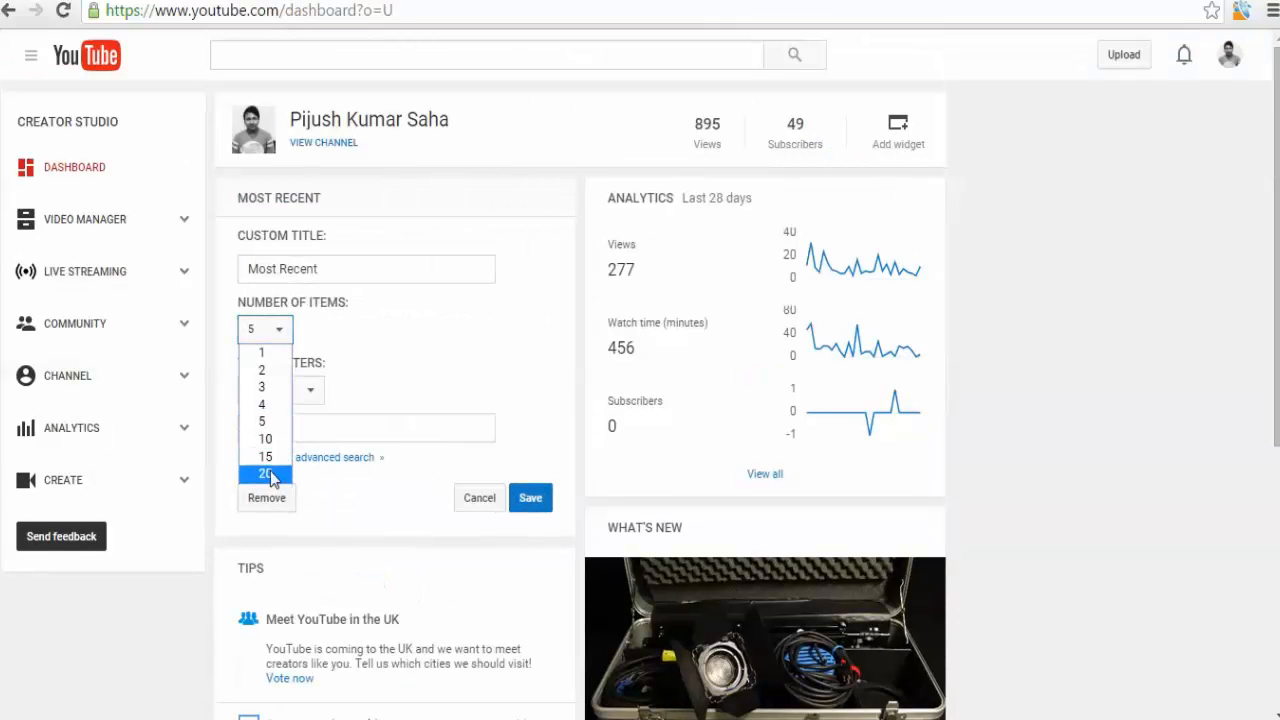
{"action": "left_click", "coordinate": [181, 603]}
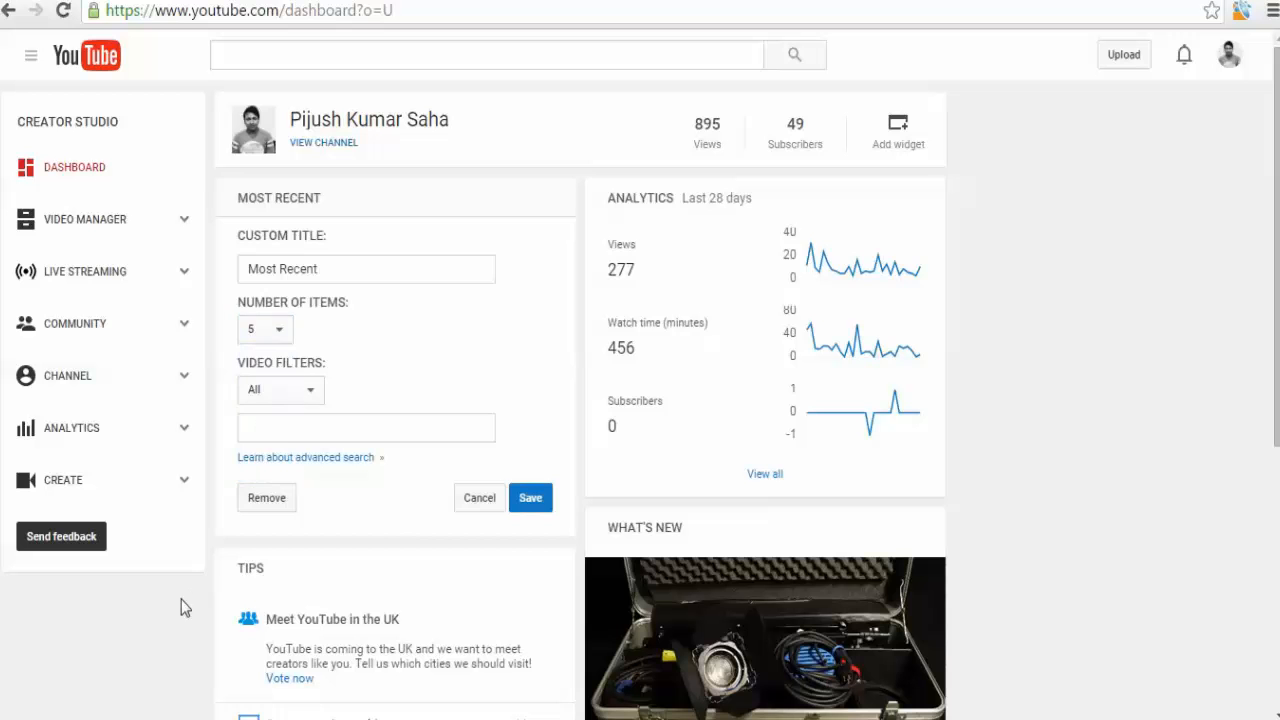
{"action": "left_click", "coordinate": [468, 503]}
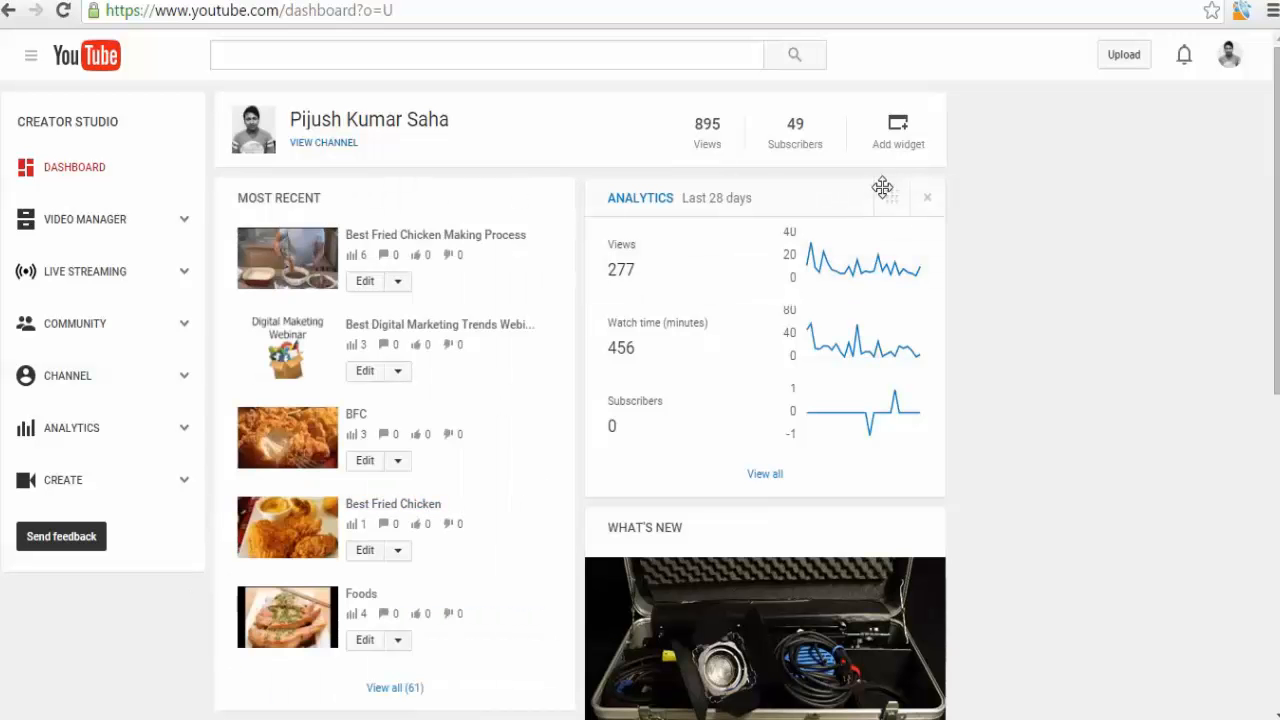
{"action": "left_click_drag", "start_coordinate": [880, 191], "coordinate": [846, 200]}
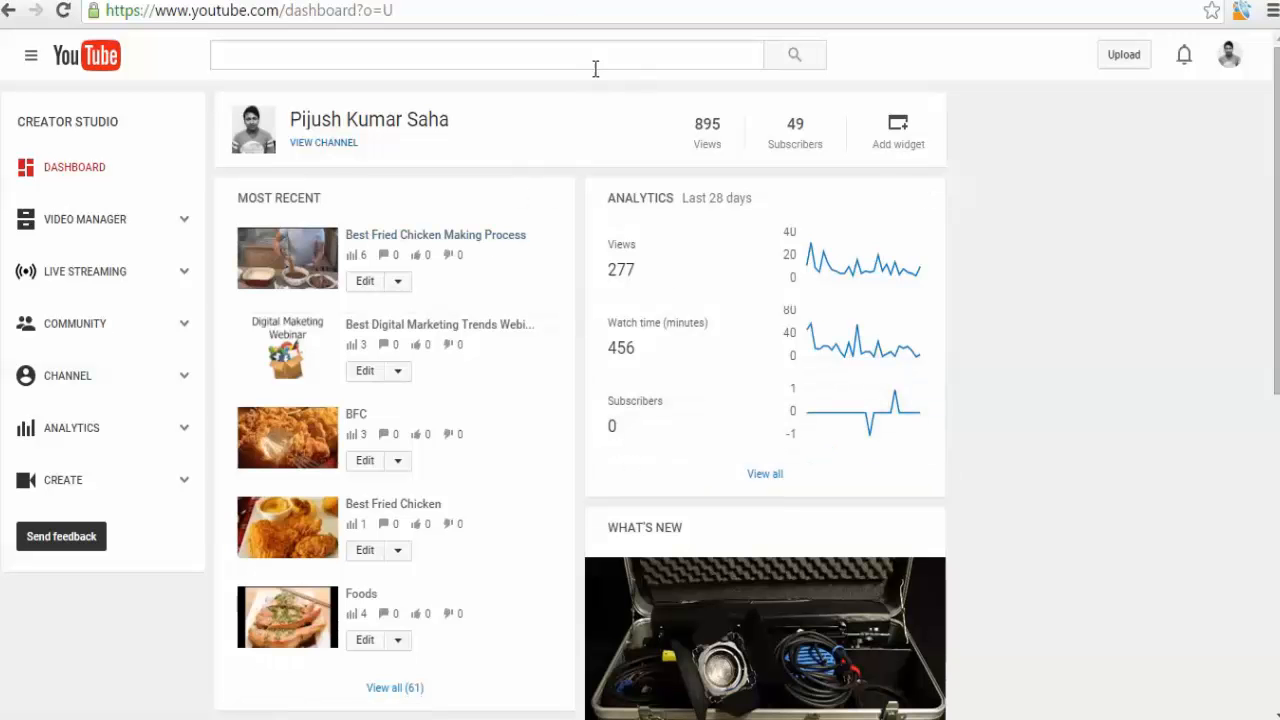
Open the Live Streaming dashboard and look over its stream panels.
{"action": "left_click", "coordinate": [126, 283]}
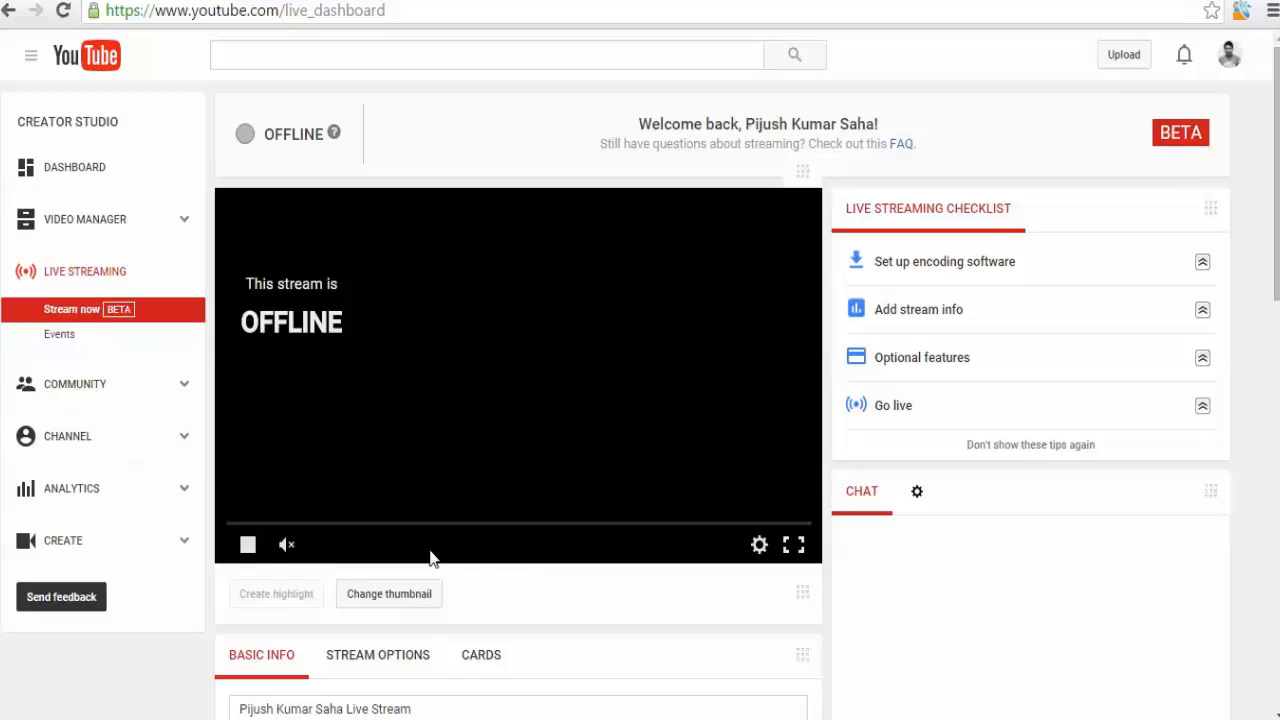
{"action": "scroll", "coordinate": [430, 557], "scroll_direction": "down", "scroll_amount": 3}
{"action": "scroll", "coordinate": [430, 557], "scroll_direction": "up", "scroll_amount": 2}
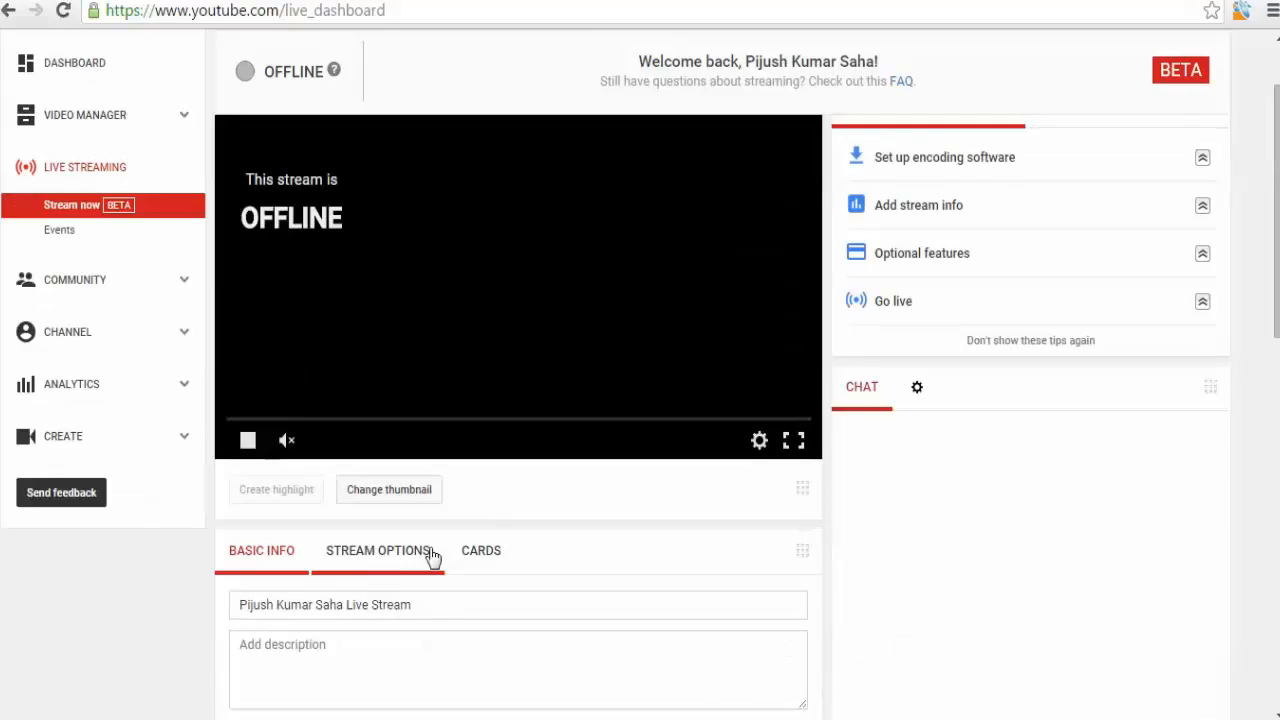
{"action": "scroll", "coordinate": [430, 557], "scroll_direction": "up", "scroll_amount": 1}
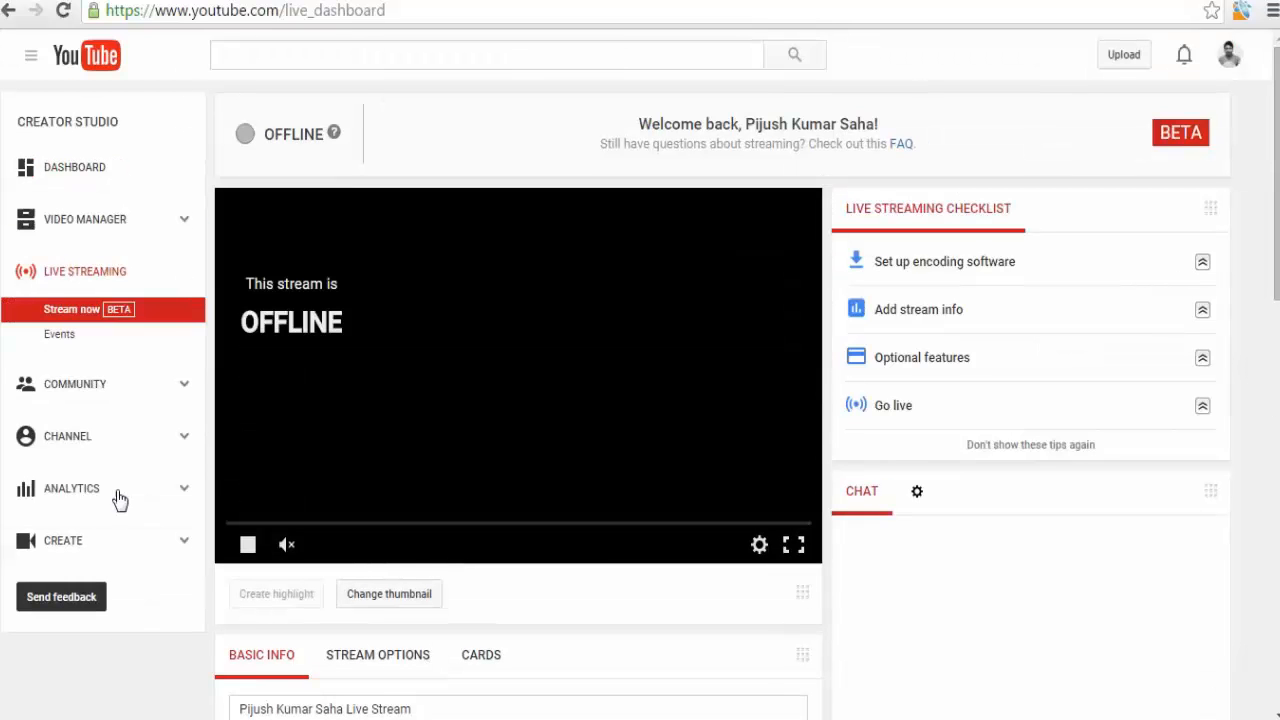
Open the live Events list and start a new live event.
{"action": "left_click", "coordinate": [72, 338]}
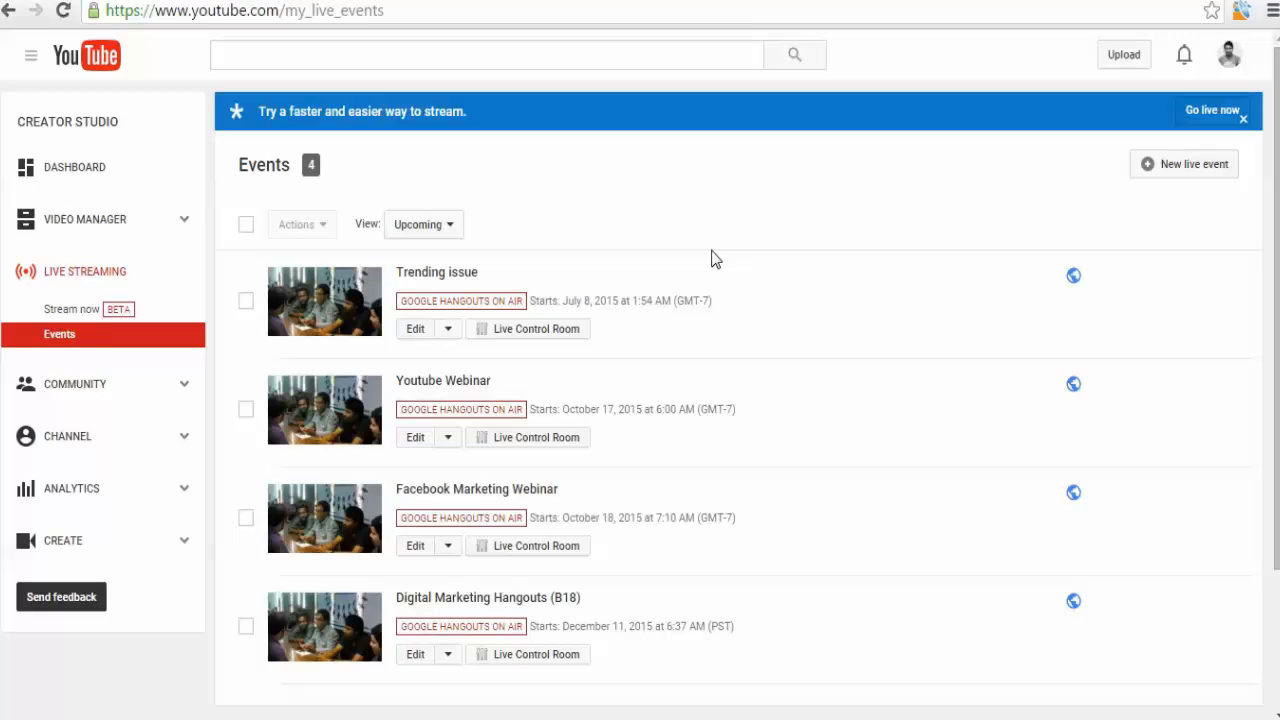
{"action": "left_click", "coordinate": [1180, 165]}
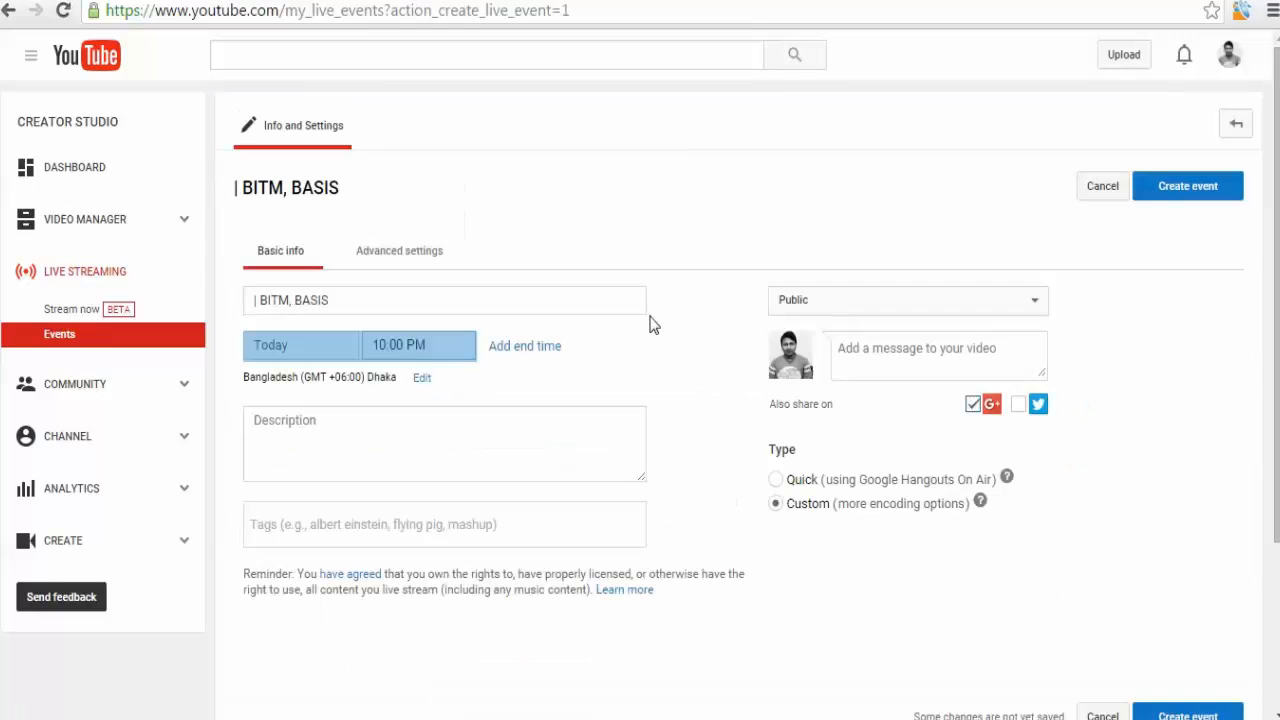
{"action": "left_click", "coordinate": [433, 451]}
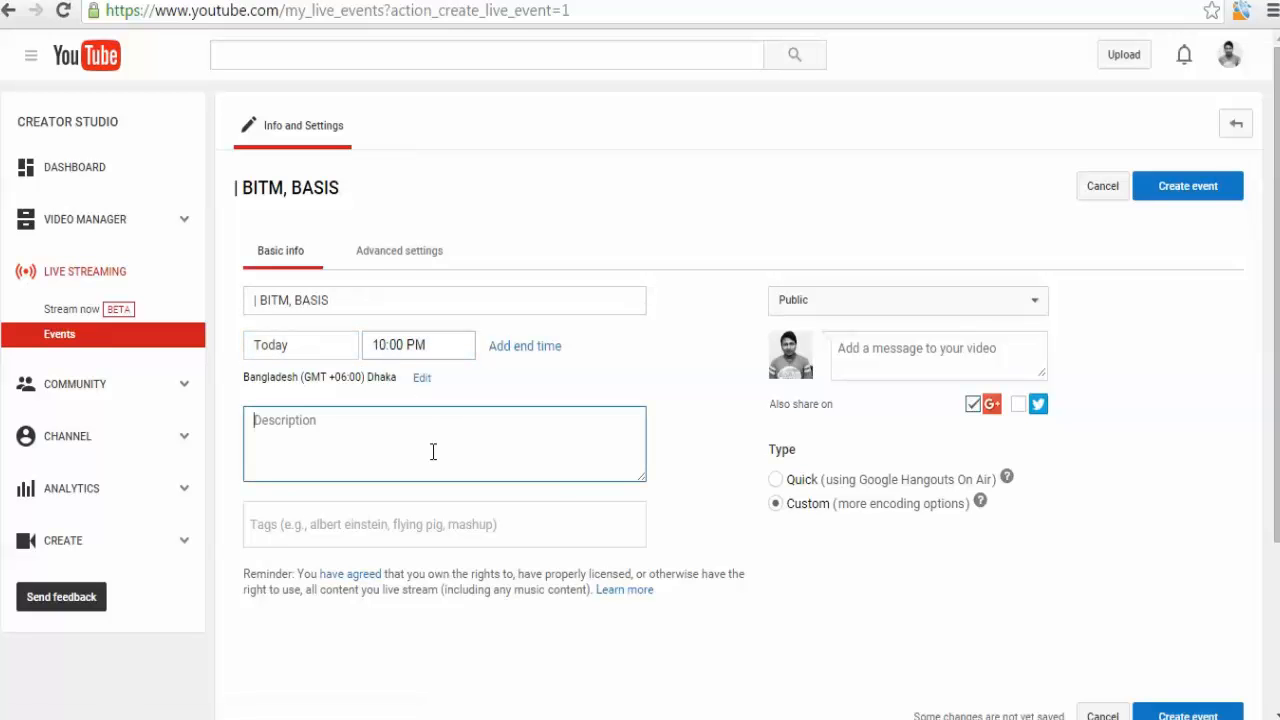
{"action": "scroll", "coordinate": [976, 654], "scroll_direction": "down", "scroll_amount": 3}
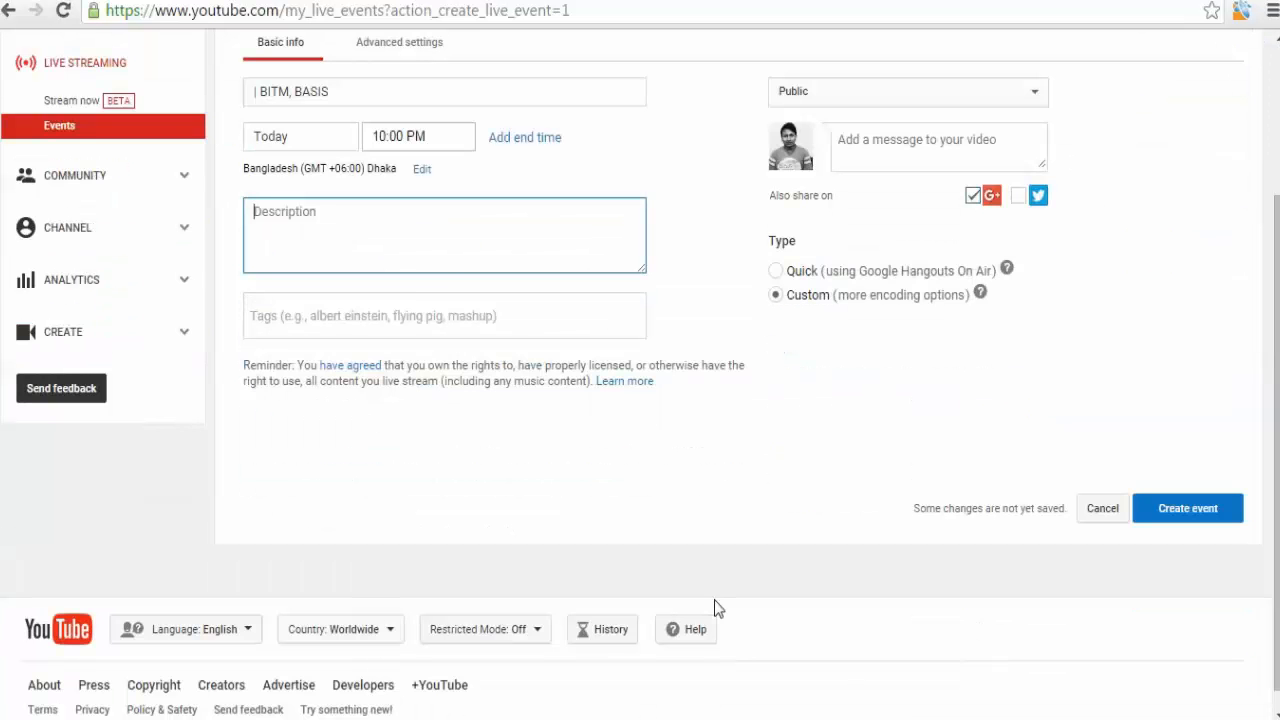
{"action": "scroll", "coordinate": [716, 606], "scroll_direction": "up", "scroll_amount": 3}
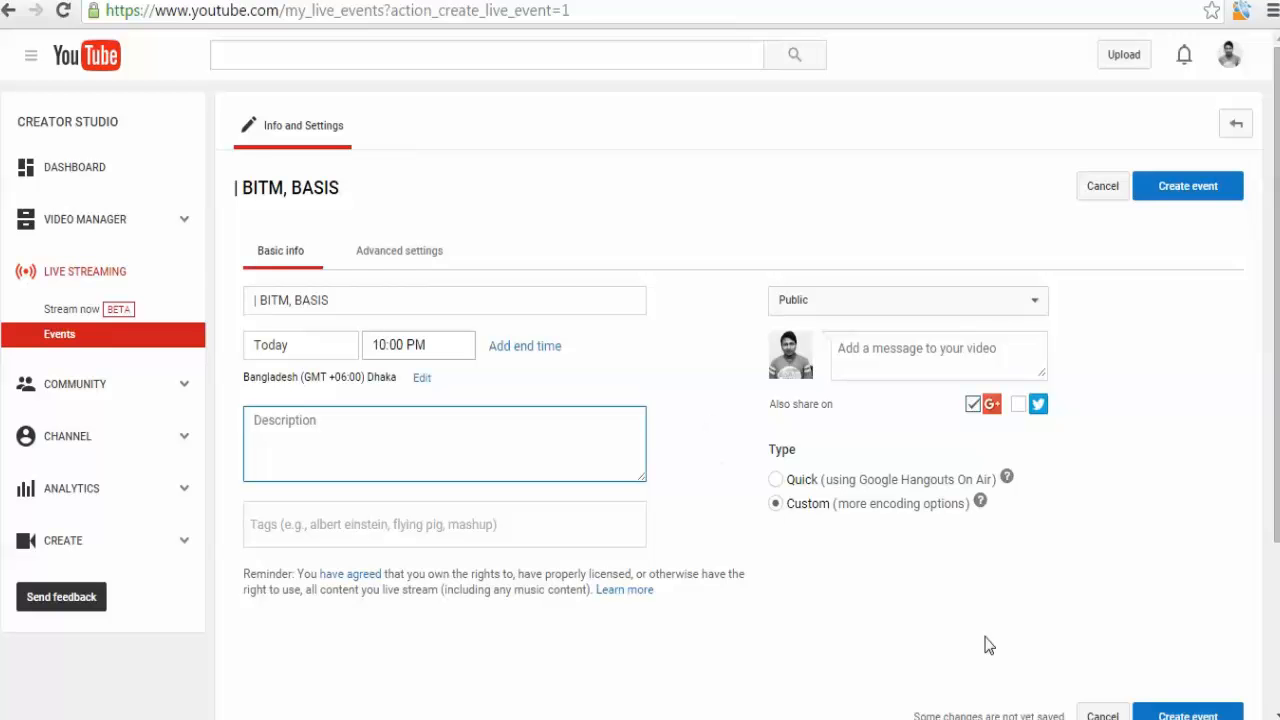
{"action": "scroll", "coordinate": [976, 636], "scroll_direction": "down", "scroll_amount": 1}
Set the new event's privacy to Private and its type to Quick.
{"action": "left_click", "coordinate": [908, 196]}
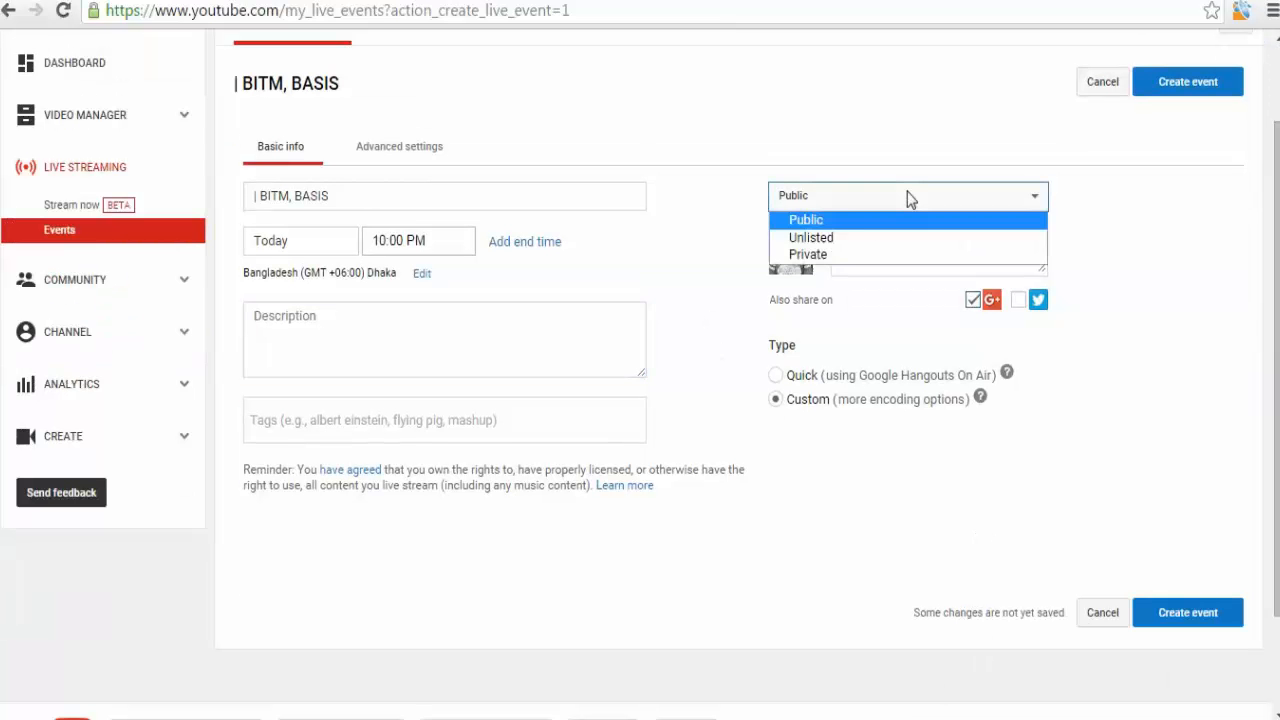
{"action": "left_click", "coordinate": [697, 193]}
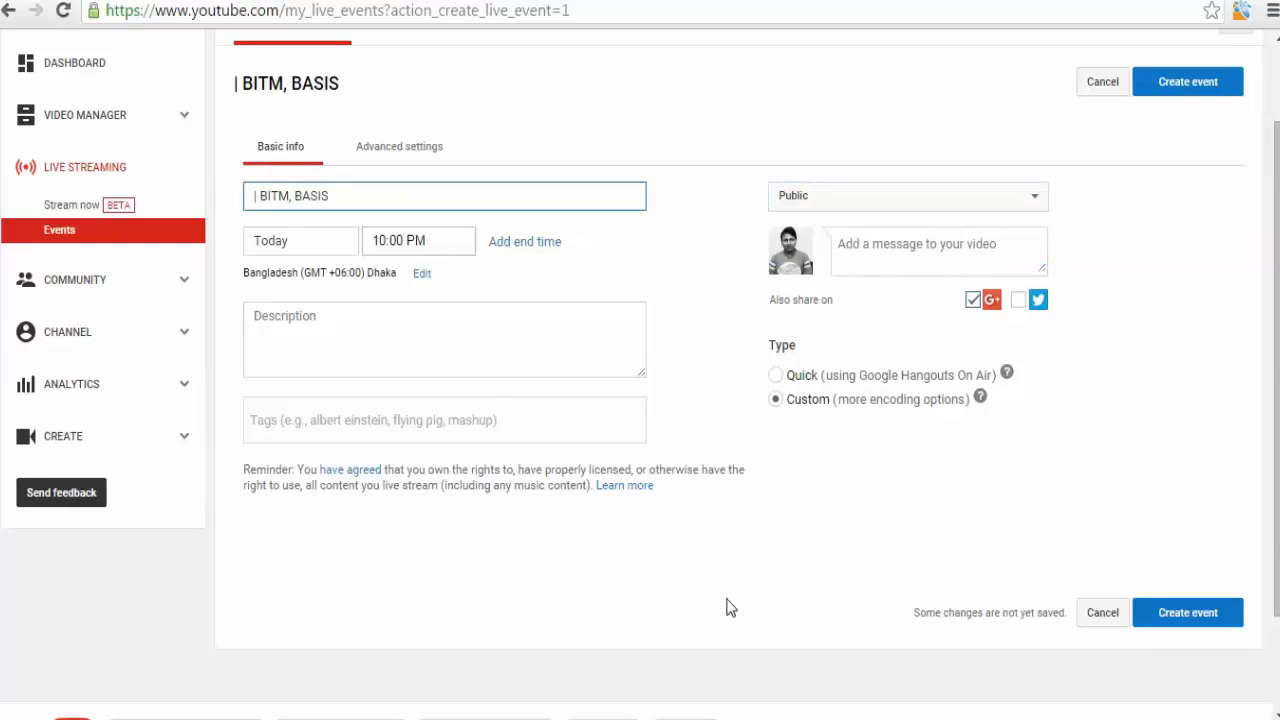
{"action": "scroll", "coordinate": [729, 607], "scroll_direction": "up", "scroll_amount": 1}
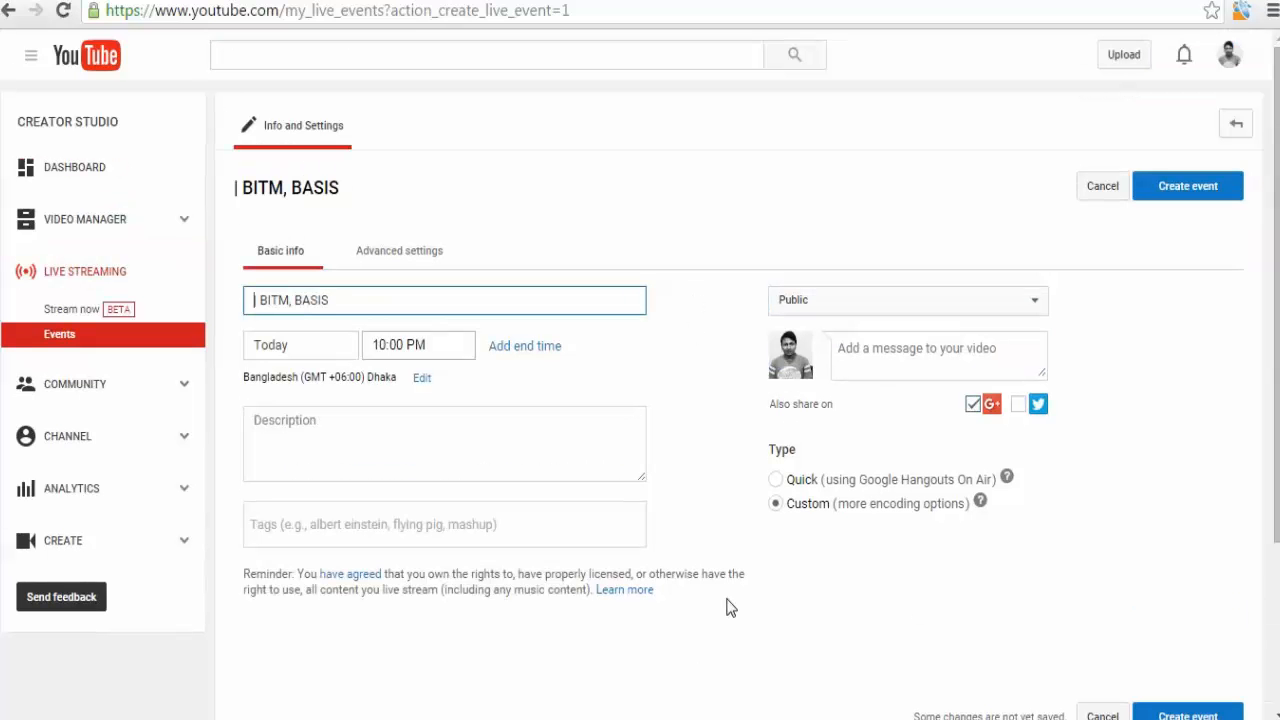
{"action": "left_click", "coordinate": [817, 305]}
{"action": "left_click", "coordinate": [828, 358]}
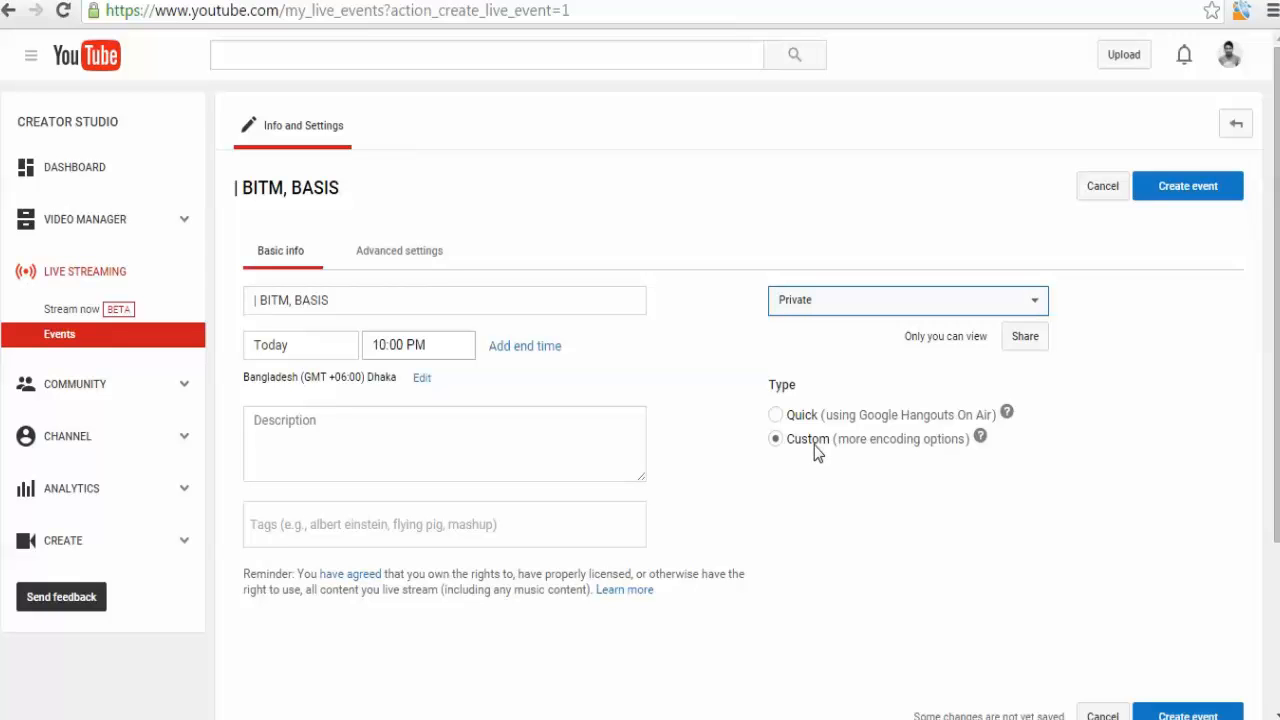
{"action": "left_click", "coordinate": [804, 414]}
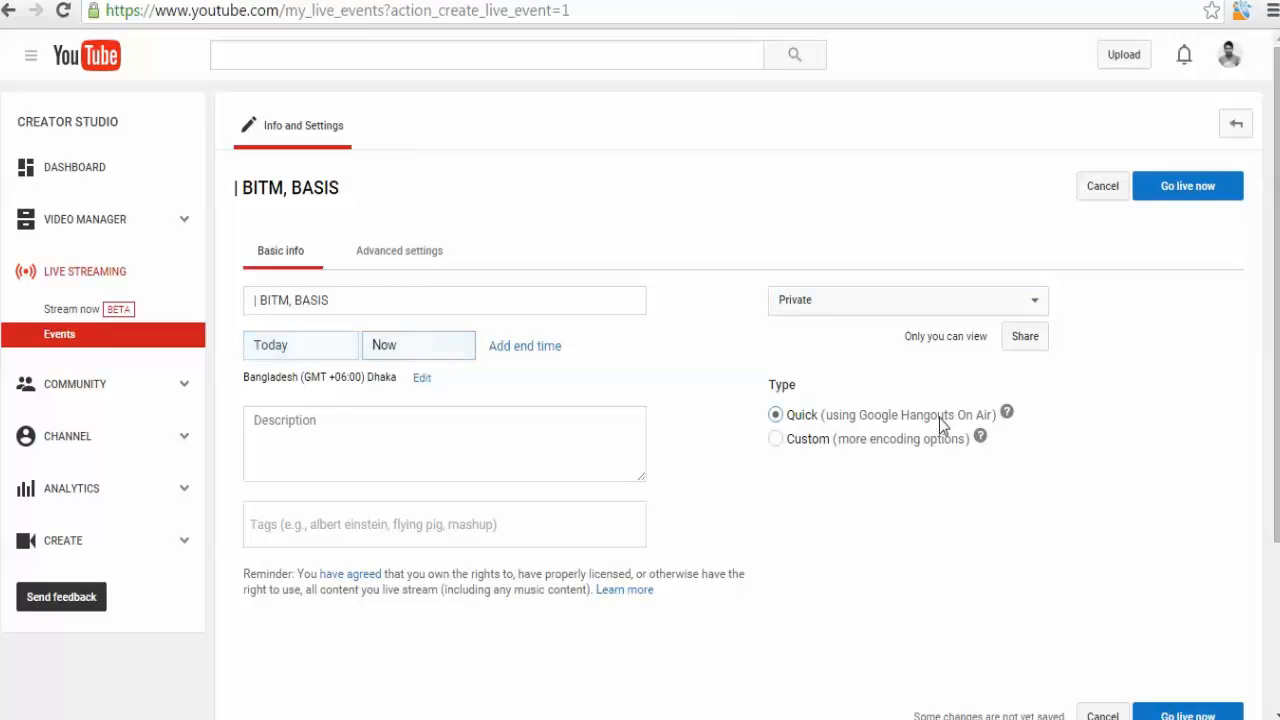
{"action": "left_click", "coordinate": [541, 459]}
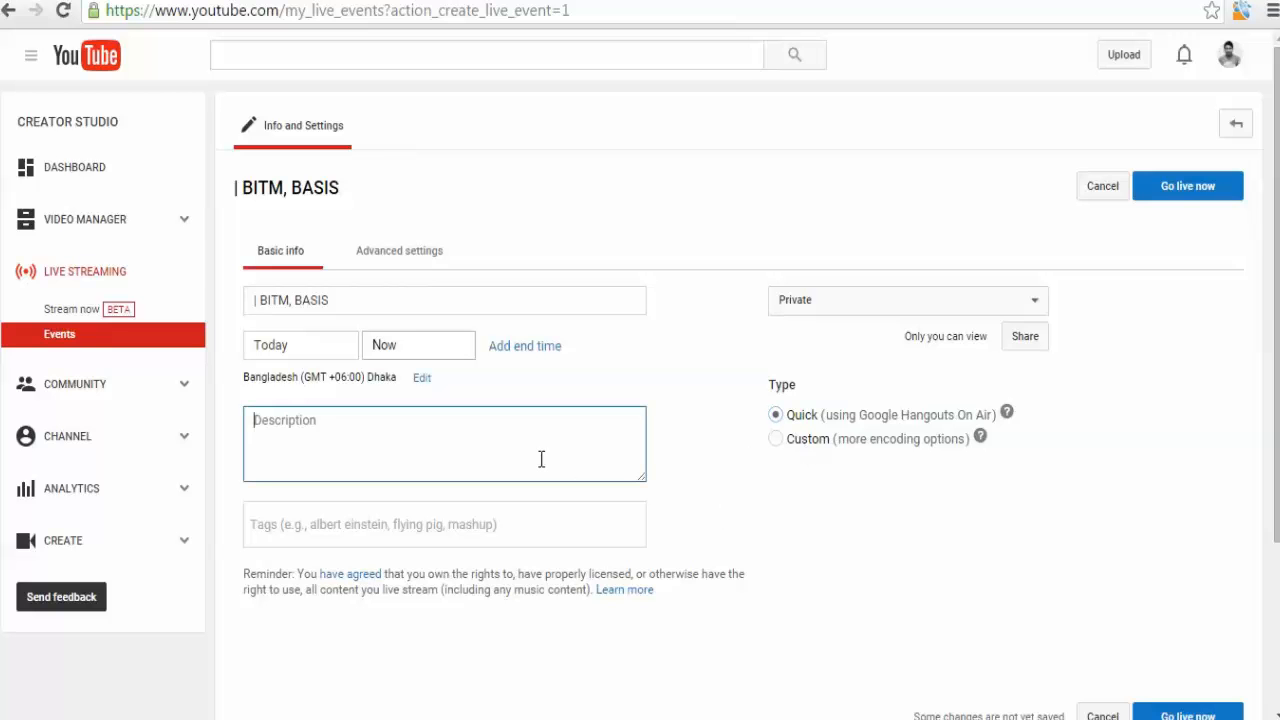
Leave the unsaved event form and return to Stream now.
{"action": "left_click", "coordinate": [70, 312]}
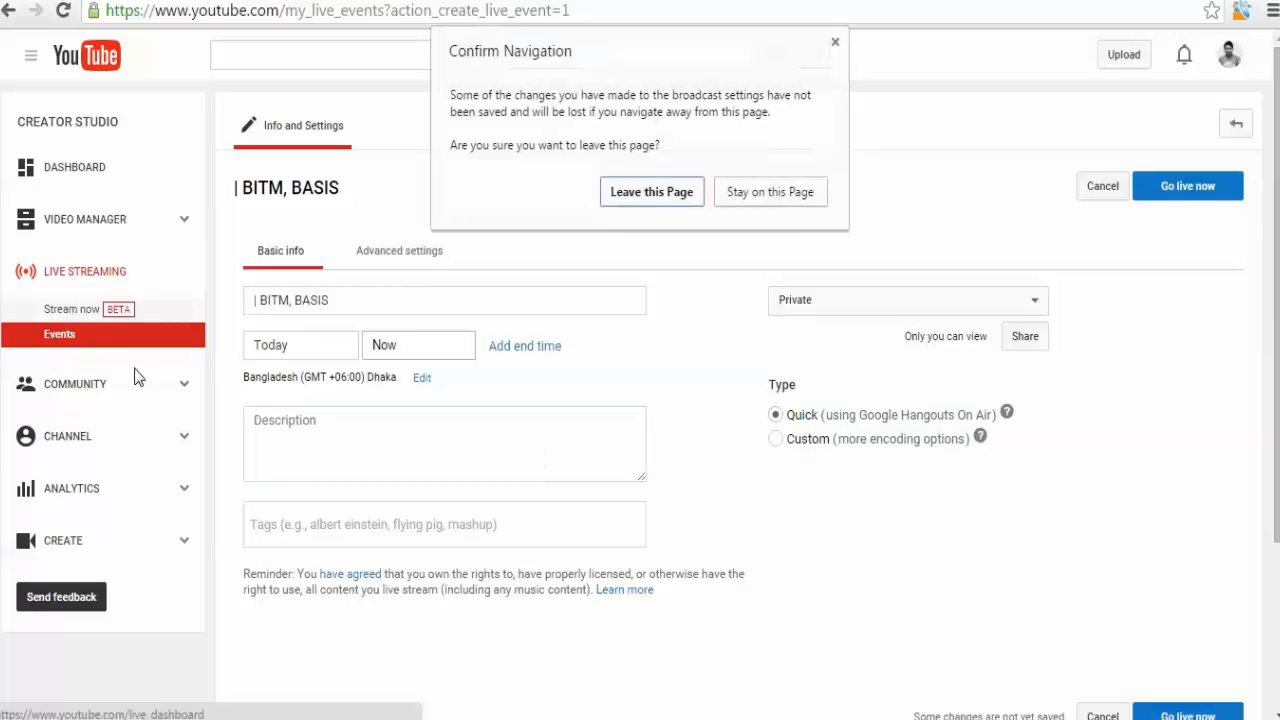
{"action": "left_click", "coordinate": [646, 202]}
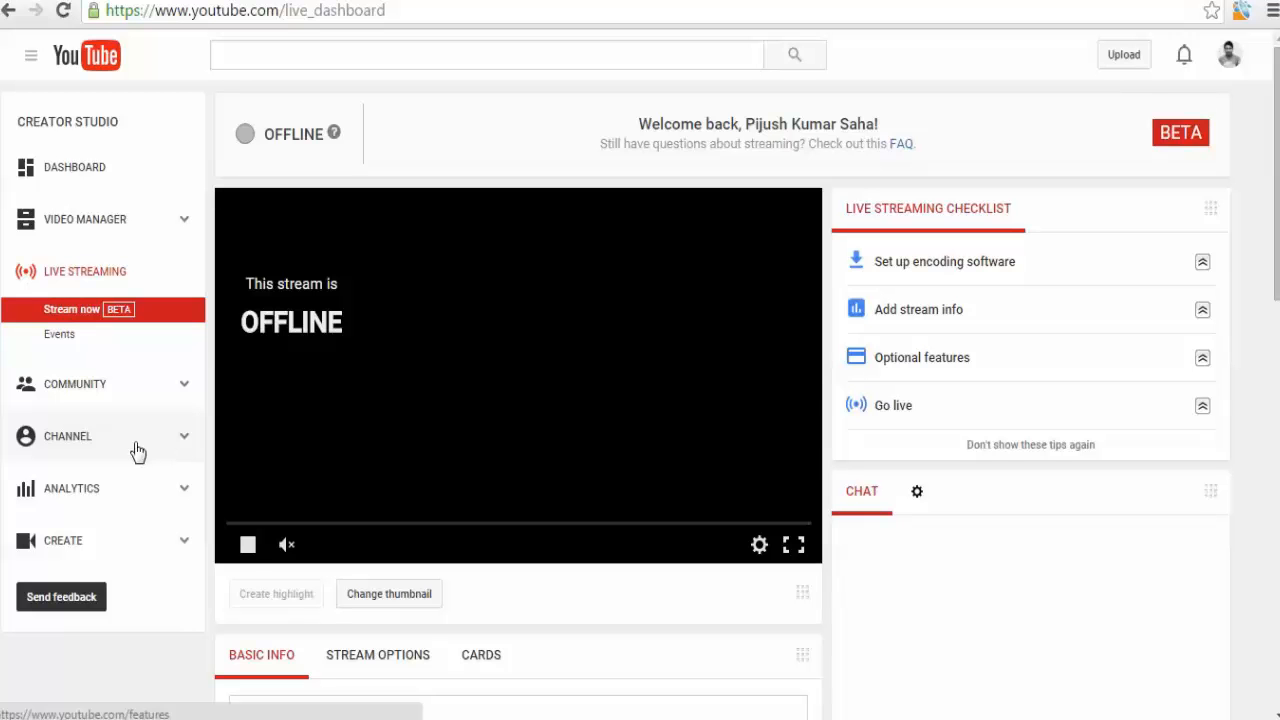
Open the channel's Status and features page and review the feature list.
{"action": "left_click", "coordinate": [138, 452]}
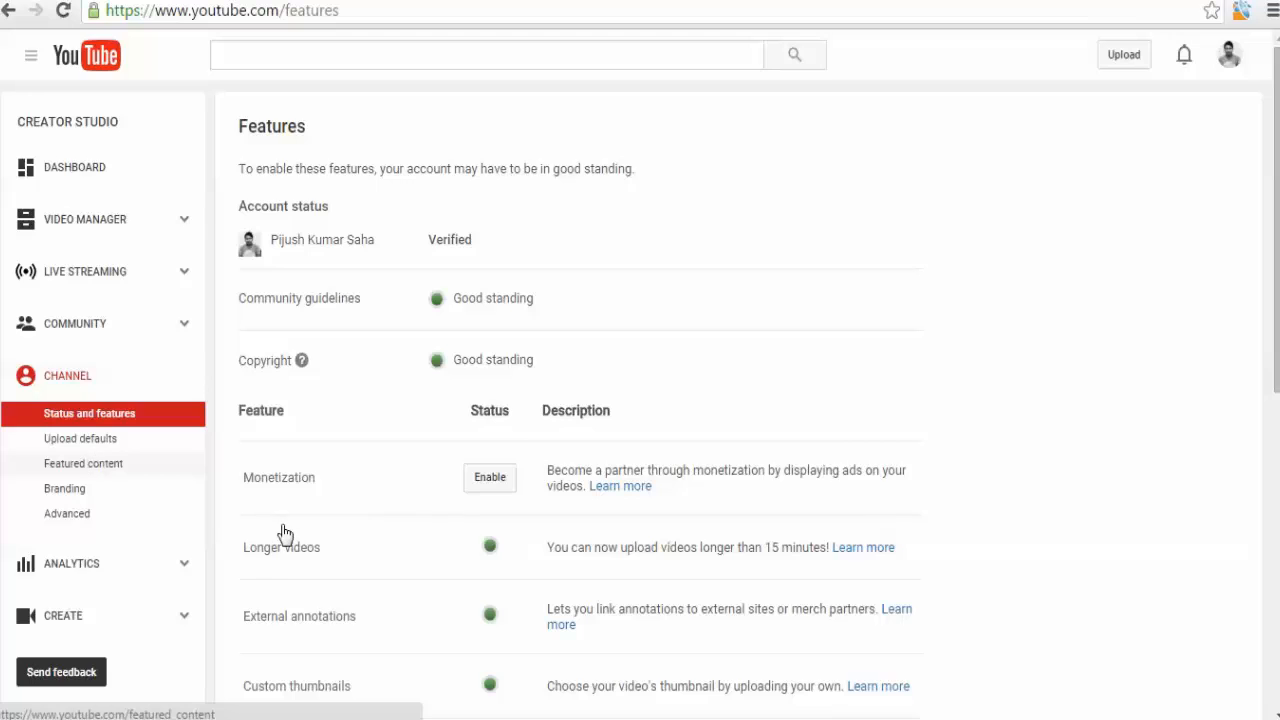
{"action": "scroll", "coordinate": [280, 531], "scroll_direction": "down", "scroll_amount": 3}
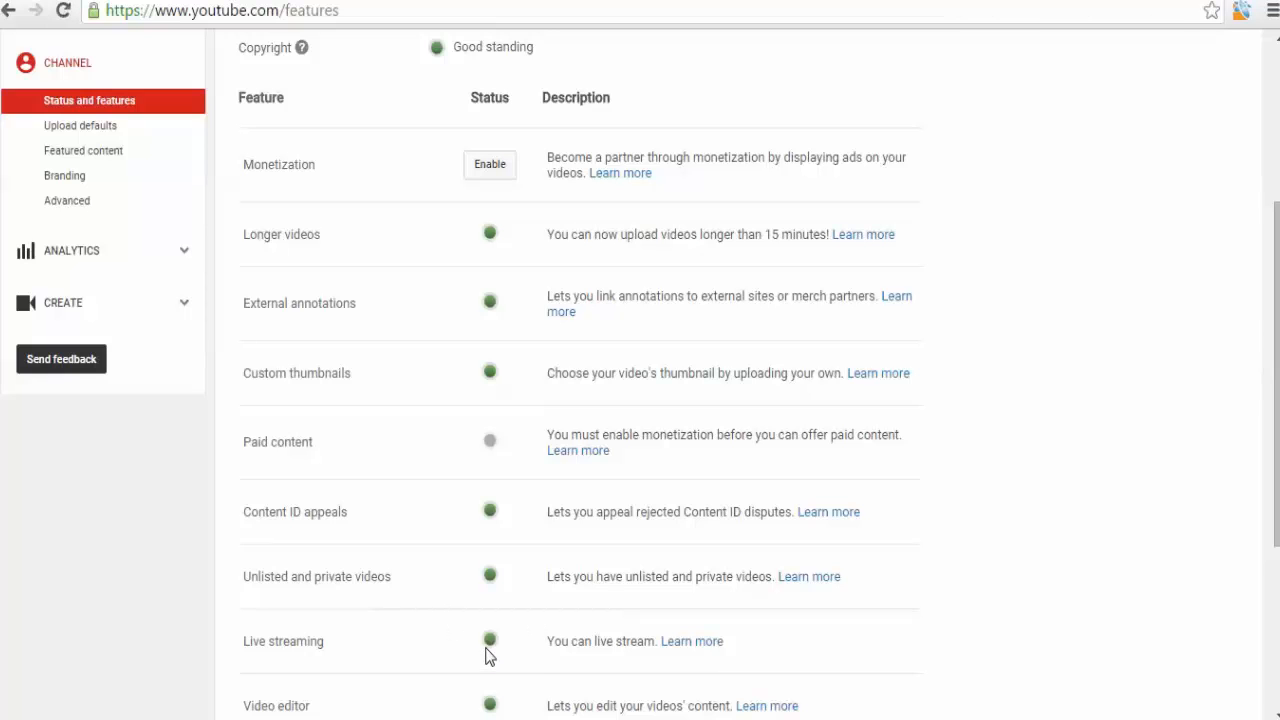
{"action": "mouse_move", "coordinate": [489, 649]}
{"action": "scroll", "coordinate": [320, 577], "scroll_direction": "up", "scroll_amount": 3}
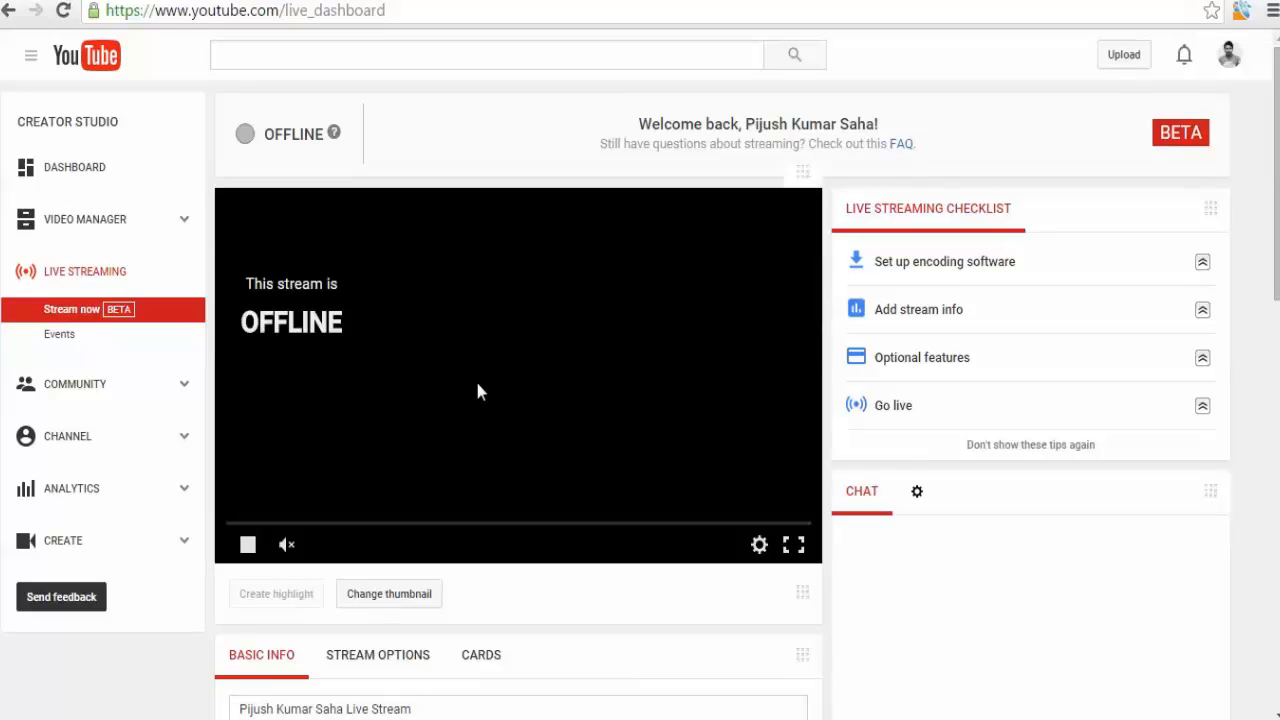
Switch to the BITM Notepad file and clear all its text.
{"action": "scroll", "coordinate": [482, 400], "scroll_direction": "down", "scroll_amount": 6}
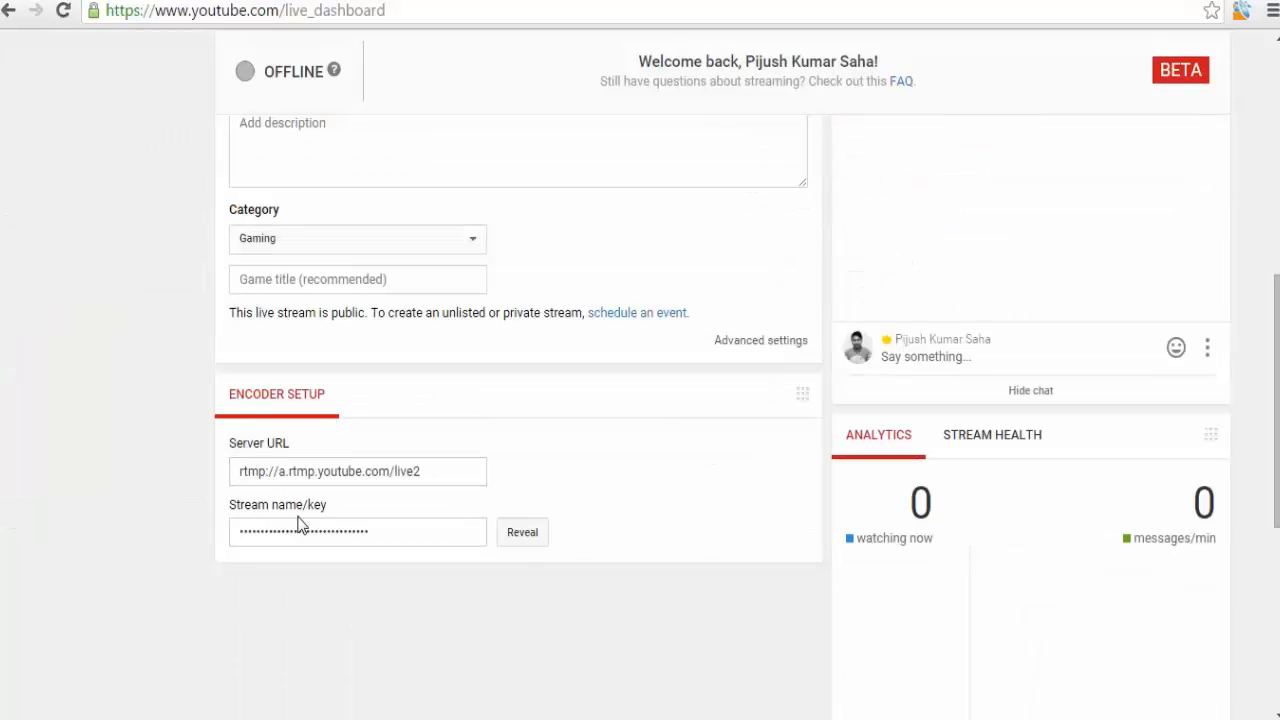
{"action": "scroll", "coordinate": [394, 524], "scroll_direction": "up", "scroll_amount": 8}
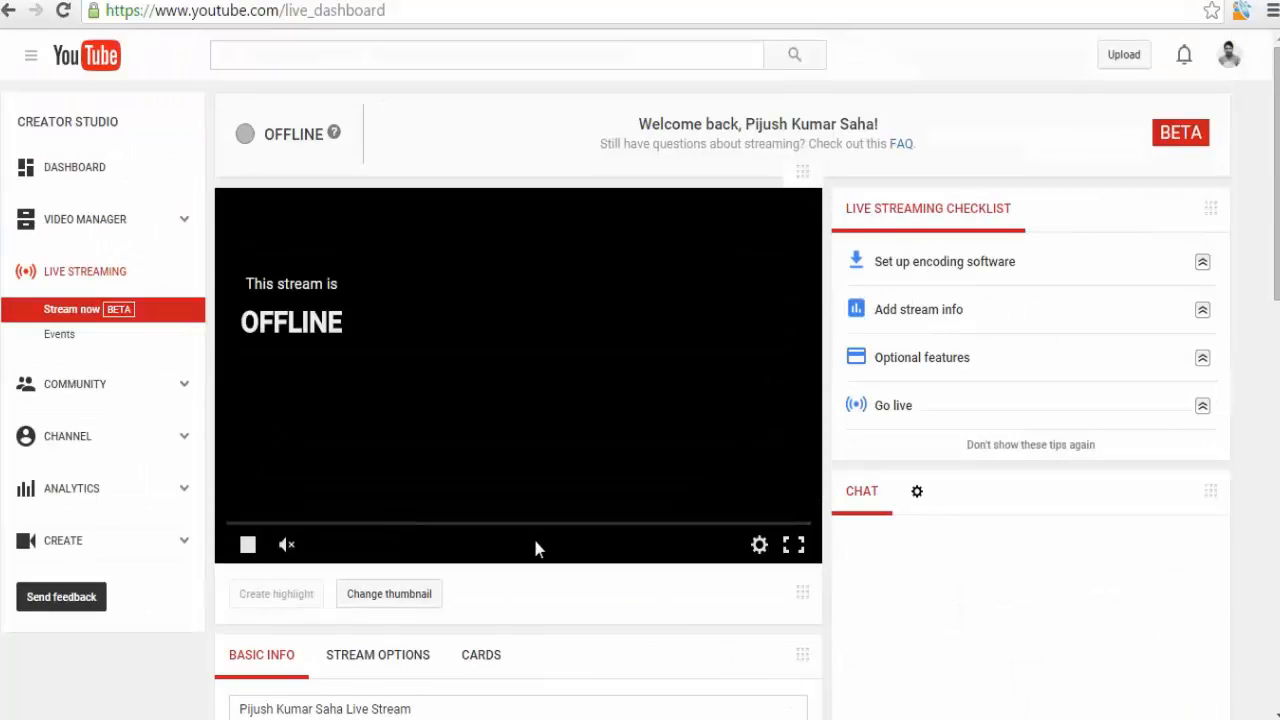
{"action": "key", "text": "alt+Tab"}
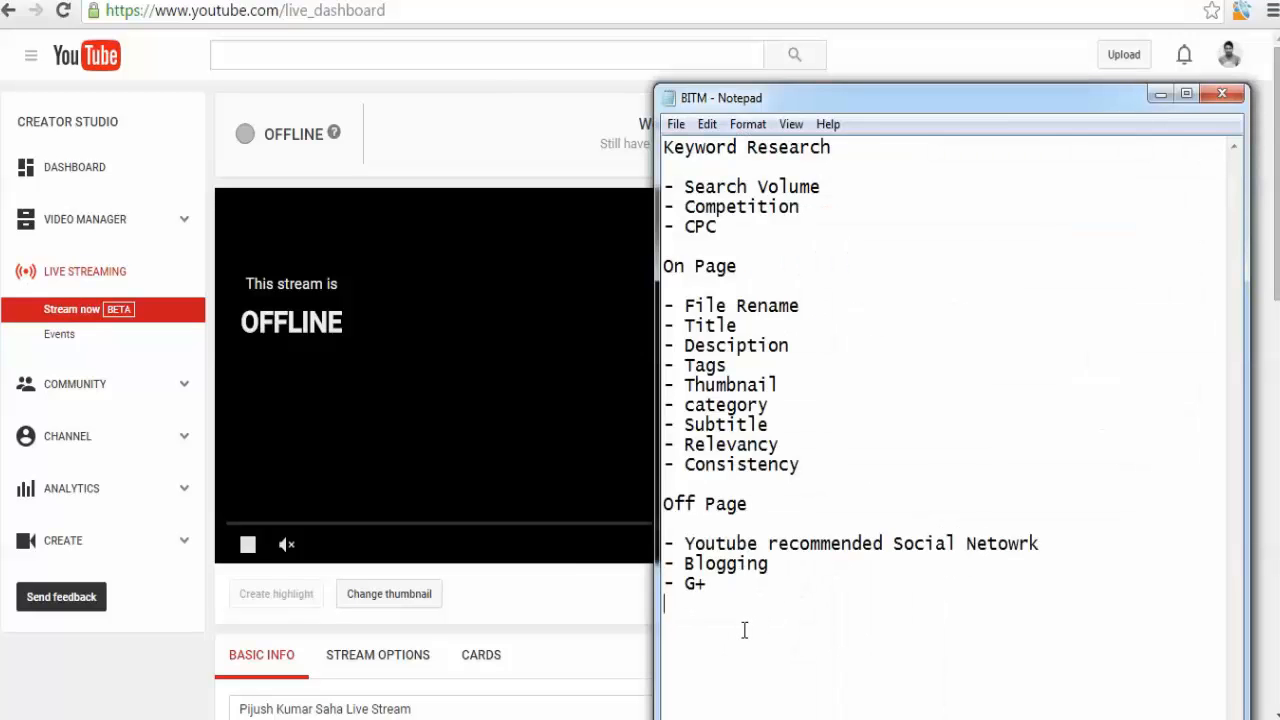
{"action": "key", "text": "ctrl+a"}
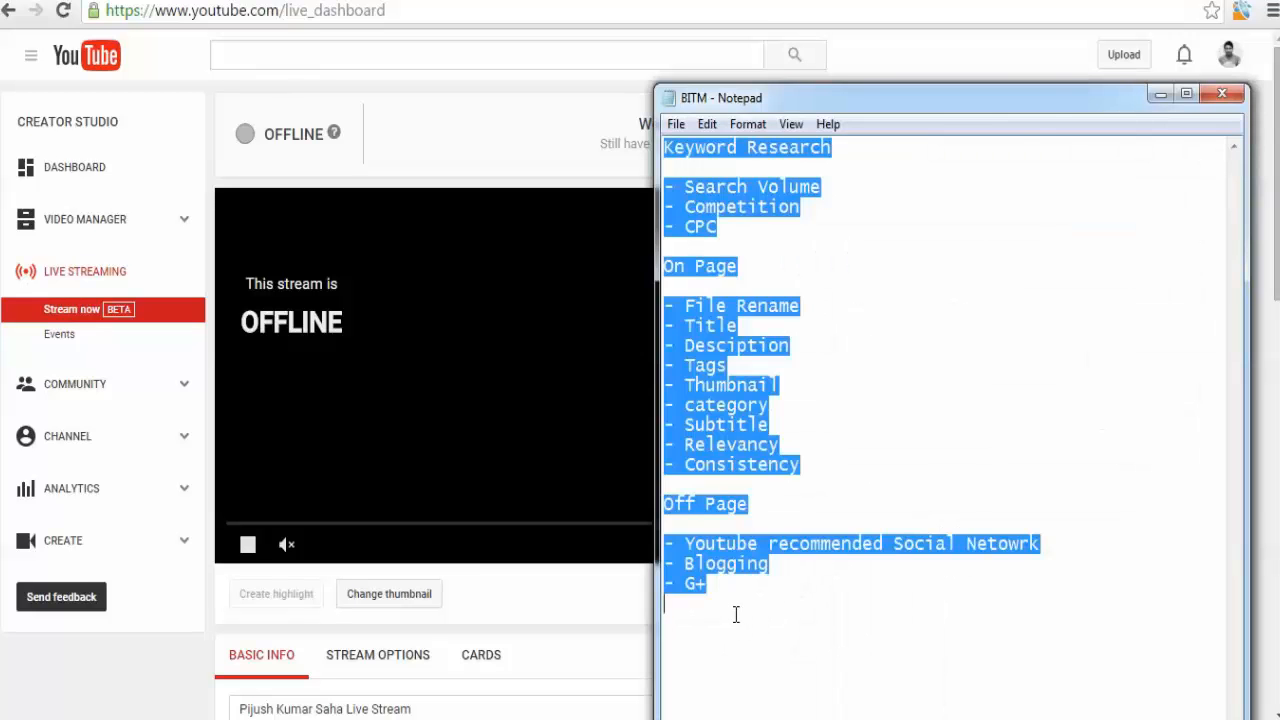
{"action": "key", "text": "Delete"}
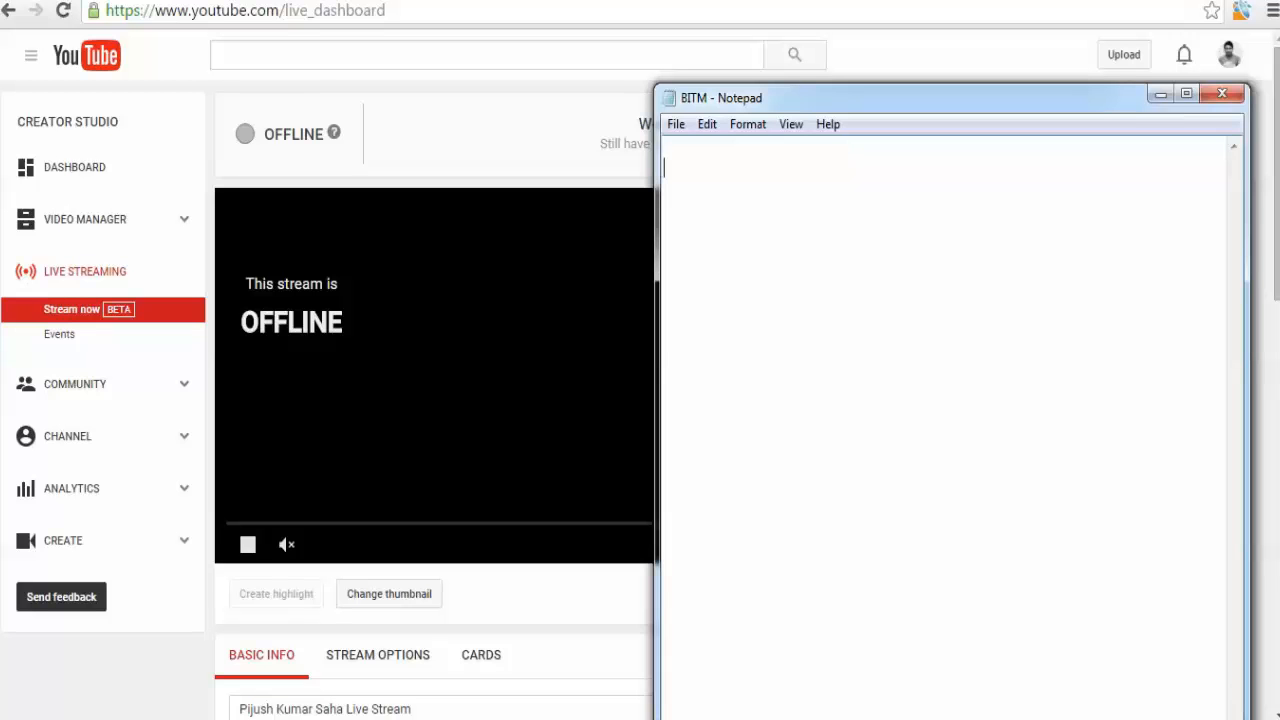
Write the heading Youtube Live Streaming in the note.
{"action": "type", "text": "Youtube Li"}
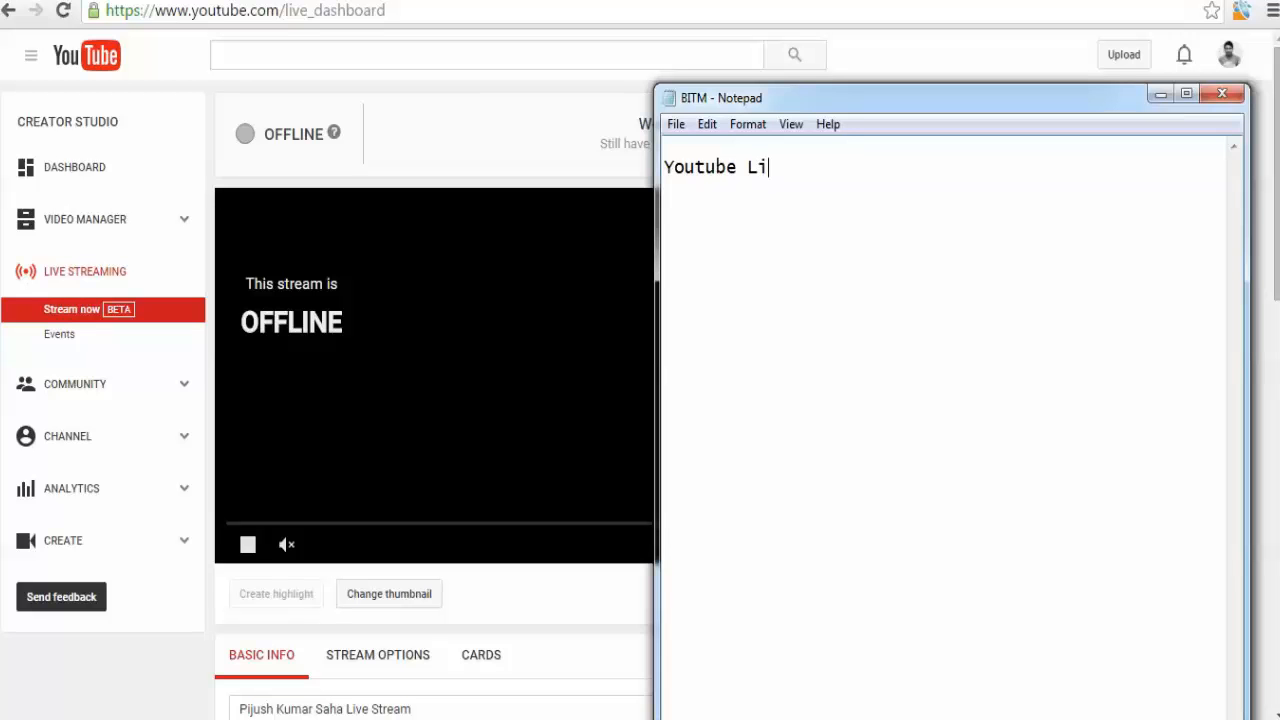
{"action": "type", "text": "ve Streaming"}
{"action": "key", "text": "Return"}
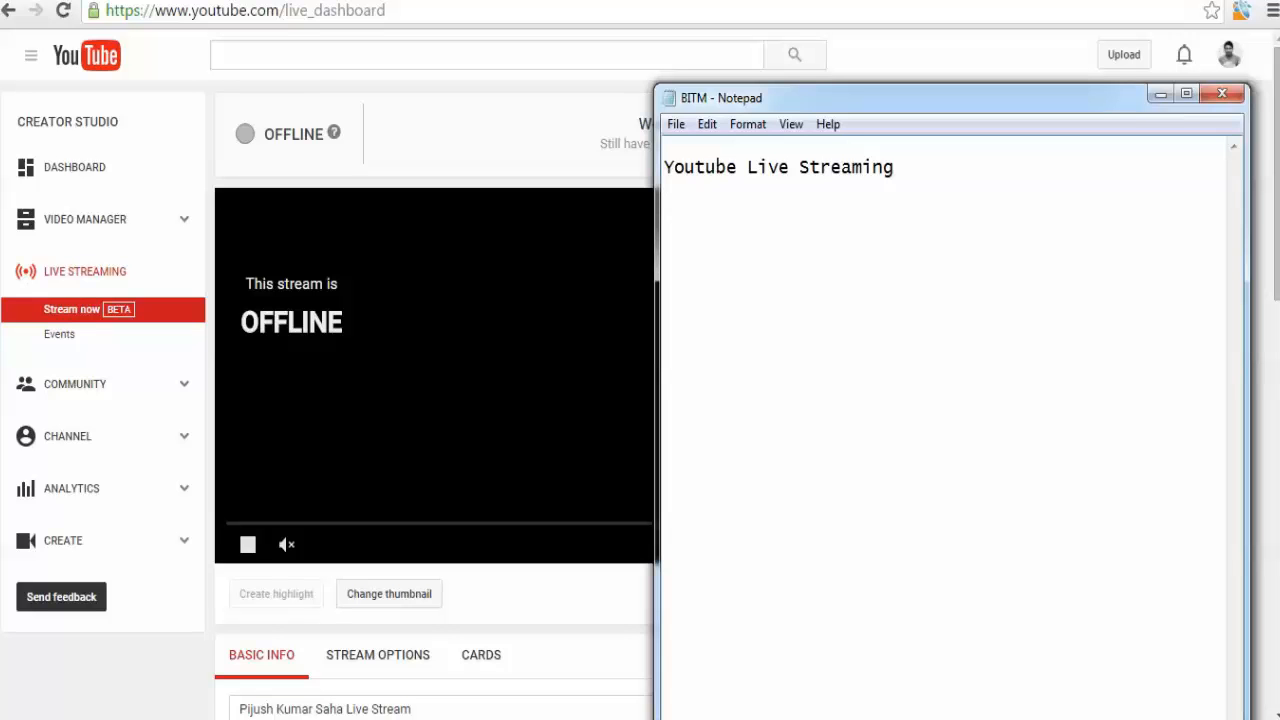
Add the line Xplit Braodcaster below the heading.
{"action": "type", "text": "Spi"}
{"action": "key", "text": "BackSpace"}
{"action": "key", "text": "BackSpace"}
{"action": "key", "text": "BackSpace"}
{"action": "type", "text": "Xpit"}
{"action": "key", "text": "BackSpace"}
{"action": "key", "text": "BackSpace"}
{"action": "type", "text": "lit Braodcas"}
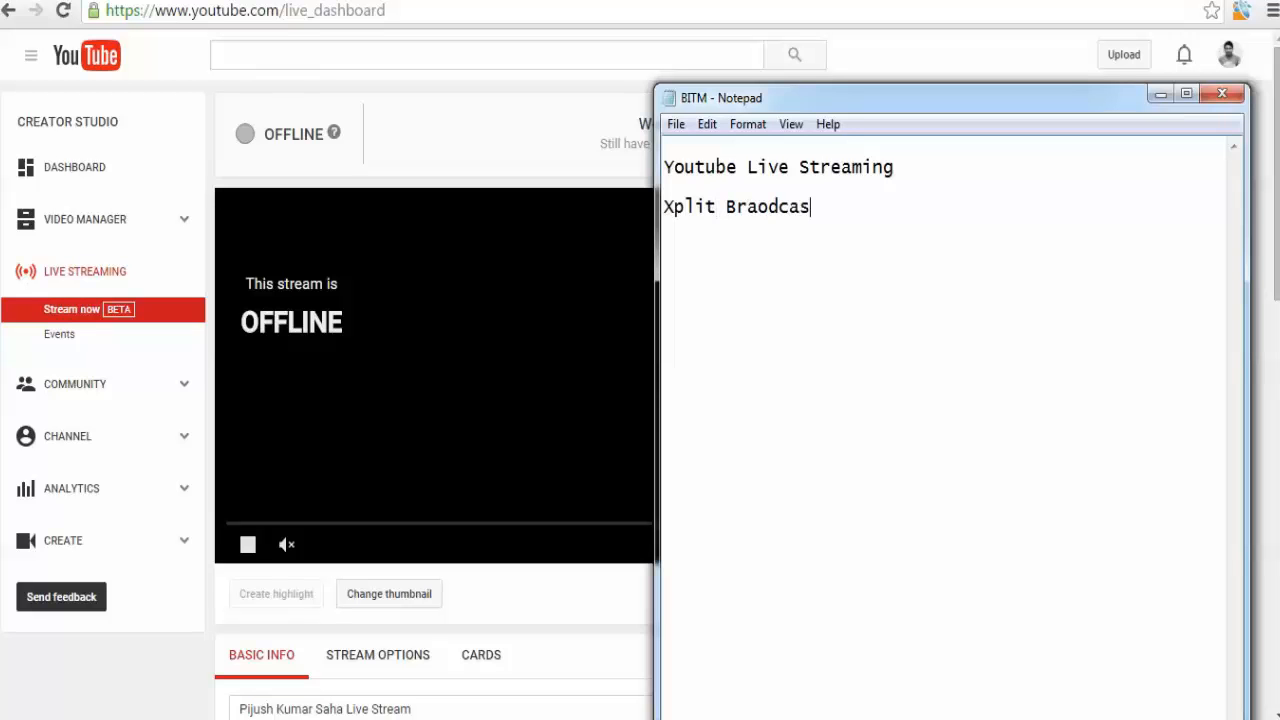
{"action": "type", "text": "ter"}
{"action": "key", "text": "Return"}
Add Wirecast and, after a blank line, OBS to the list.
{"action": "type", "text": "Wirecar"}
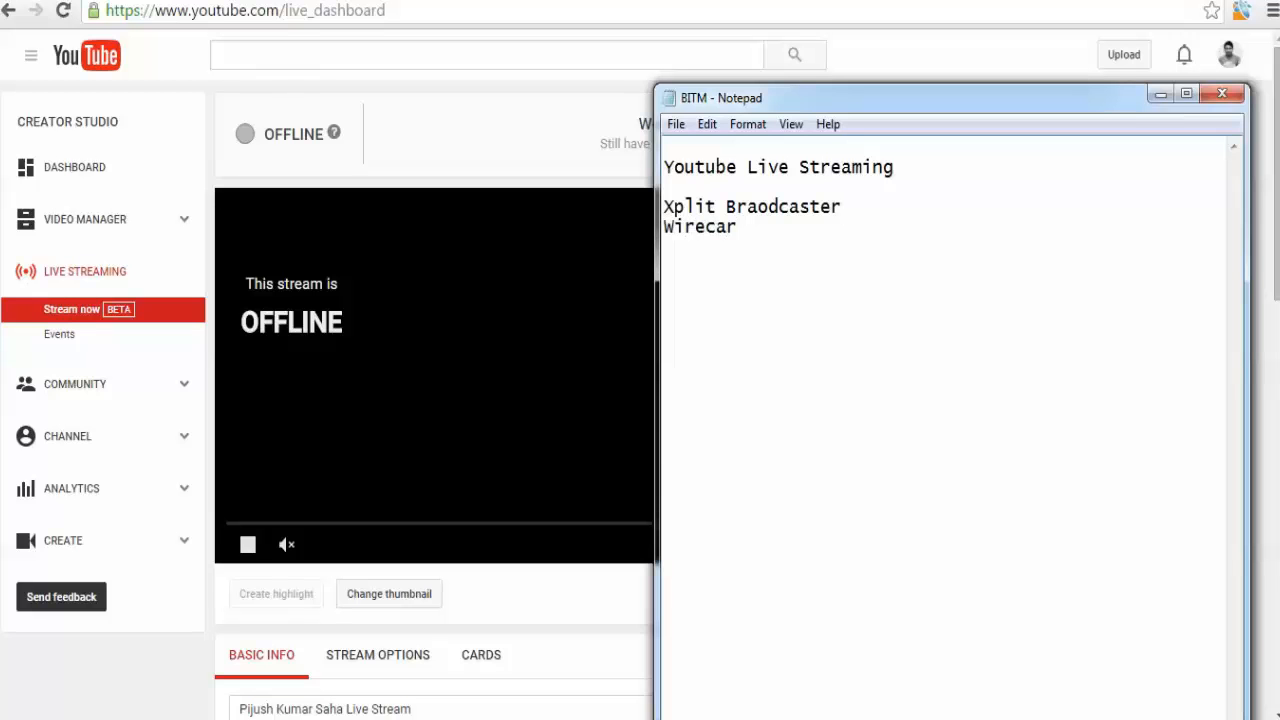
{"action": "type", "text": "st"}
{"action": "key", "text": "Return"}
{"action": "type", "text": "OBS"}
{"action": "left_click", "coordinate": [767, 226]}
{"action": "key", "text": "Return"}
{"action": "key", "text": "Return"}
Copy OBS from the note and search for it on Google in a new browser tab.
{"action": "left_click", "coordinate": [691, 240]}
{"action": "double_click", "coordinate": [689, 268]}
{"action": "key", "text": "ctrl+c"}
{"action": "left_click", "coordinate": [316, 718]}
{"action": "key", "text": "ctrl+t"}
{"action": "key", "text": "ctrl+v"}
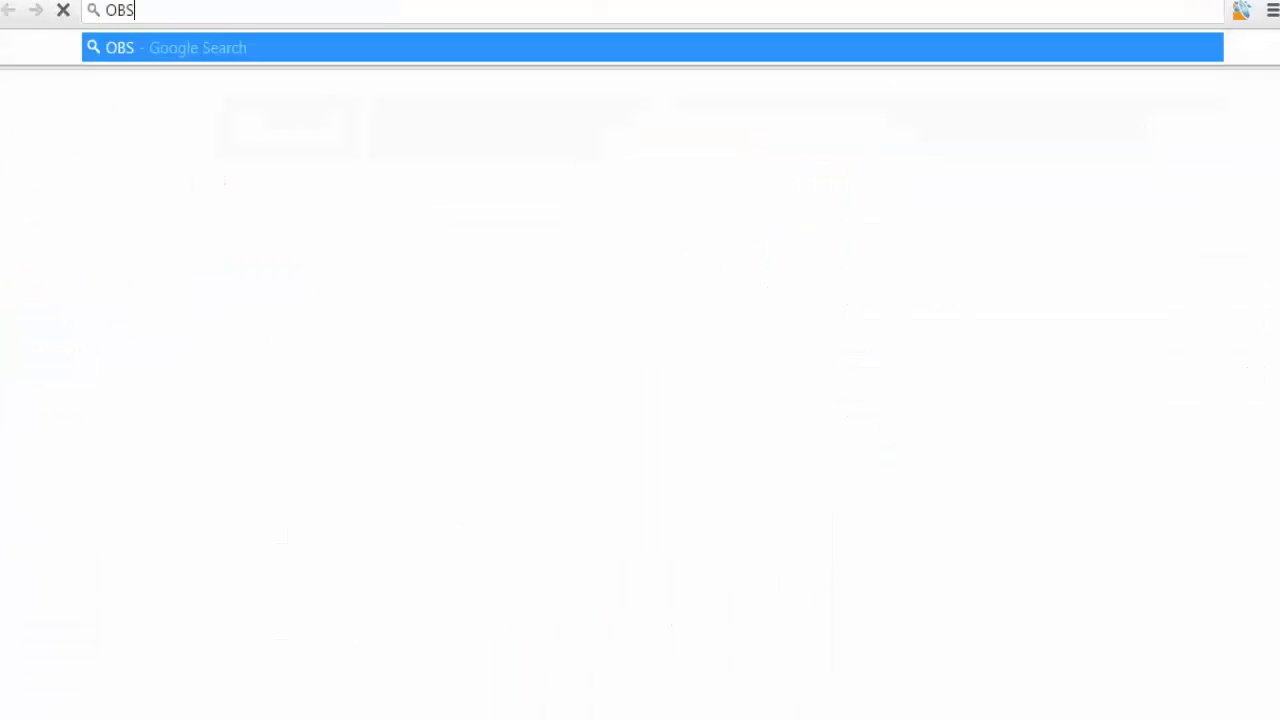
{"action": "key", "text": "Return"}
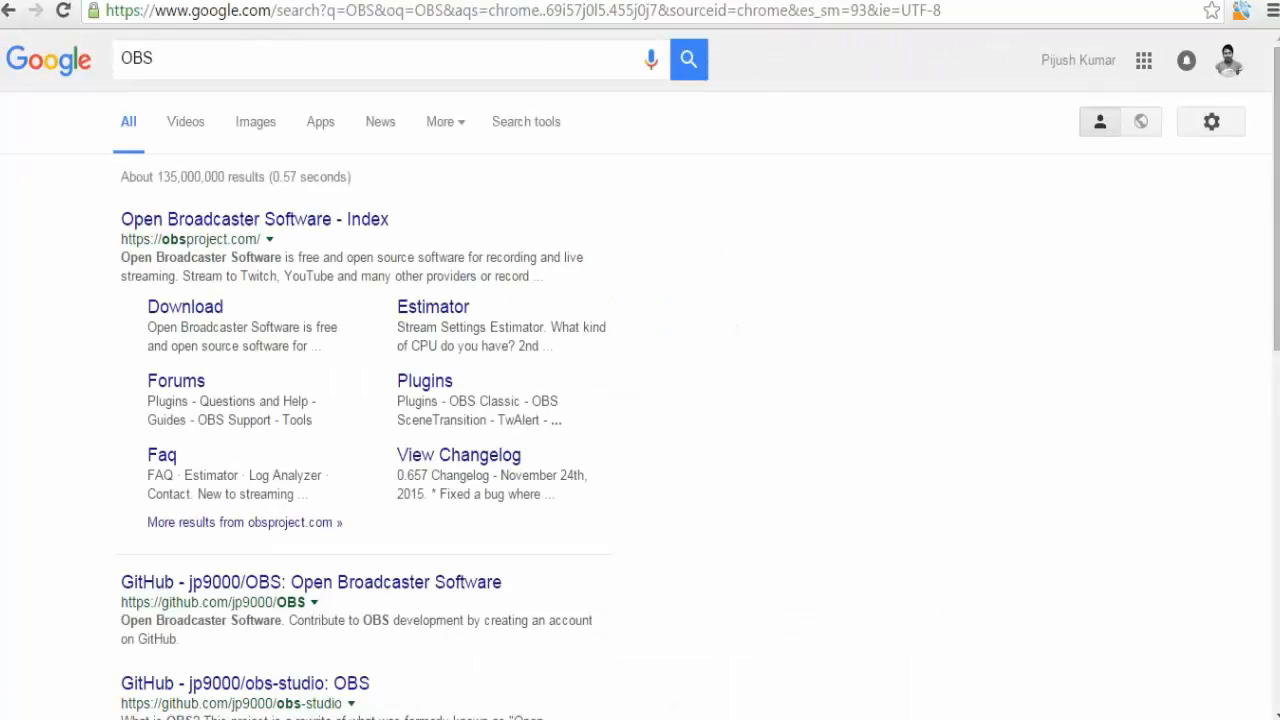
Return to the YouTube live dashboard tab and minimize the Notepad window.
{"action": "left_click", "coordinate": [80, 1]}
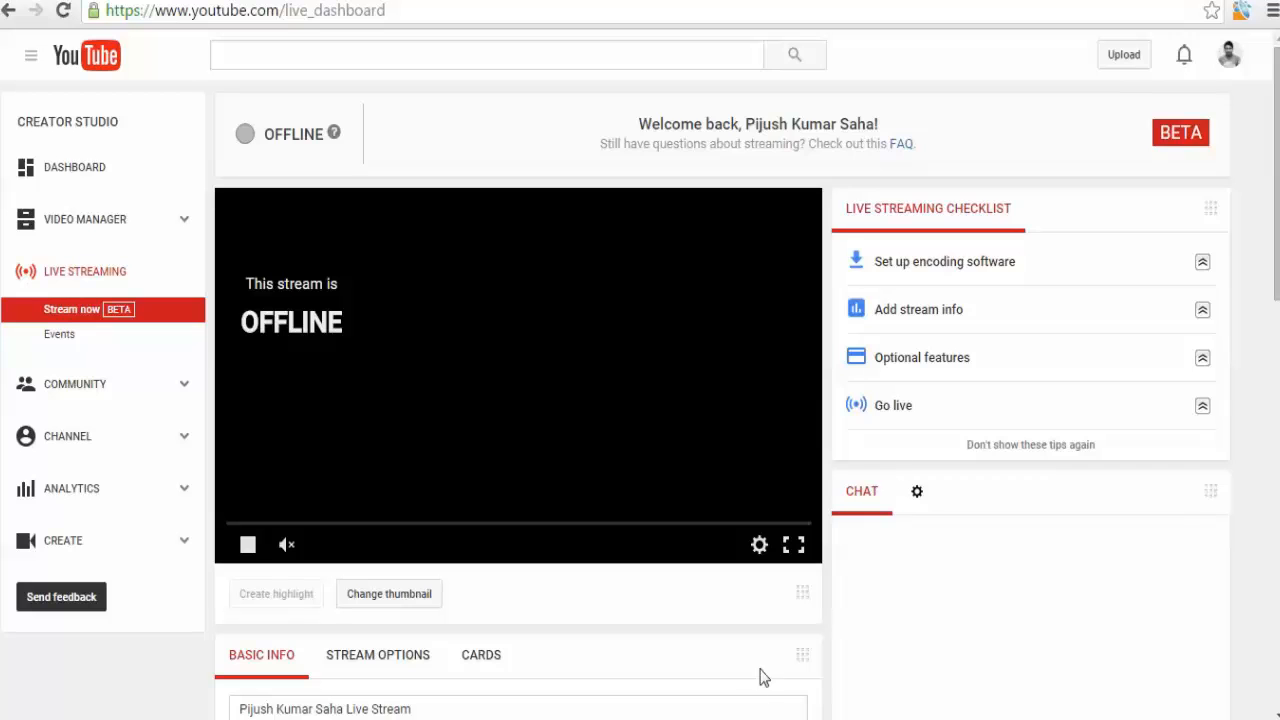
{"action": "key", "text": "alt+Tab"}
{"action": "left_click", "coordinate": [814, 394]}
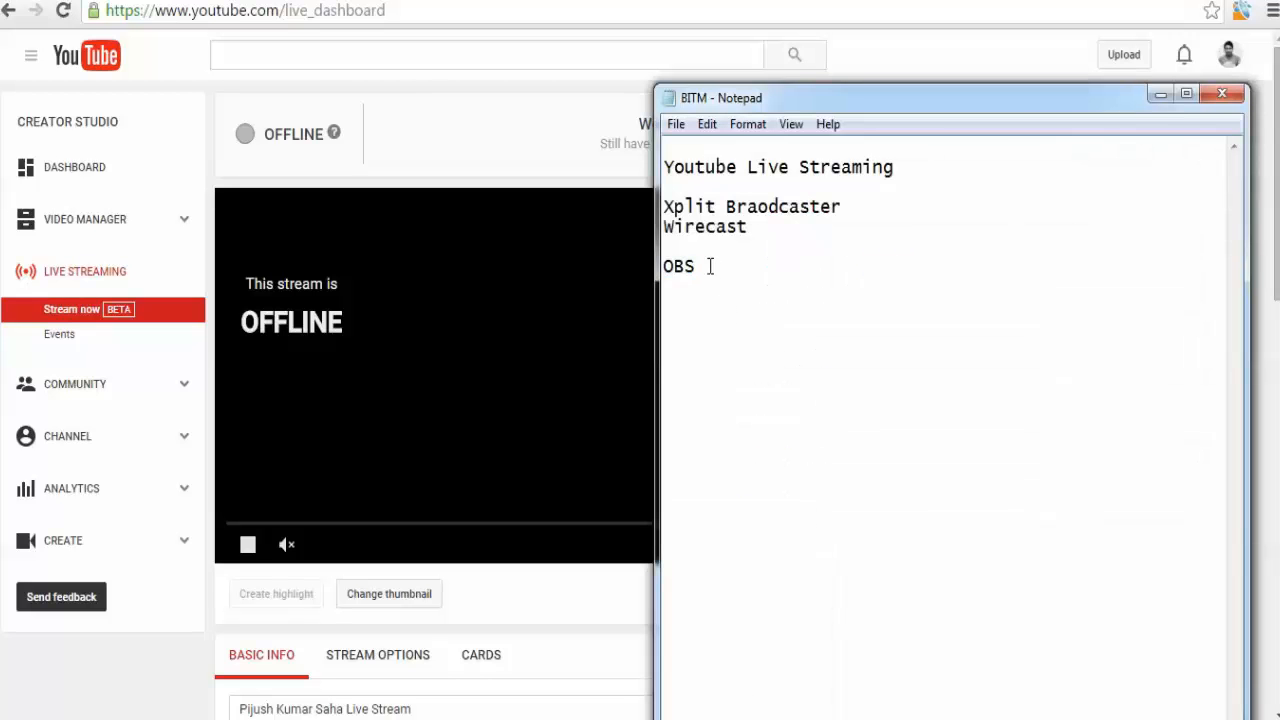
{"action": "left_click", "coordinate": [1160, 94]}
Open the Community comments page and then the Subscribers list.
{"action": "left_click", "coordinate": [84, 393]}
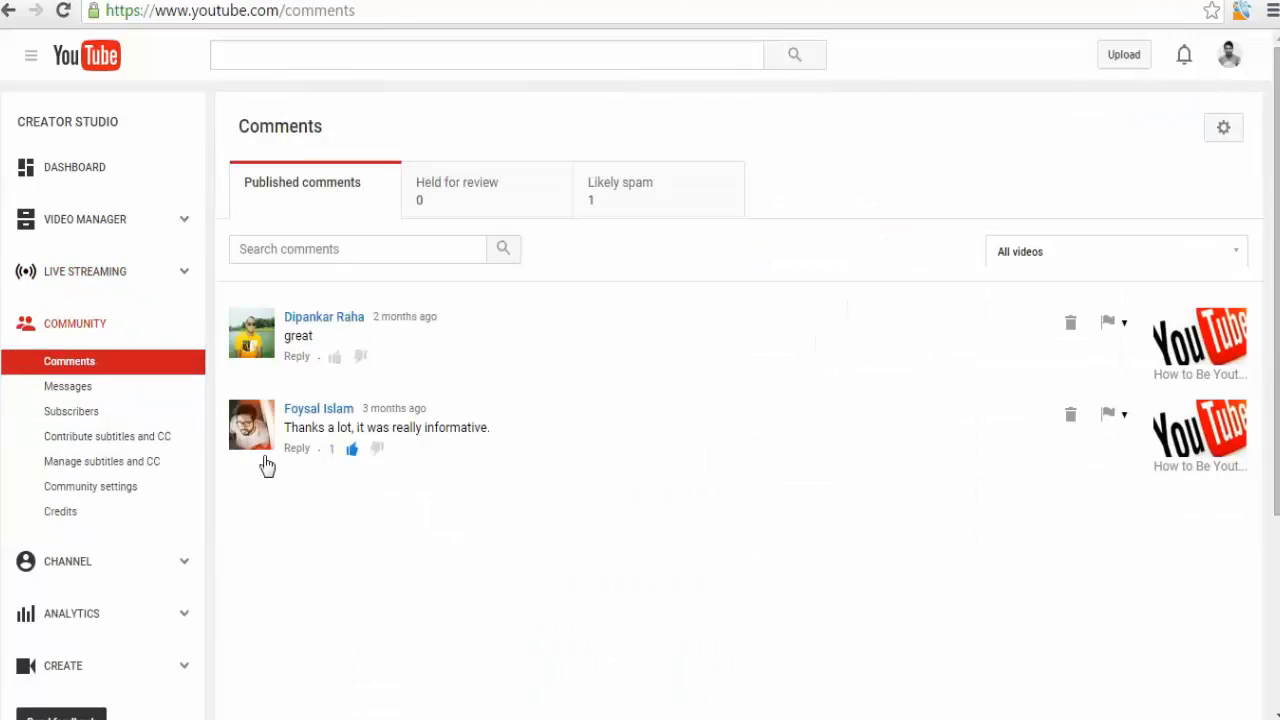
{"action": "left_click", "coordinate": [78, 390]}
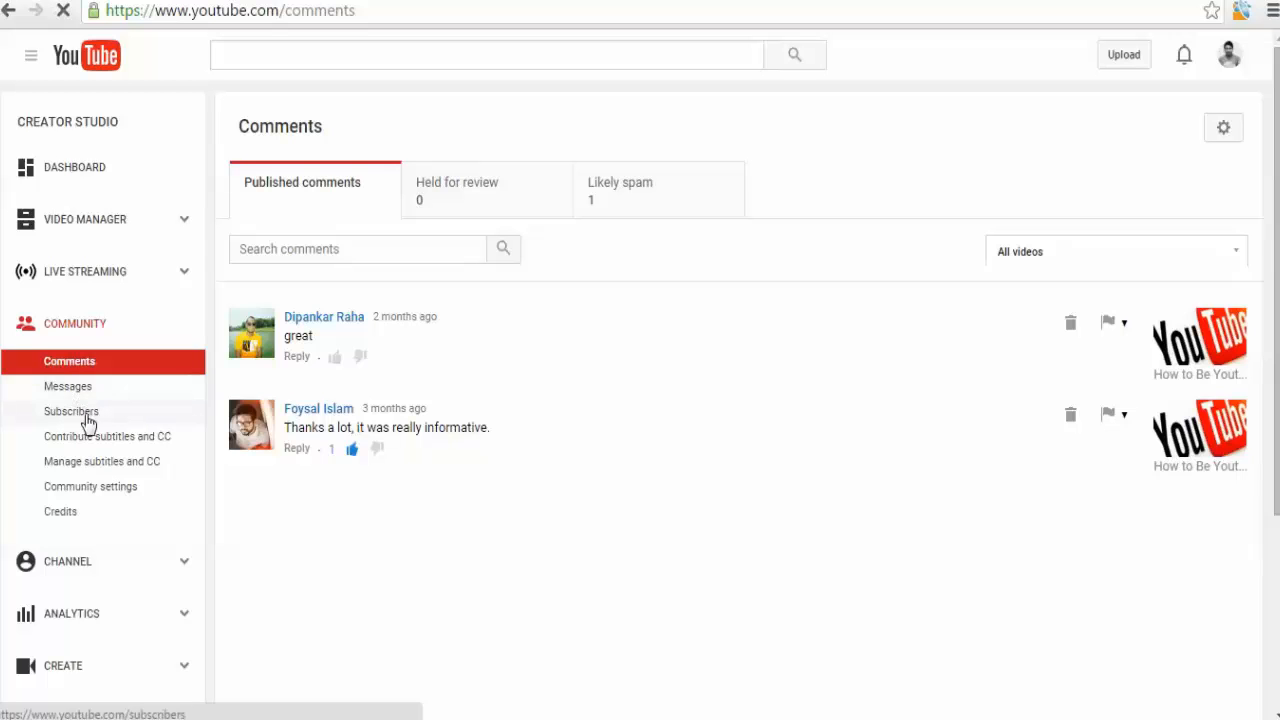
{"action": "left_click", "coordinate": [81, 419]}
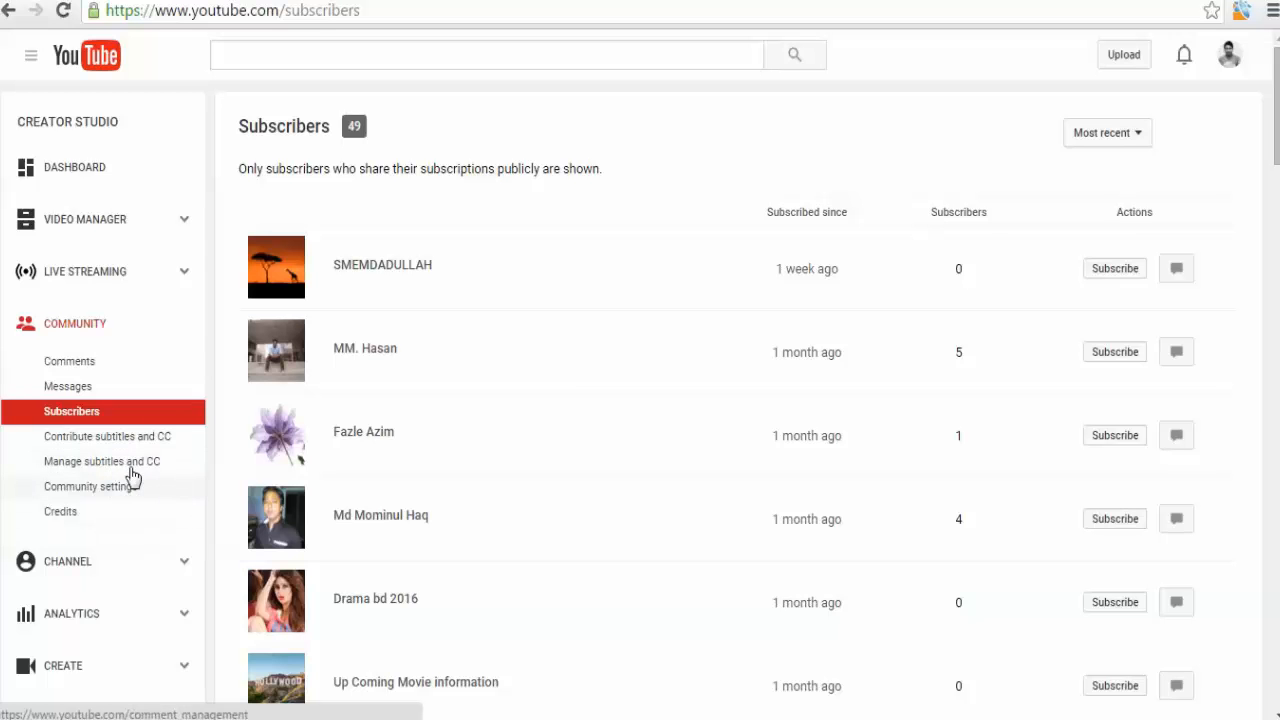
Open the Analytics overview from the Creator Studio menu.
{"action": "scroll", "coordinate": [131, 511], "scroll_direction": "down", "scroll_amount": 1}
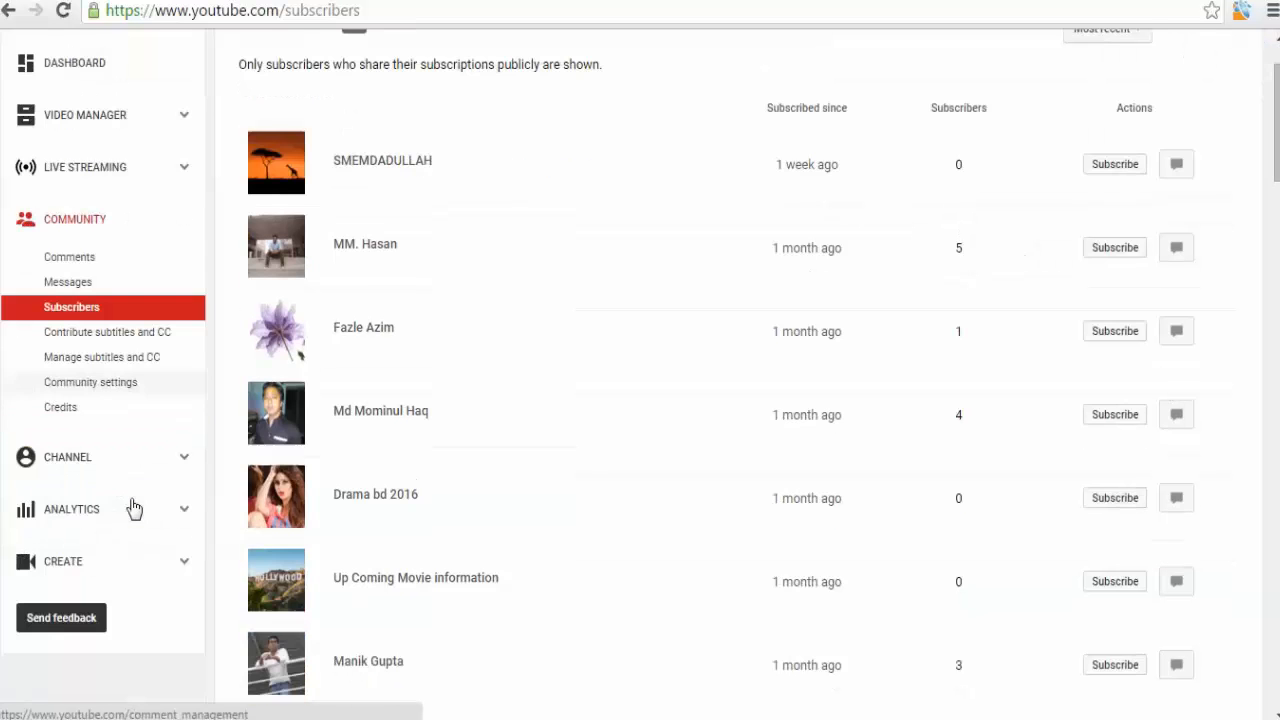
{"action": "scroll", "coordinate": [130, 508], "scroll_direction": "up", "scroll_amount": 1}
{"action": "left_click", "coordinate": [120, 626]}
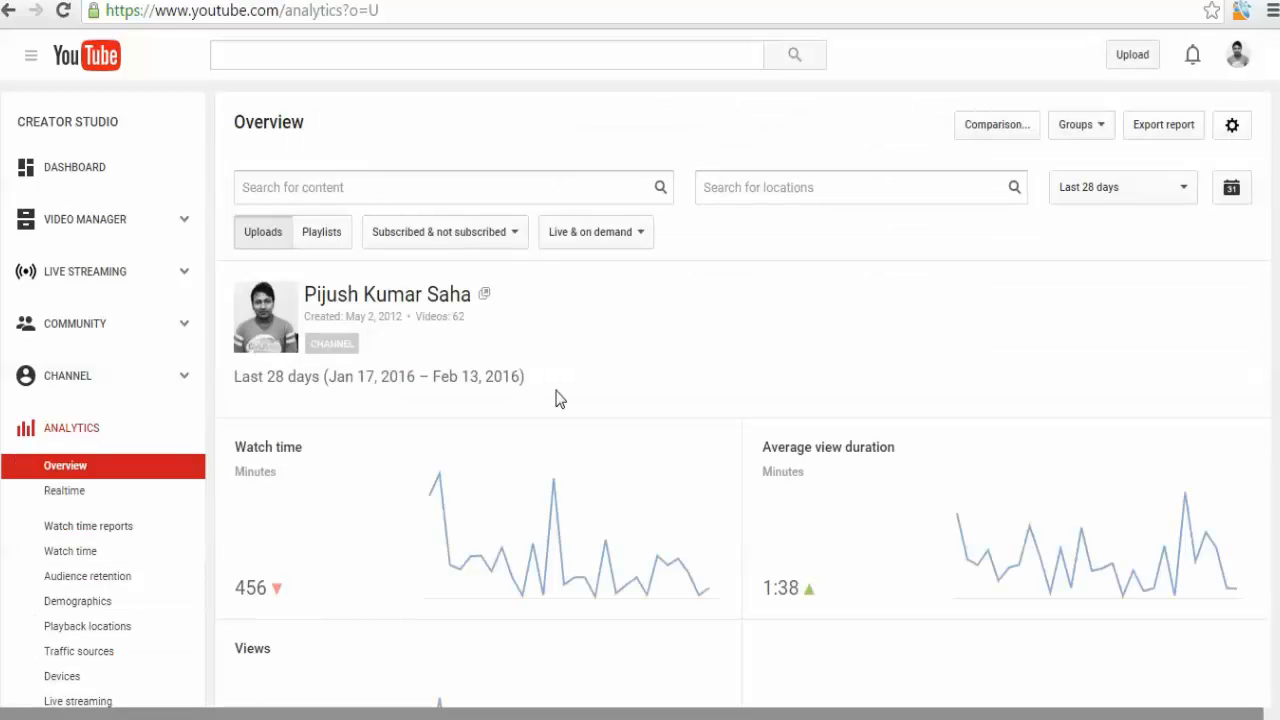
Filter the analytics overview to the video 'How to Be Youtube Partner & How to Apply Youtube Adsense' and set the period to Lifetime.
{"action": "left_click", "coordinate": [414, 190]}
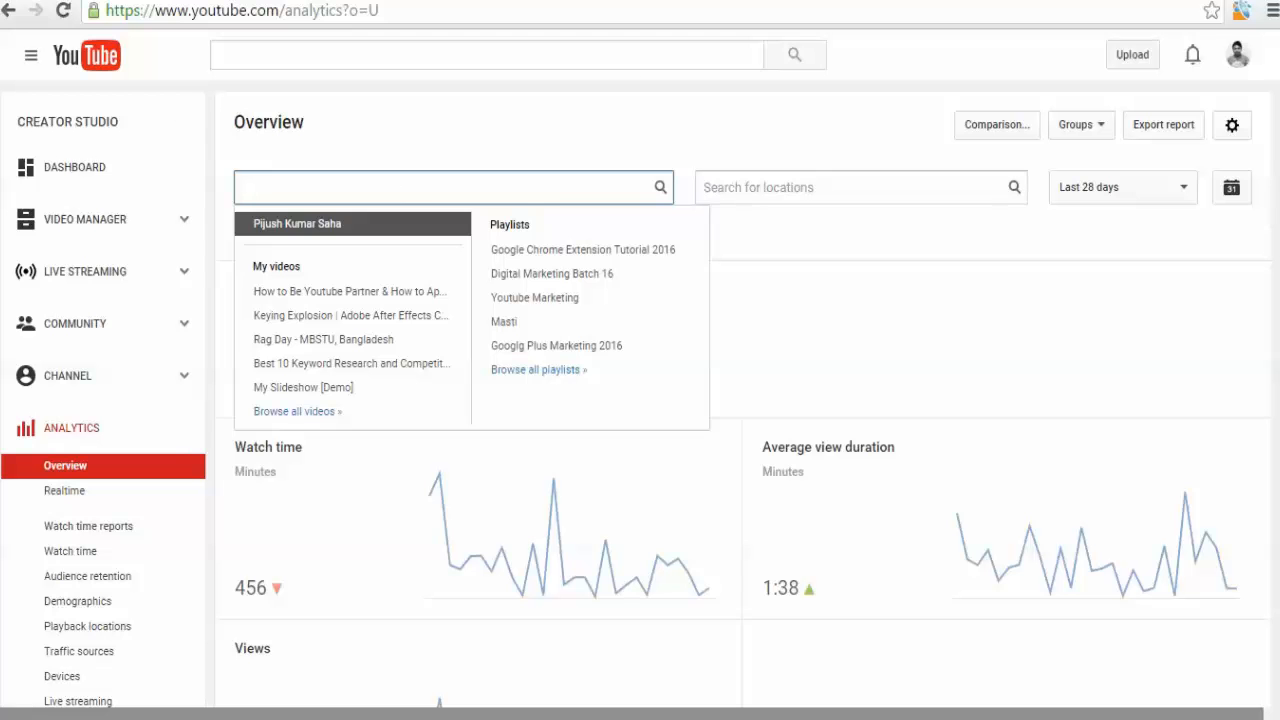
{"action": "left_click", "coordinate": [377, 300]}
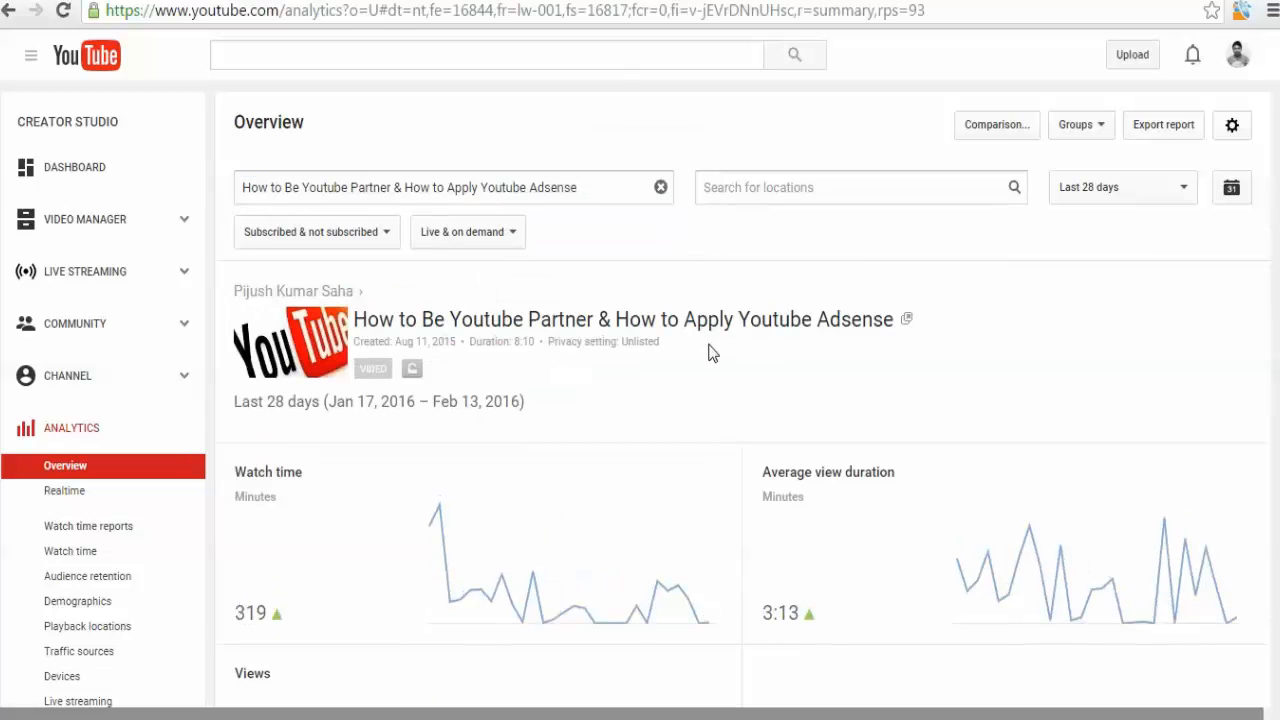
{"action": "mouse_move", "coordinate": [257, 480]}
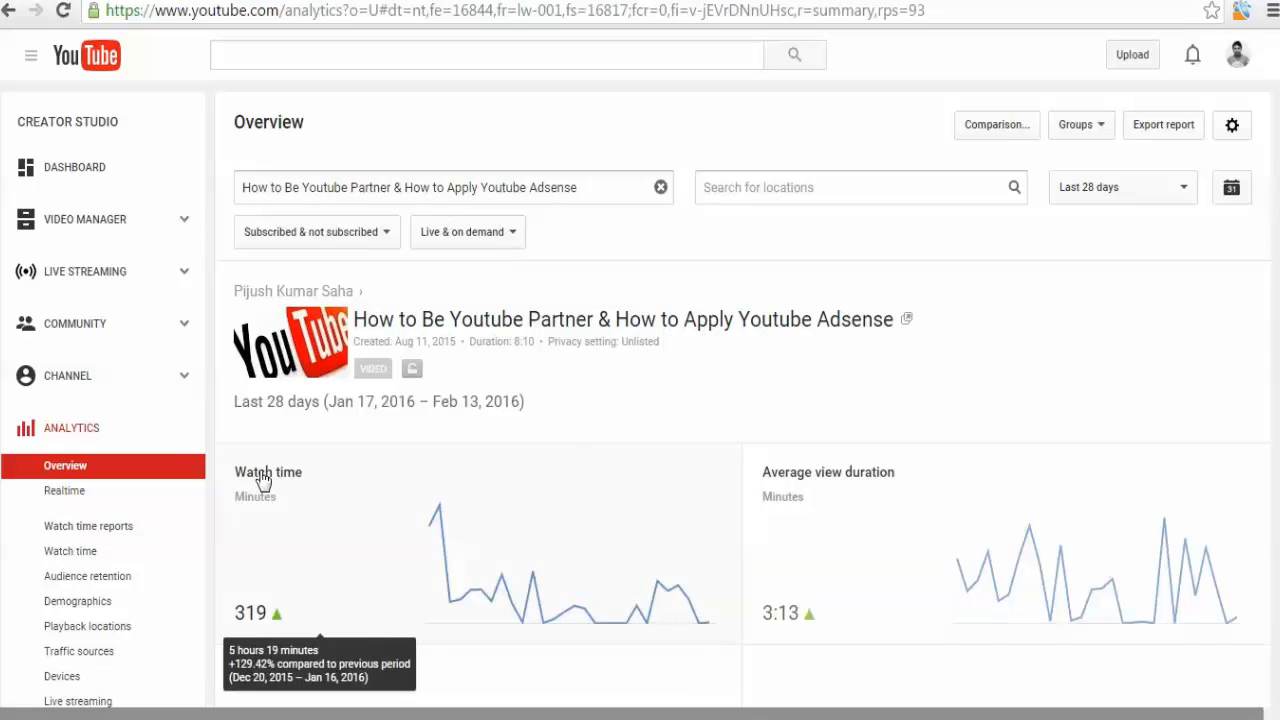
{"action": "left_click", "coordinate": [1114, 200]}
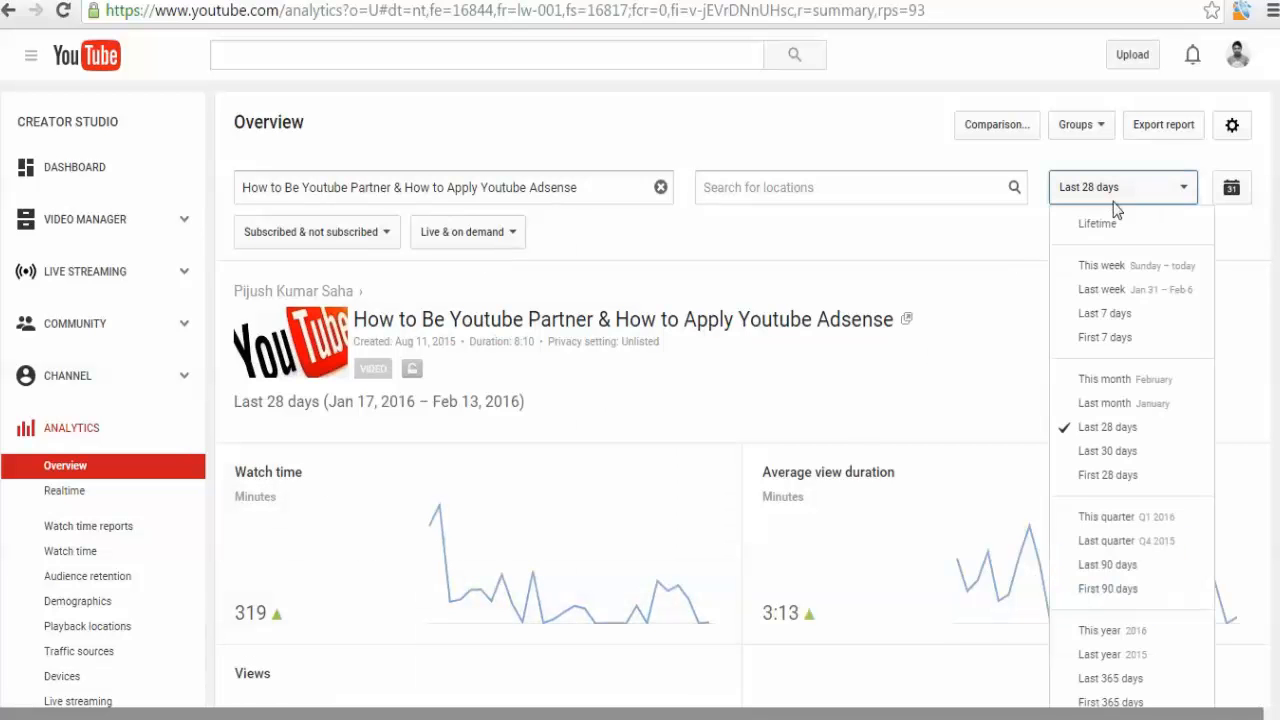
{"action": "left_click", "coordinate": [1110, 226]}
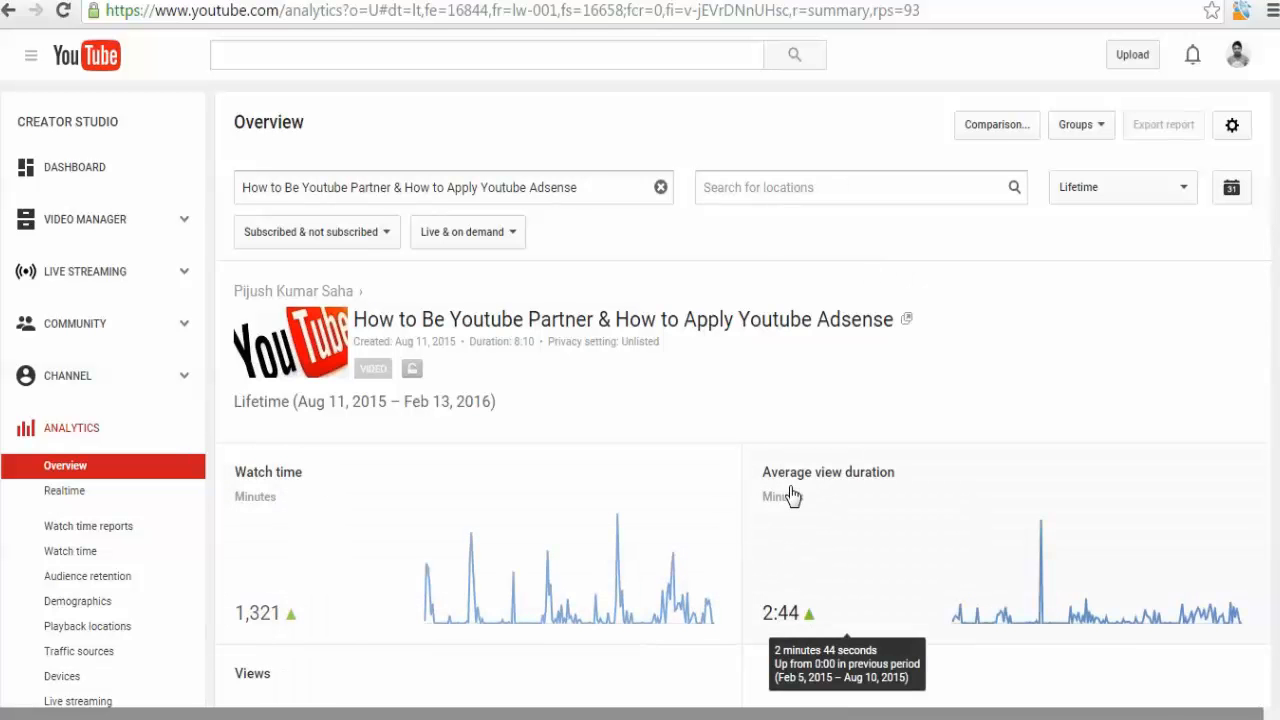
{"action": "scroll", "coordinate": [790, 495], "scroll_direction": "down", "scroll_amount": 4}
{"action": "scroll", "coordinate": [617, 531], "scroll_direction": "down", "scroll_amount": 5}
{"action": "scroll", "coordinate": [615, 532], "scroll_direction": "up", "scroll_amount": 10}
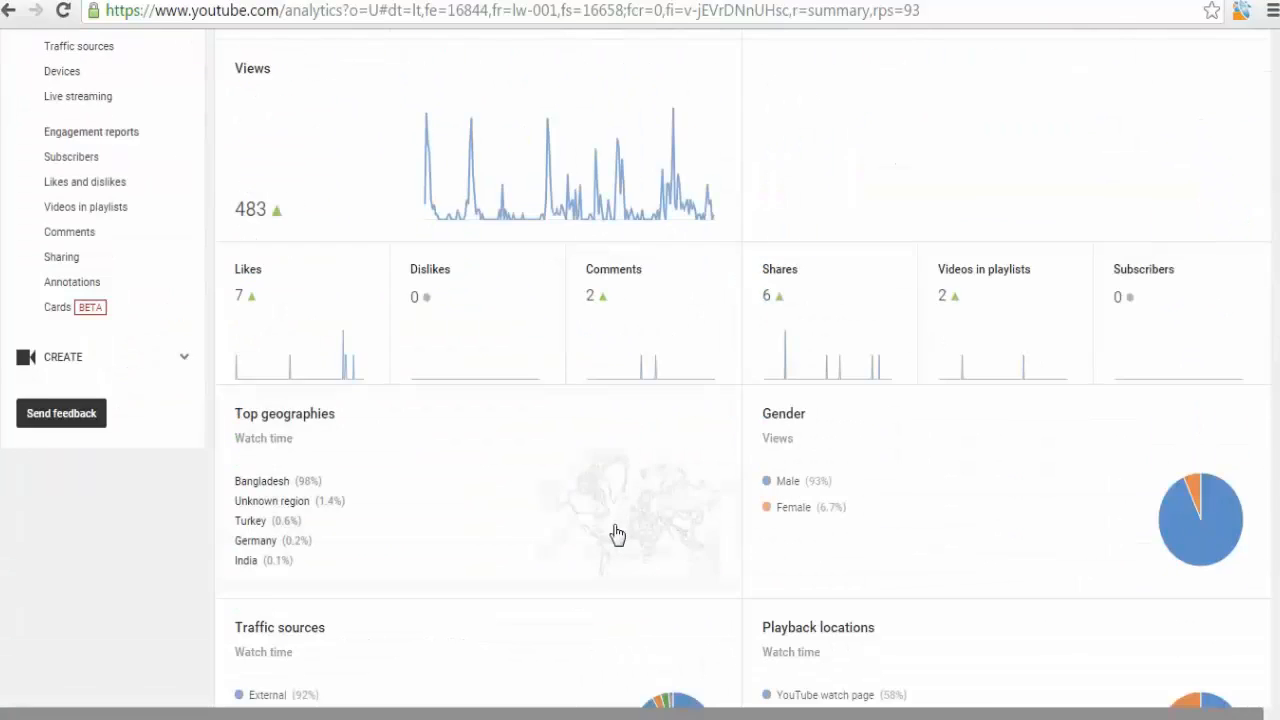
Clear the video filter and examine the channel's lifetime overview charts, top videos and audience breakdowns.
{"action": "left_click", "coordinate": [660, 187]}
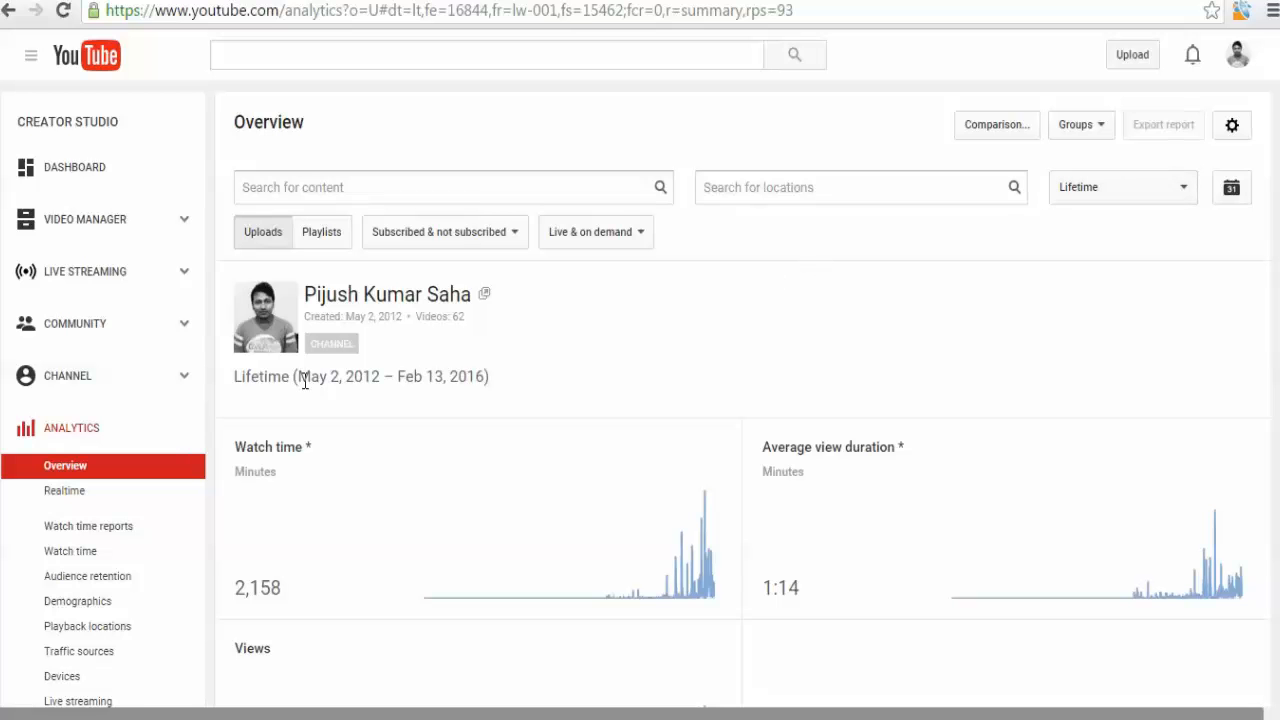
{"action": "scroll", "coordinate": [455, 370], "scroll_direction": "down", "scroll_amount": 1}
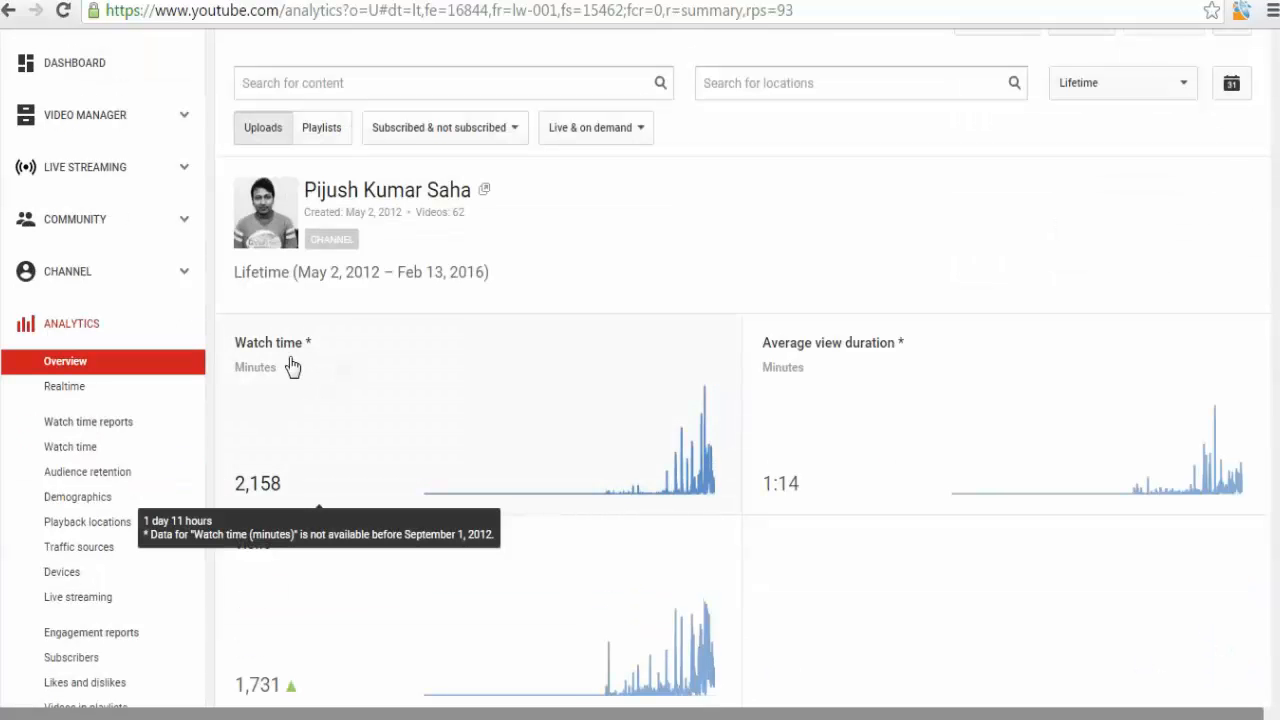
{"action": "scroll", "coordinate": [820, 356], "scroll_direction": "down", "scroll_amount": 1}
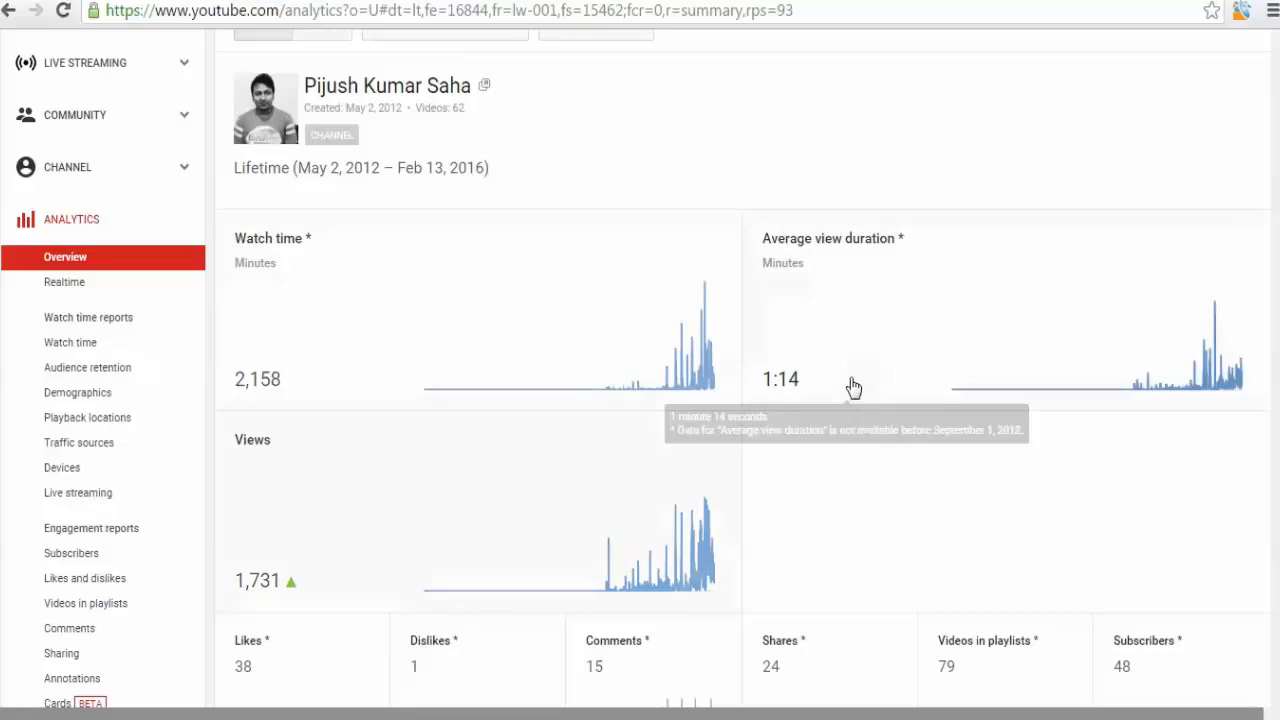
{"action": "scroll", "coordinate": [851, 386], "scroll_direction": "down", "scroll_amount": 2}
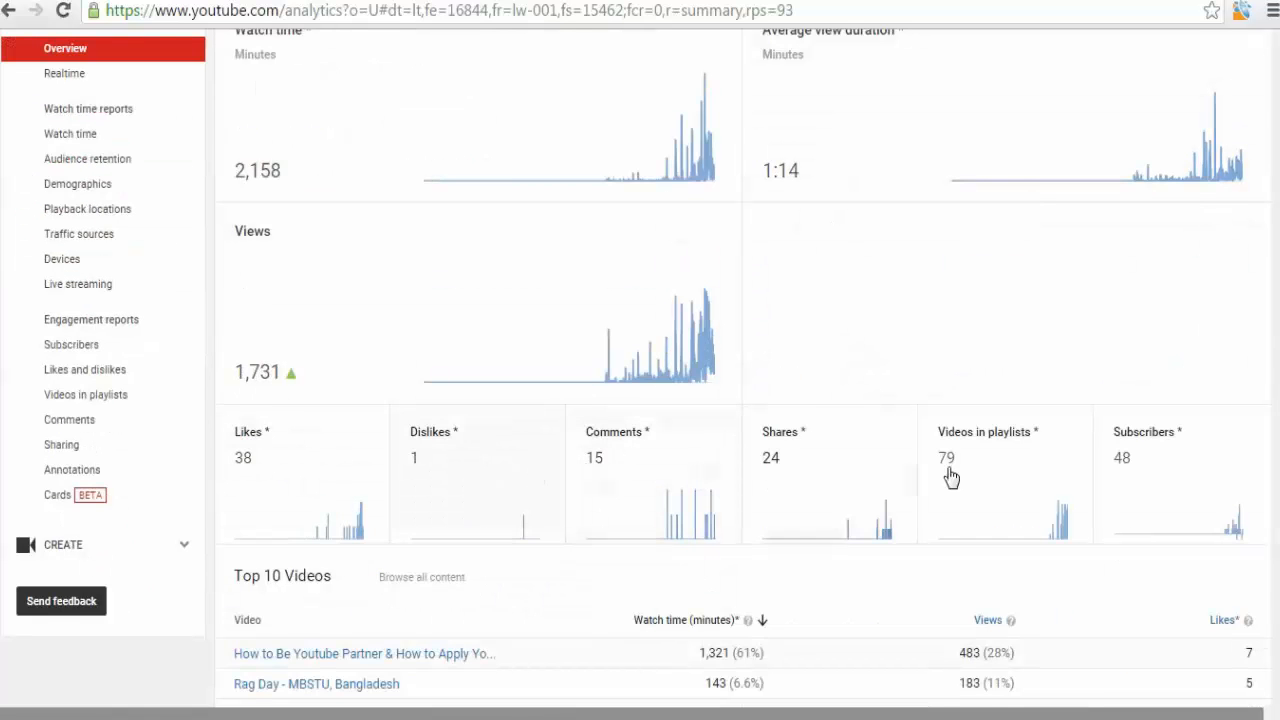
{"action": "scroll", "coordinate": [955, 474], "scroll_direction": "down", "scroll_amount": 1}
{"action": "scroll", "coordinate": [600, 480], "scroll_direction": "down", "scroll_amount": 2}
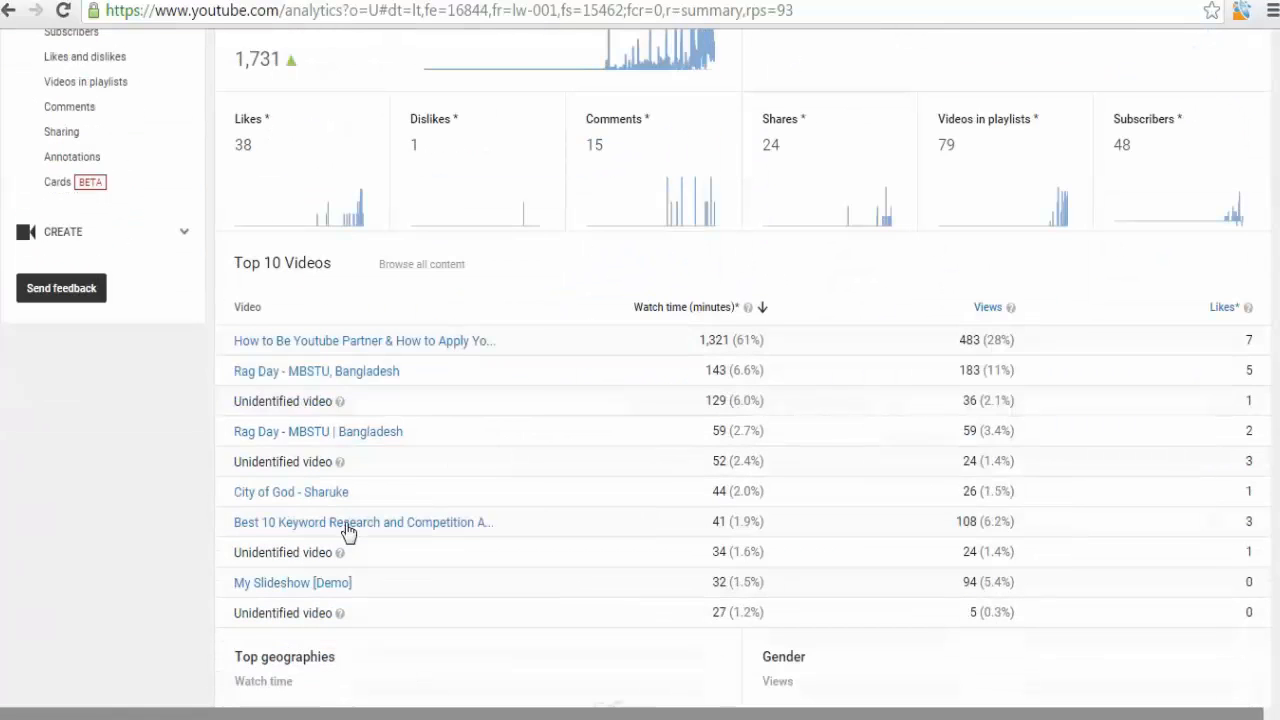
{"action": "mouse_move", "coordinate": [342, 524]}
{"action": "scroll", "coordinate": [700, 537], "scroll_direction": "down", "scroll_amount": 3}
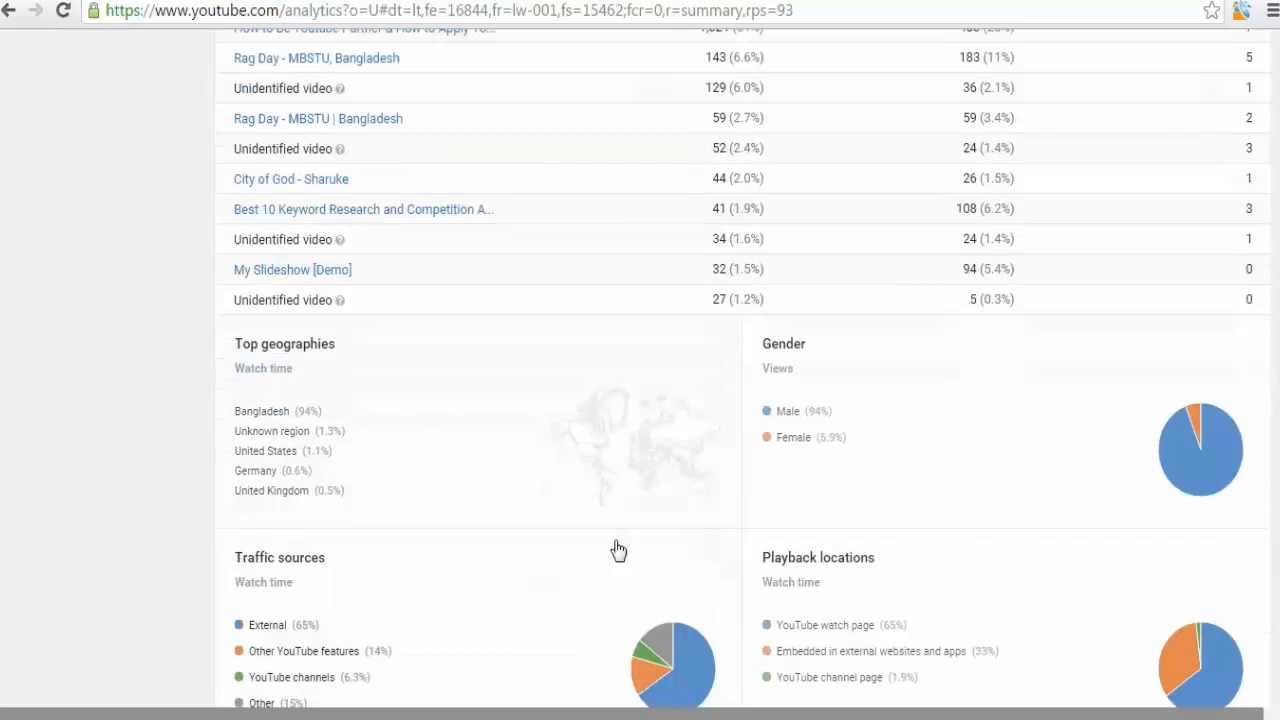
{"action": "scroll", "coordinate": [98, 455], "scroll_direction": "down", "scroll_amount": 1}
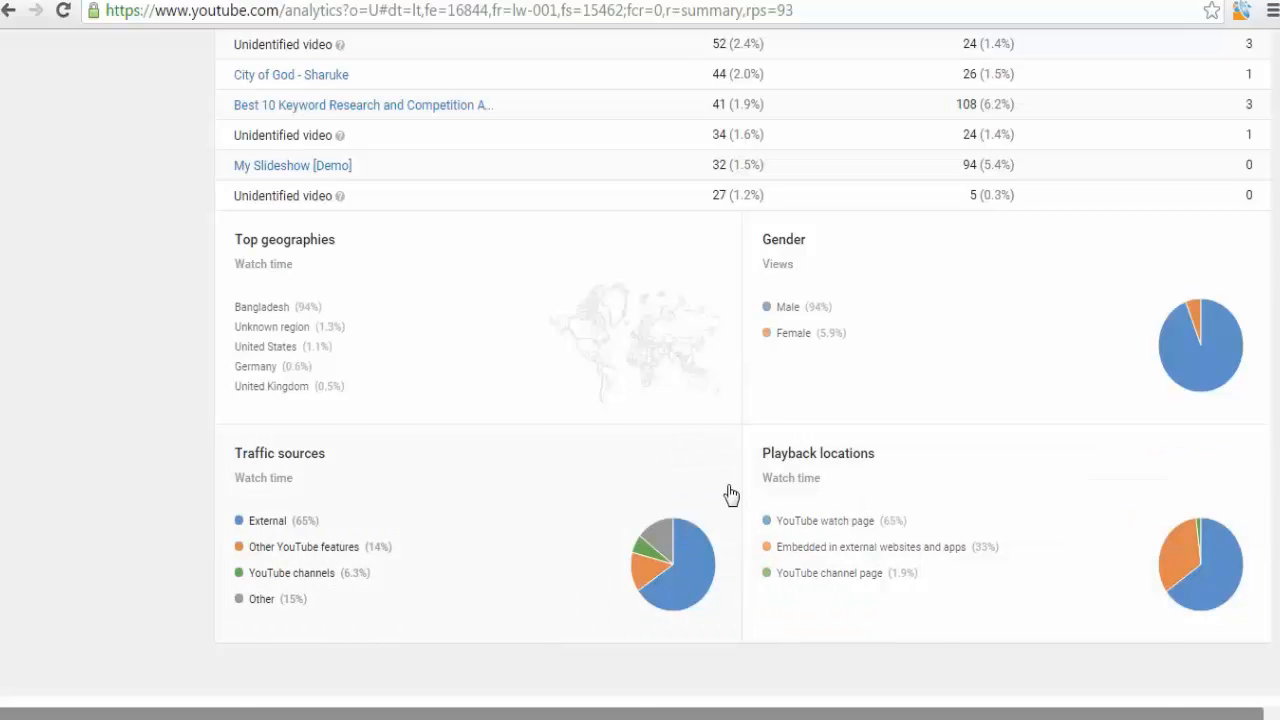
{"action": "scroll", "coordinate": [731, 494], "scroll_direction": "up", "scroll_amount": 6}
{"action": "scroll", "coordinate": [728, 494], "scroll_direction": "up", "scroll_amount": 3}
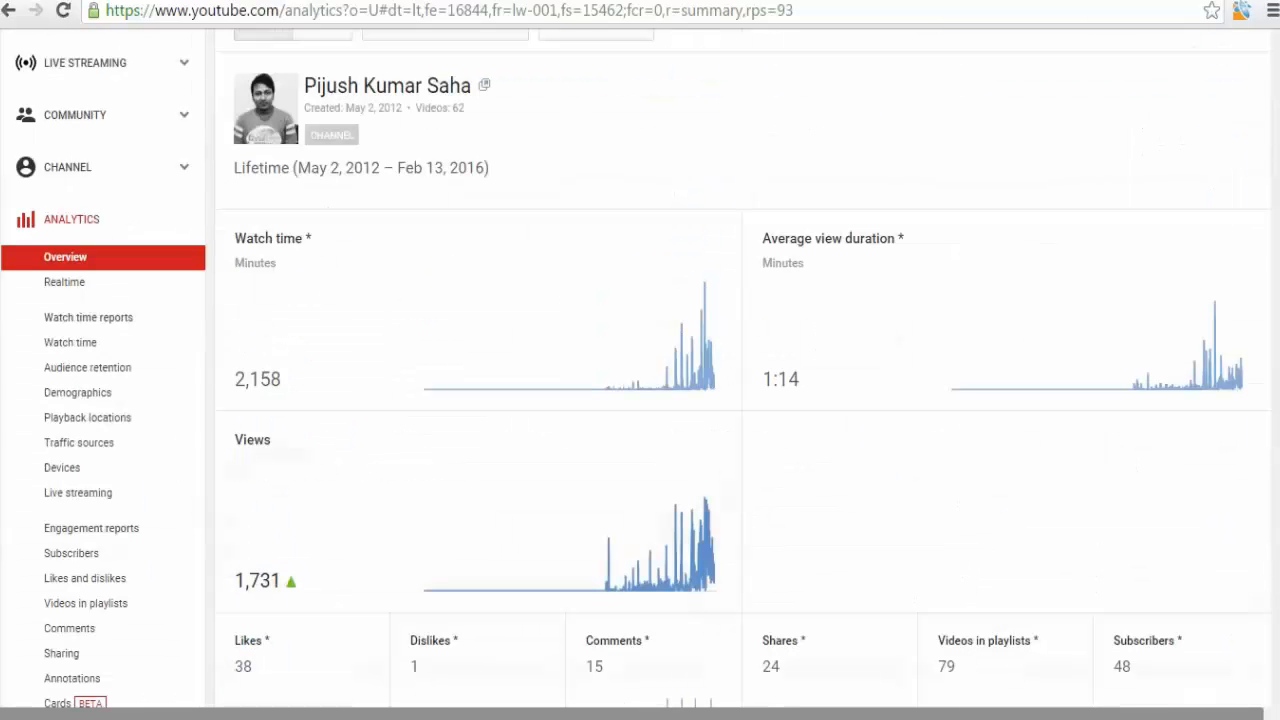
{"action": "scroll", "coordinate": [128, 507], "scroll_direction": "up", "scroll_amount": 2}
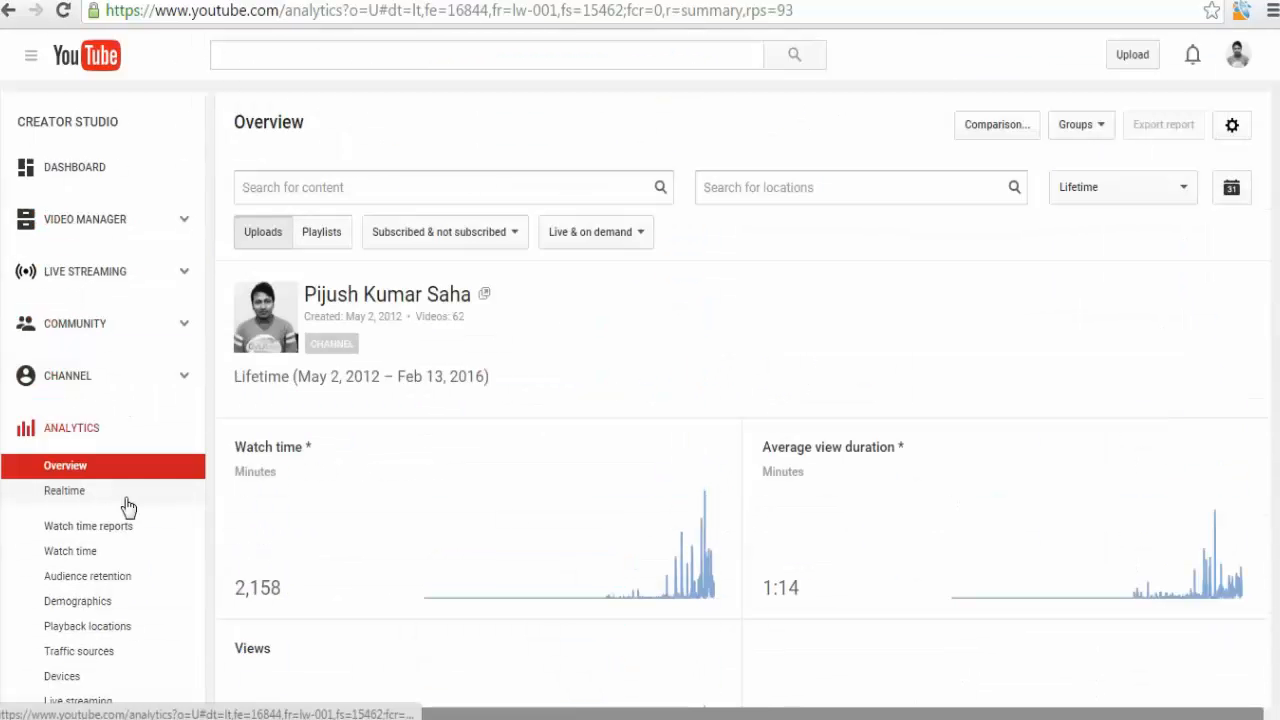